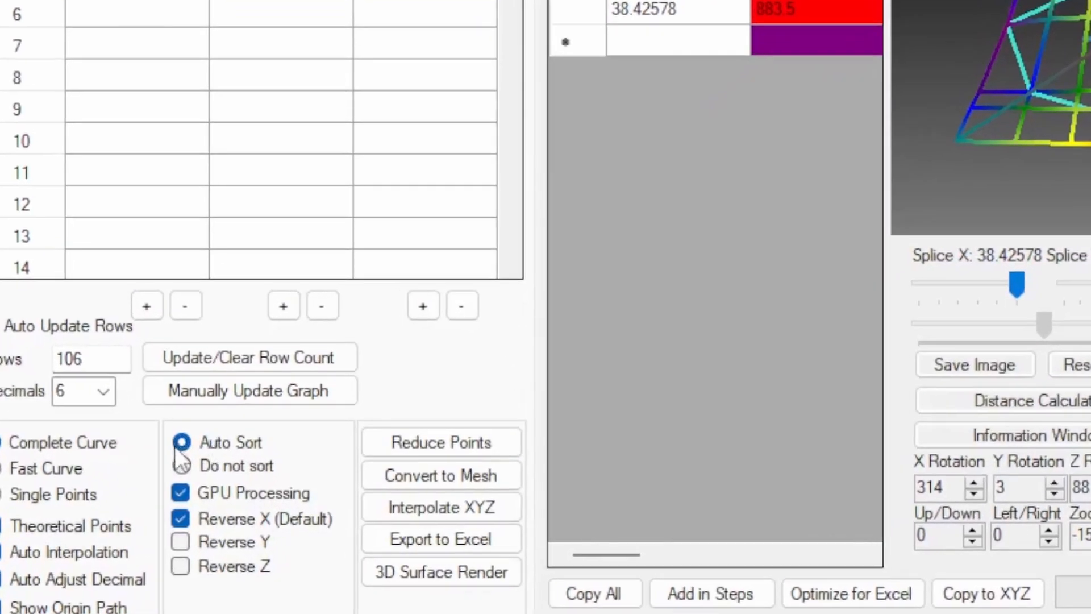
Convert the five-point XYZ data to a mesh with the Do not sort option enabled
click(388, 474)
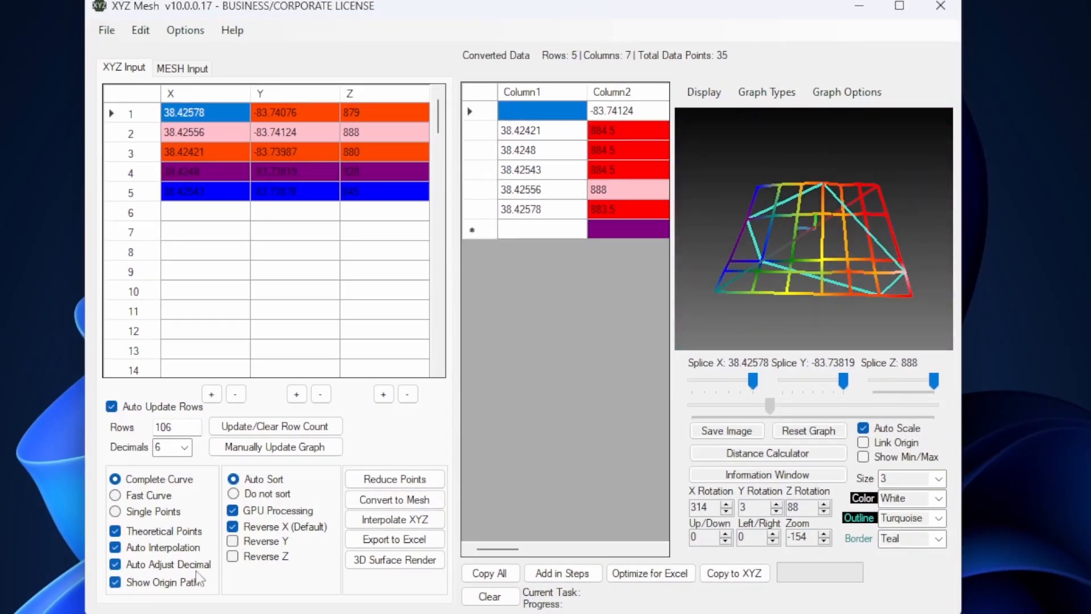
click(395, 500)
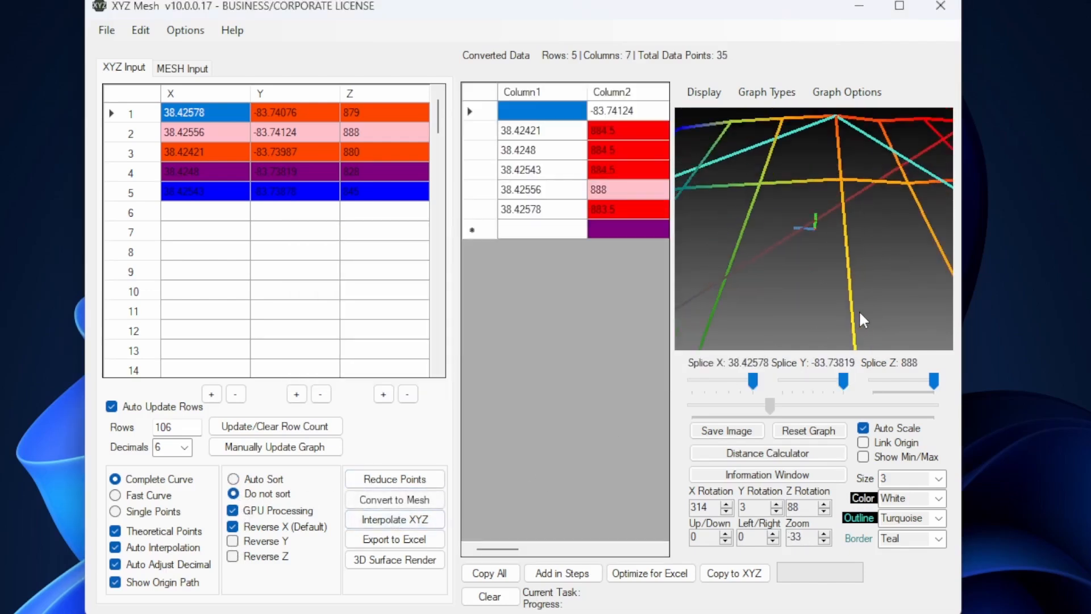
scroll(858, 309, down, 5)
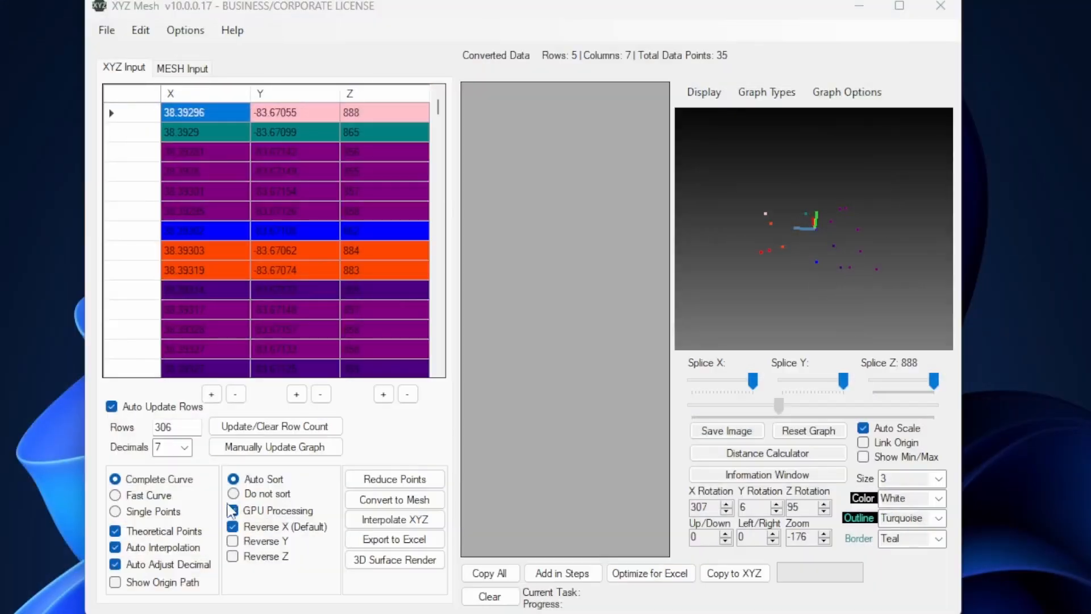
Convert the larger XYZ point set to a mesh with Auto Sort and GPU Processing on, and rotate the graph to a Z rotation of 5
click(382, 501)
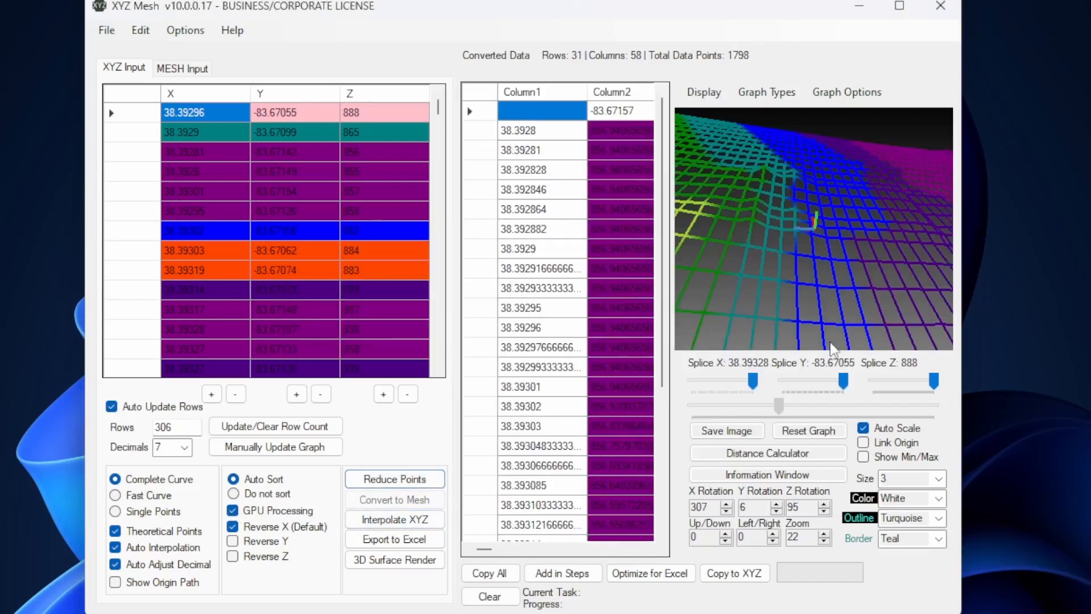
scroll(849, 277, down, 14)
scroll(850, 284, down, 3)
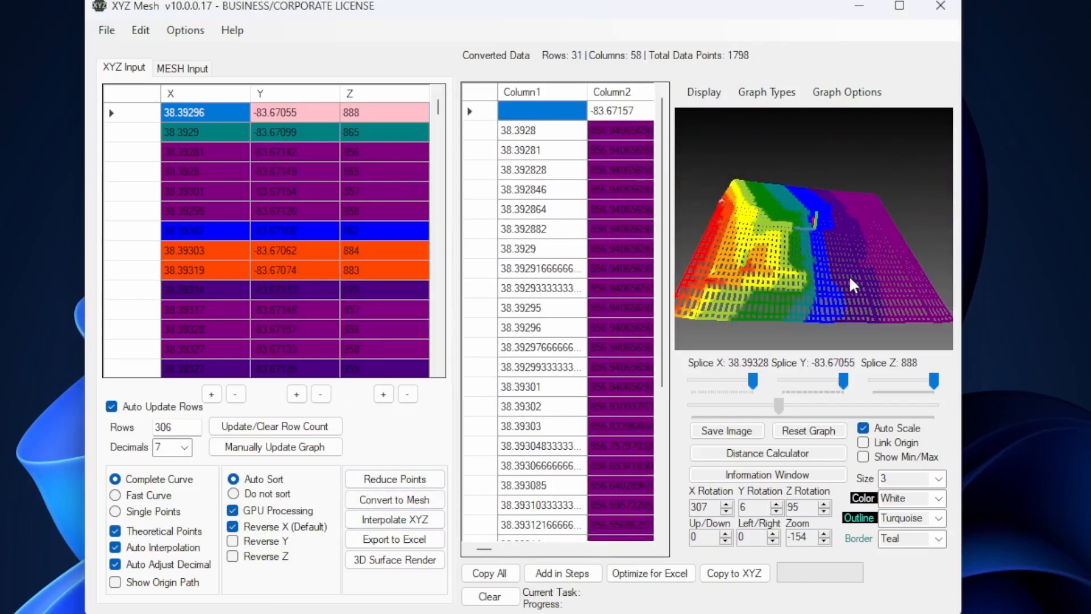
drag(885, 296, 808, 300)
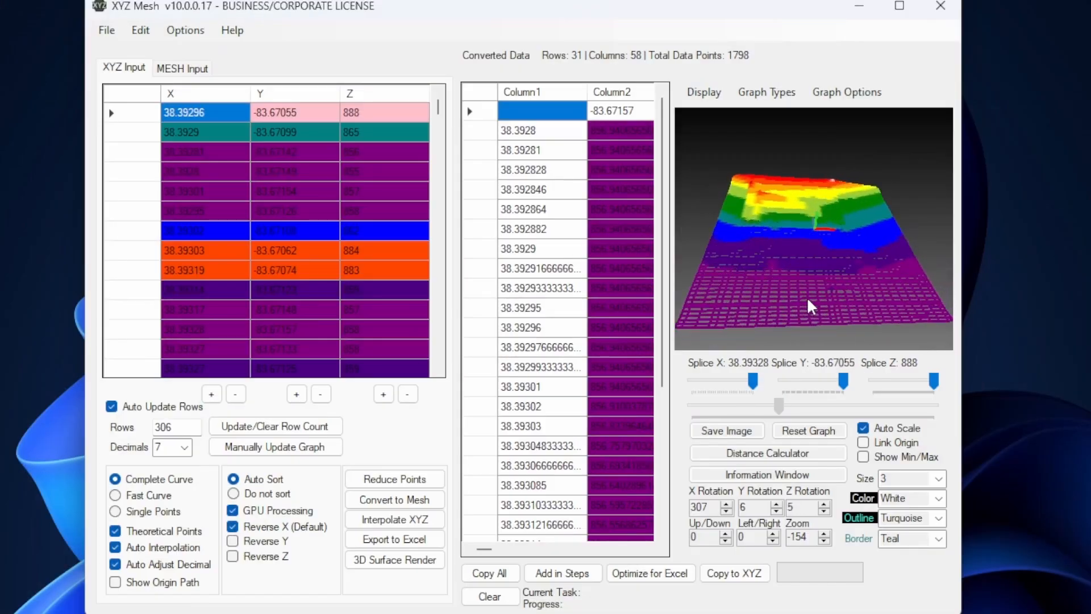
Convert the XYZ points to a mesh with Auto Sort on and GPU Processing off
click(405, 500)
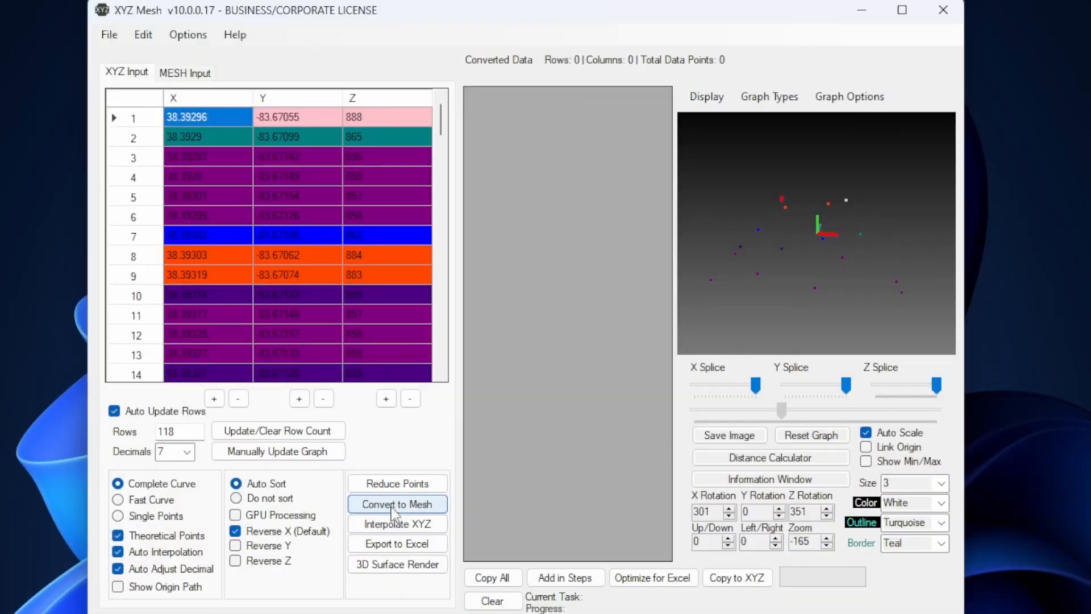
click(397, 504)
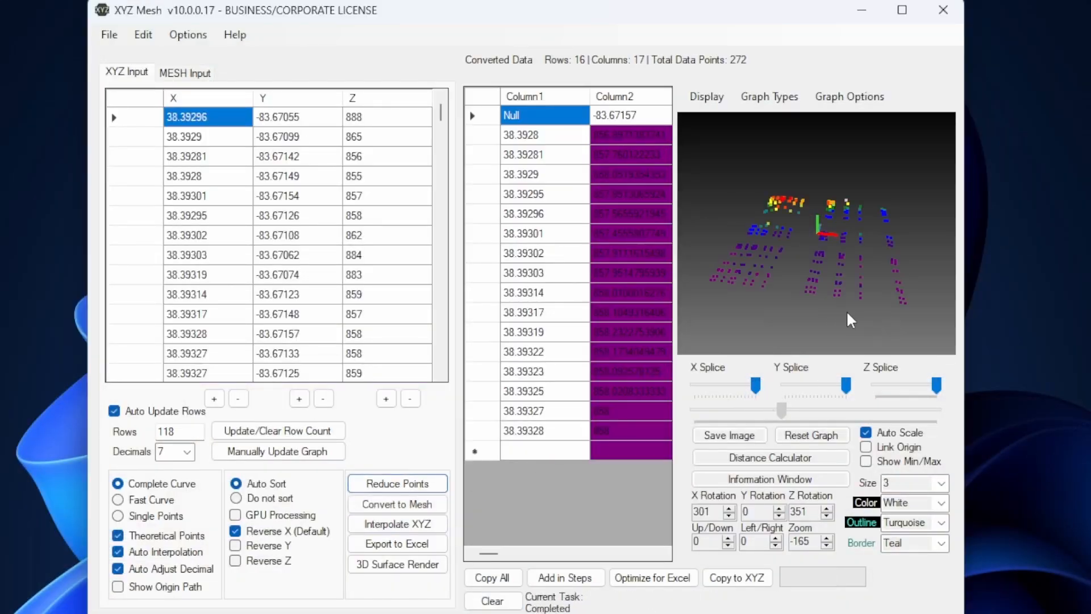
scroll(853, 310, down, 2)
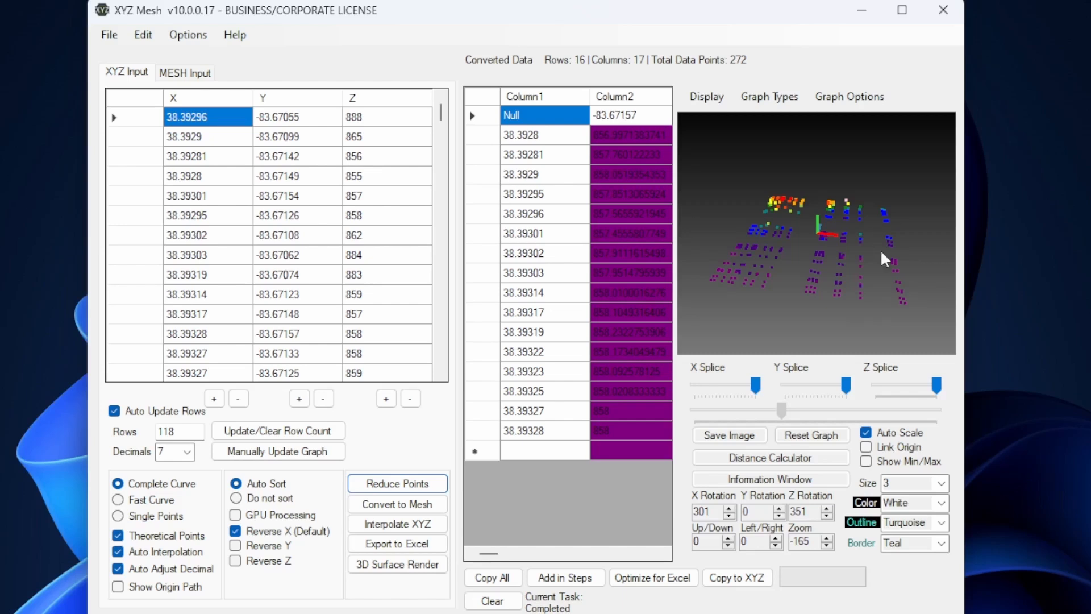
Change the graph type from points to connected lines, then to a crossing wireframe grid, and inspect the mesh from different angles
click(789, 98)
click(790, 137)
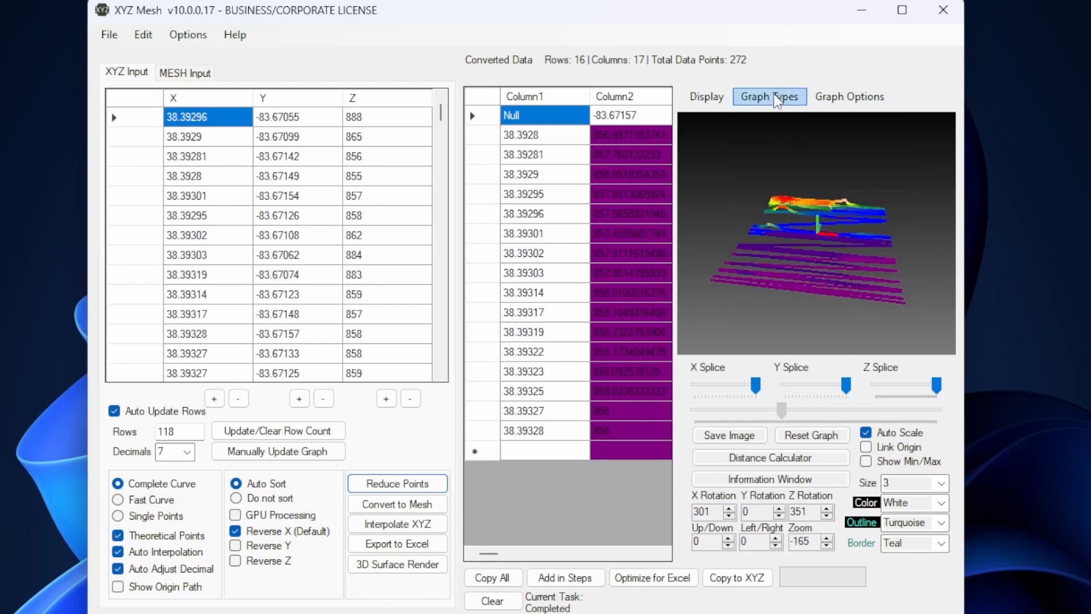
click(777, 101)
click(793, 153)
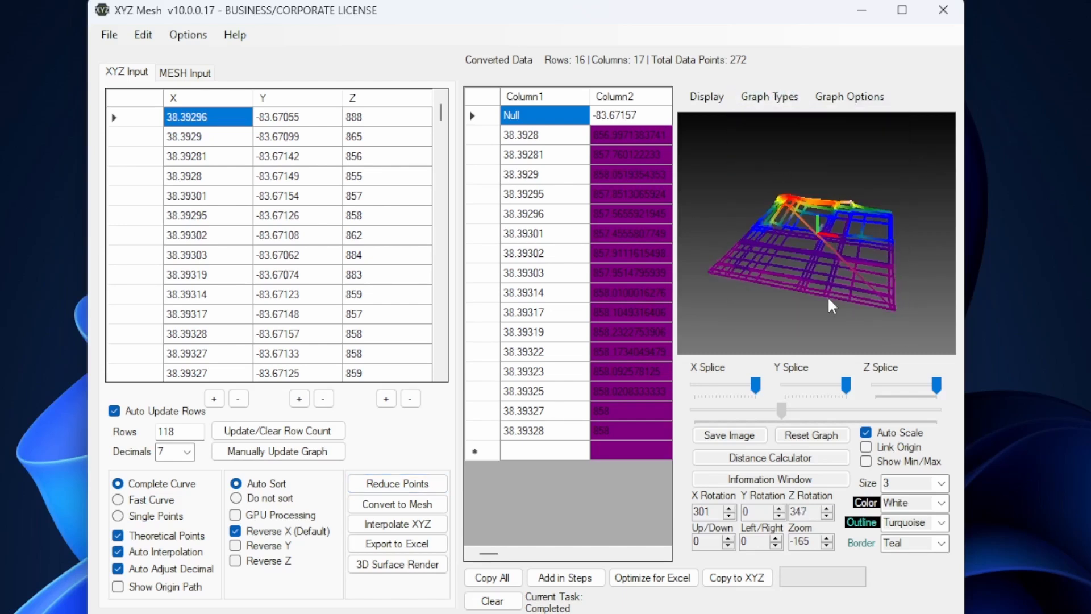
drag(827, 295, 869, 301)
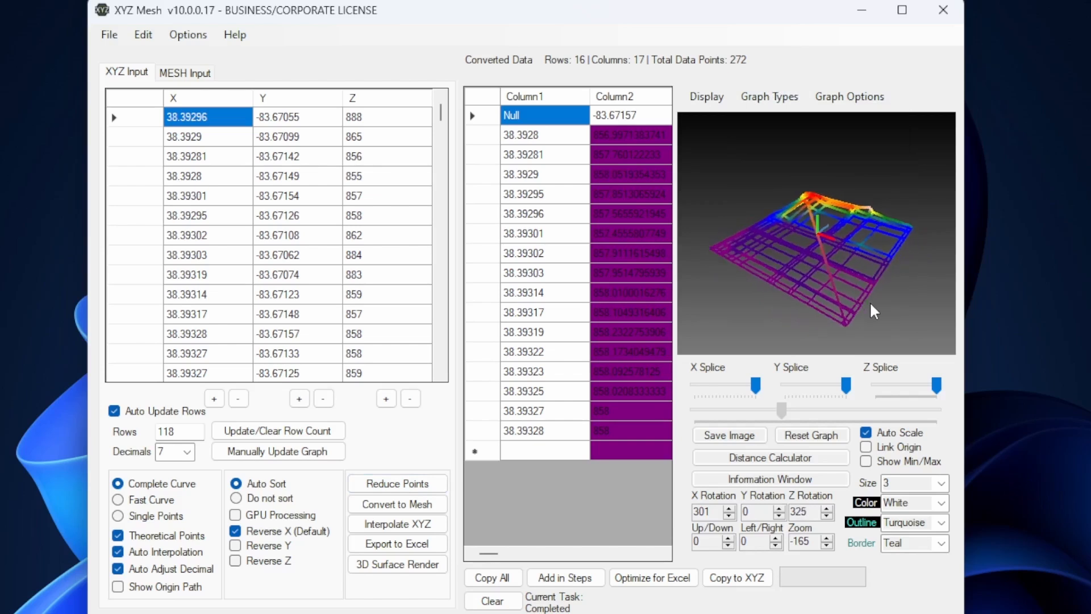
scroll(858, 300, up, 2)
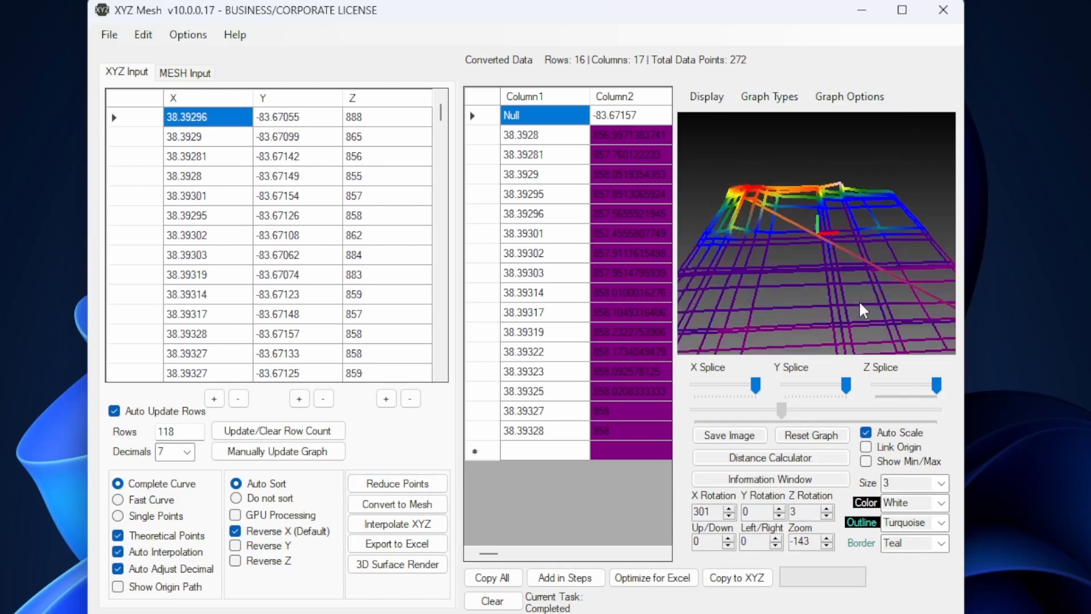
scroll(857, 299, down, 2)
mouse_move(864, 300)
mouse_down()
mouse_move(808, 300)
mouse_move(876, 317)
mouse_up()
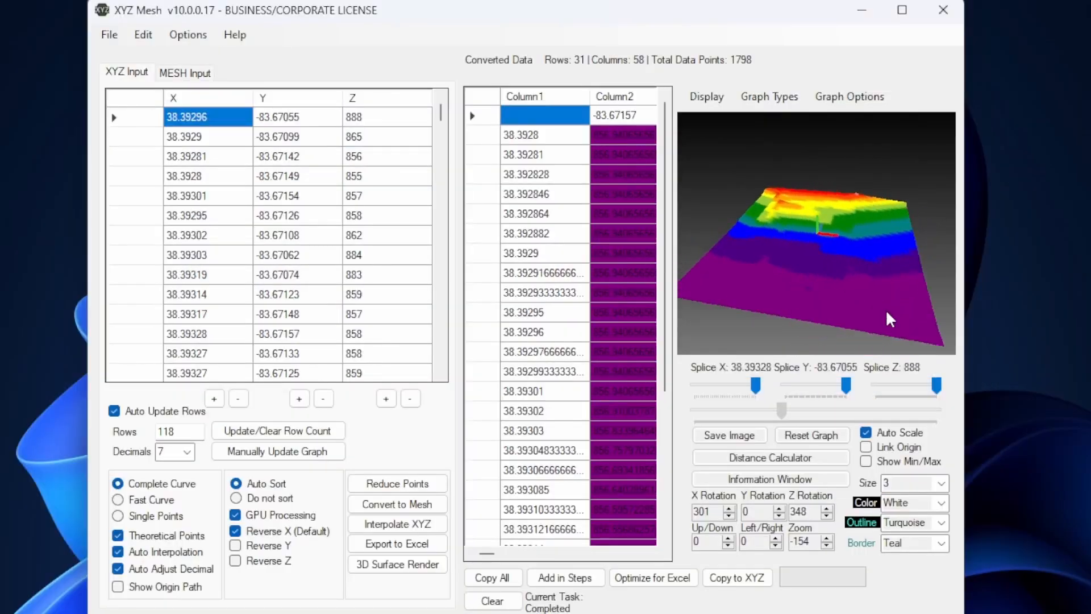
Try the Reverse X, Reverse Y and Reverse Z options on the surface graph and compare the flipped orientations
drag(886, 312, 907, 311)
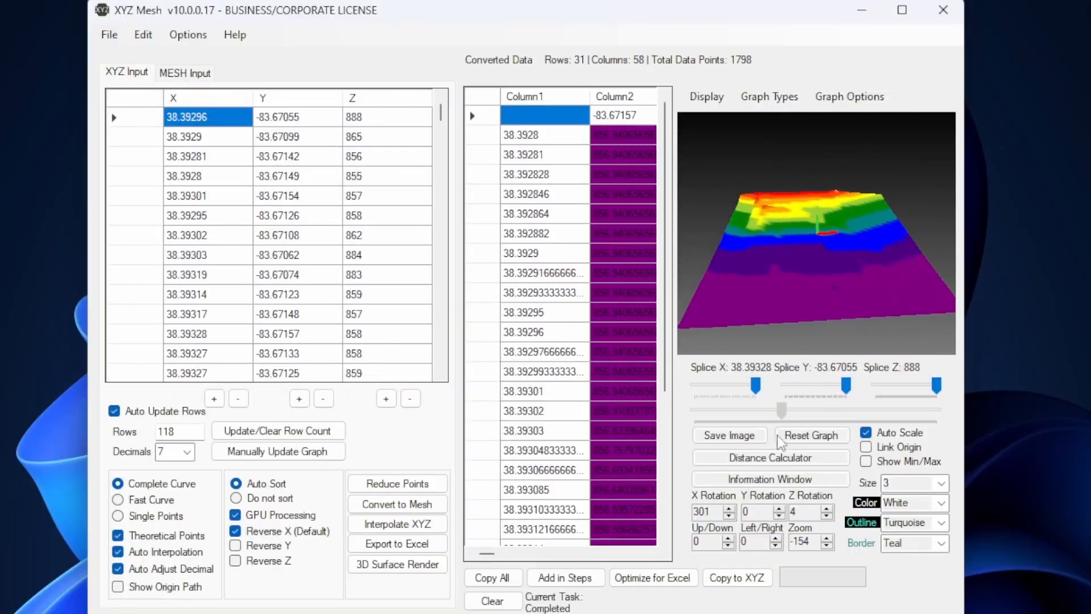
click(244, 534)
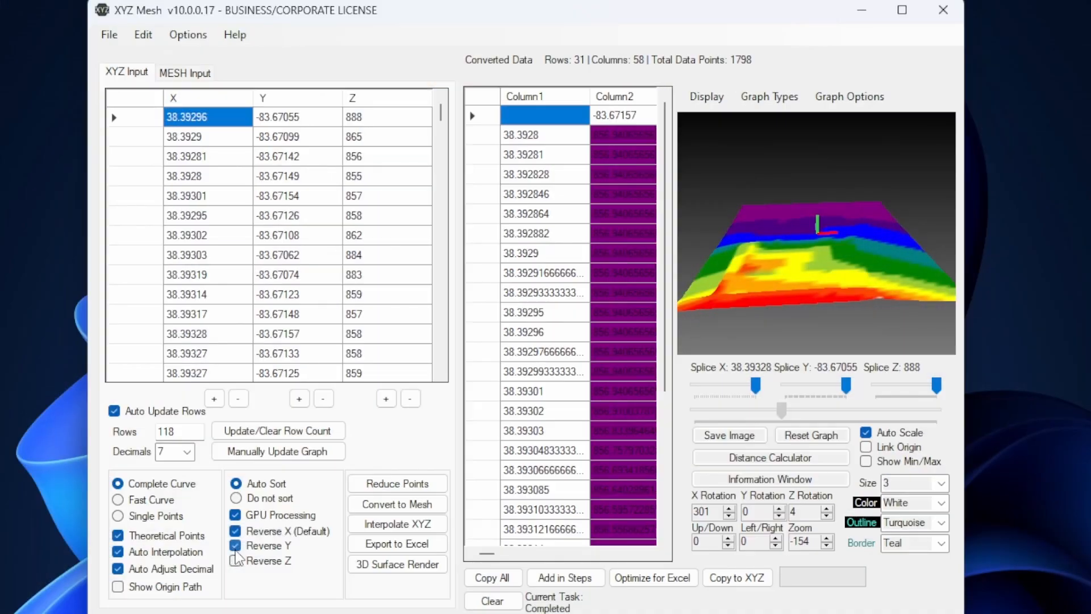
click(235, 546)
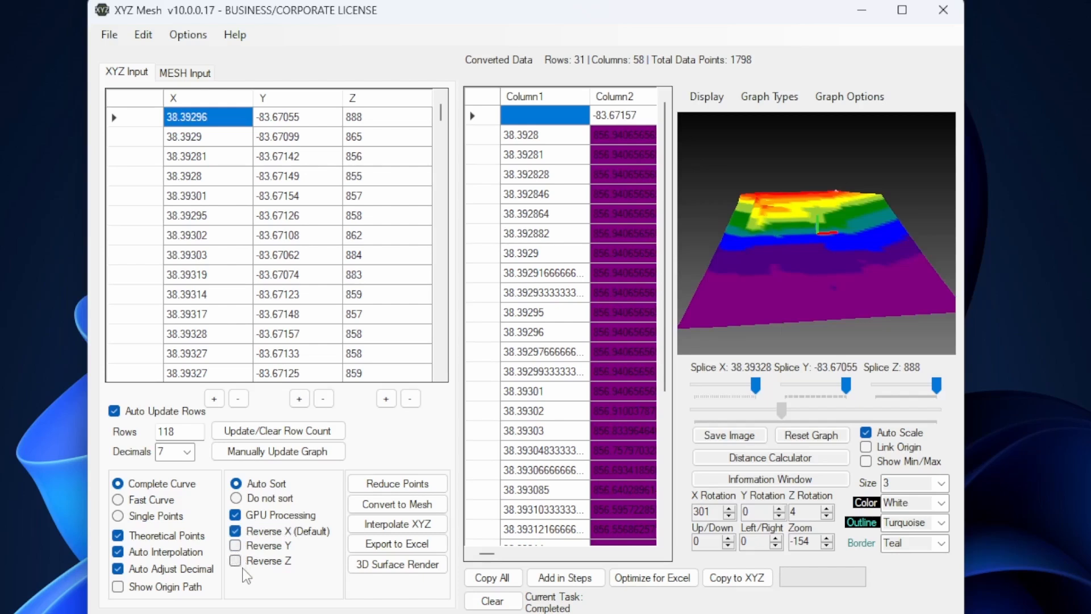
click(236, 562)
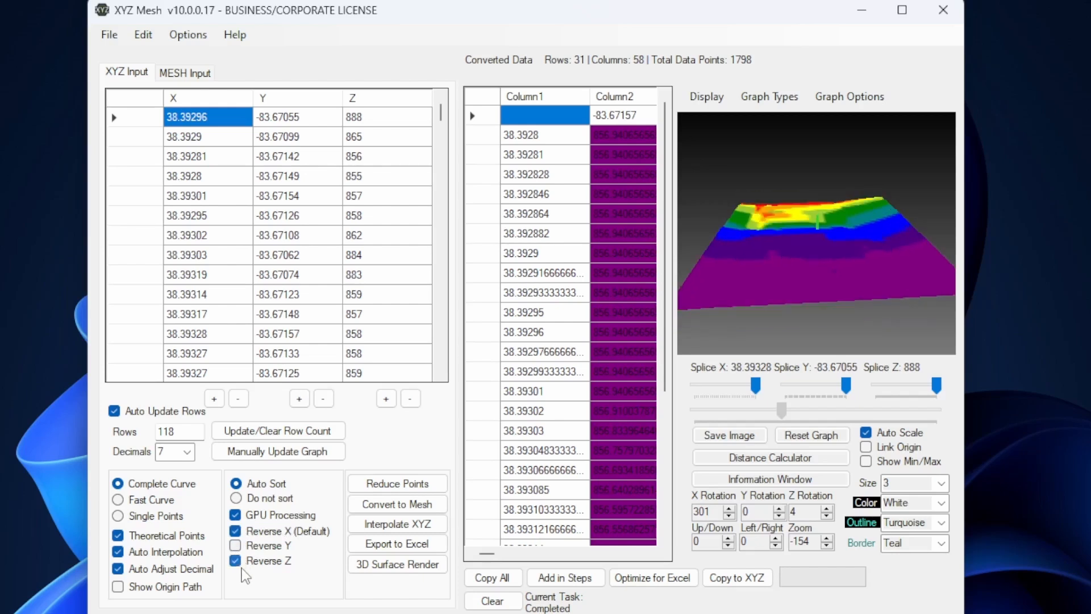
drag(795, 295, 792, 199)
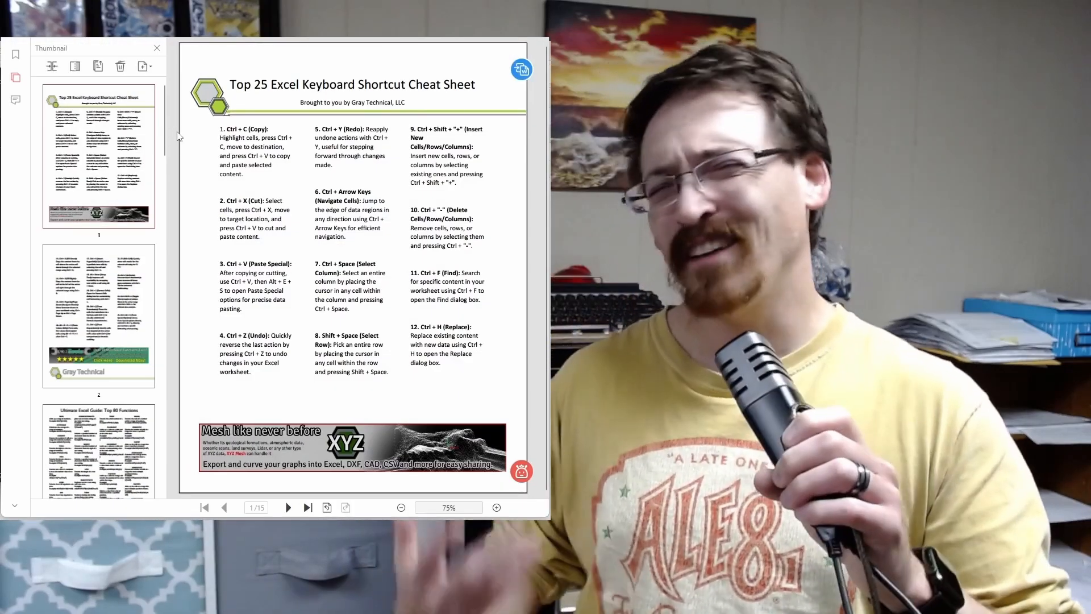
Look through the Excel cheat sheet PDF from keyboard shortcuts to the chart guide, and through the collection's web page
scroll(178, 135, down, 3)
scroll(177, 135, down, 3)
scroll(178, 134, down, 3)
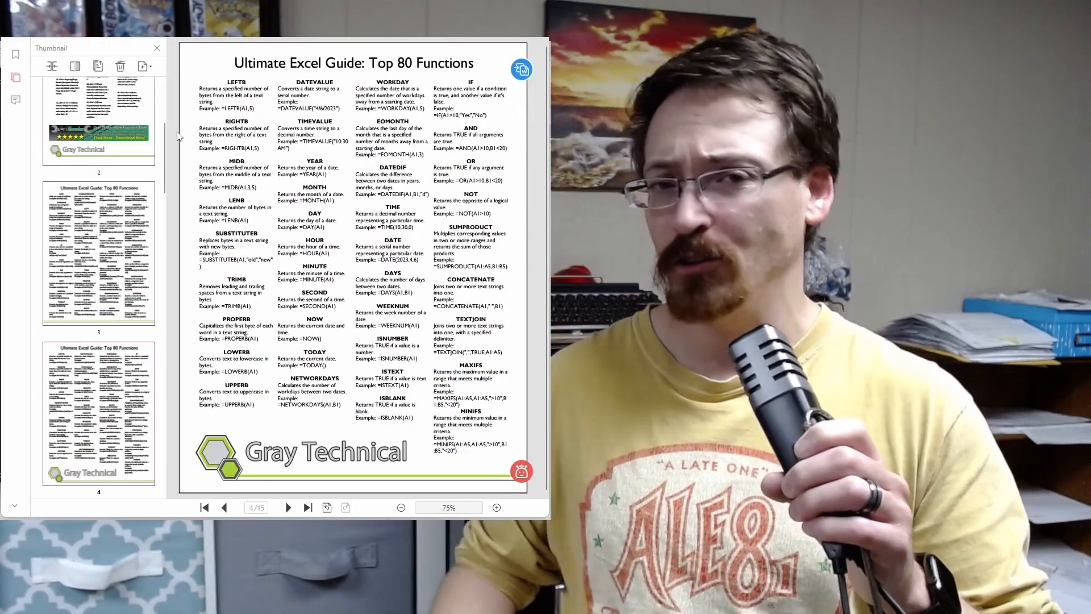
scroll(178, 135, down, 3)
scroll(178, 136, down, 3)
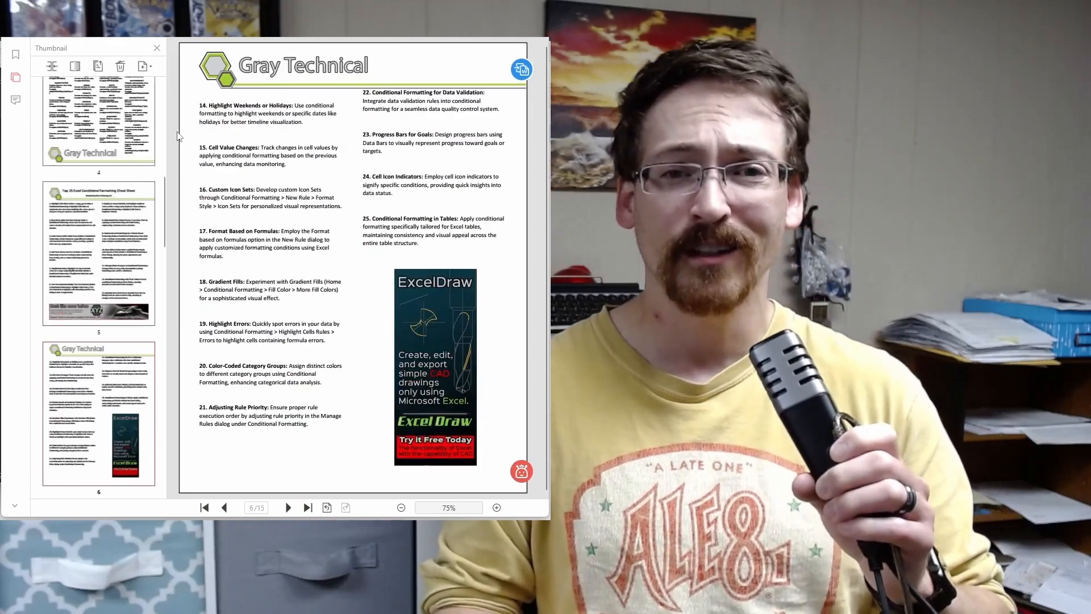
scroll(178, 135, down, 3)
scroll(178, 135, down, 3)
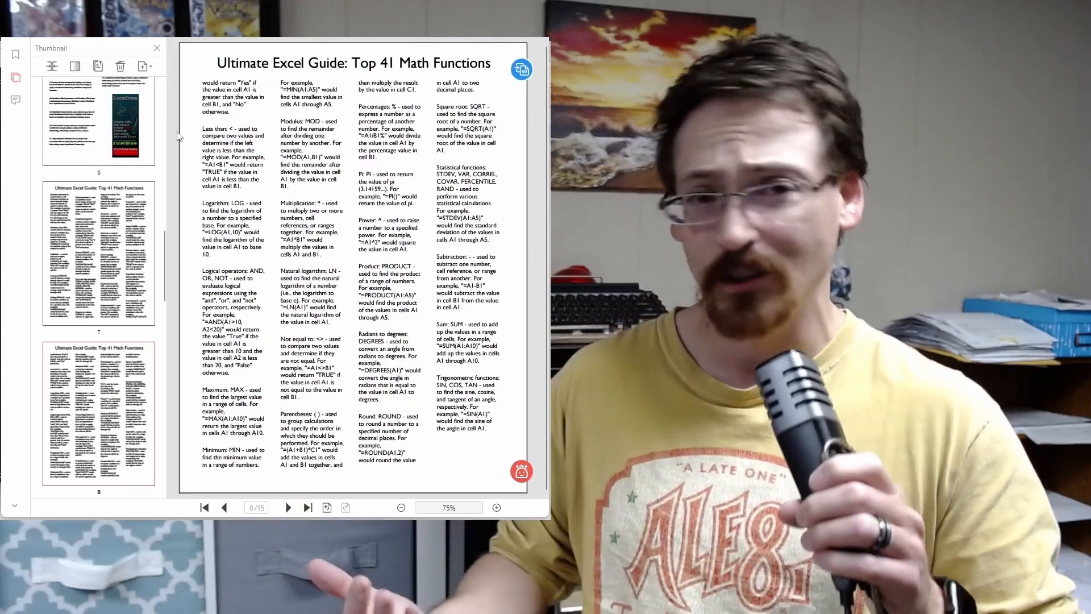
scroll(178, 135, down, 3)
scroll(178, 136, down, 3)
scroll(177, 135, down, 3)
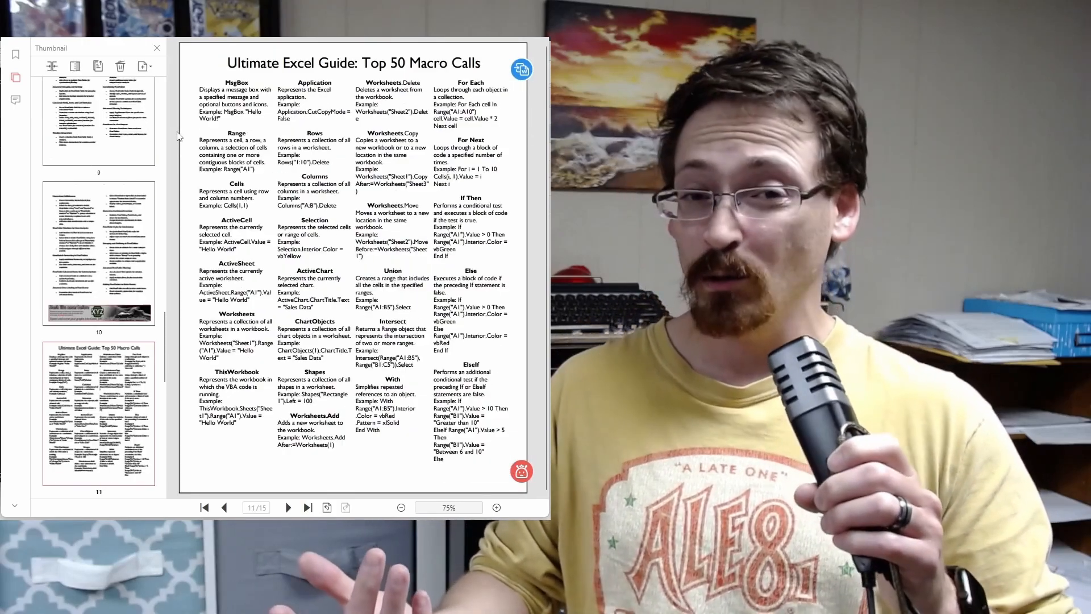
scroll(178, 135, down, 3)
scroll(178, 135, down, 3)
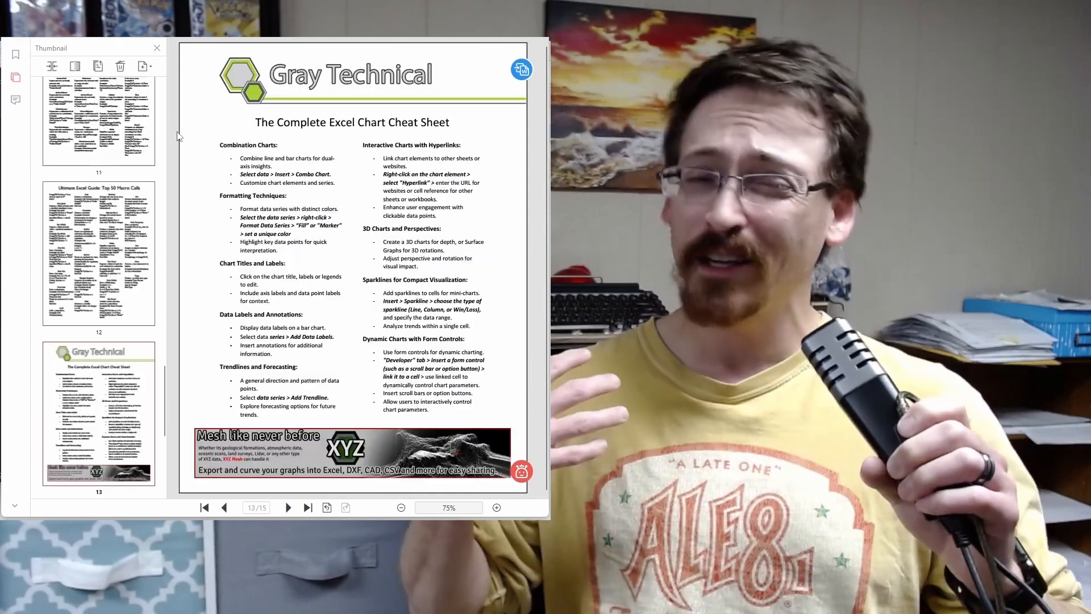
scroll(178, 135, down, 3)
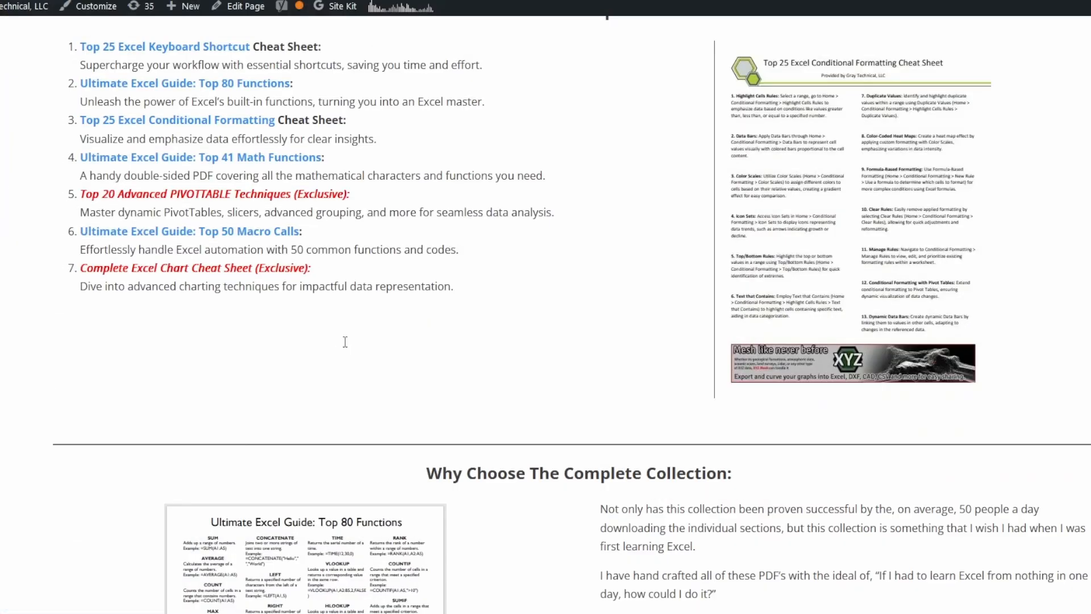
scroll(345, 341, down, 10)
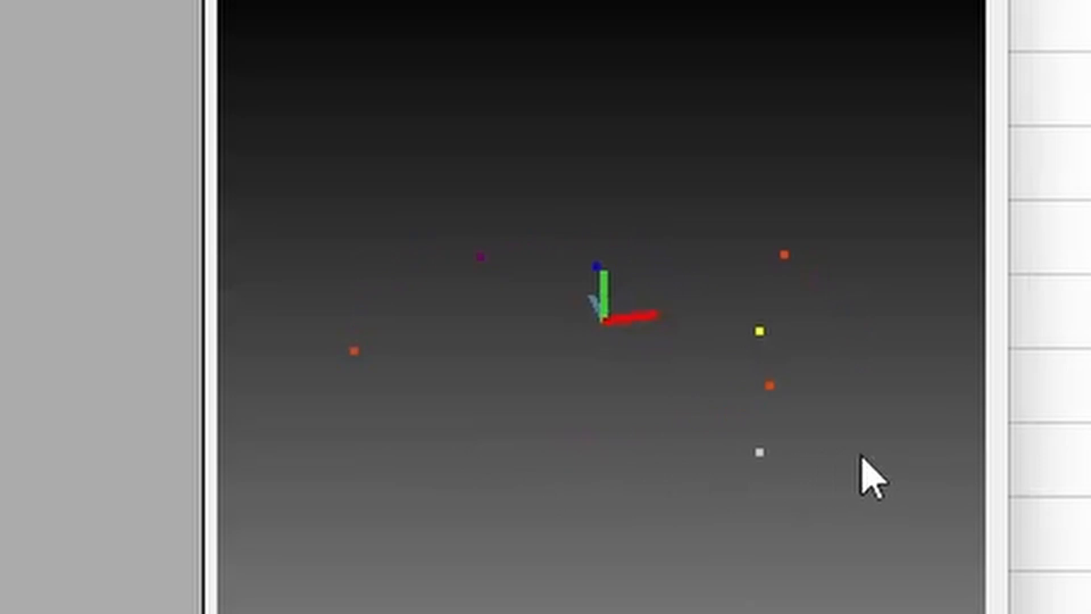
Examine the scattered points in the 3D graph from several horizontal and vertical angles
drag(524, 458, 760, 453)
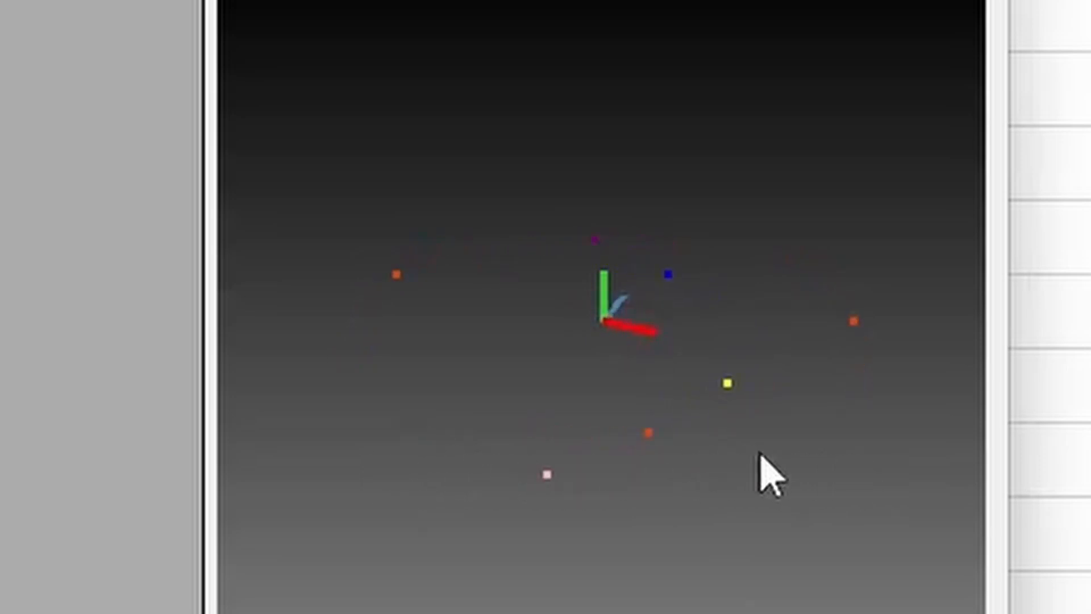
drag(618, 120, 599, 403)
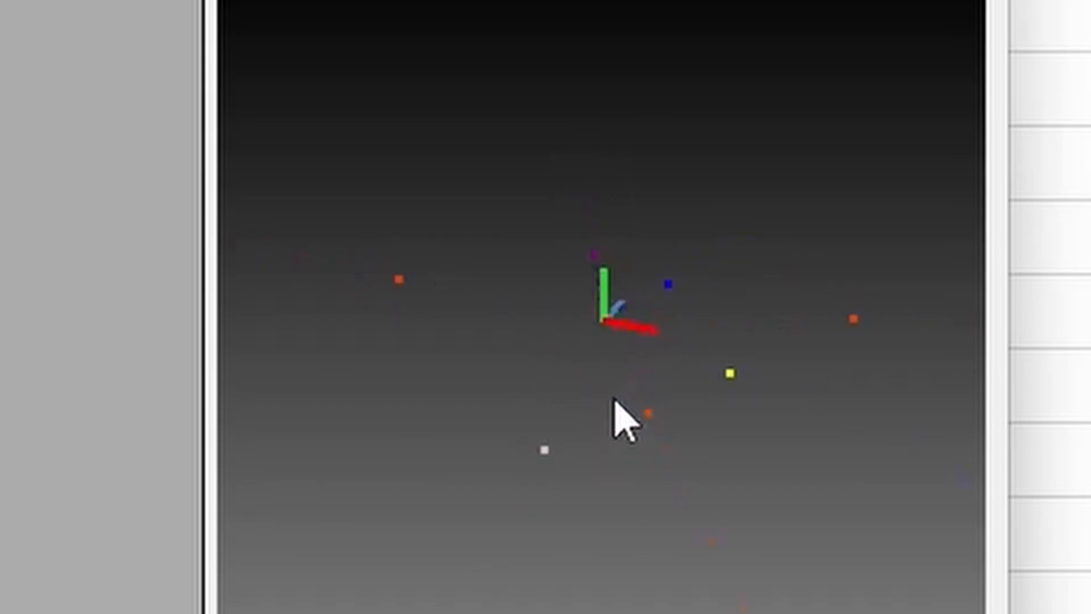
drag(761, 358, 680, 297)
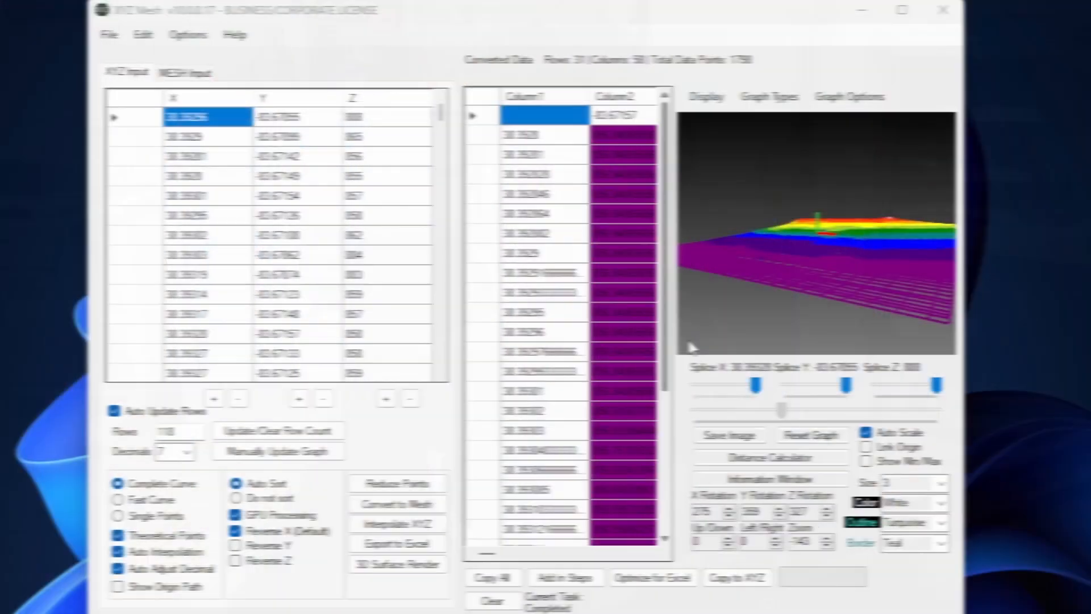
Try slicing the mesh with the X splice at 38.39304 and the Y splice at -83.67133, restoring each to its full extent
drag(811, 322, 786, 312)
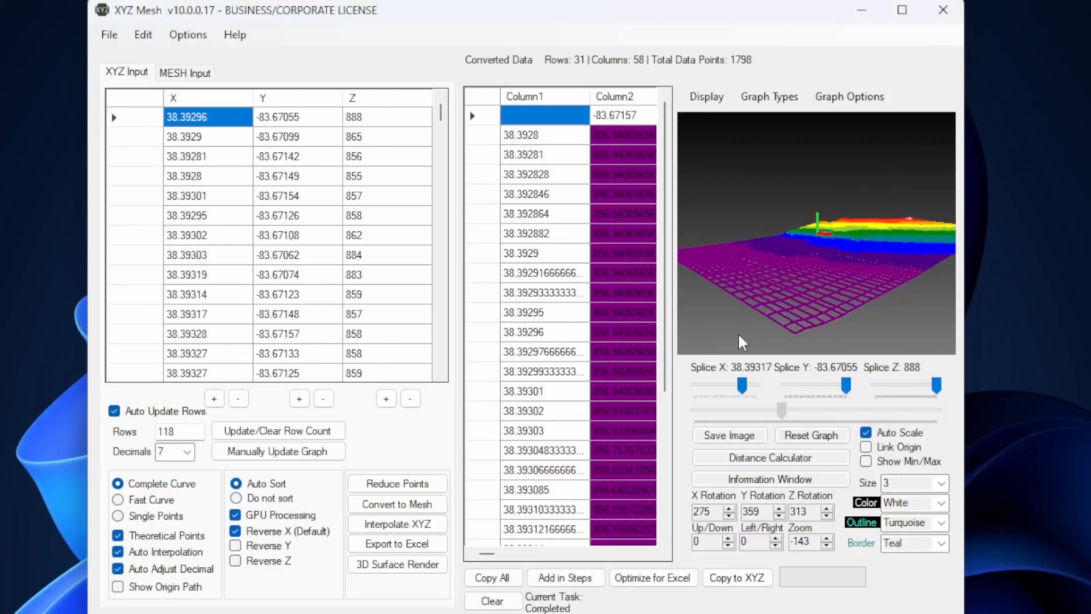
drag(737, 333, 868, 330)
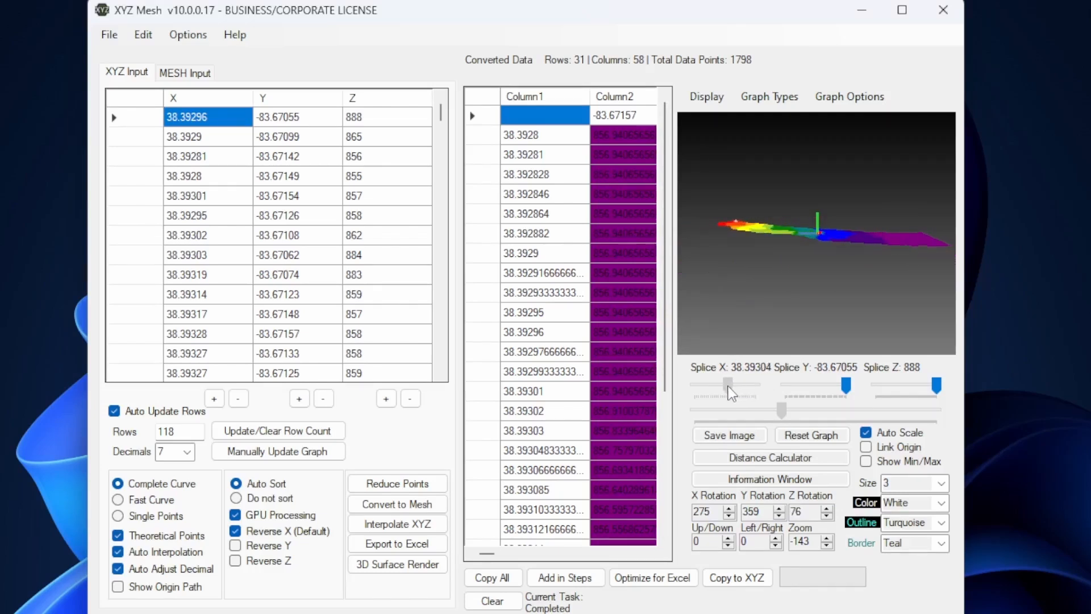
drag(749, 383, 761, 378)
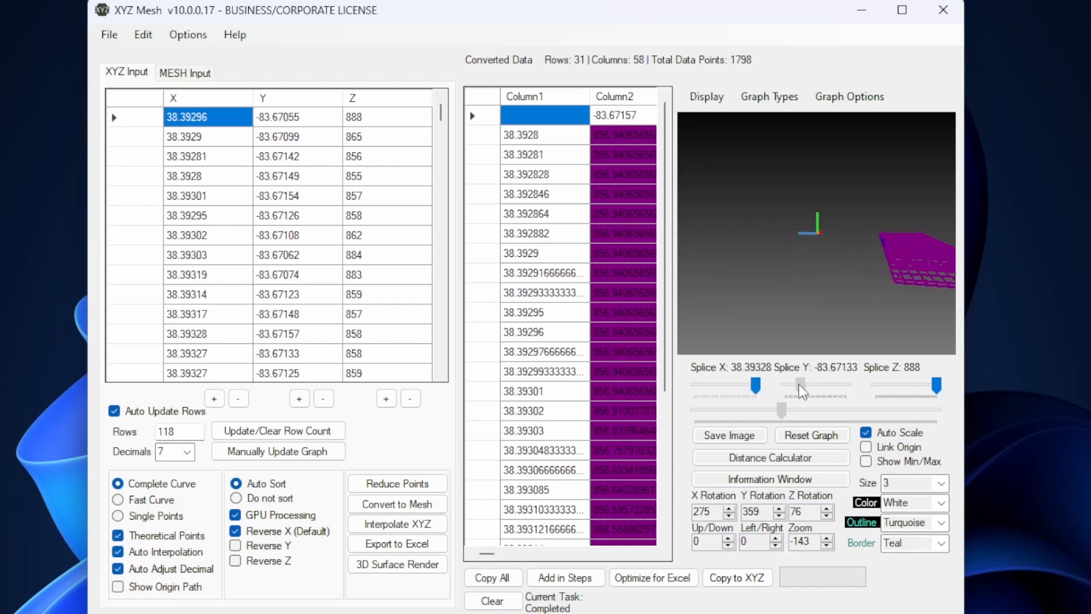
drag(799, 385, 814, 383)
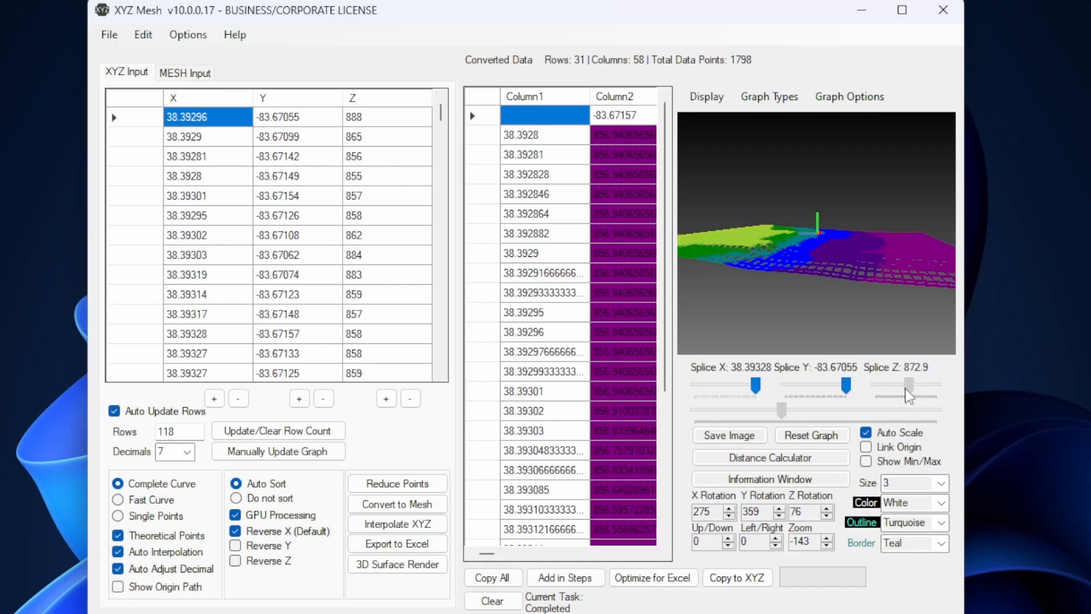
Set the Z splice to 873.8 and export the mesh to Excel as a 3-D surface with the splice included
drag(908, 396, 910, 392)
click(413, 546)
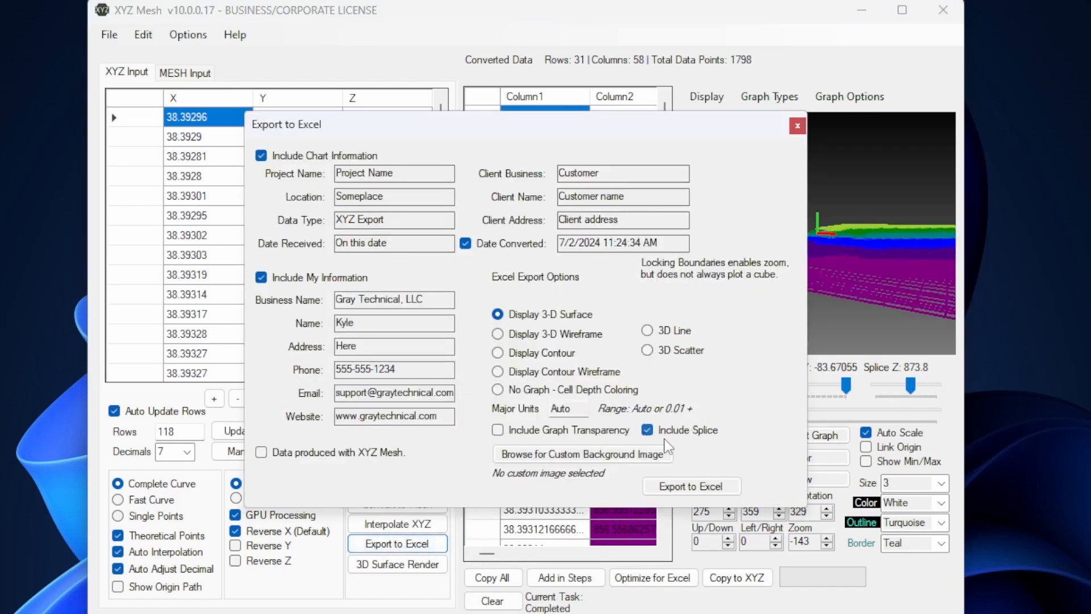
click(674, 492)
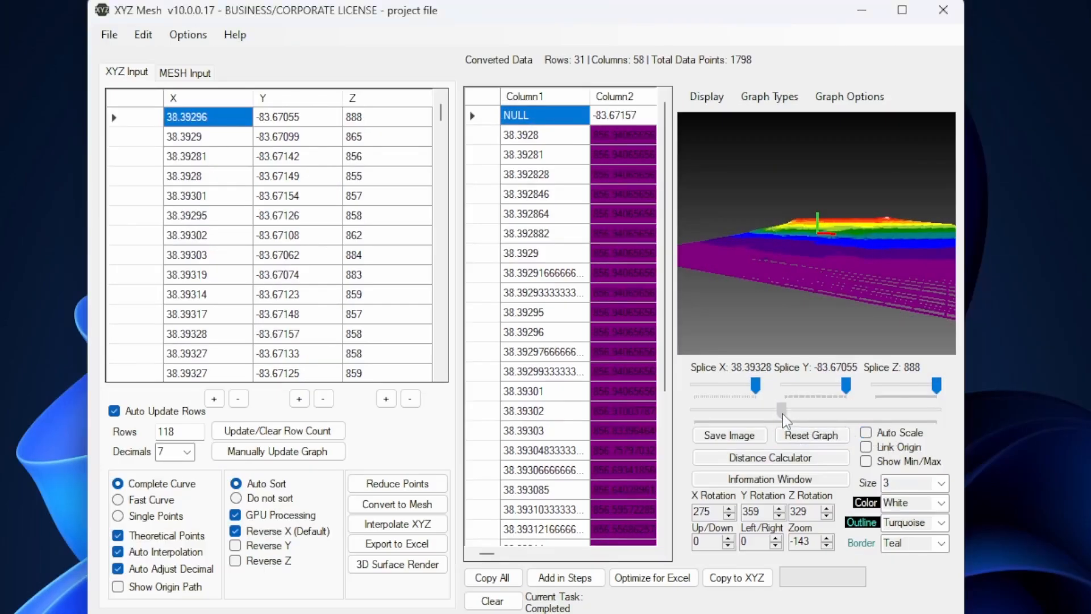
Try reducing the graph's manual scale and examine the shrunken mesh closer from another angle
drag(782, 414, 756, 409)
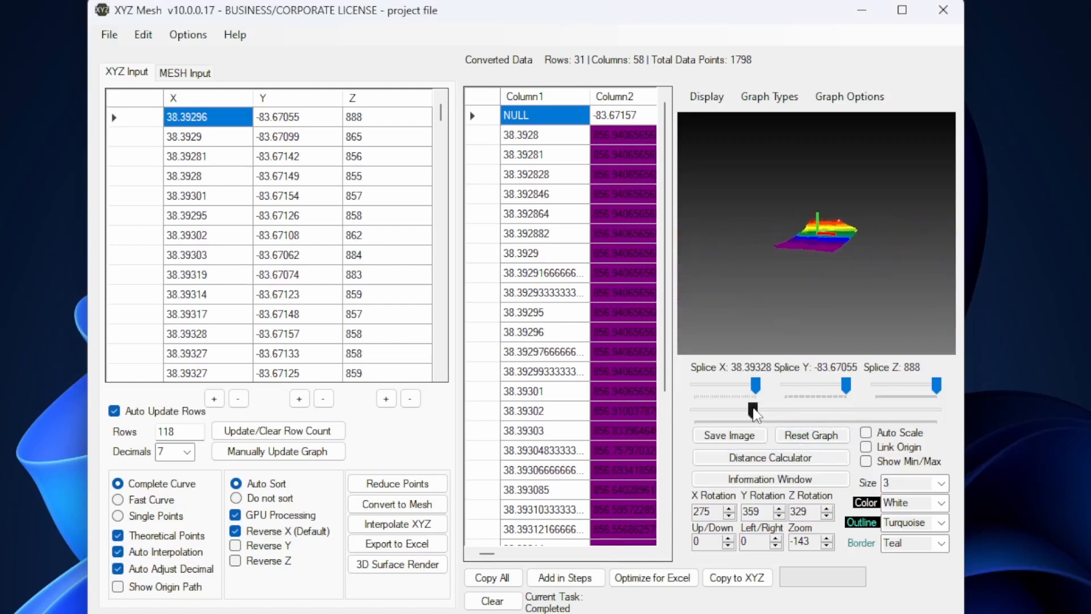
scroll(813, 251, up, 5)
drag(932, 295, 790, 295)
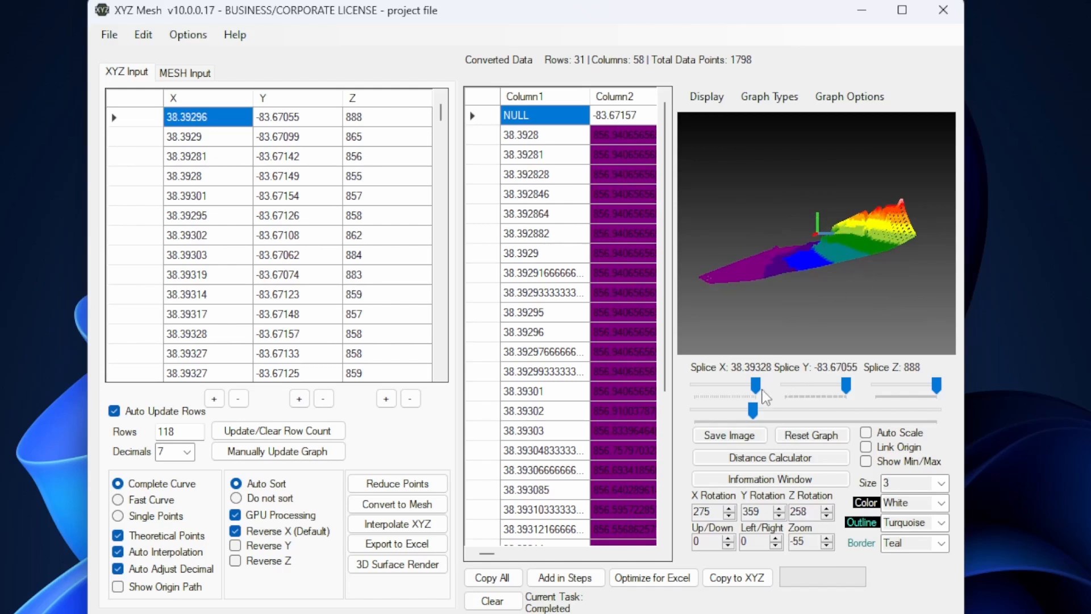
drag(748, 407, 748, 409)
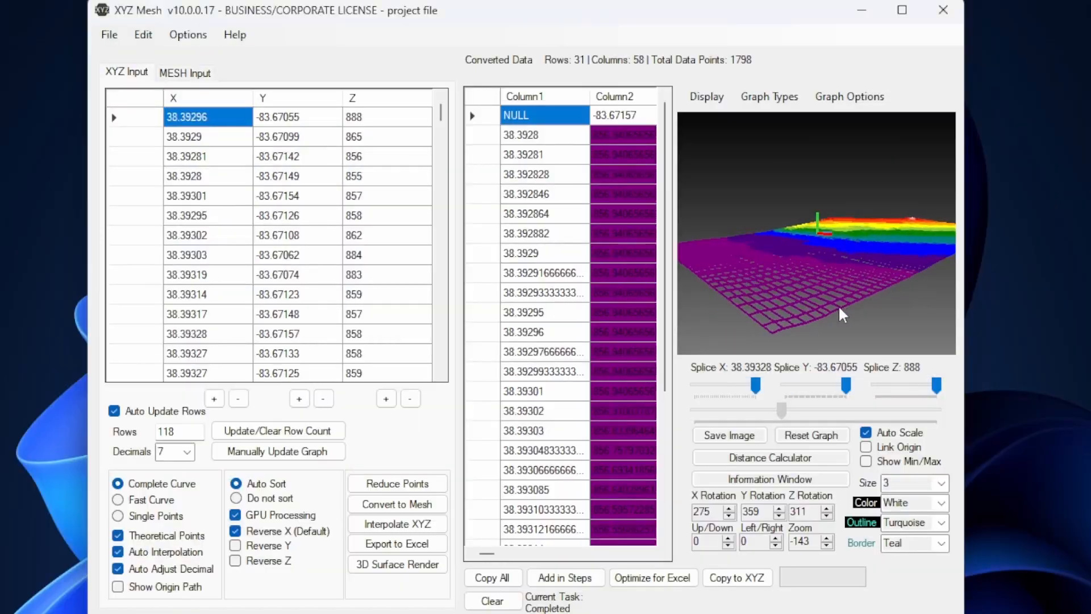
Shift the graph 90 horizontally and 71 vertically and enable Link Origin, comparing how the mesh rotates about its origin
drag(837, 304, 899, 316)
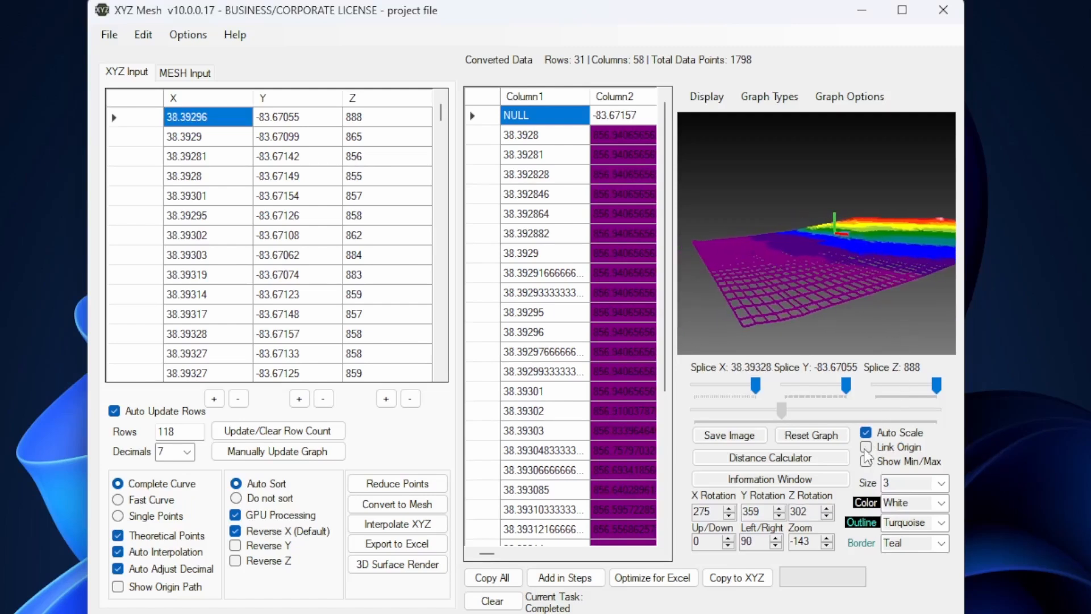
drag(892, 319, 841, 220)
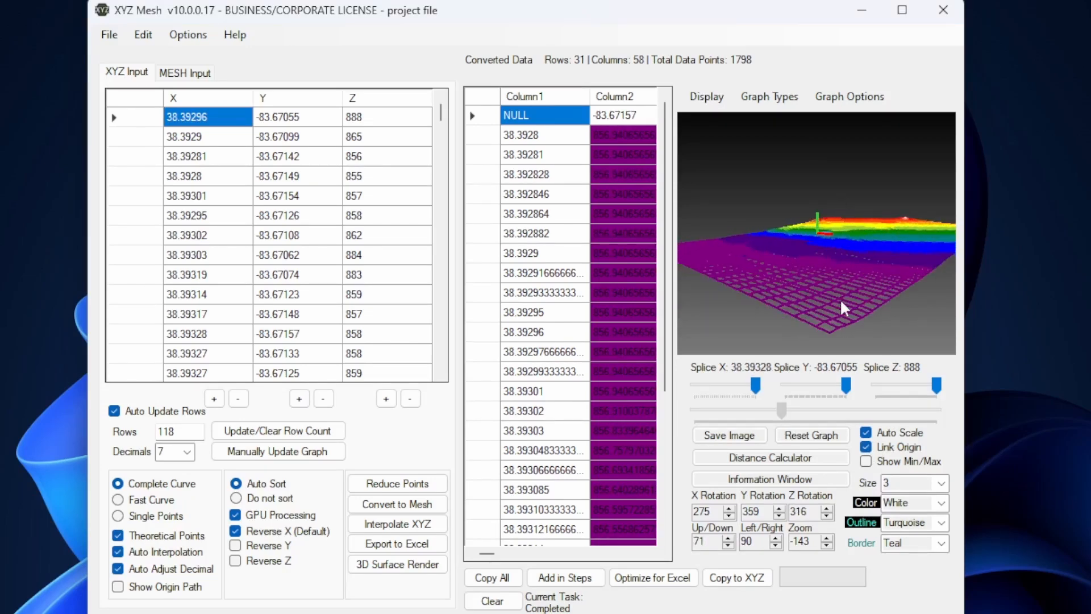
drag(872, 298, 864, 323)
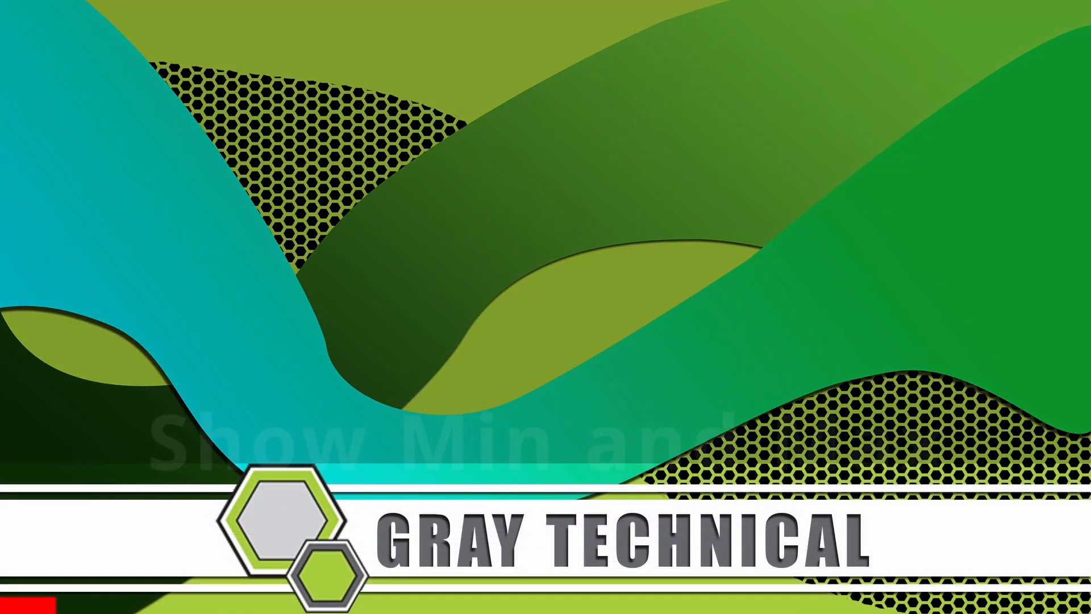
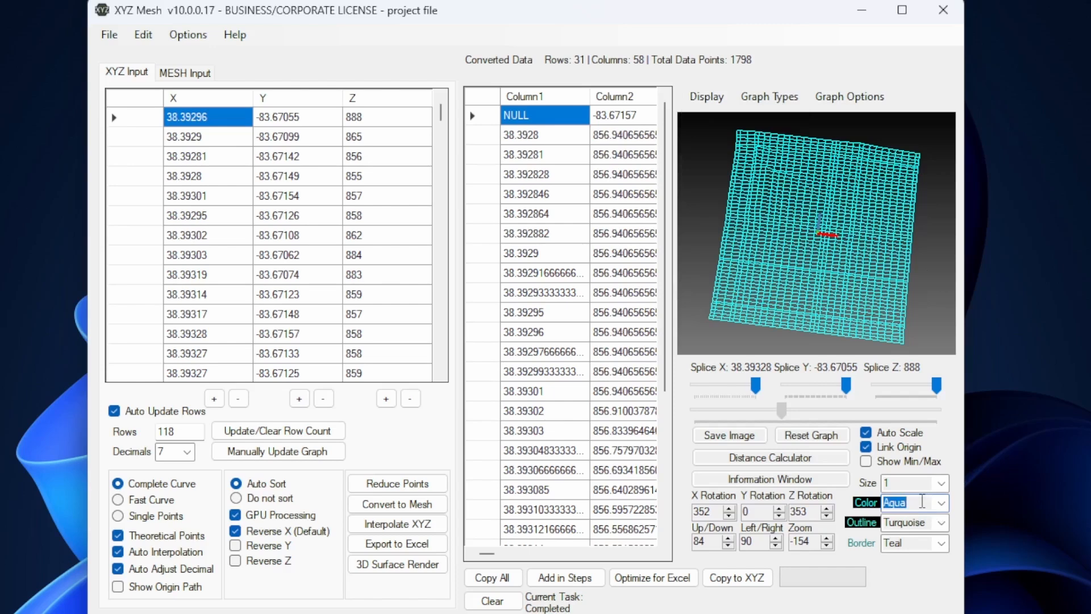
Try the Highlight colour on the mesh lines and examine the graph from different angles
scroll(921, 501, down, 6)
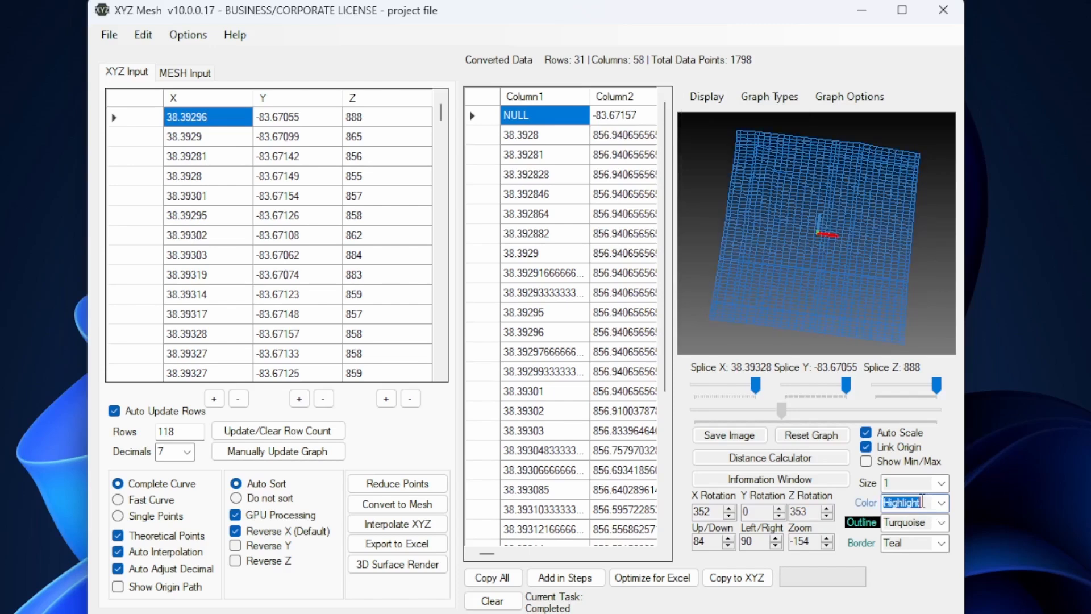
drag(895, 313, 772, 169)
drag(952, 329, 850, 320)
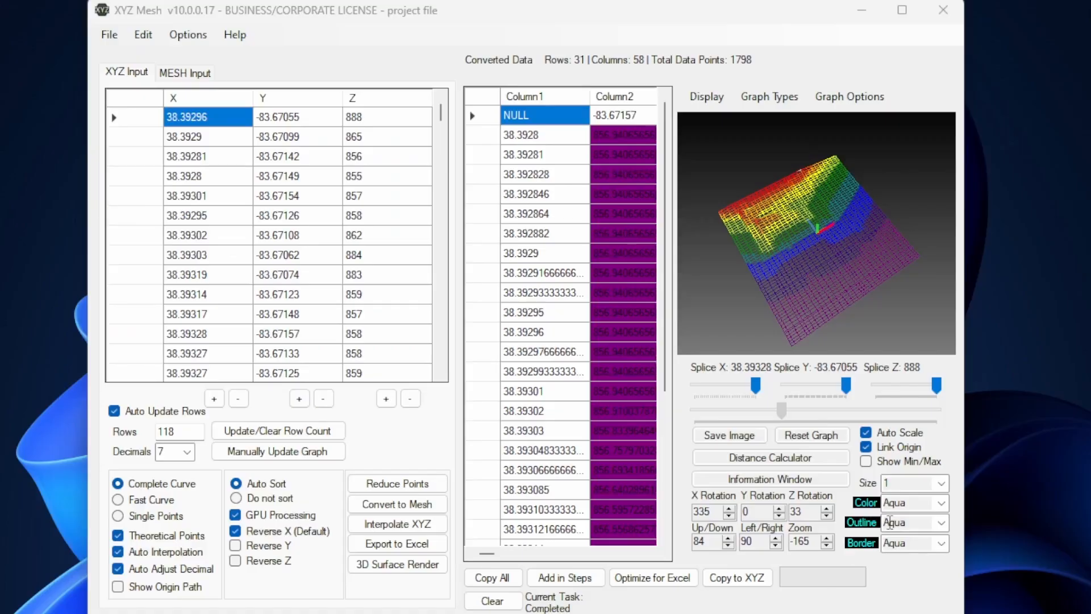
Set the border colour to White and show the Border Box around the mesh
click(942, 542)
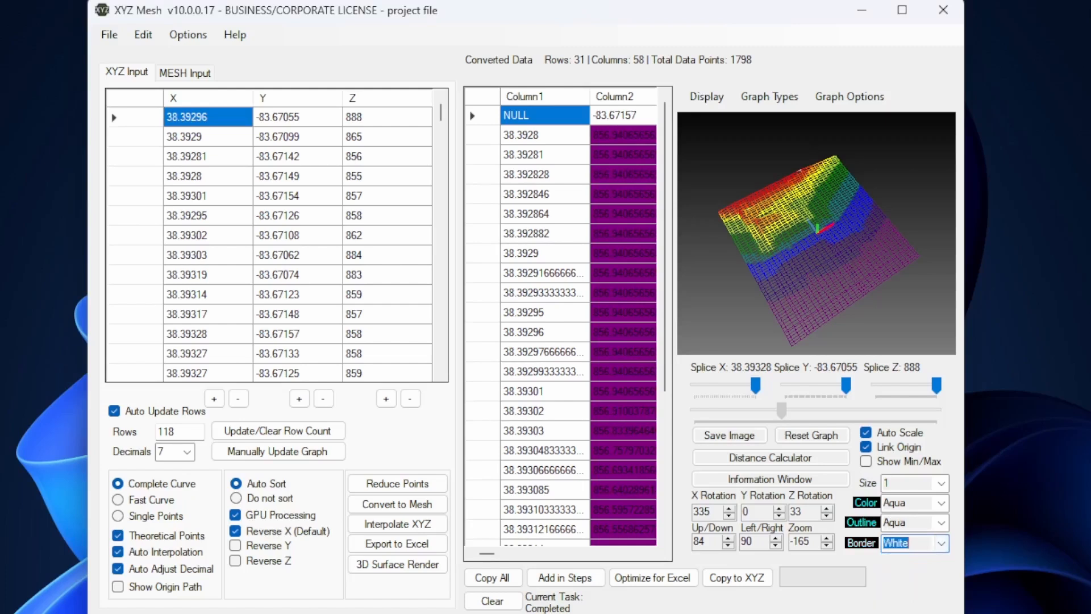
click(707, 97)
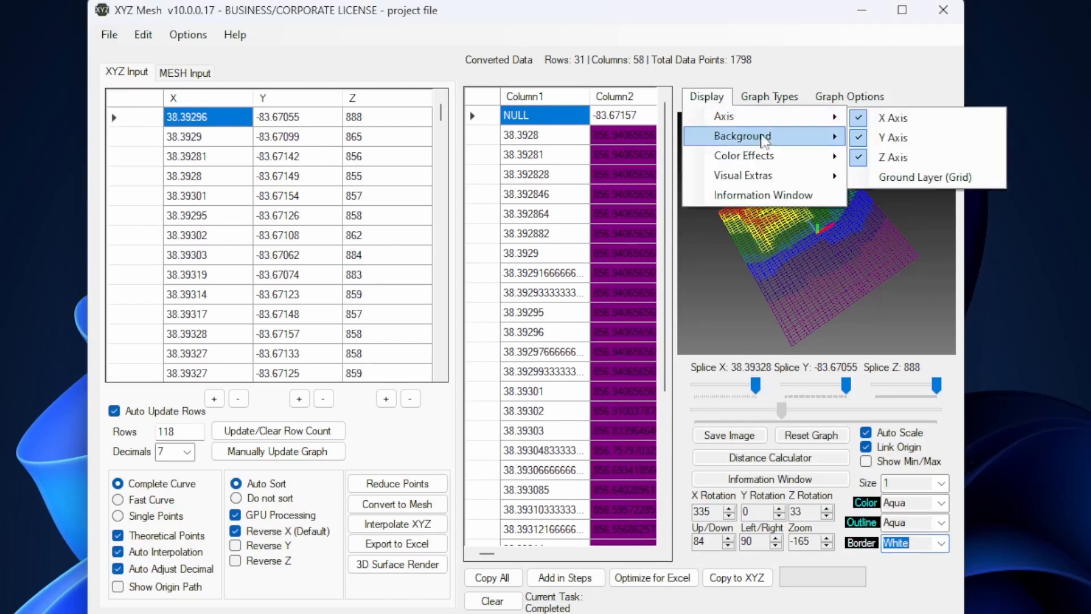
mouse_move(794, 181)
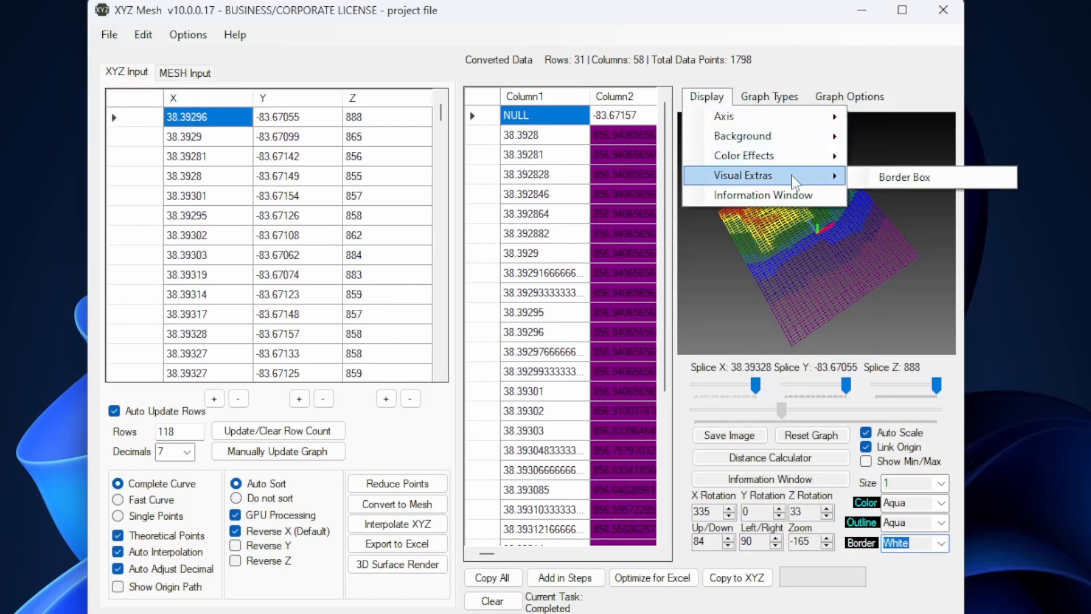
click(960, 180)
drag(900, 339, 886, 318)
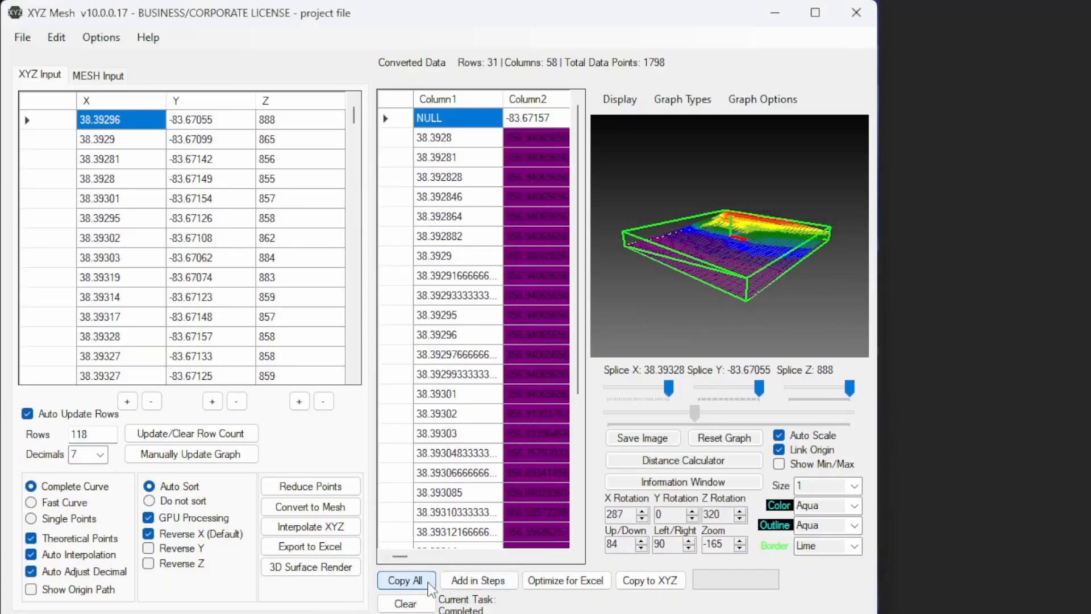
Paste the copied mesh table into the blank text document beside the program
right_click(905, 18)
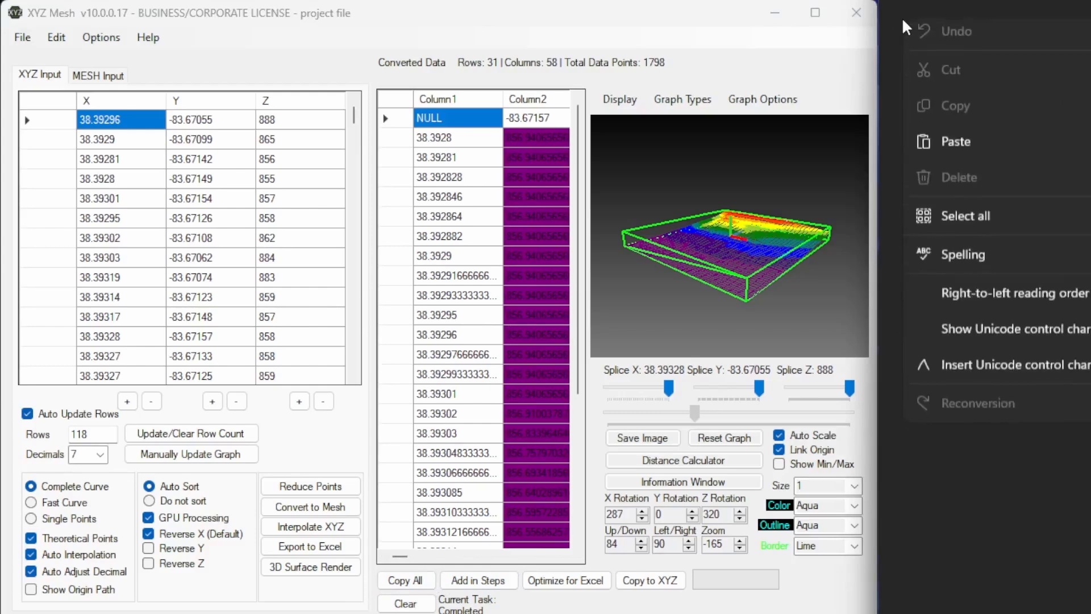
click(945, 151)
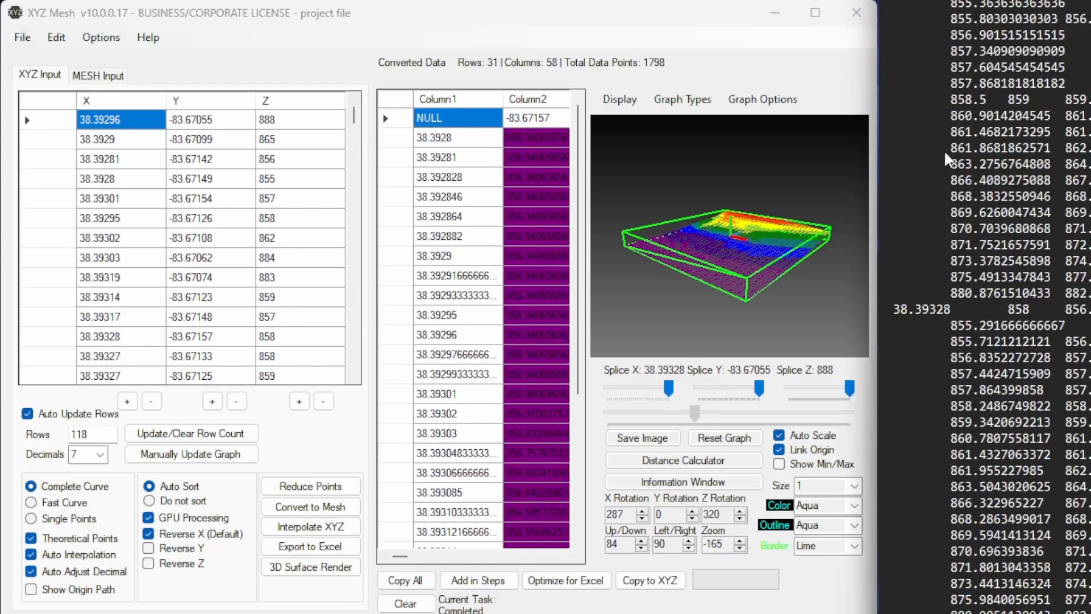
drag(674, 13, 563, 42)
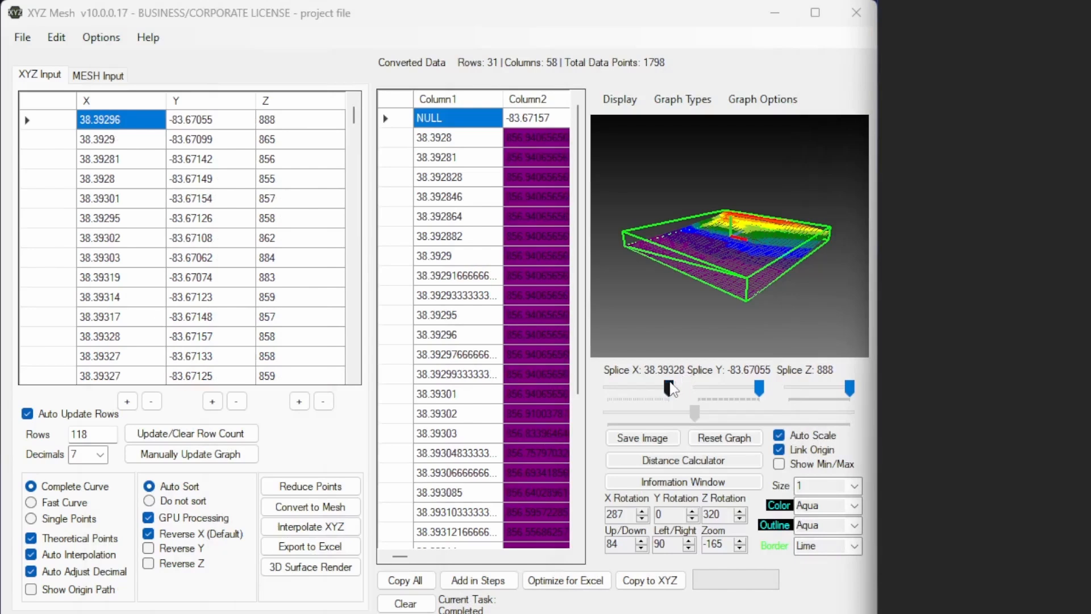
Copy the converted data in XYZ format and paste it into the empty text document
click(665, 580)
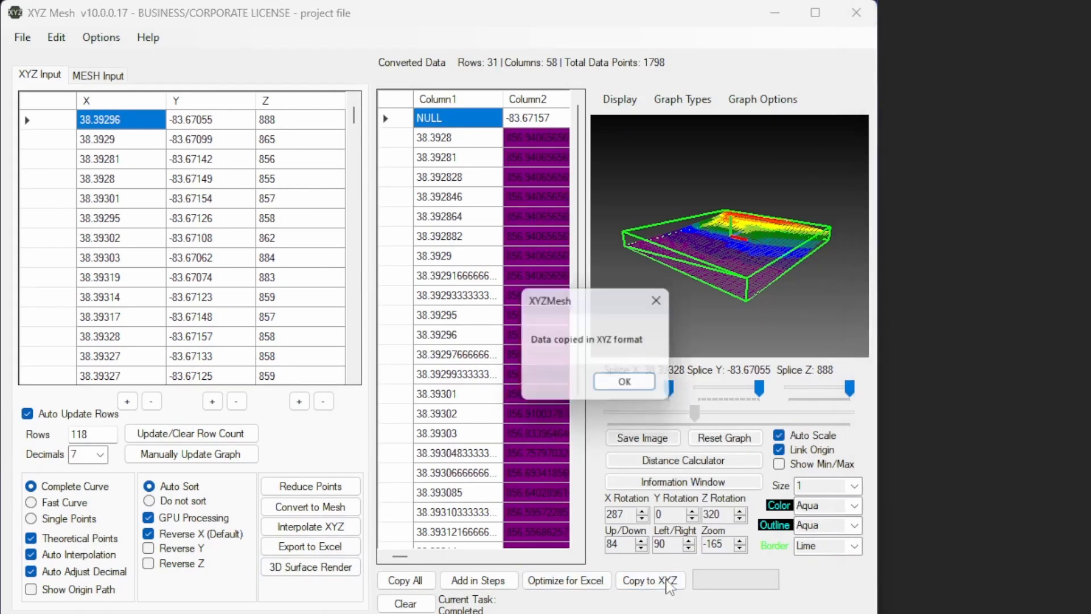
click(625, 385)
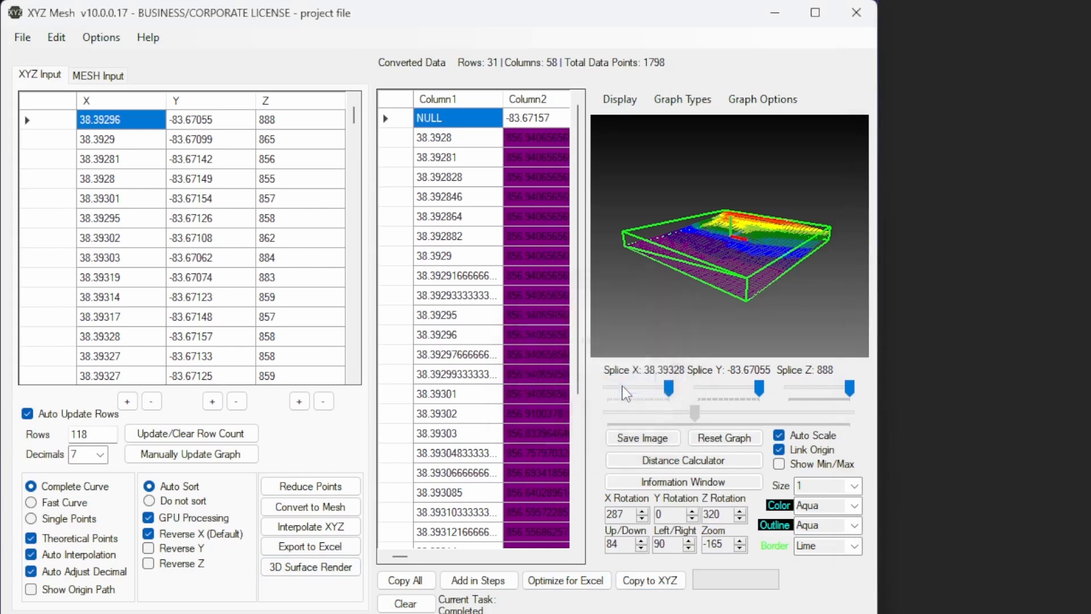
click(893, 23)
right_click(897, 23)
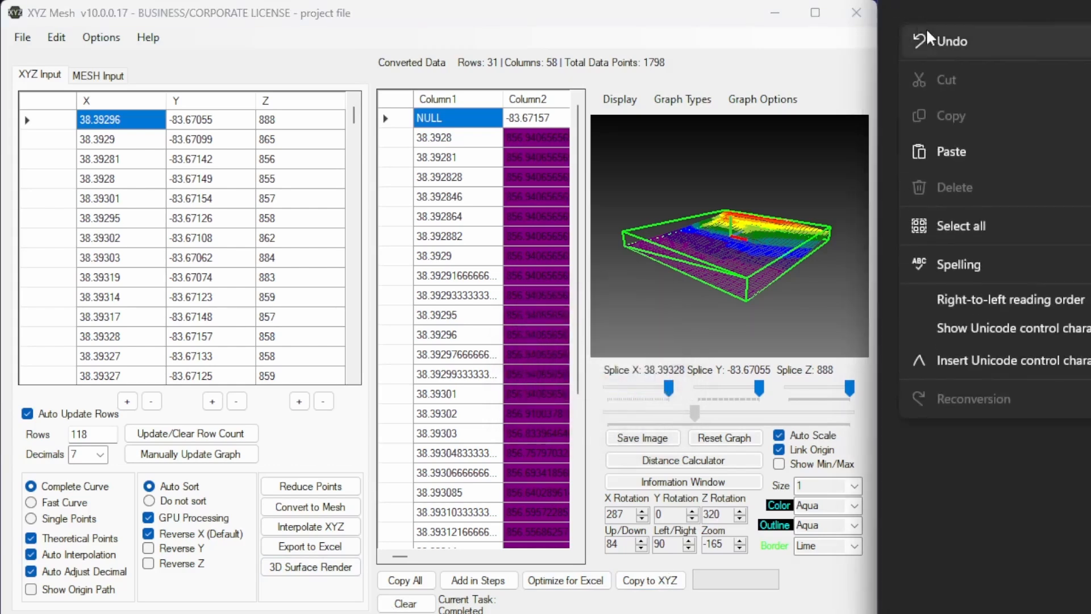
click(952, 149)
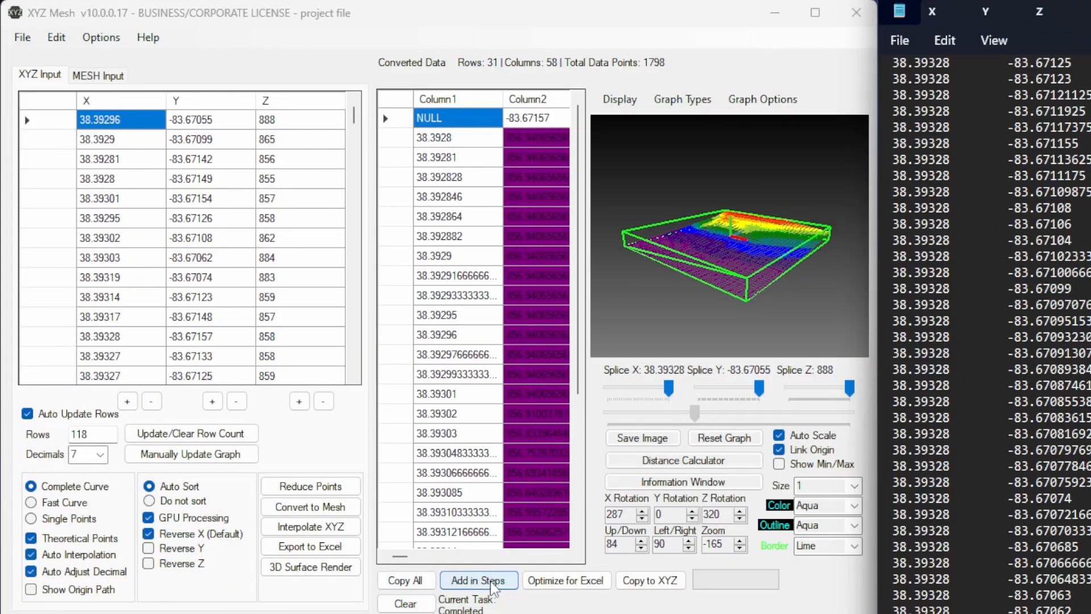
Run Add in Steps on the converted data and clear the converted data table
click(479, 580)
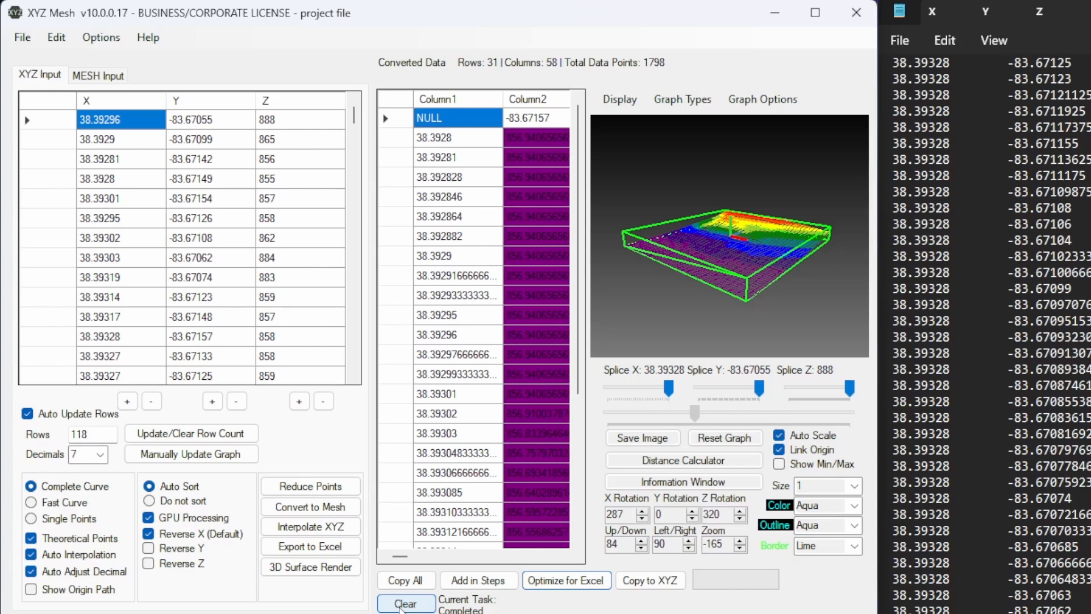
click(401, 603)
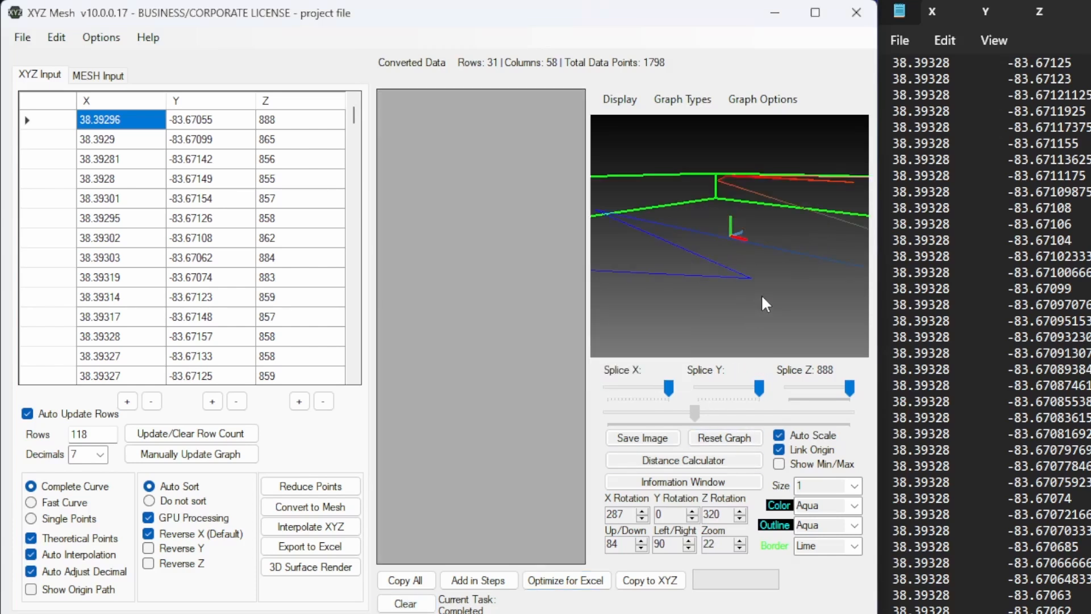
scroll(765, 303, down, 10)
scroll(762, 297, down, 3)
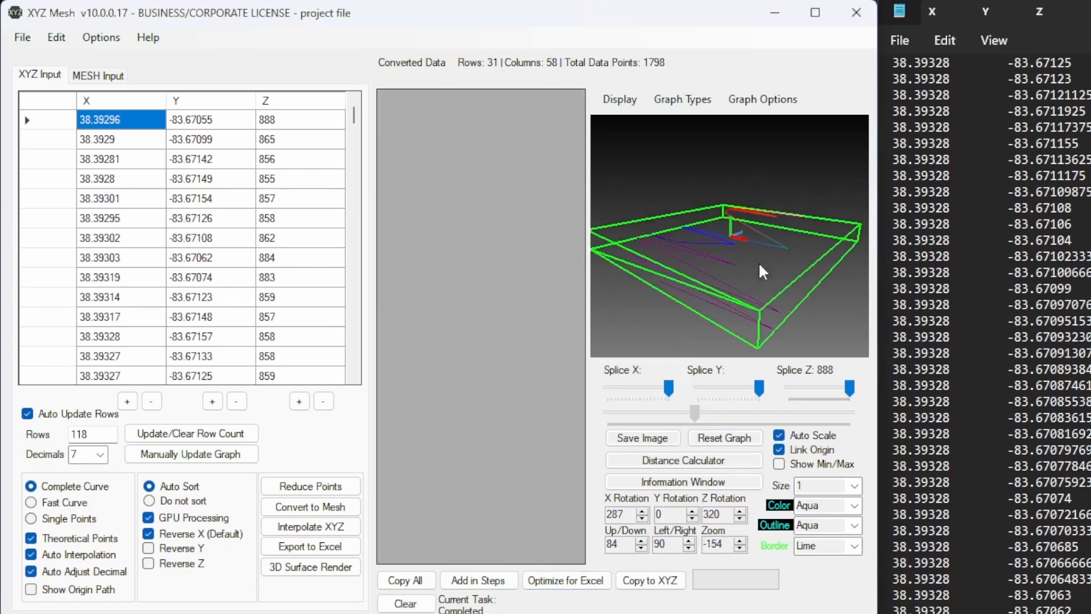
drag(759, 263, 814, 312)
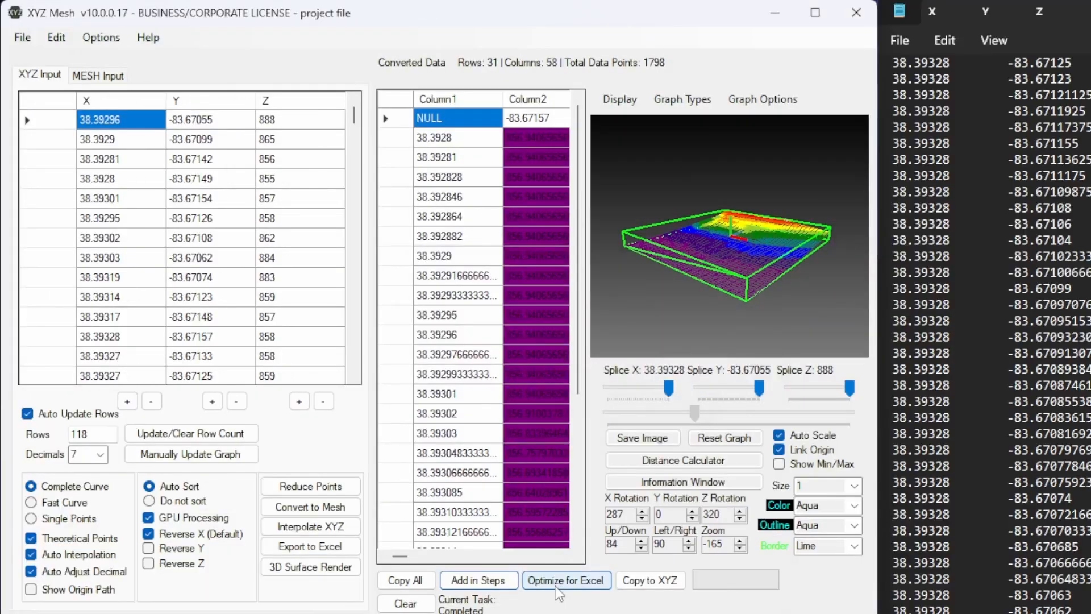
Optimize the converted mesh data for Excel
click(559, 582)
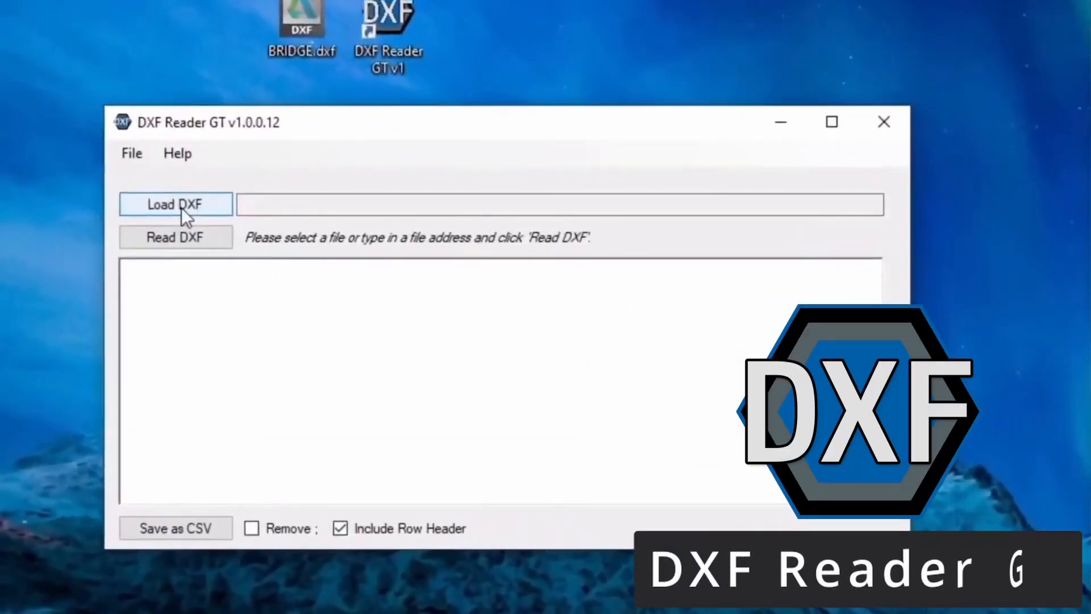
Switch to DXF Reader GT and load the file BRIDGE.dxf
click(180, 208)
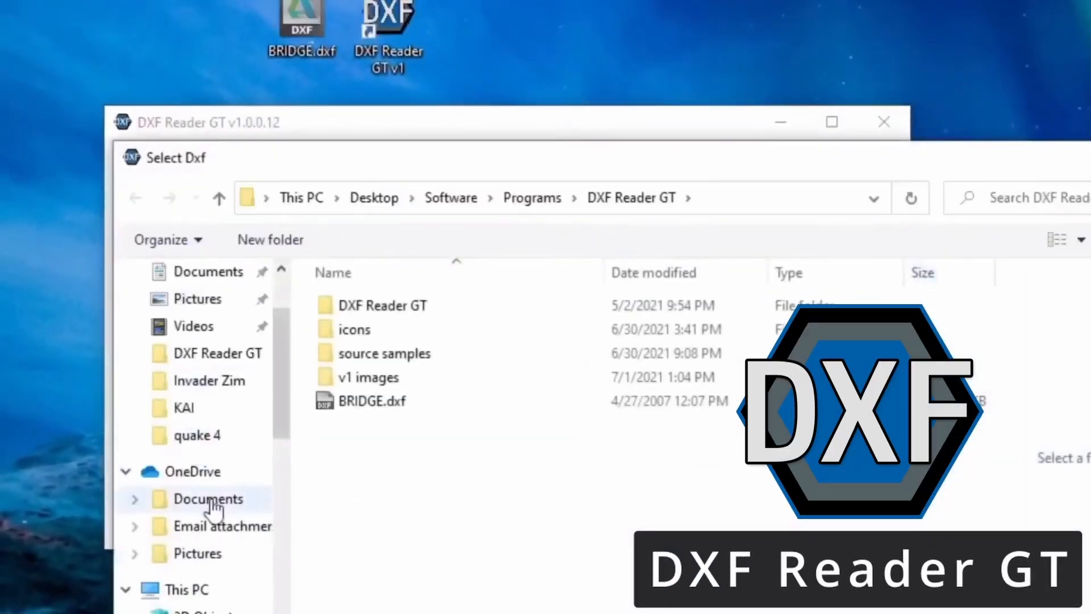
click(346, 401)
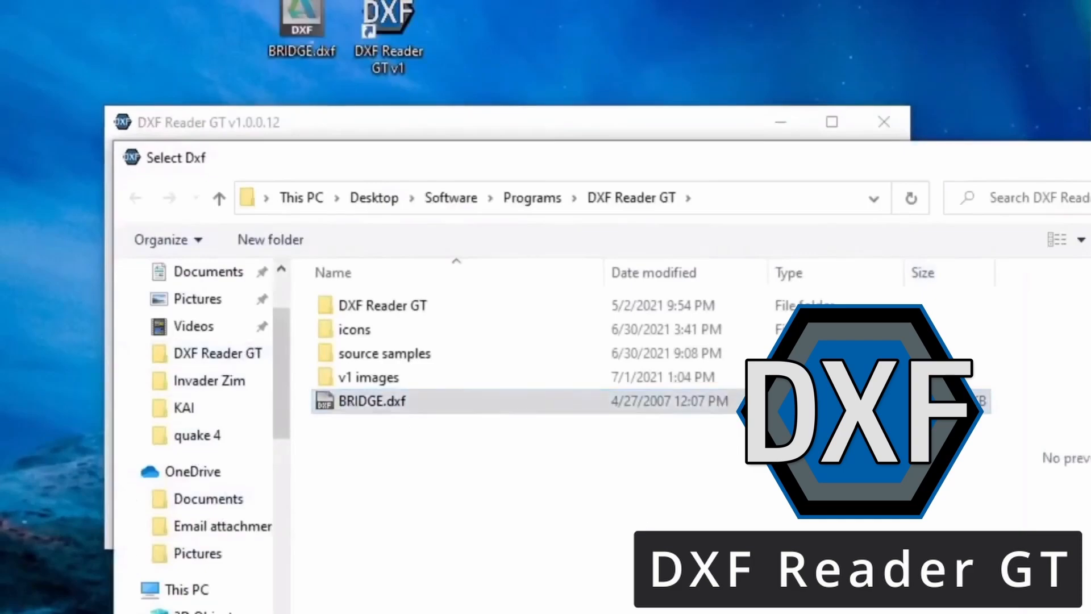
key(Return)
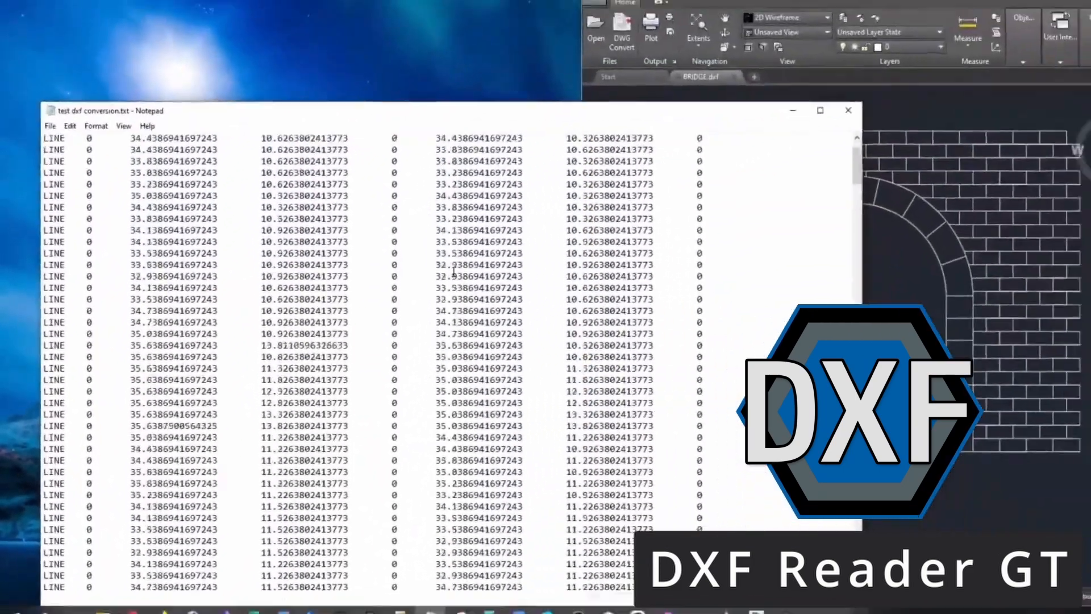
Look through the extracted line coordinates in the text file test dxf conversion.txt
scroll(453, 273, down, 11)
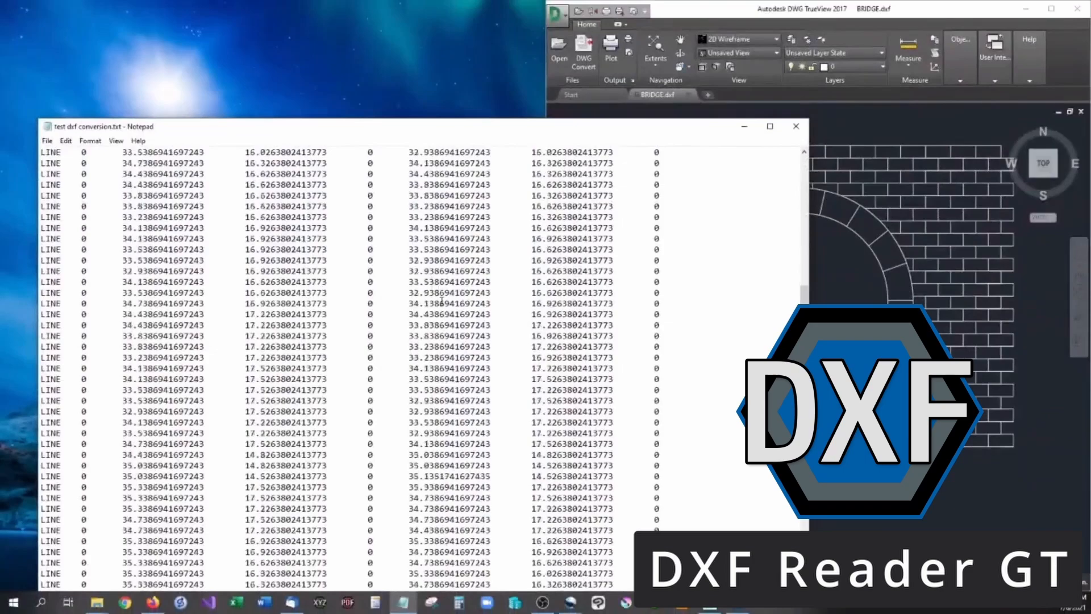
scroll(442, 301, down, 12)
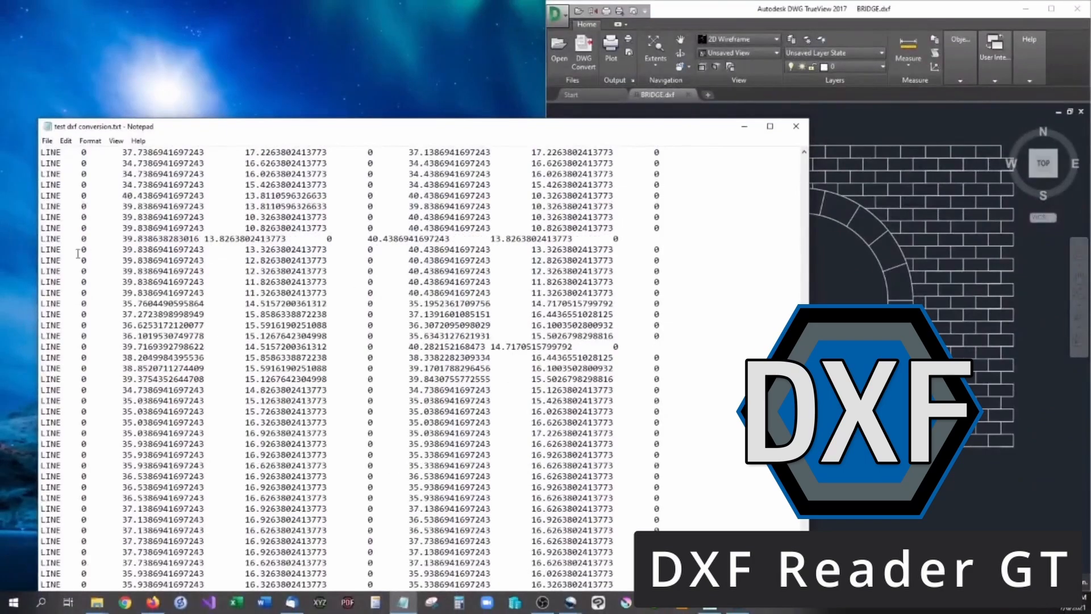
scroll(247, 341, down, 15)
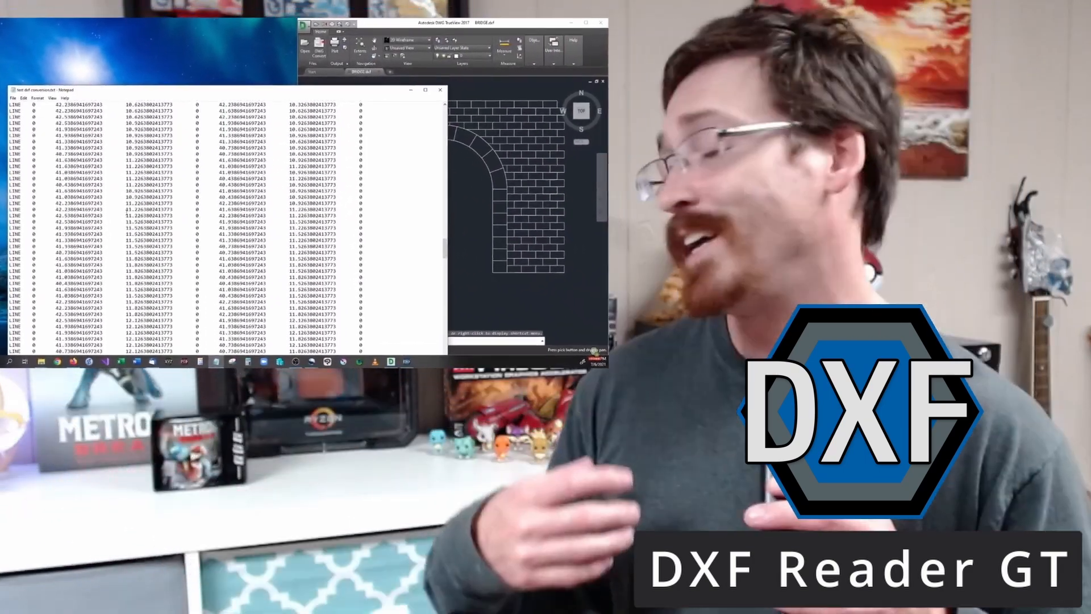
scroll(126, 212, down, 15)
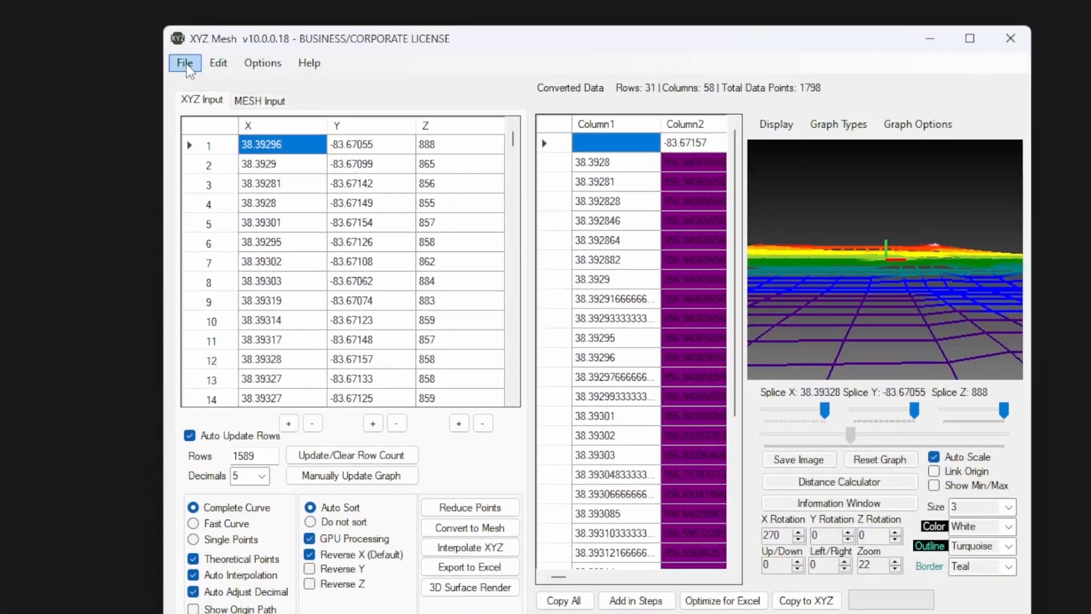
Switch back to XYZ Mesh and copy the converted data to the clipboard
click(194, 64)
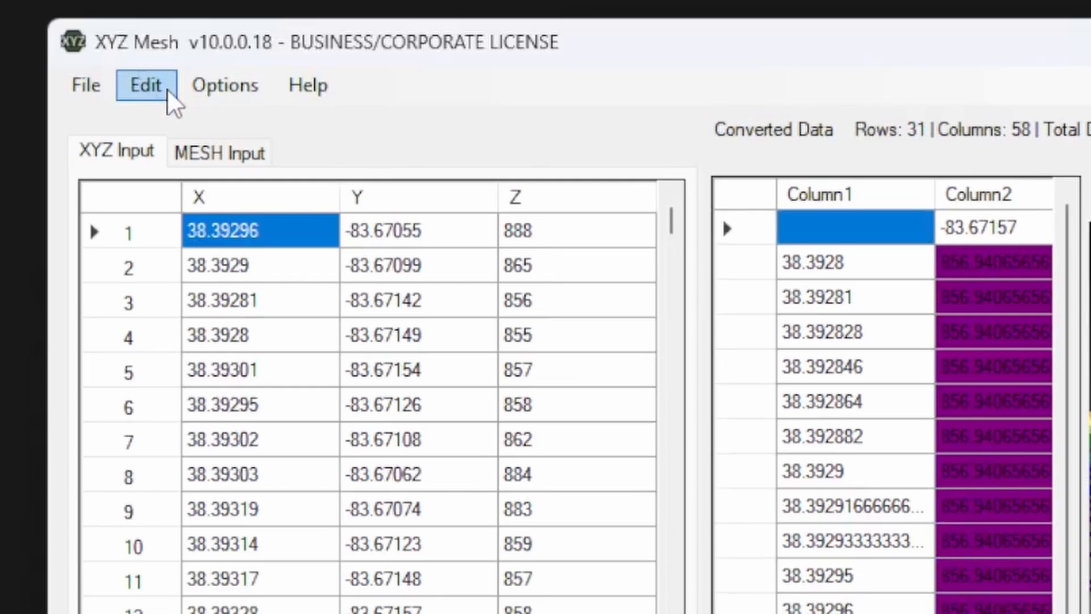
click(168, 91)
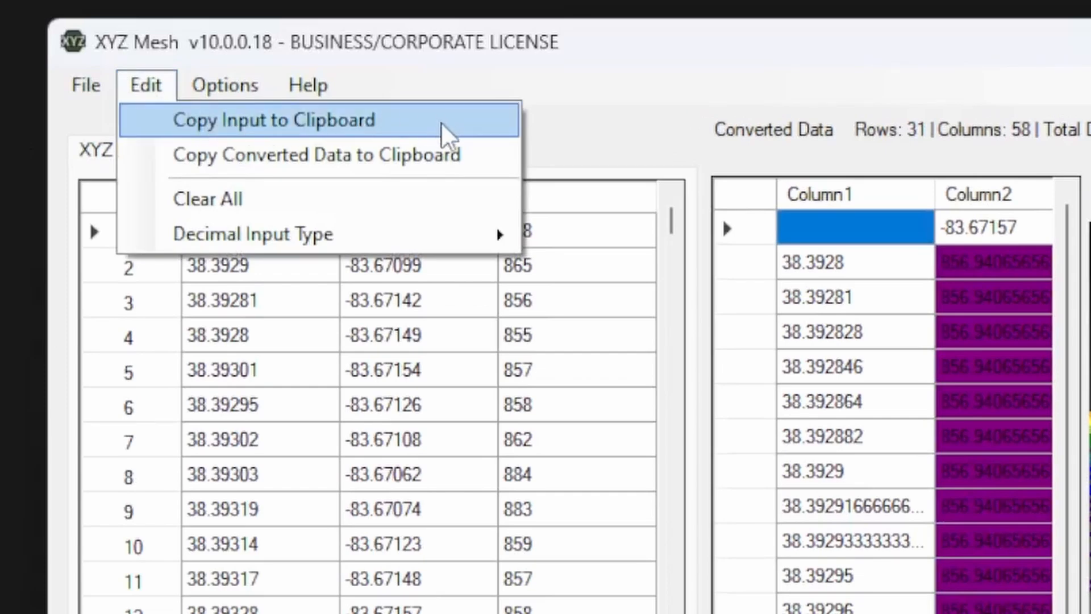
click(356, 171)
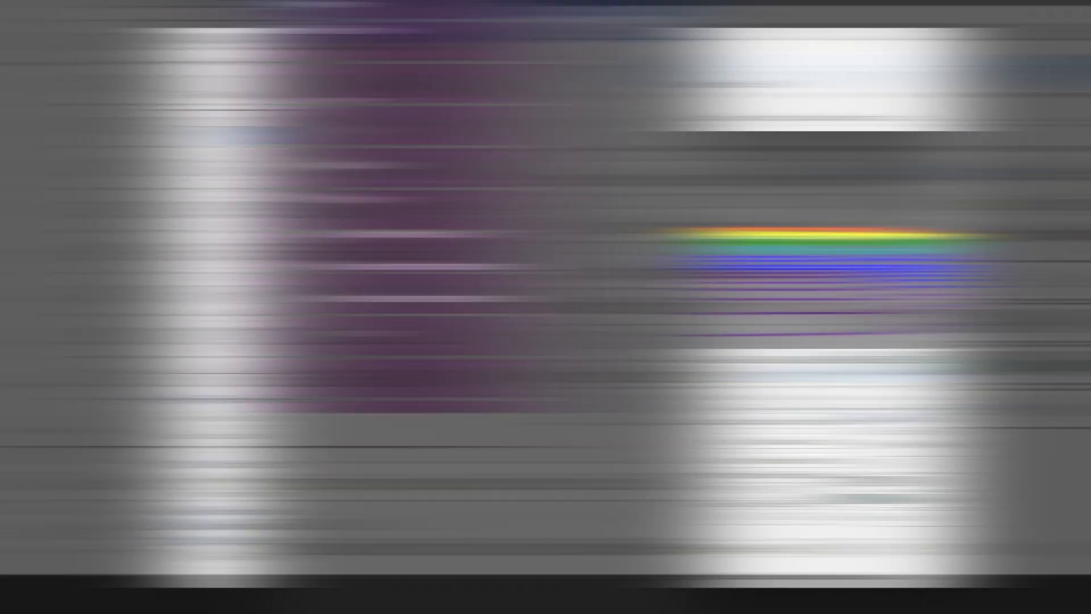
Export the converted data to a DXF file as points
right_click(310, 97)
click(344, 215)
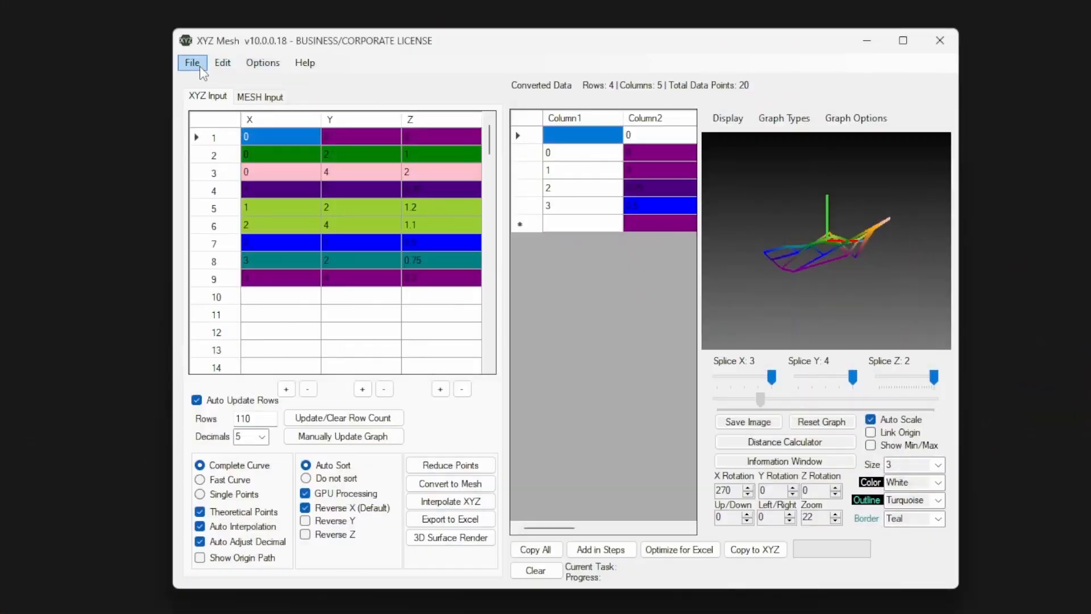
click(197, 67)
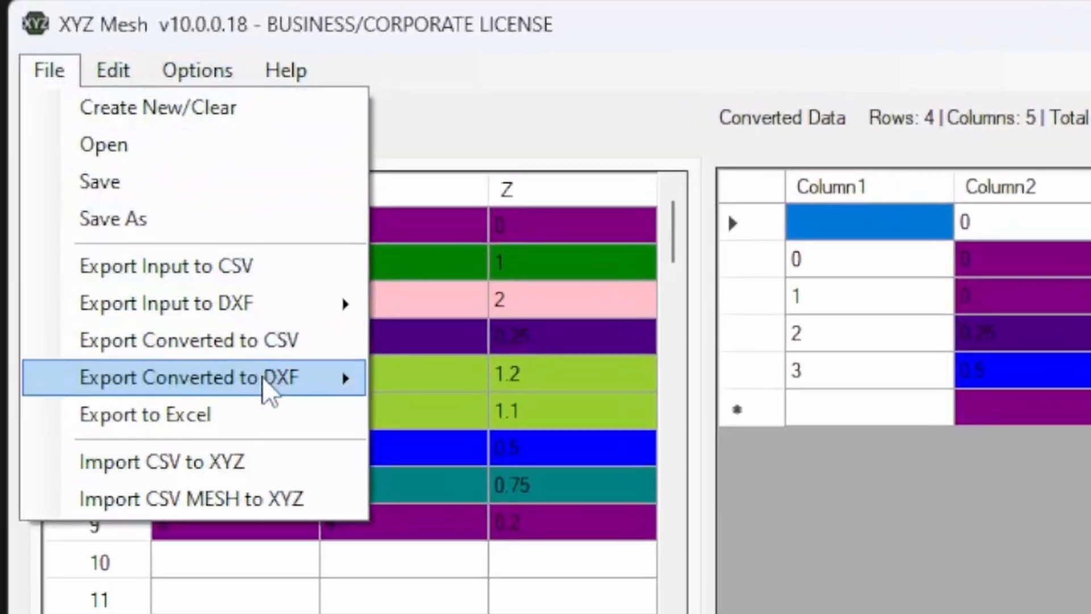
mouse_move(273, 339)
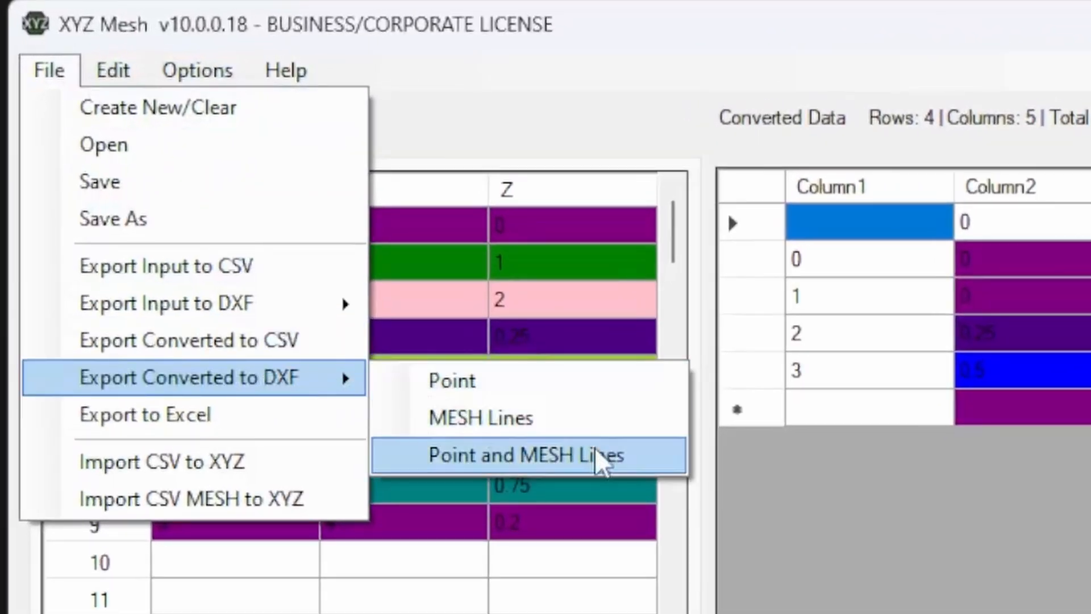
click(597, 381)
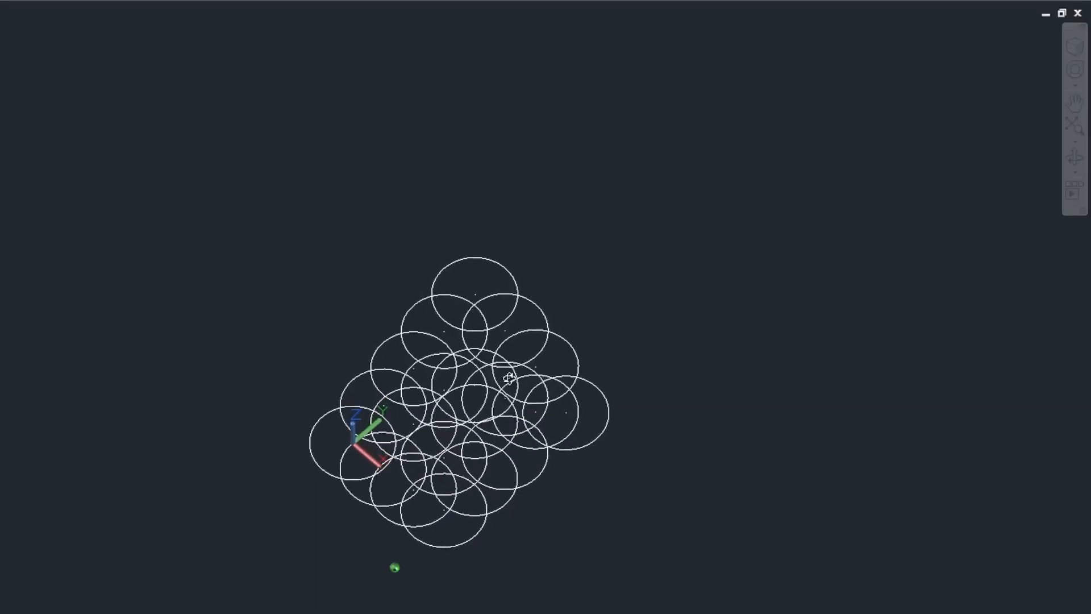
Switch to the CAD drawing of the exported points and inspect the point circles in 3D from a low angle
shift+middle_drag(509, 383, 505, 233)
middle_drag(473, 504, 538, 314)
scroll(540, 350, up, 2)
scroll(540, 350, up, 3)
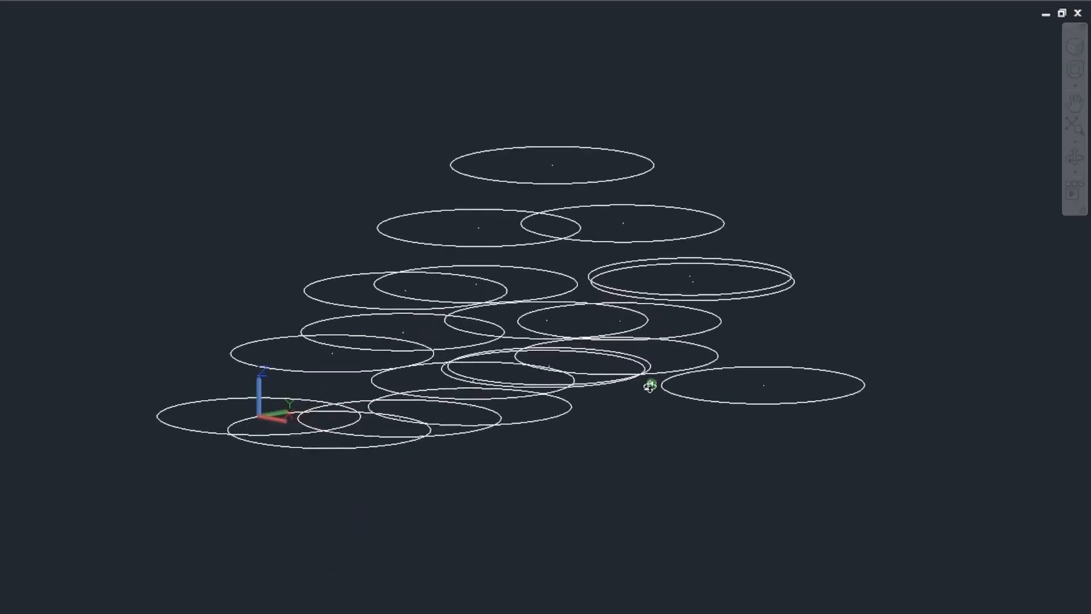
shift+middle_drag(651, 382, 599, 380)
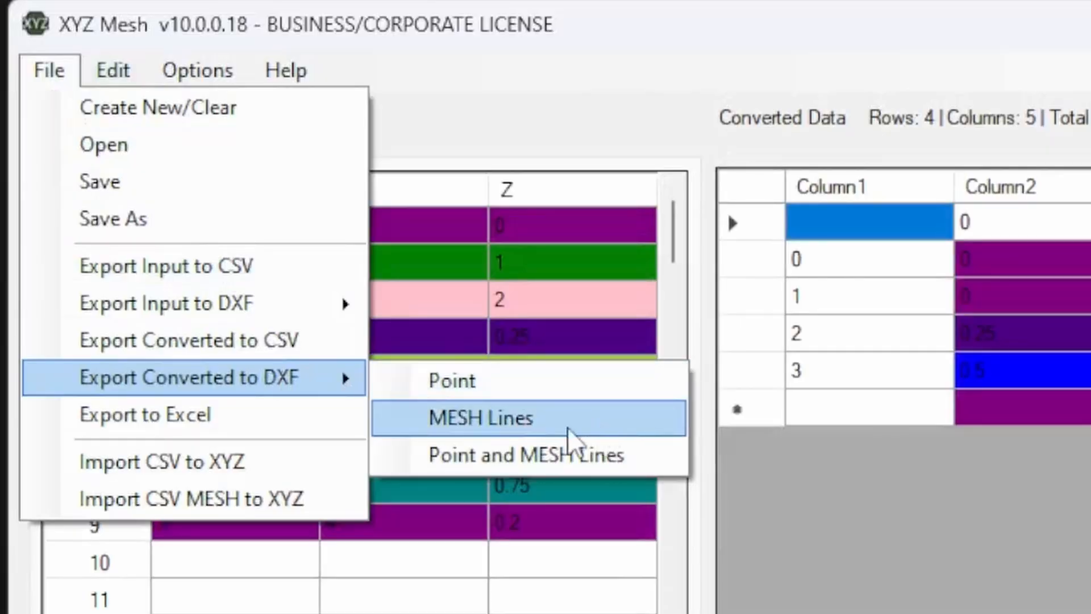
Export the converted data to DXF as MESH lines and inspect the resulting grid in 3D in the CAD program
click(576, 428)
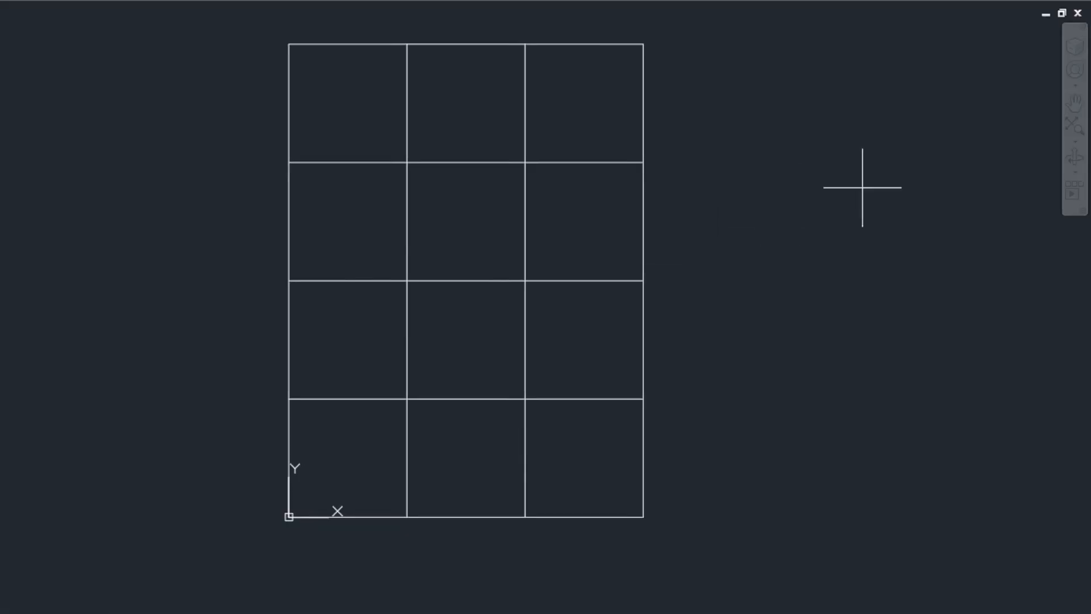
click(1076, 160)
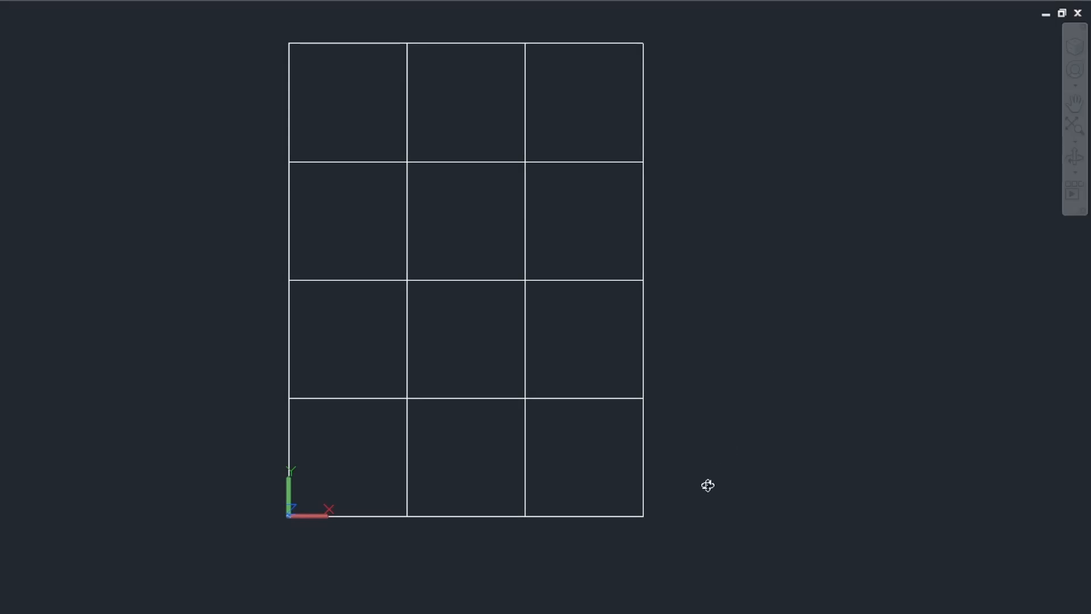
drag(685, 512, 592, 436)
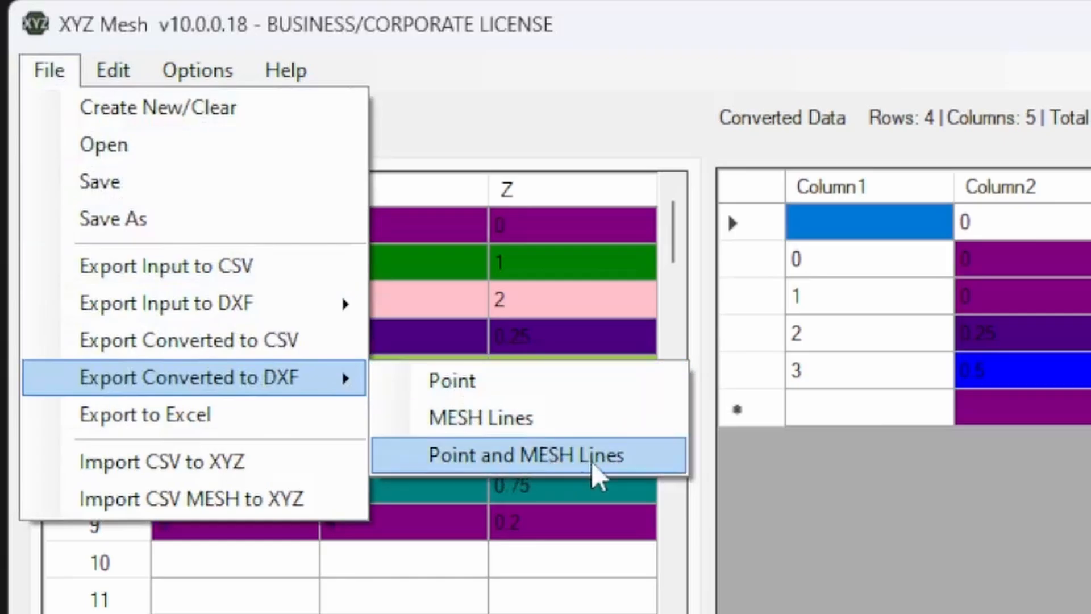
Export the converted data to DXF as points and MESH lines together, and inspect the drawing in 3D
click(640, 463)
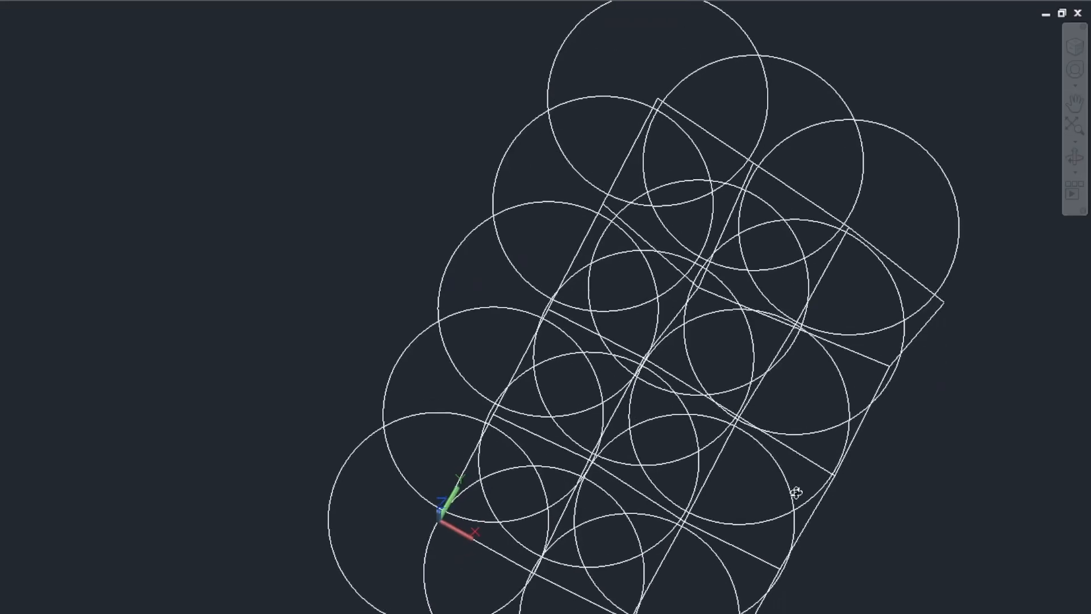
drag(796, 492, 690, 424)
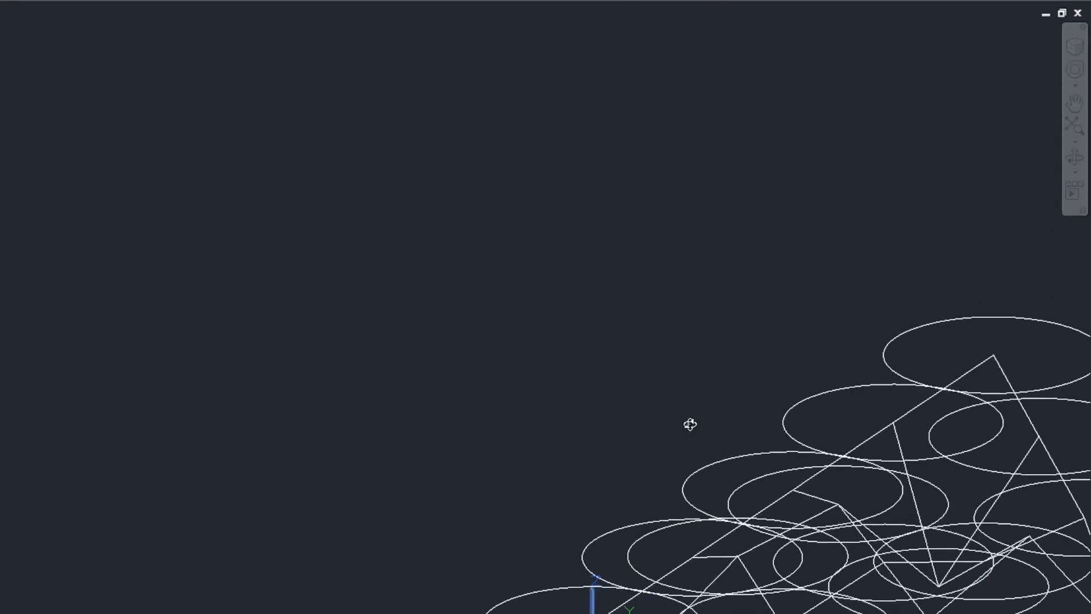
drag(701, 562, 468, 301)
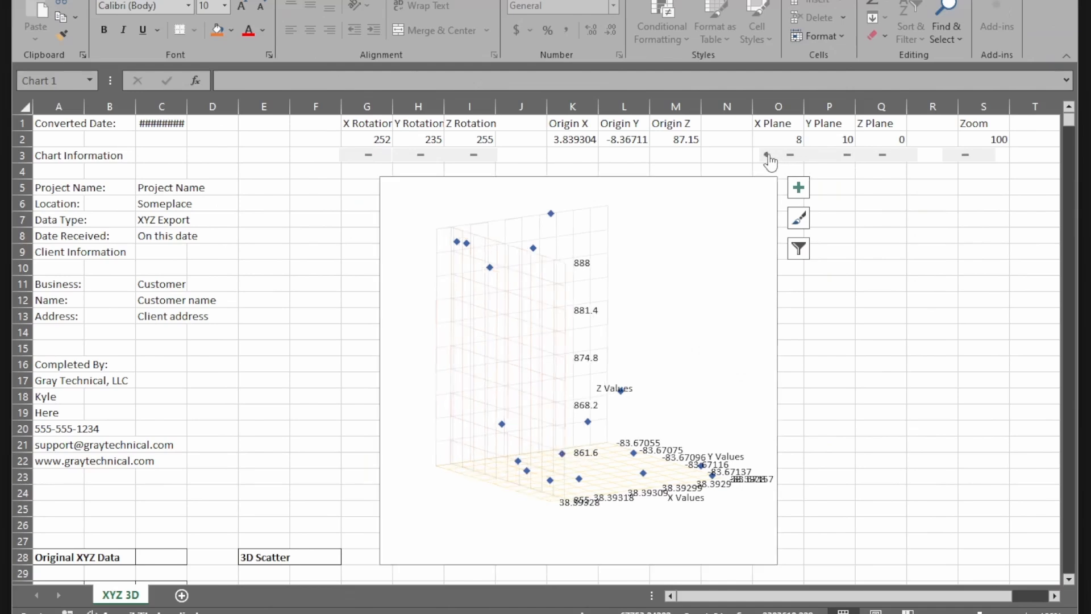
In Excel, try the 3D scatter chart's X Plane adjustment and look through the Converted MESH sheet's surface chart and data
click(769, 157)
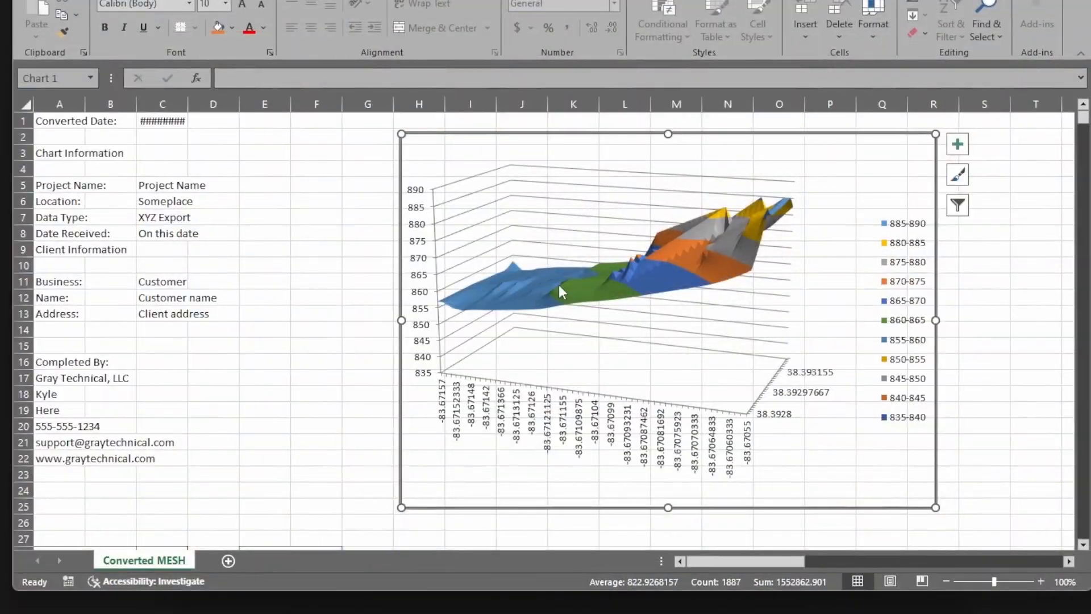
scroll(559, 287, down, 5)
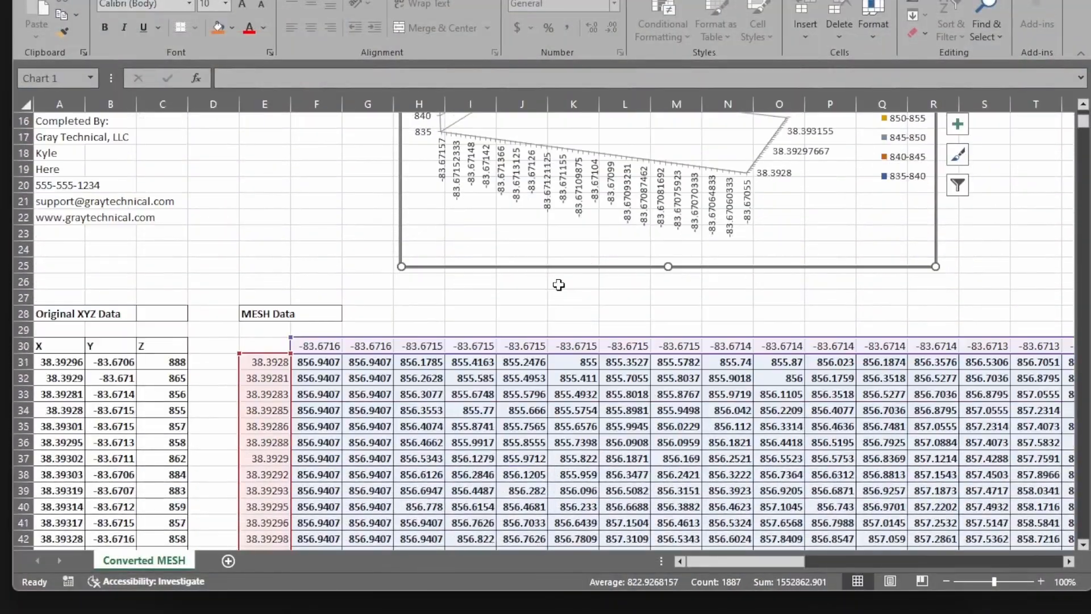
scroll(559, 285, down, 9)
scroll(559, 285, up, 8)
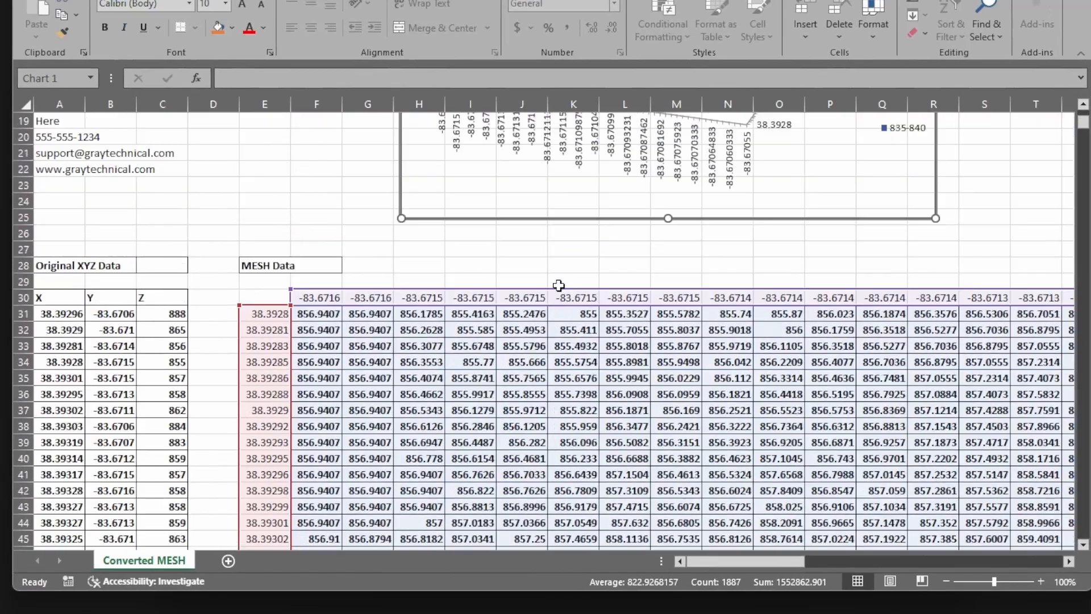
scroll(559, 284, up, 6)
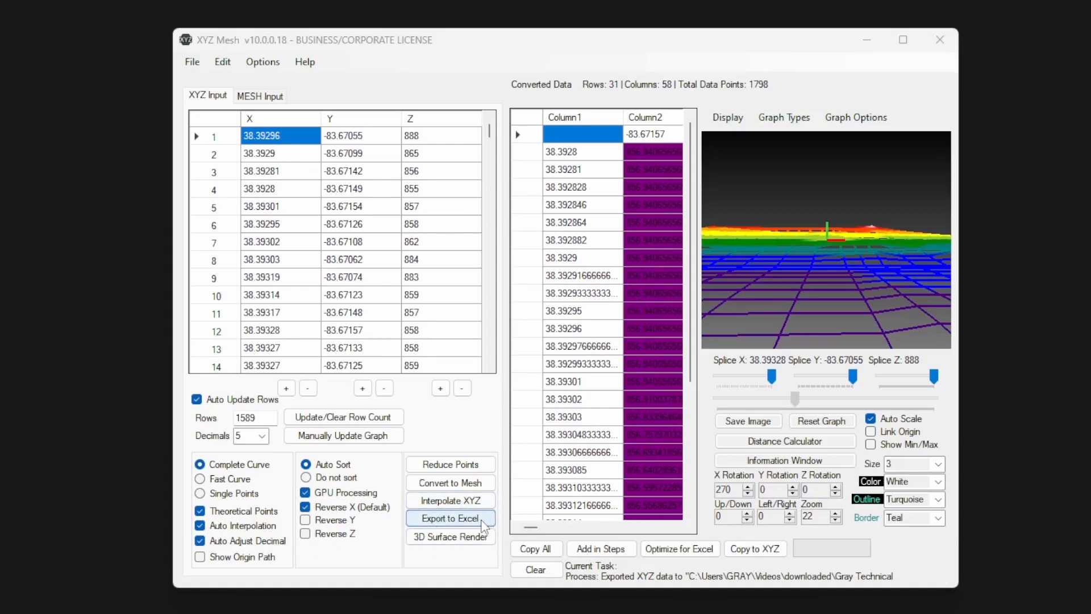
Review the Excel export options, including graph transparency, and browse for a custom background image without choosing one
click(482, 519)
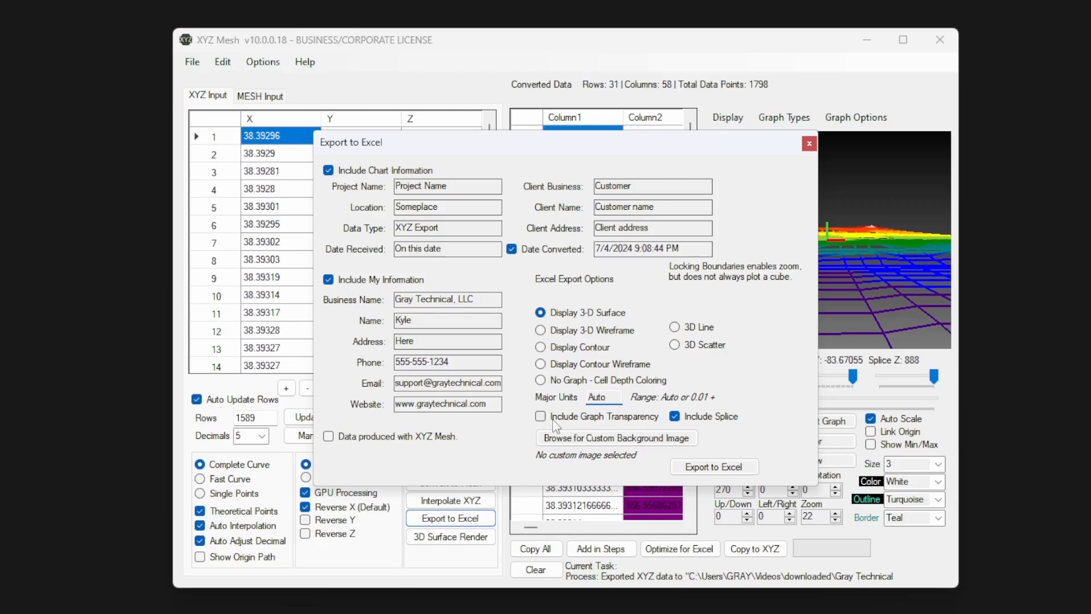
click(552, 418)
click(577, 440)
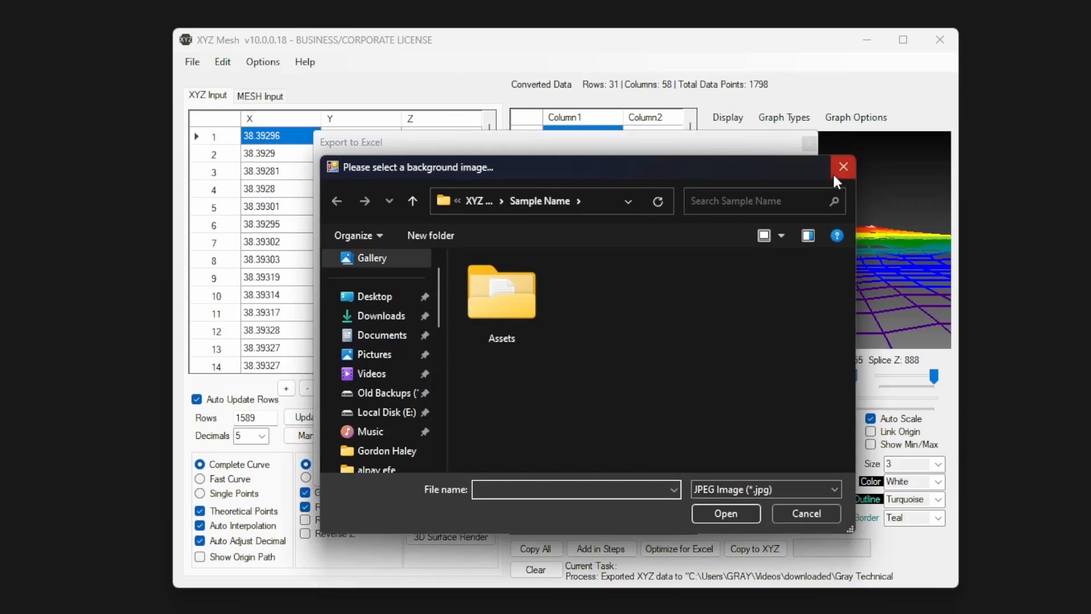
click(835, 175)
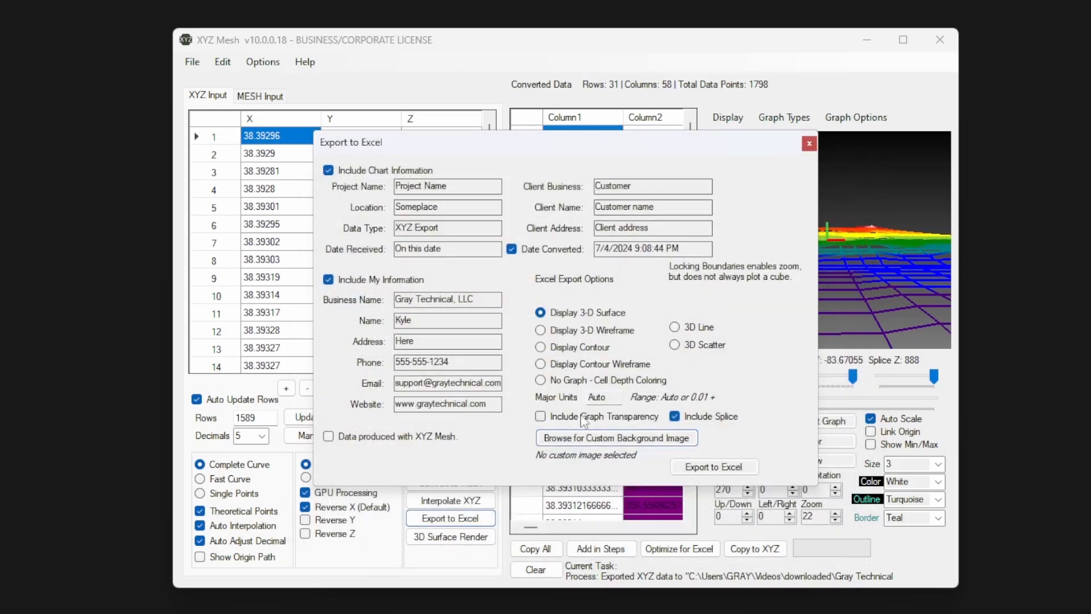
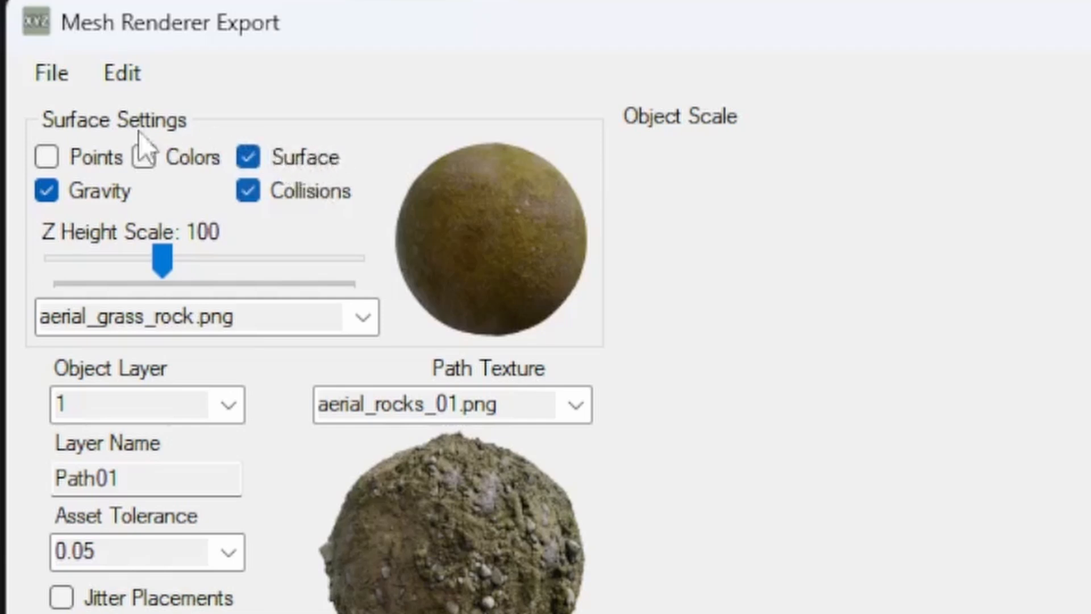
Try the Points, Colors and Z Height Scale surface settings in the Mesh Renderer Export
click(89, 163)
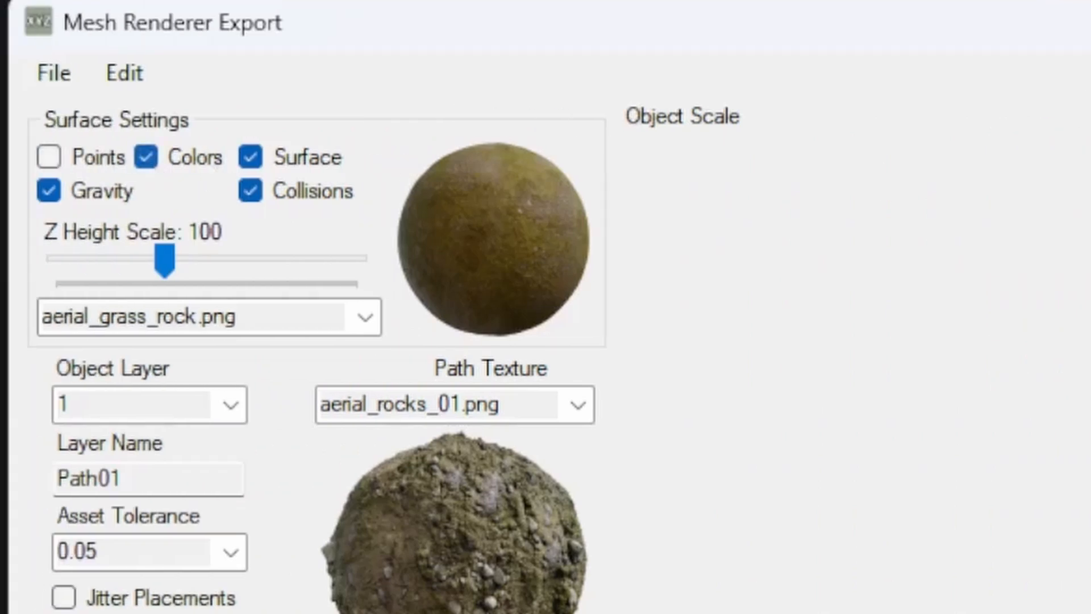
click(142, 163)
mouse_move(173, 274)
mouse_down()
mouse_move(110, 268)
mouse_move(198, 268)
mouse_move(171, 275)
mouse_up()
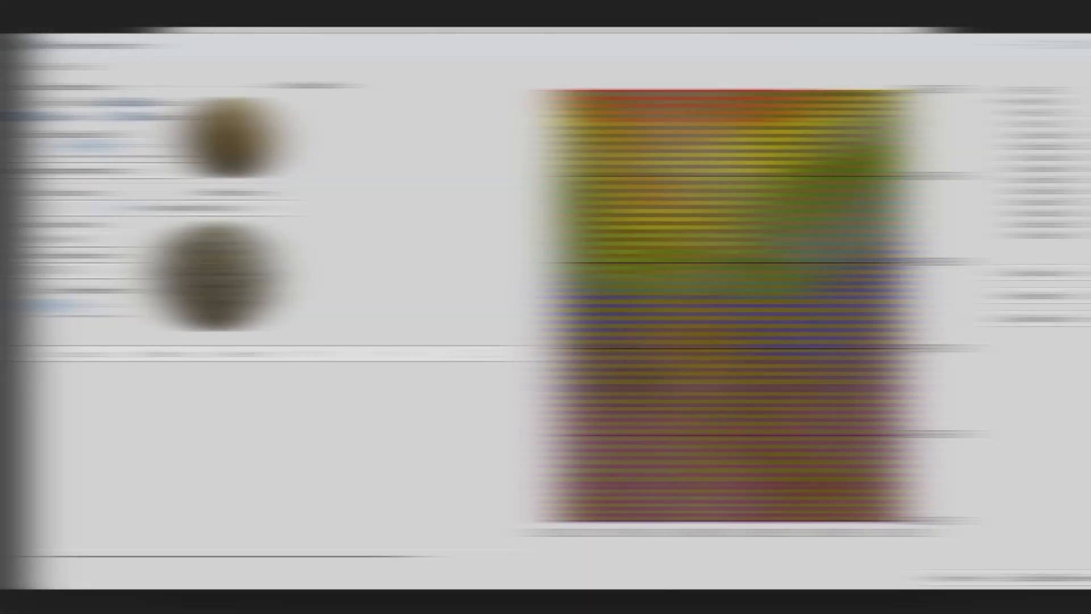
Change the surface texture to coral_fort_wall_01.png and look around the terrain in the 3D preview
click(176, 171)
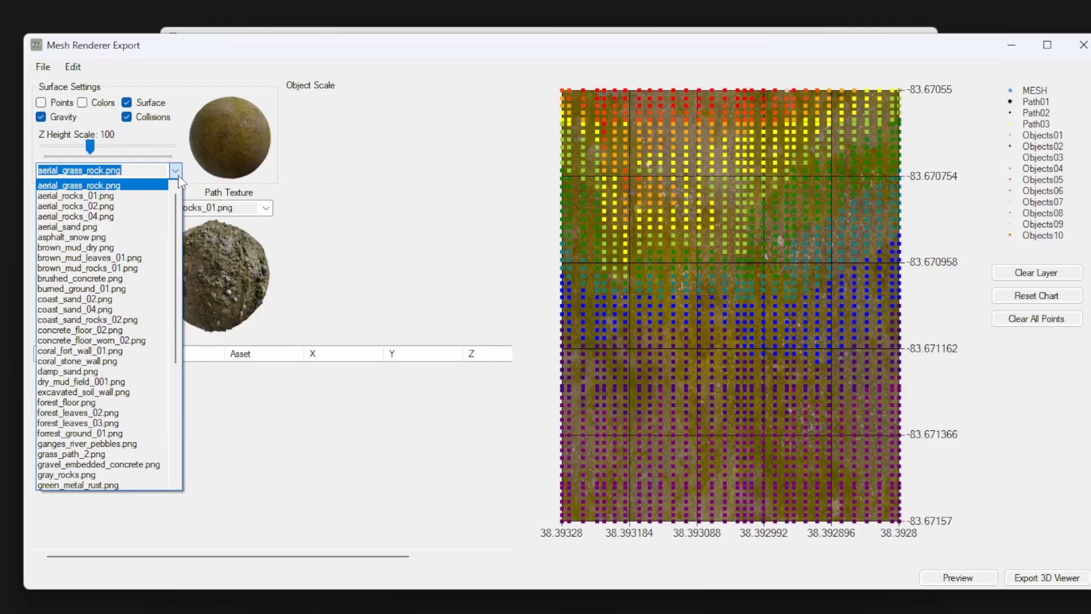
click(177, 173)
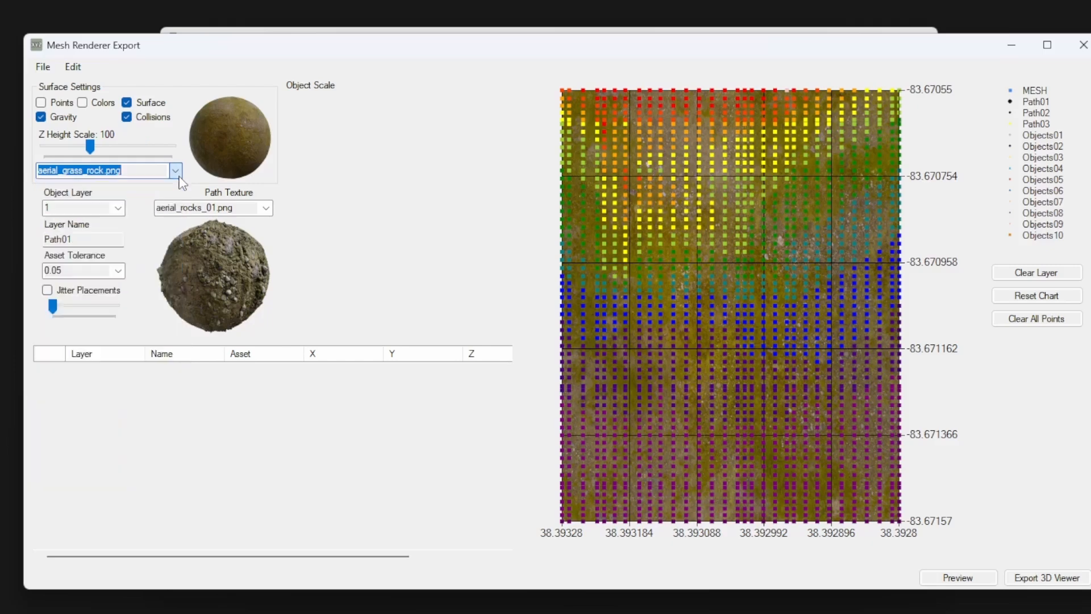
click(179, 172)
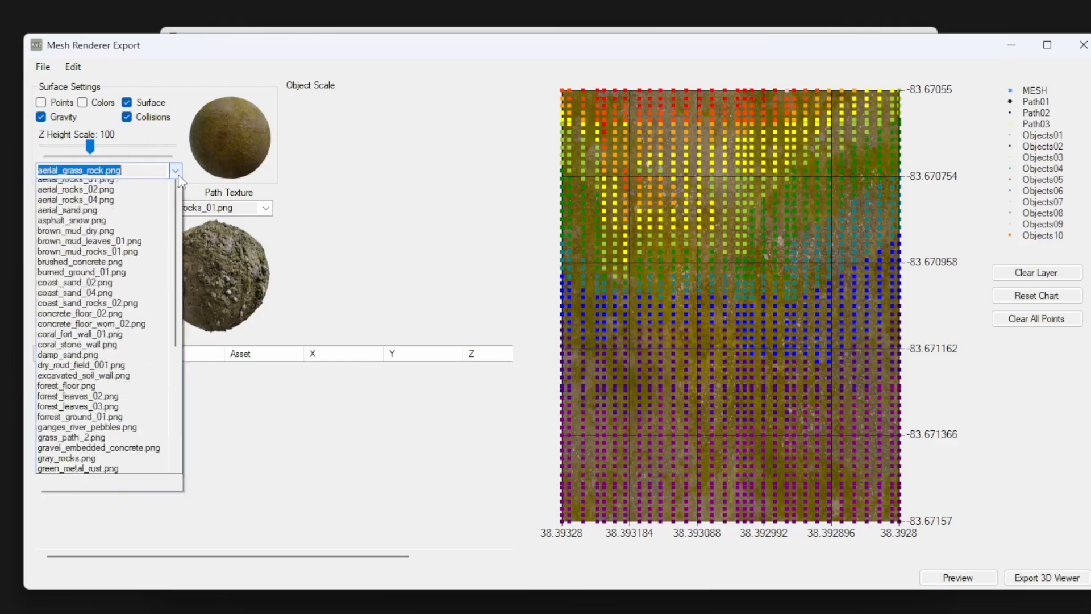
click(152, 190)
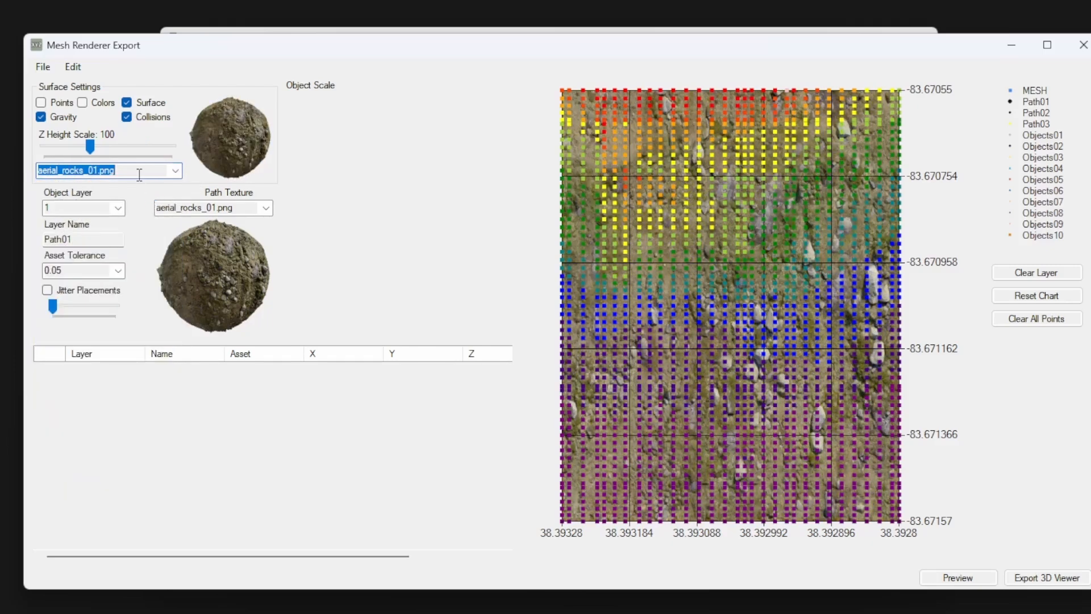
scroll(139, 174, down, 1)
scroll(139, 174, down, 1)
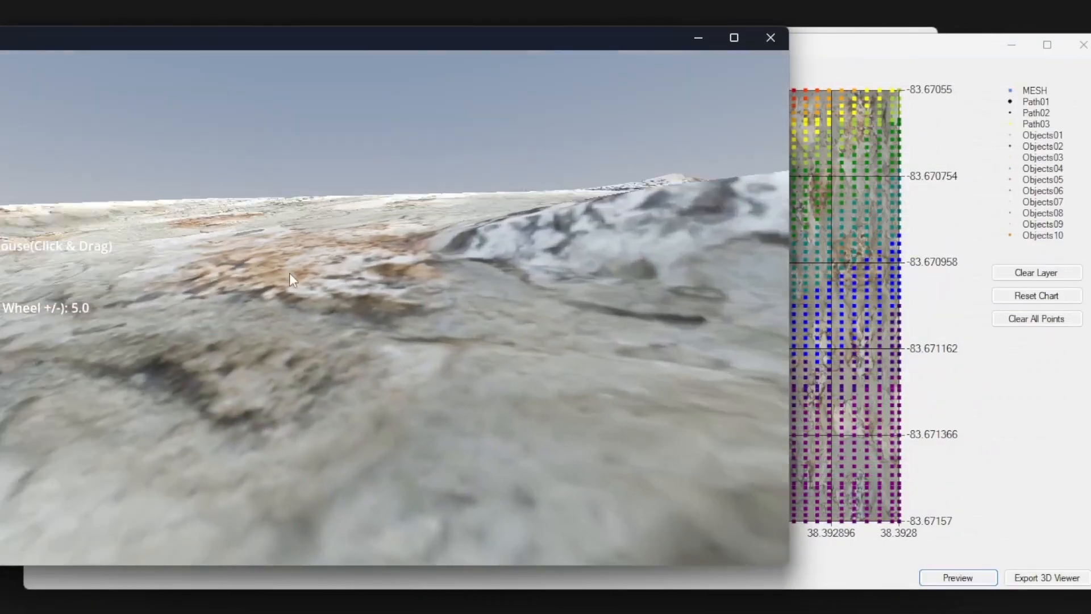
drag(289, 273, 176, 212)
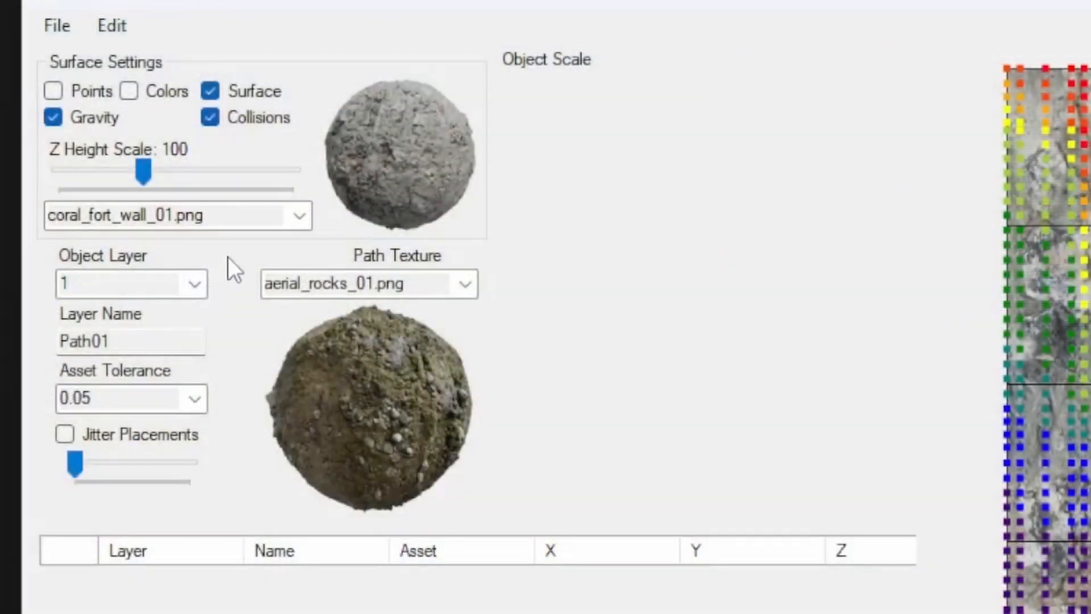
Go through object layers 2, 3, 5 and 8 to examine their assigned path textures and objects
click(195, 283)
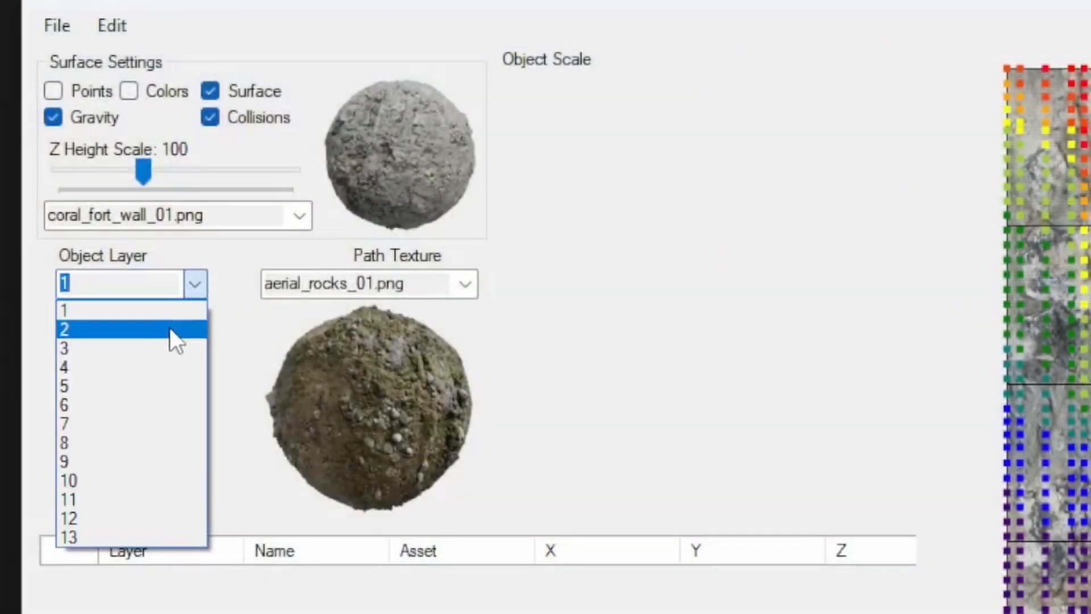
click(169, 328)
click(199, 283)
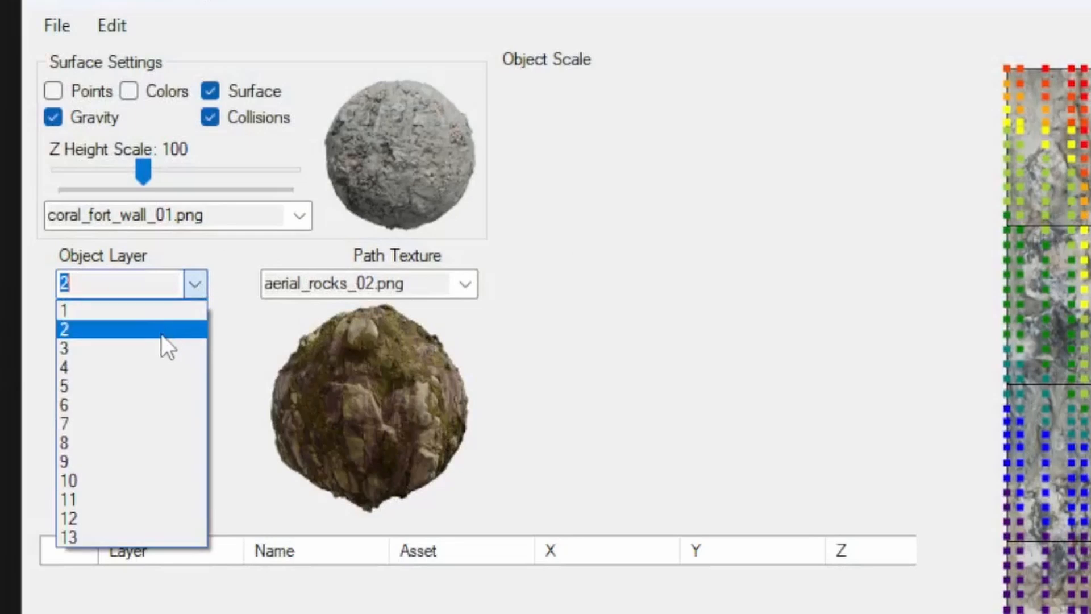
click(172, 327)
scroll(199, 287, down, 1)
click(199, 287)
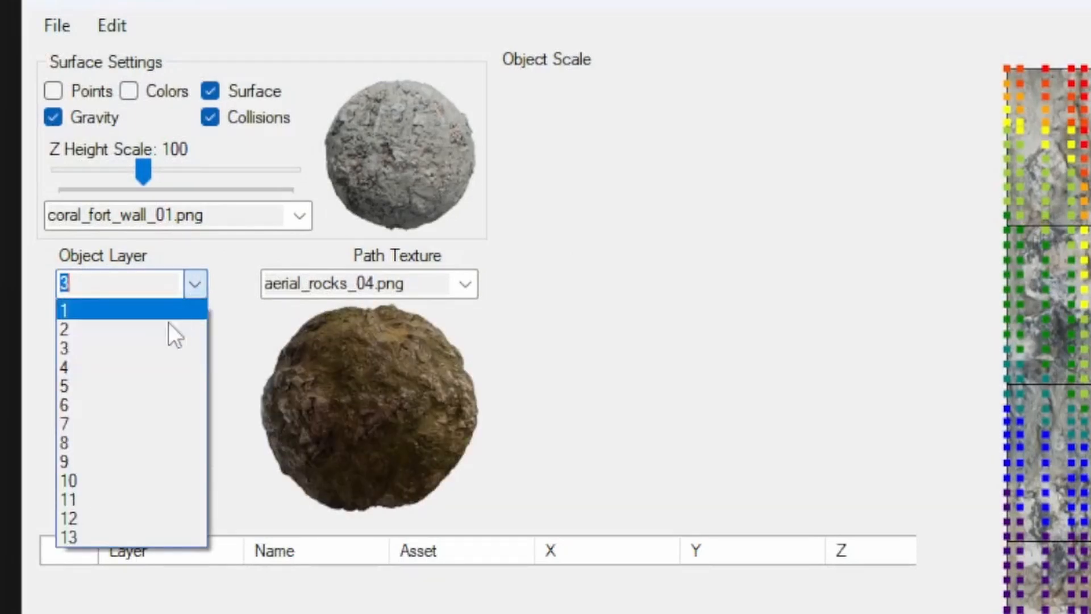
click(164, 383)
click(194, 284)
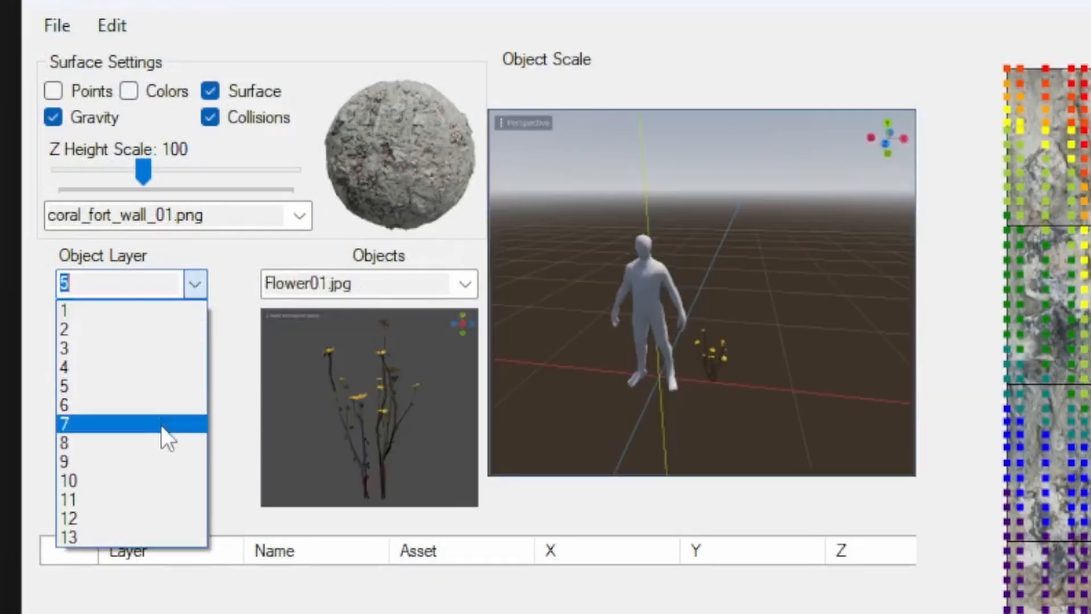
click(163, 440)
Select object layer 11 and set its object to tree_19.jpg
click(195, 284)
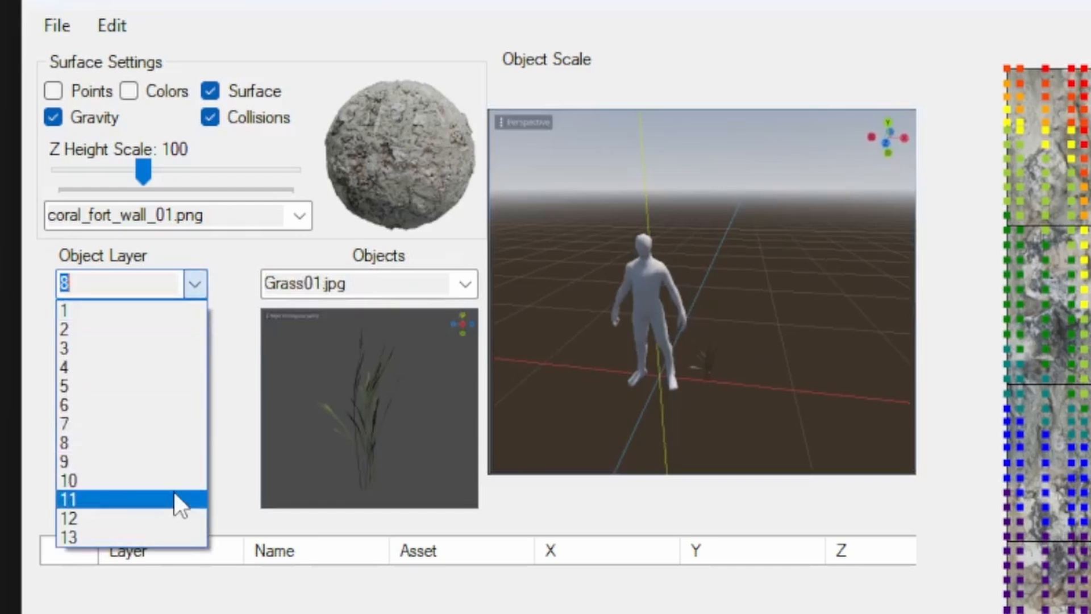
click(173, 495)
click(465, 284)
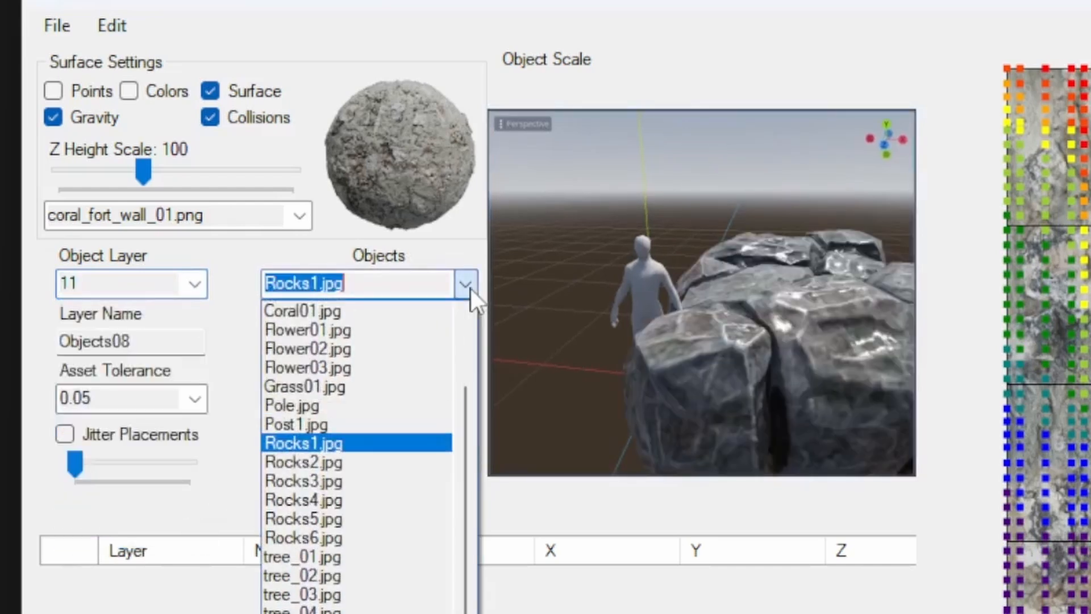
click(318, 611)
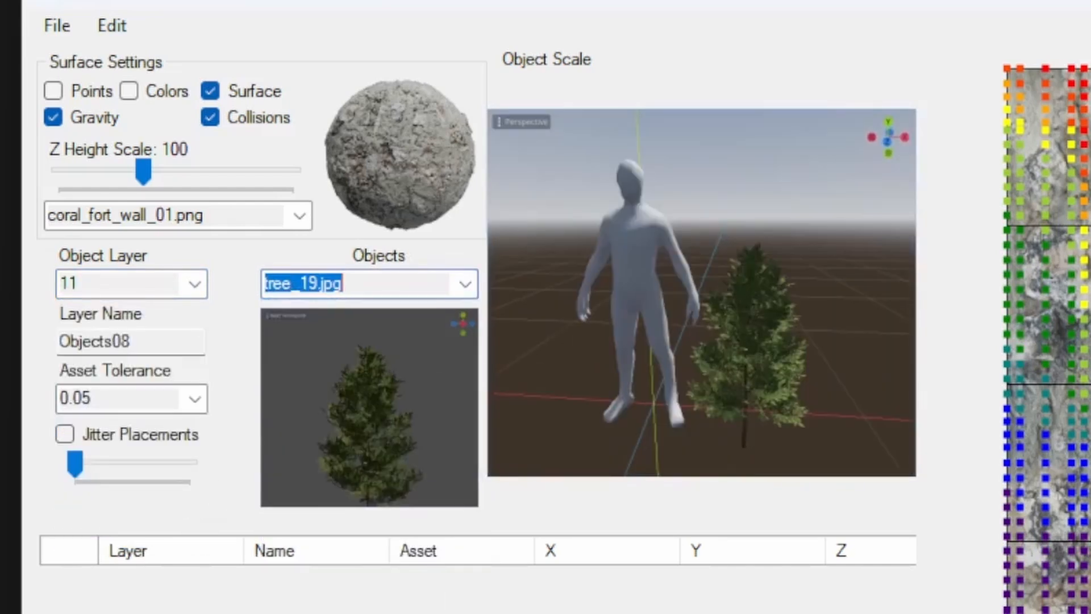
Browse further tree objects for object layer 11, including tree_21.jpg, comparing their size against the human figure
scroll(368, 291, down, 3)
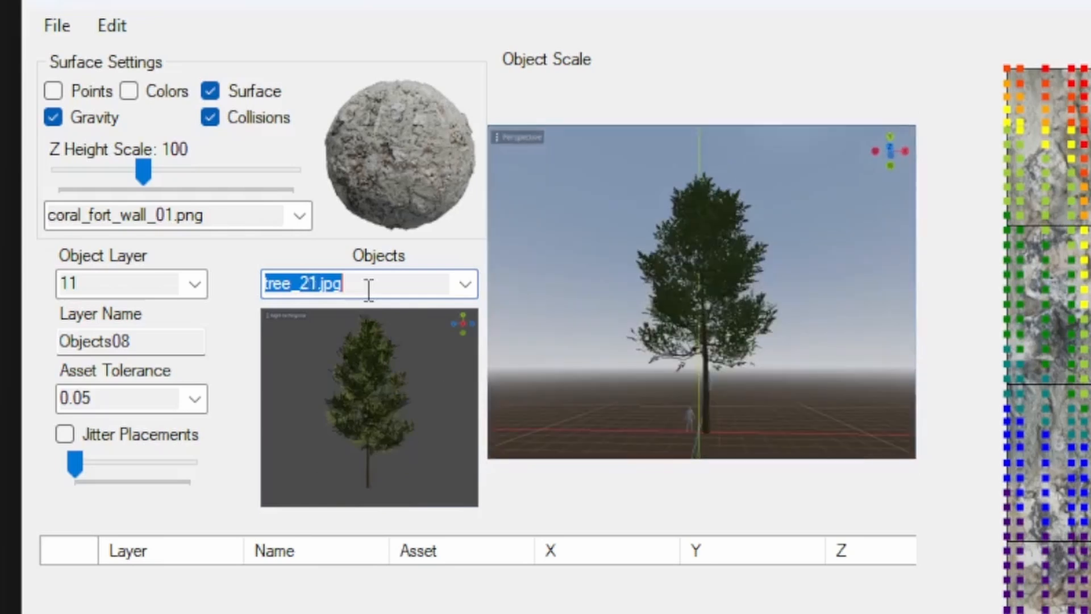
scroll(370, 291, up, 4)
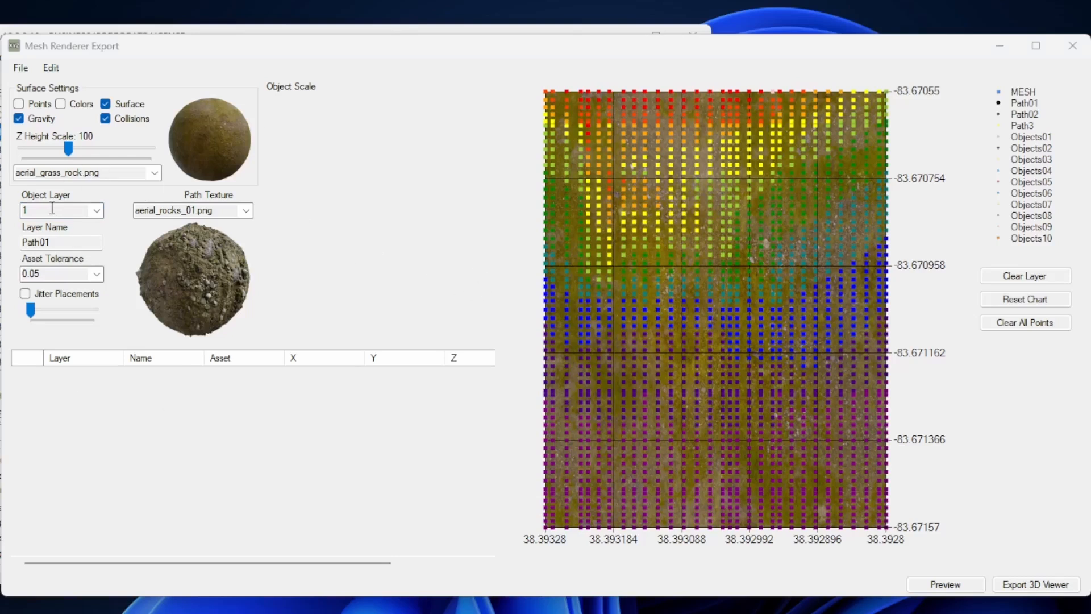
Go through object layers 2, 3, 4 and 6 to examine their assigned textures and objects, and return to layer 1
click(97, 212)
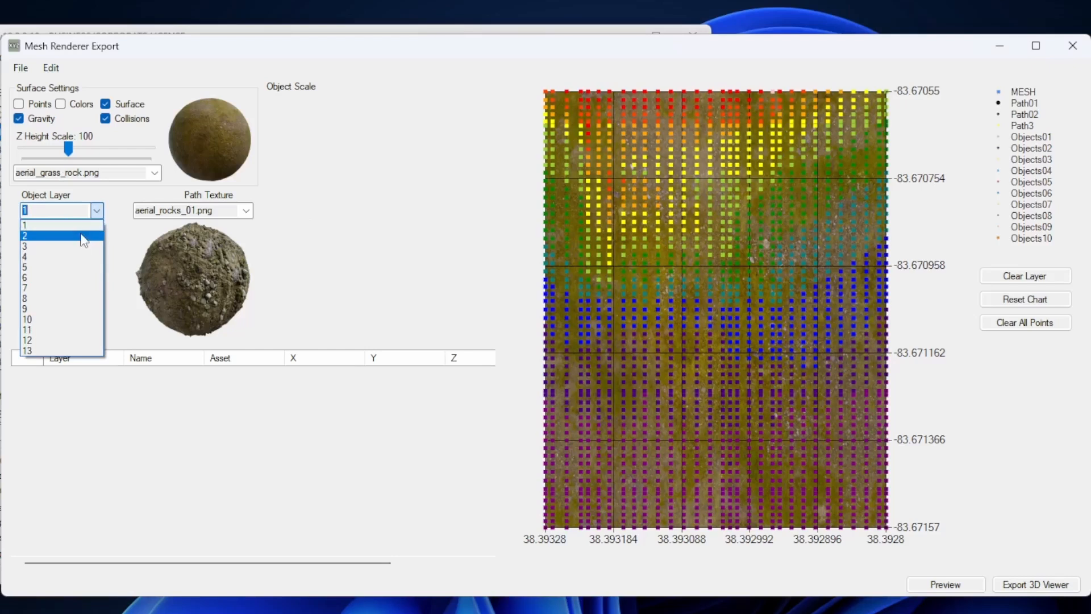
click(84, 236)
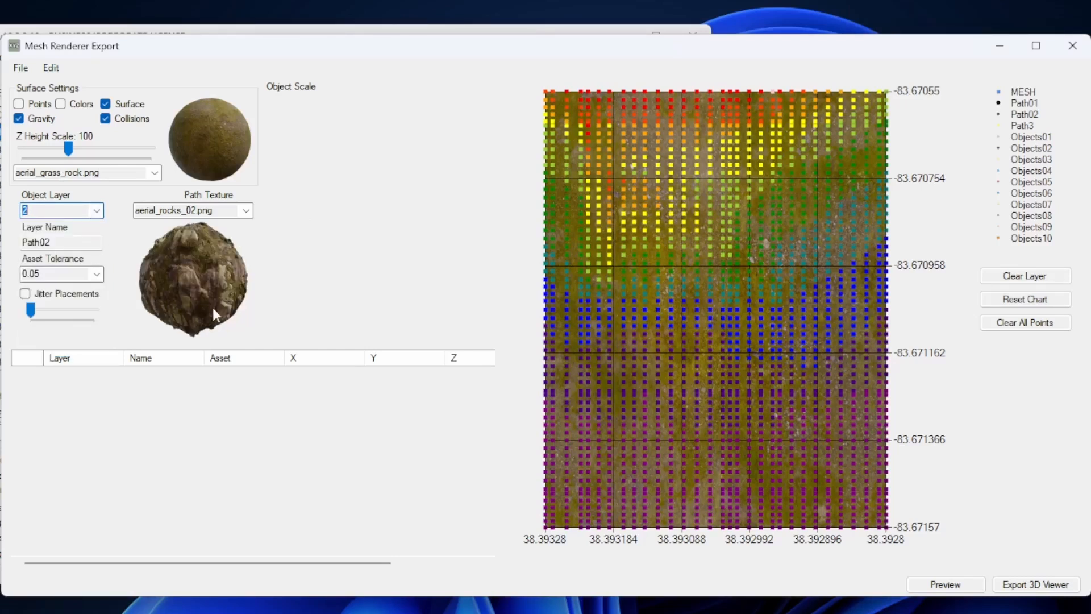
click(96, 210)
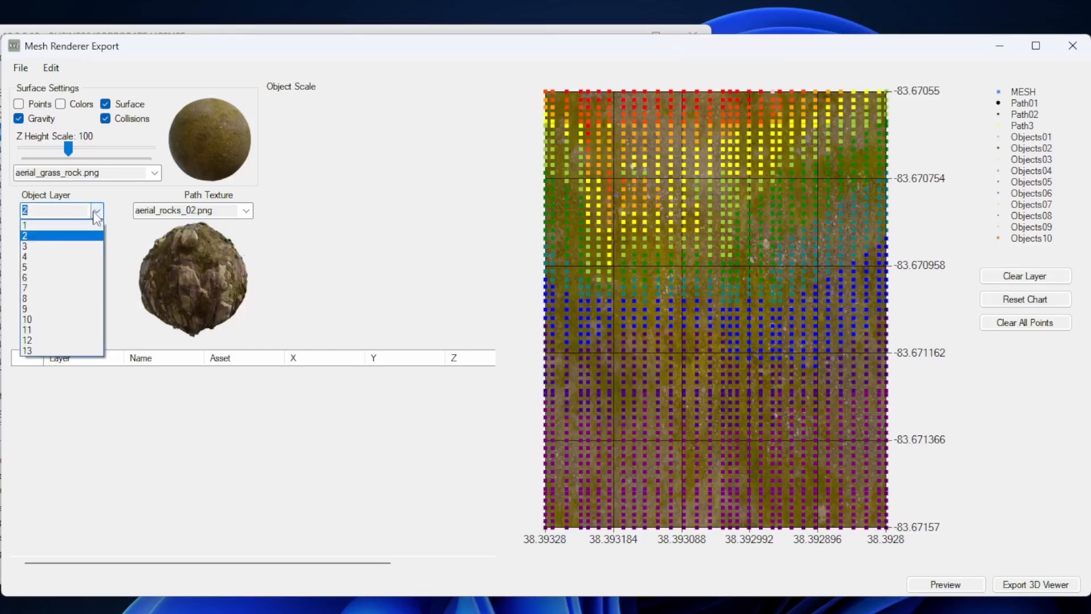
click(42, 247)
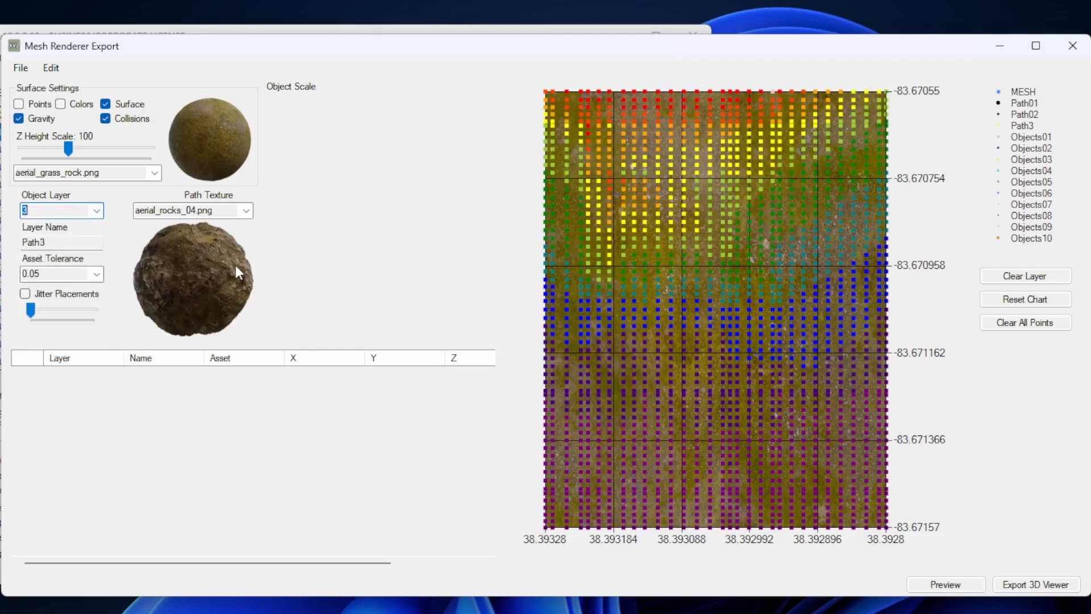
click(97, 210)
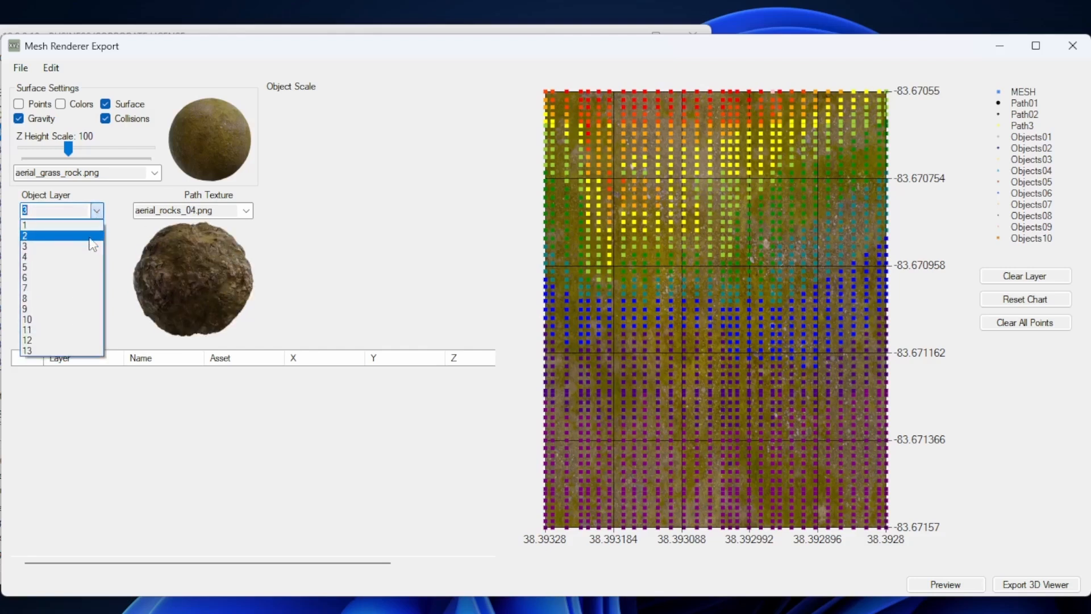
click(93, 257)
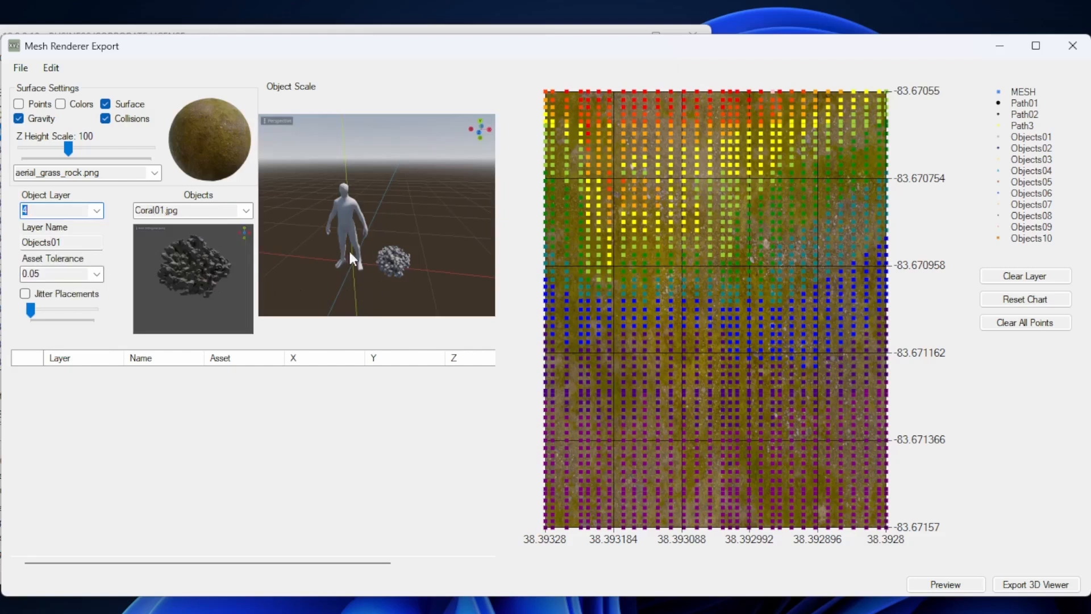
click(98, 211)
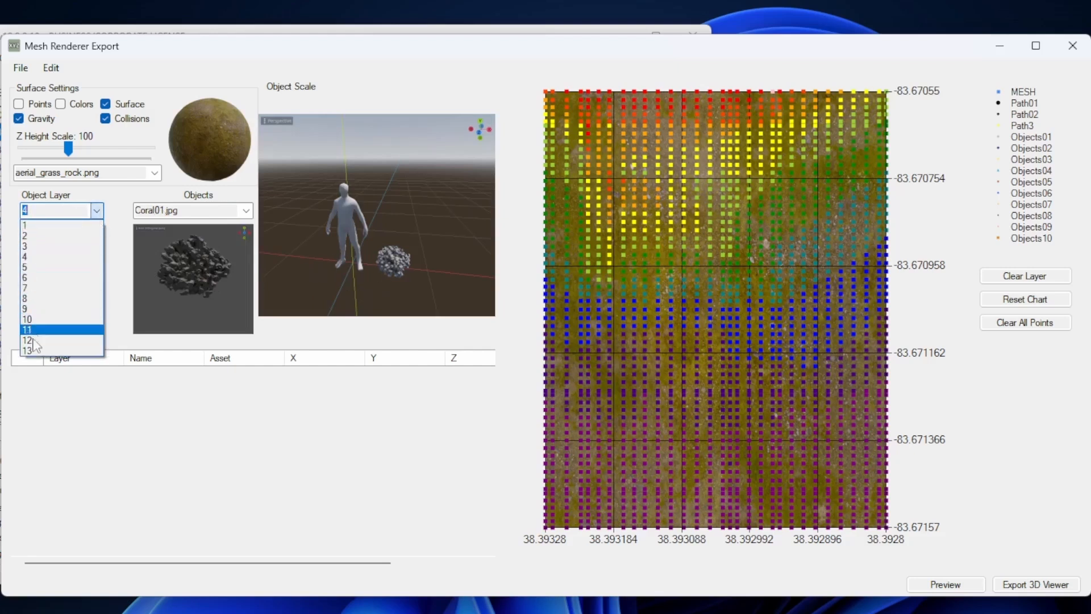
click(72, 277)
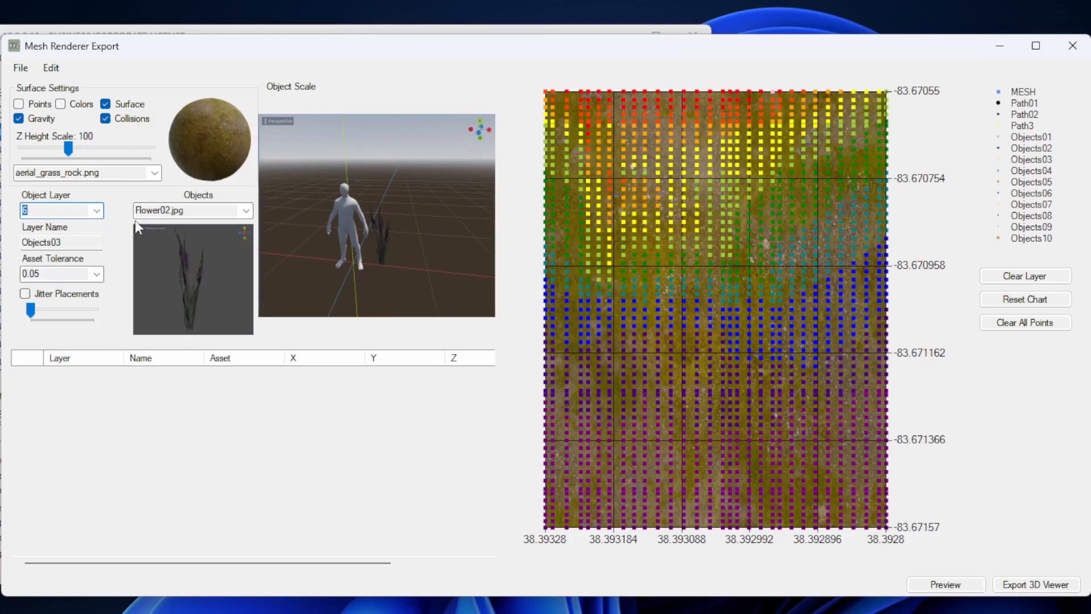
click(100, 215)
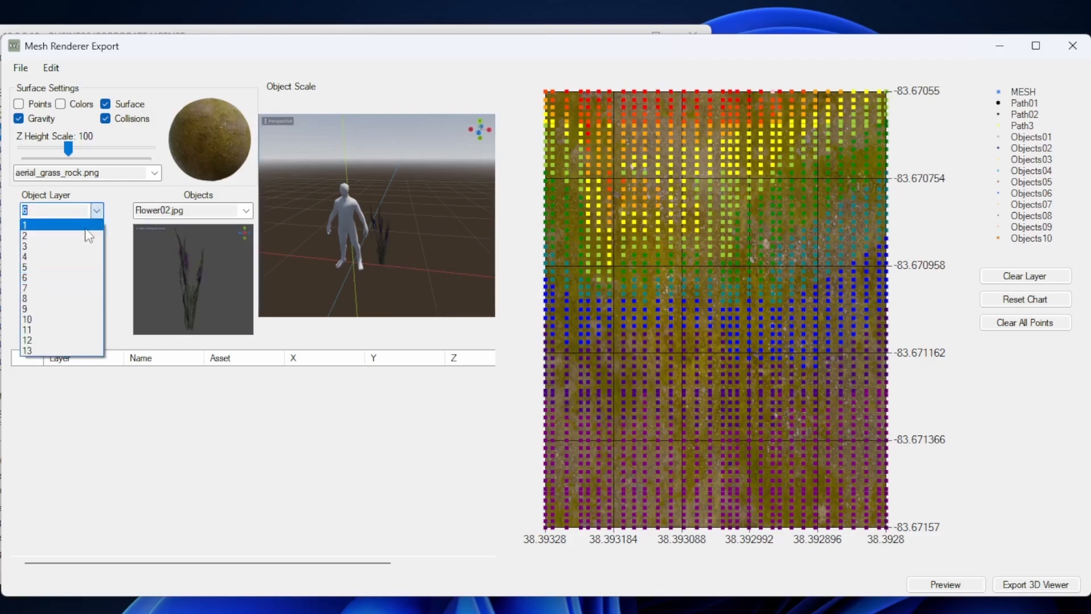
click(87, 227)
click(96, 212)
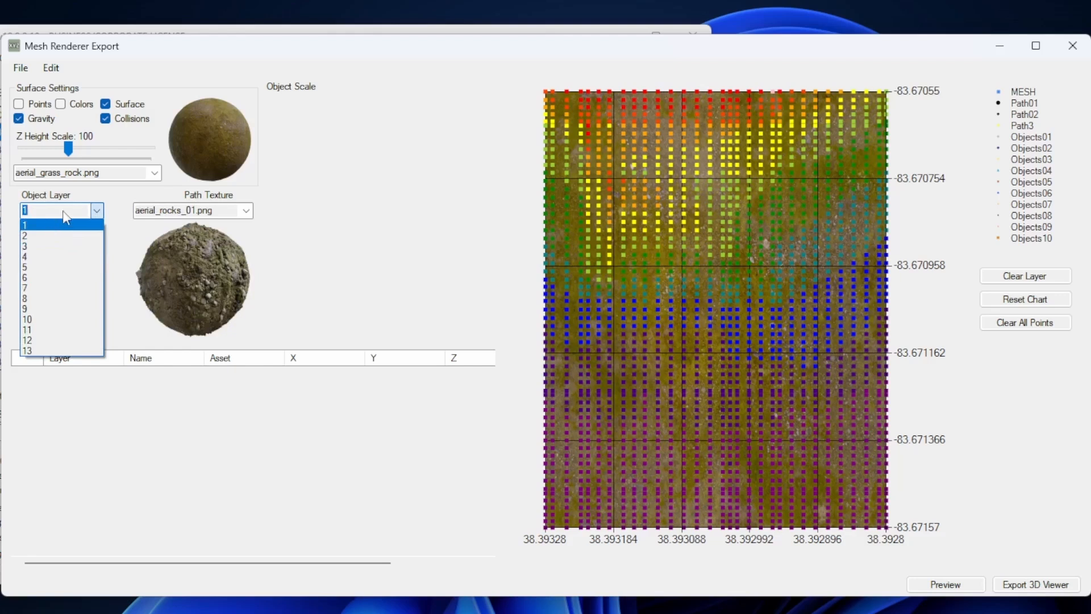
click(116, 211)
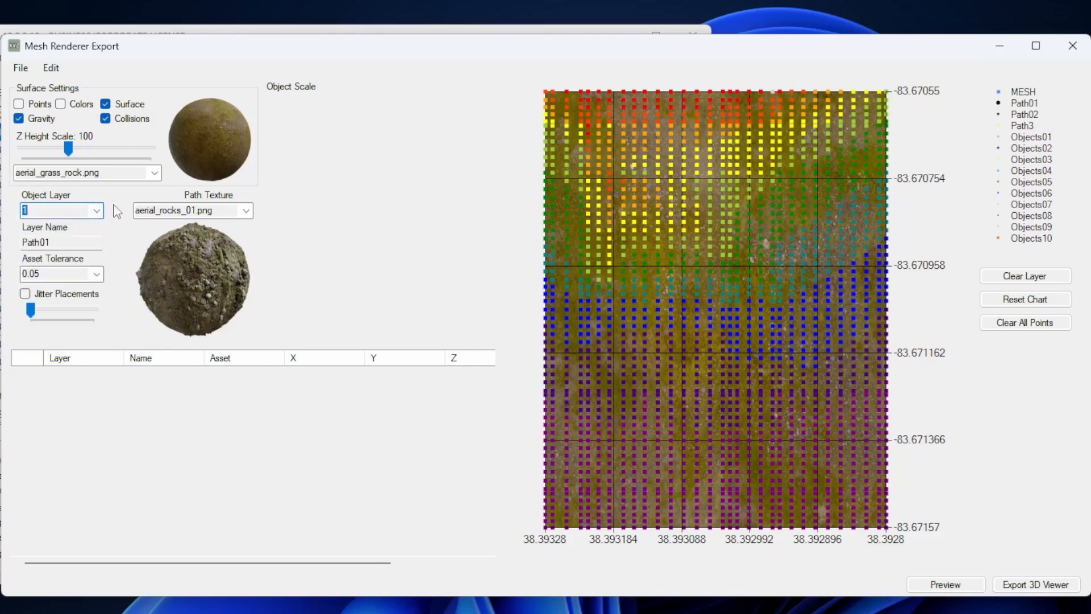
Rename object layer 1 as green and set its path texture to green_metal_rust.png
click(65, 241)
mouse_move(52, 243)
mouse_down()
mouse_move(17, 244)
mouse_move(60, 243)
mouse_move(33, 245)
mouse_up()
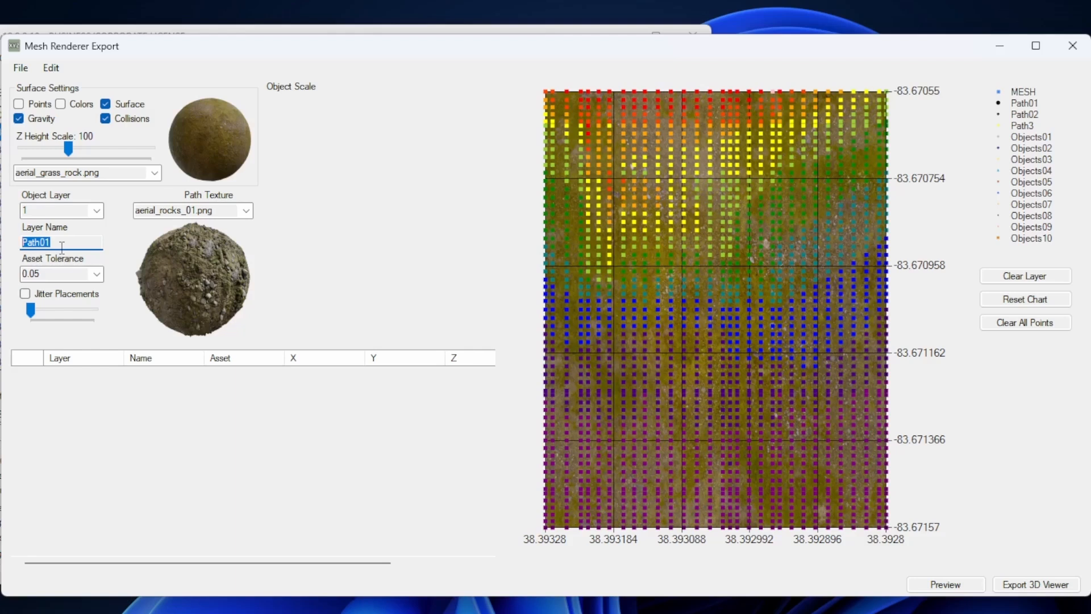
text(Path Name)
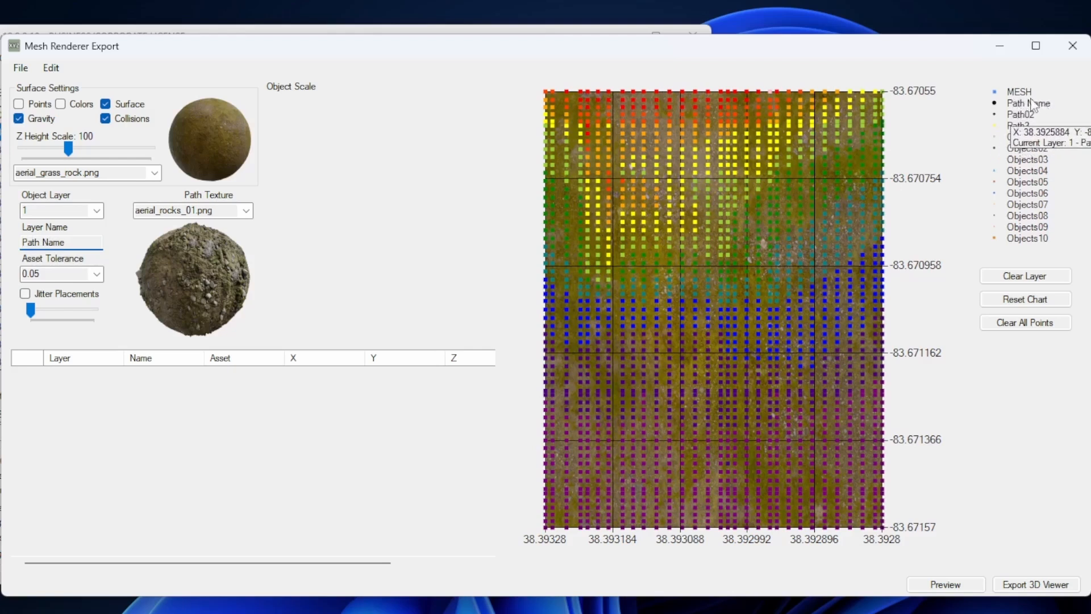
key(ctrl+a)
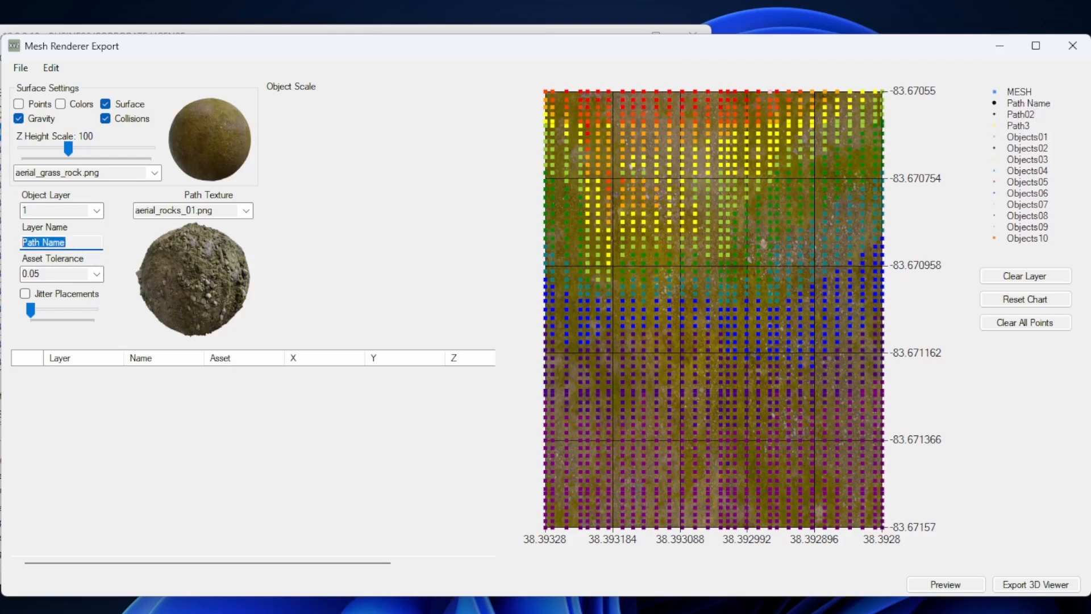
text(green)
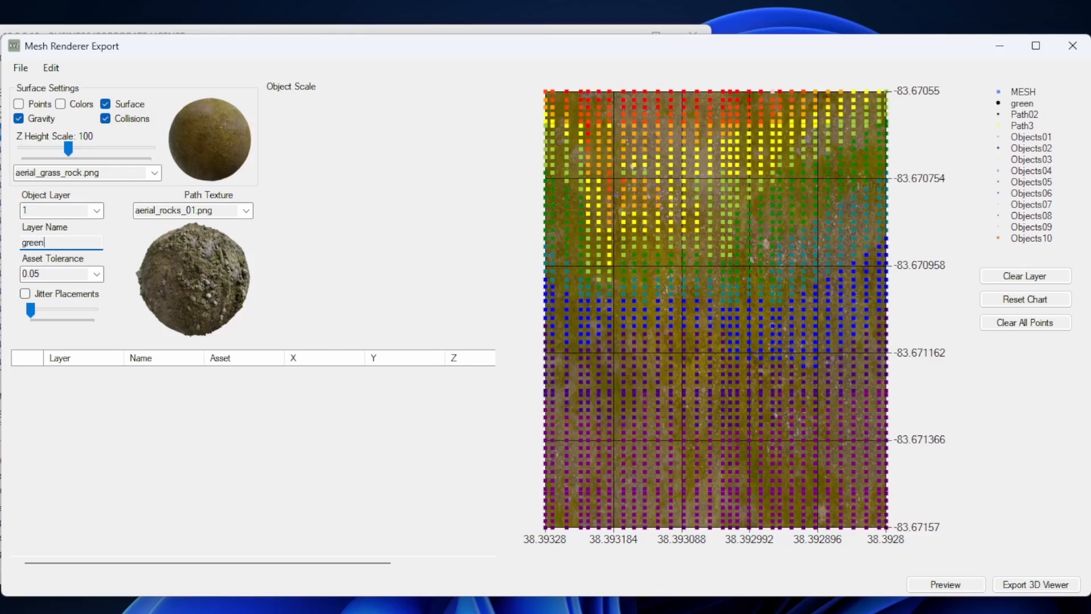
click(246, 211)
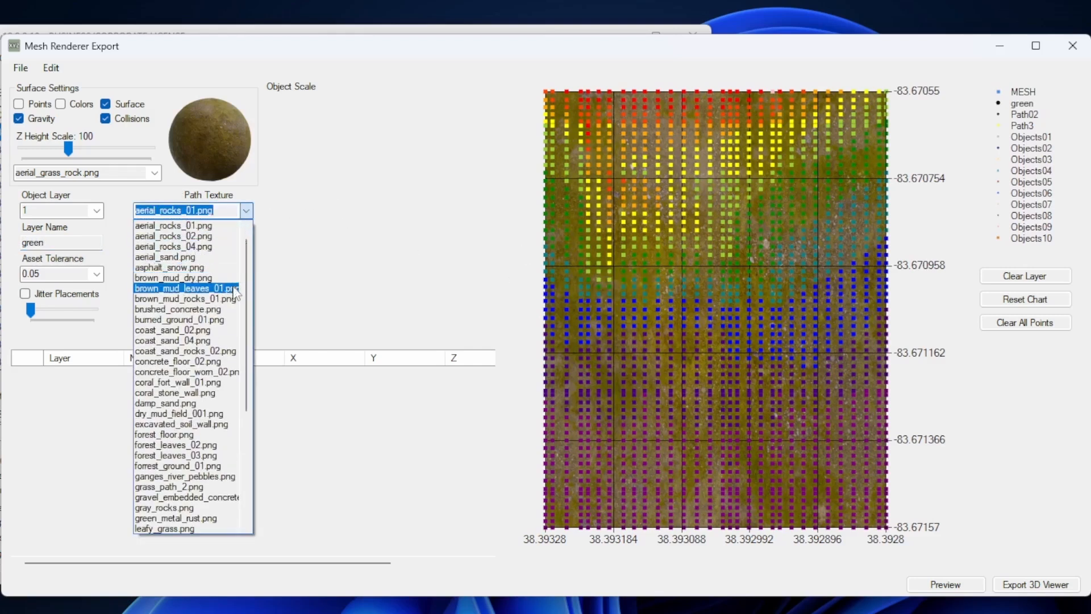
click(176, 518)
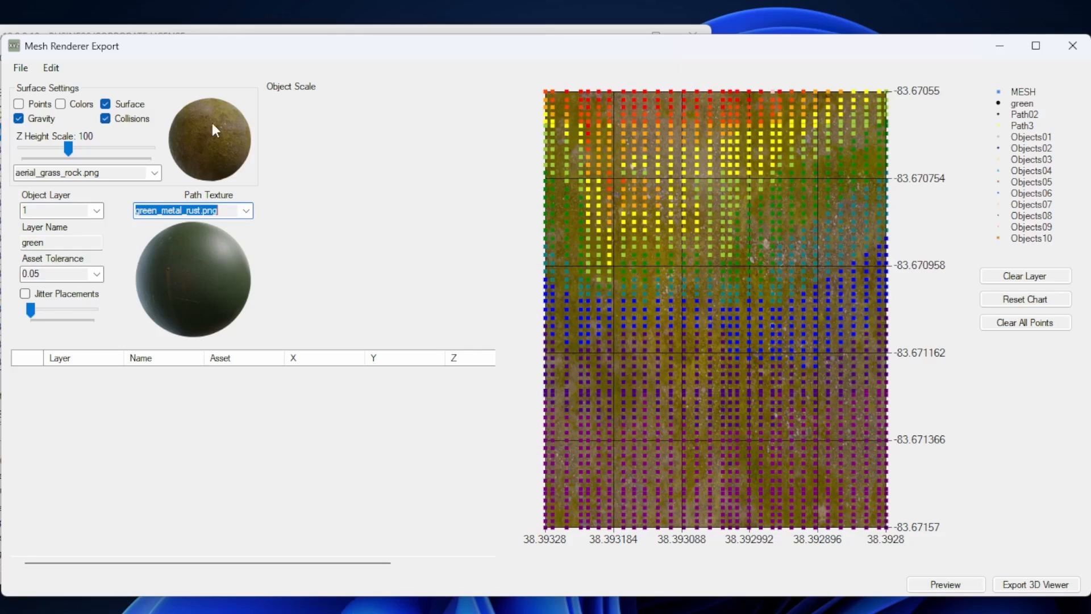
Try the asphalt_snow.png surface texture and change the surface to coral_stone_wall.png
click(154, 172)
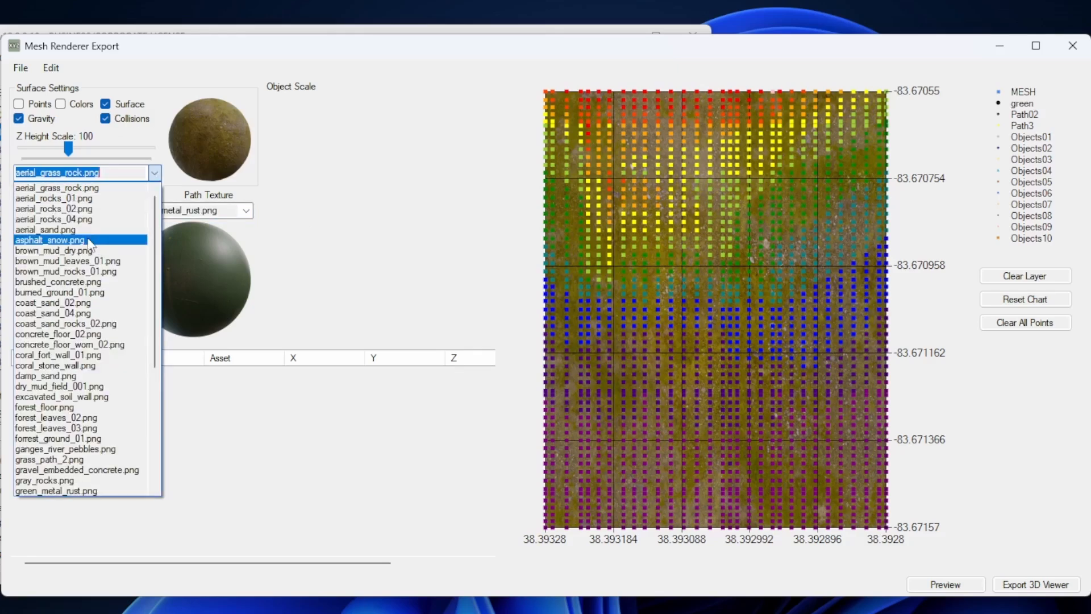
click(91, 241)
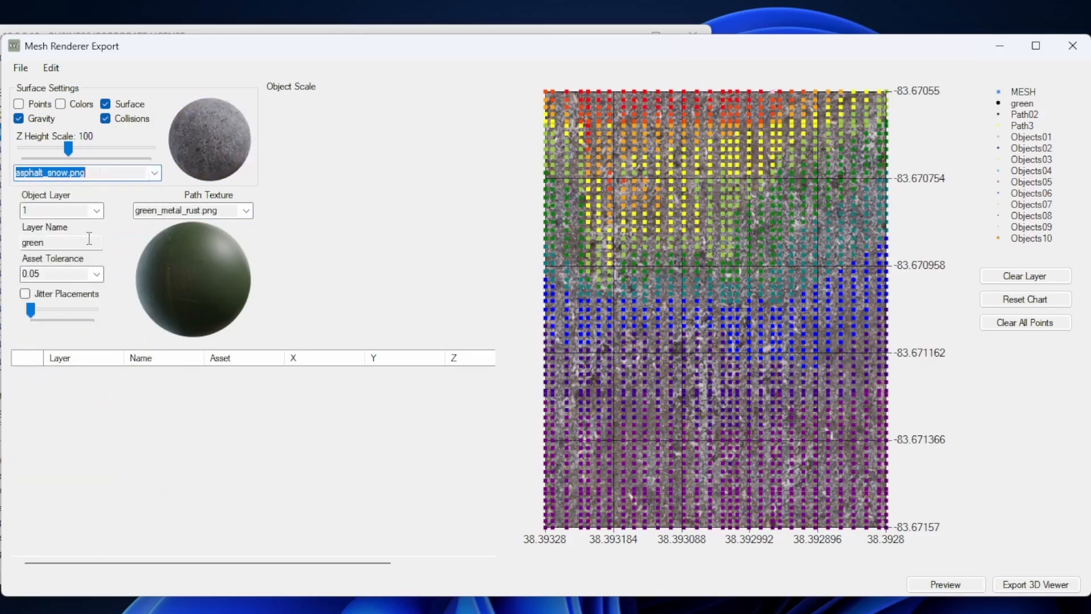
click(155, 173)
click(88, 321)
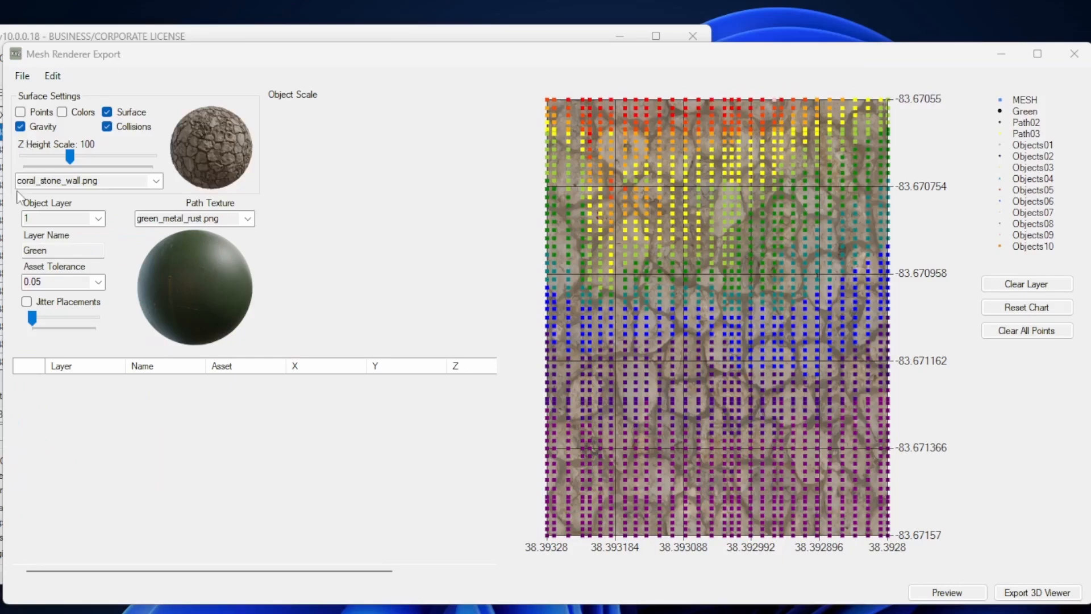
Draw a winding Green path on the mesh chart from its upper-left corner to its lower-right corner, filling in the sparse middle stretch
drag(71, 251, 27, 254)
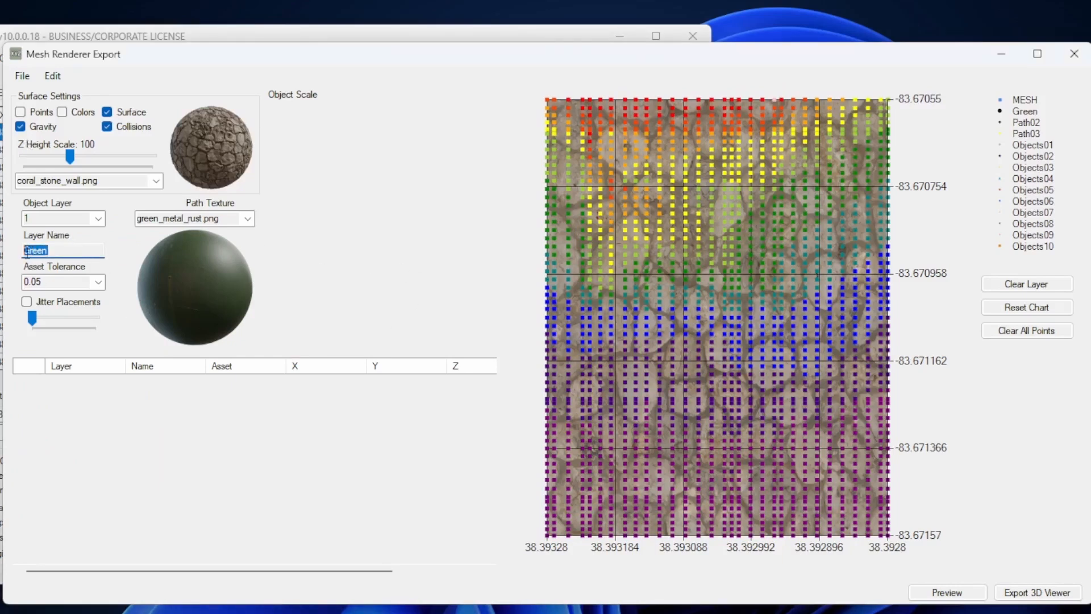
click(61, 250)
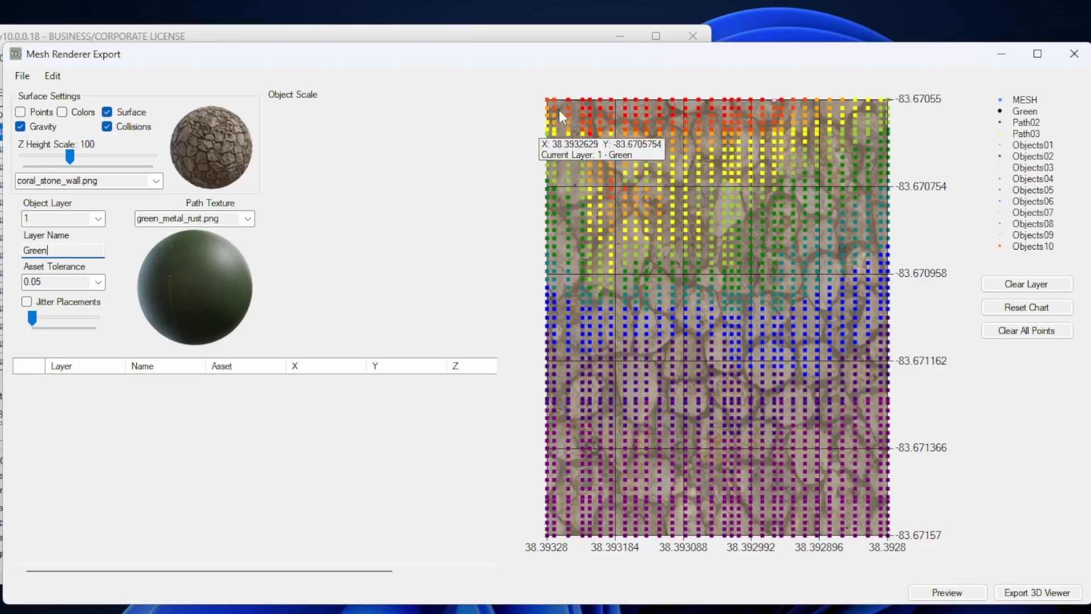
mouse_move(558, 106)
mouse_down()
mouse_move(619, 182)
mouse_move(645, 271)
mouse_move(651, 359)
mouse_move(704, 448)
mouse_move(869, 528)
mouse_up()
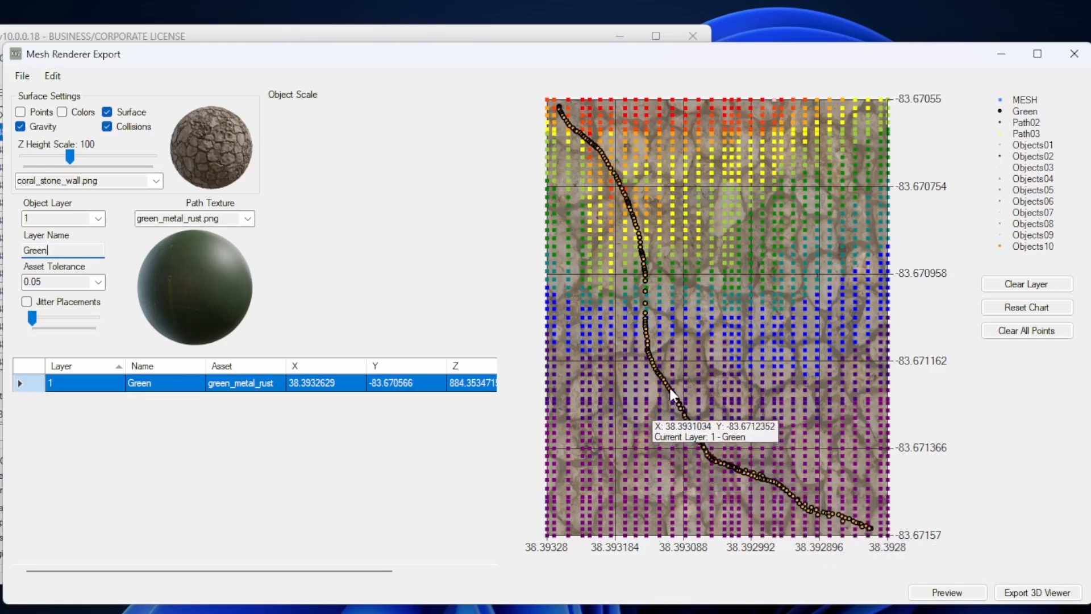
drag(649, 341, 646, 284)
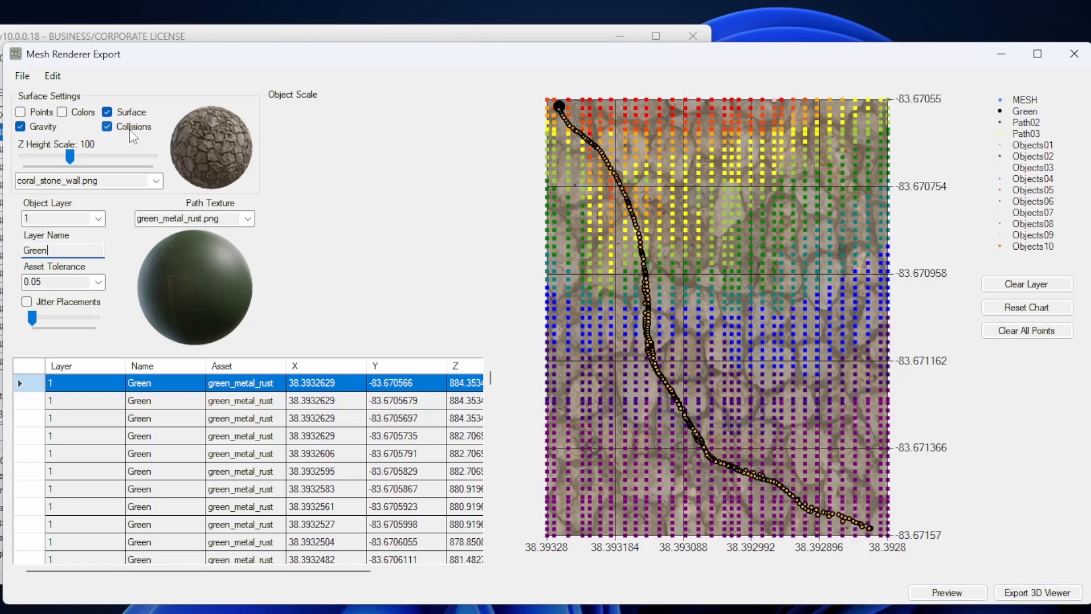
Turn off Gravity and preview the mesh in 3D, moving along the green path to examine how it covers the surface
click(47, 129)
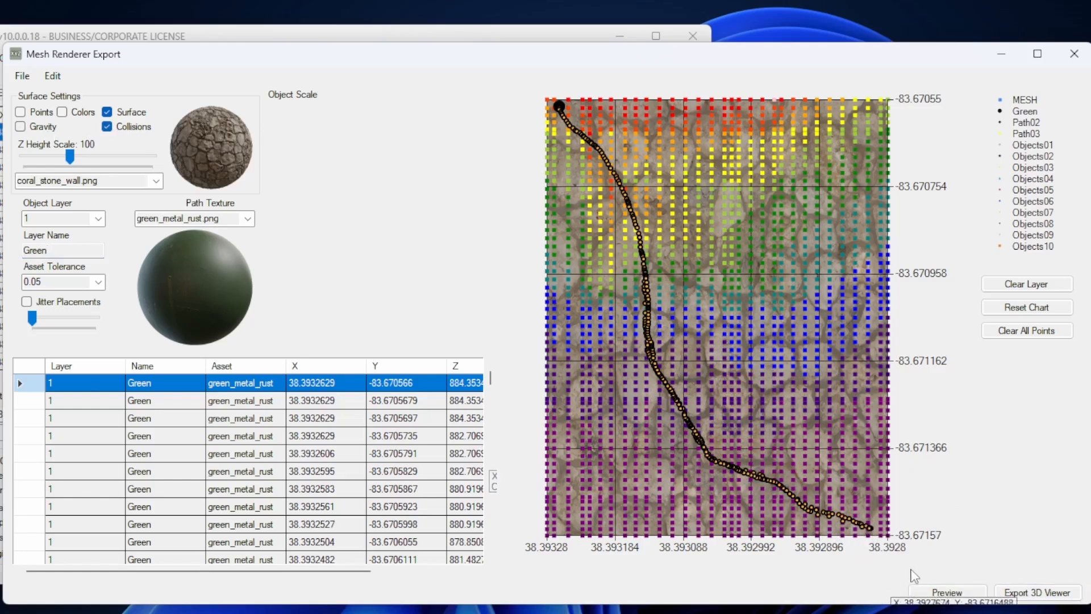
click(943, 597)
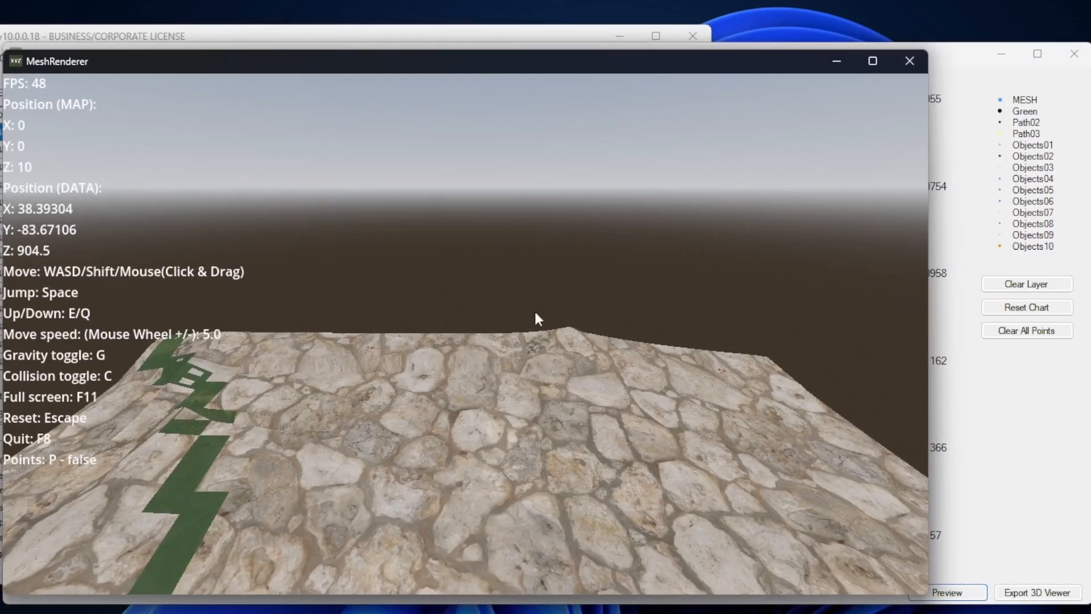
drag(536, 314, 371, 334)
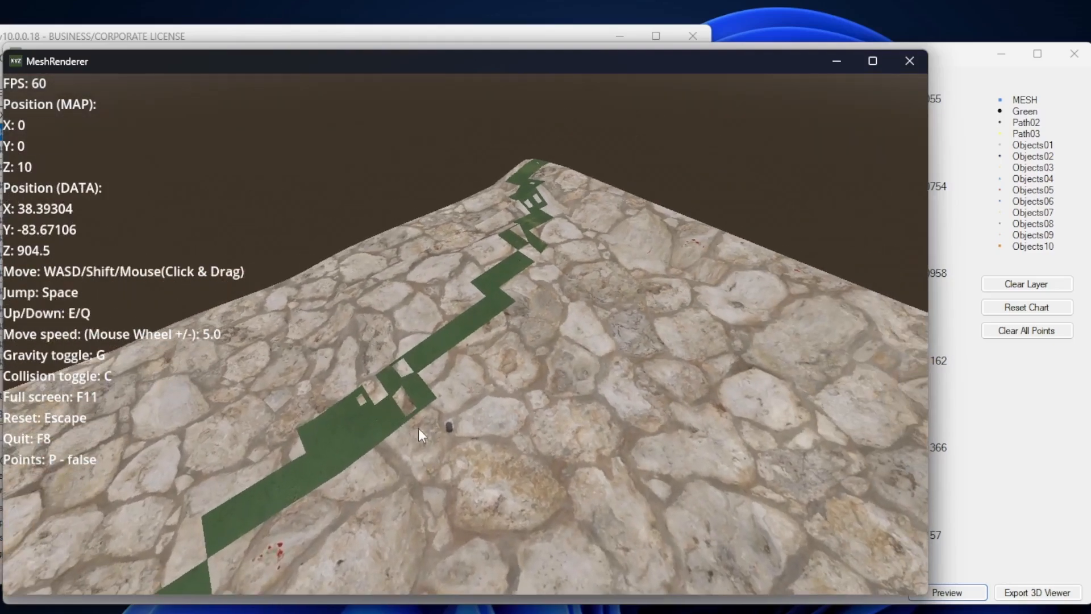
key(w)
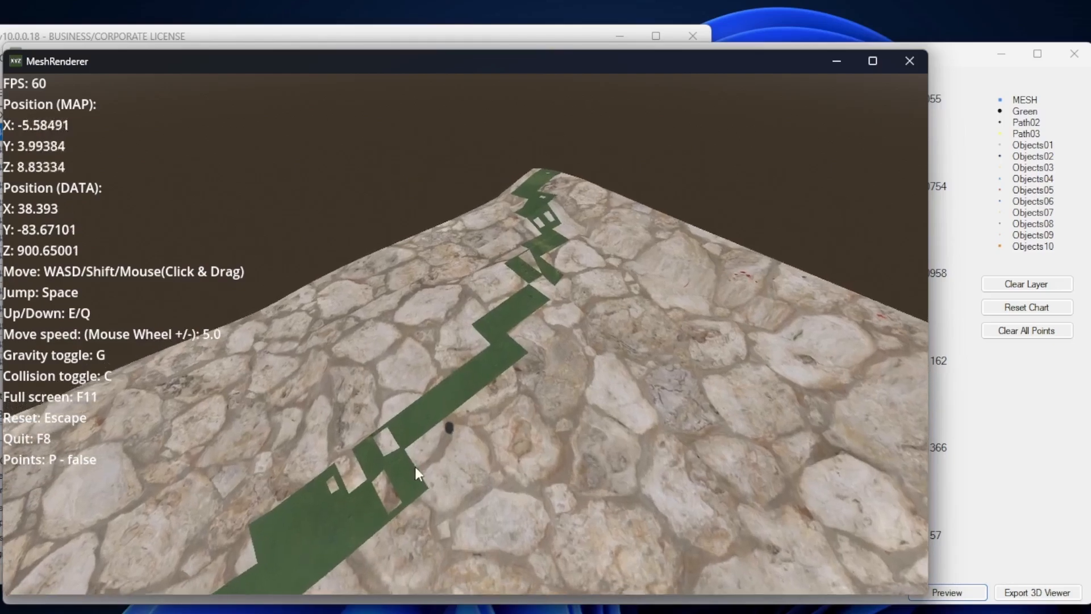
key(w)
drag(414, 466, 474, 401)
key(w)
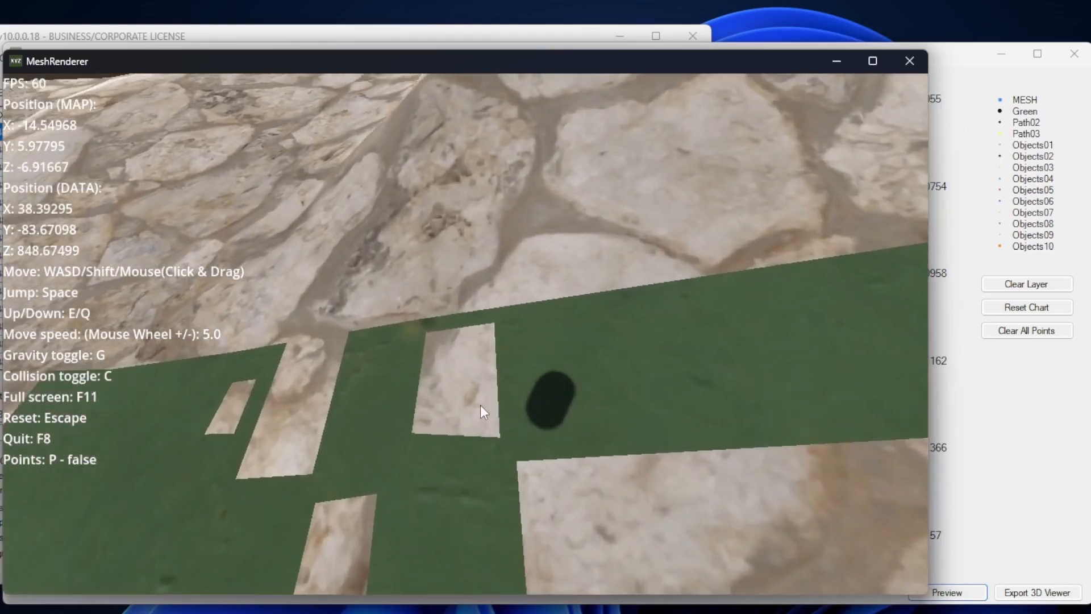
click(909, 60)
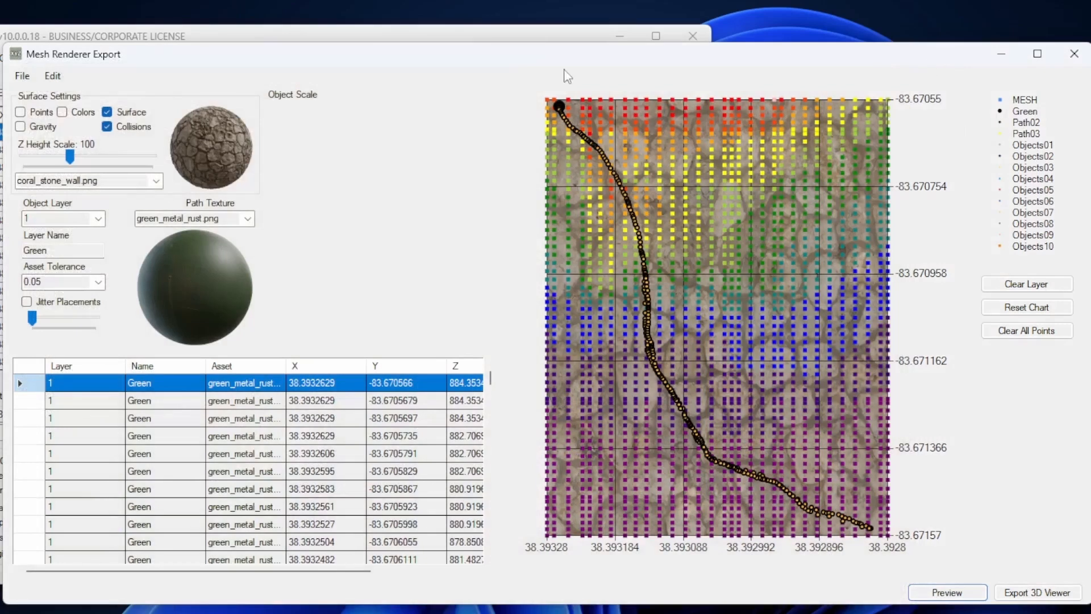
Set the layer's asset tolerance to 0.25 and check the green path in a new 3D preview
click(100, 282)
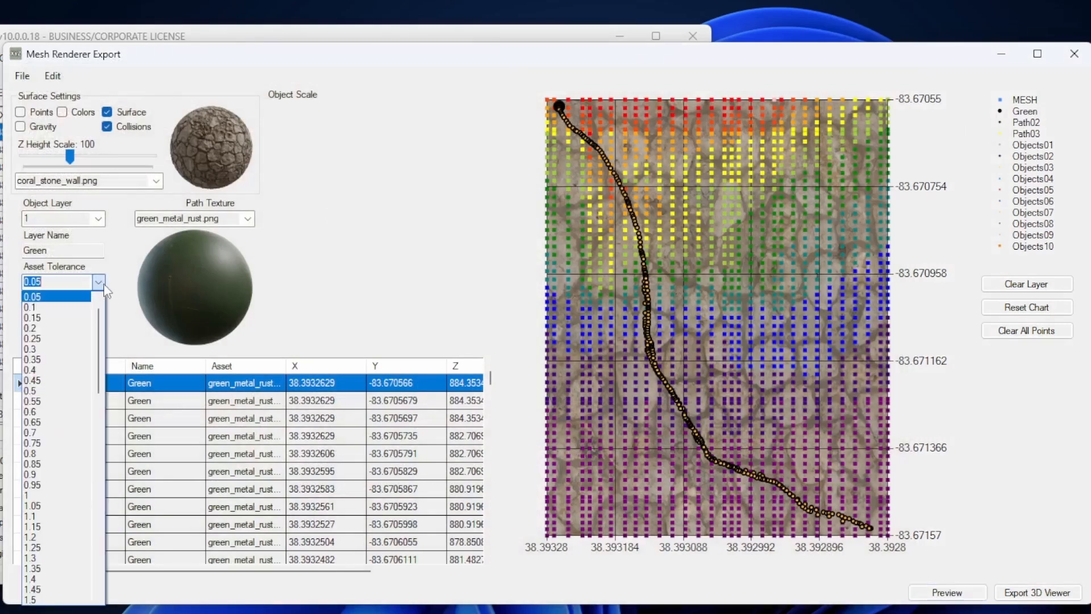
click(50, 339)
click(947, 593)
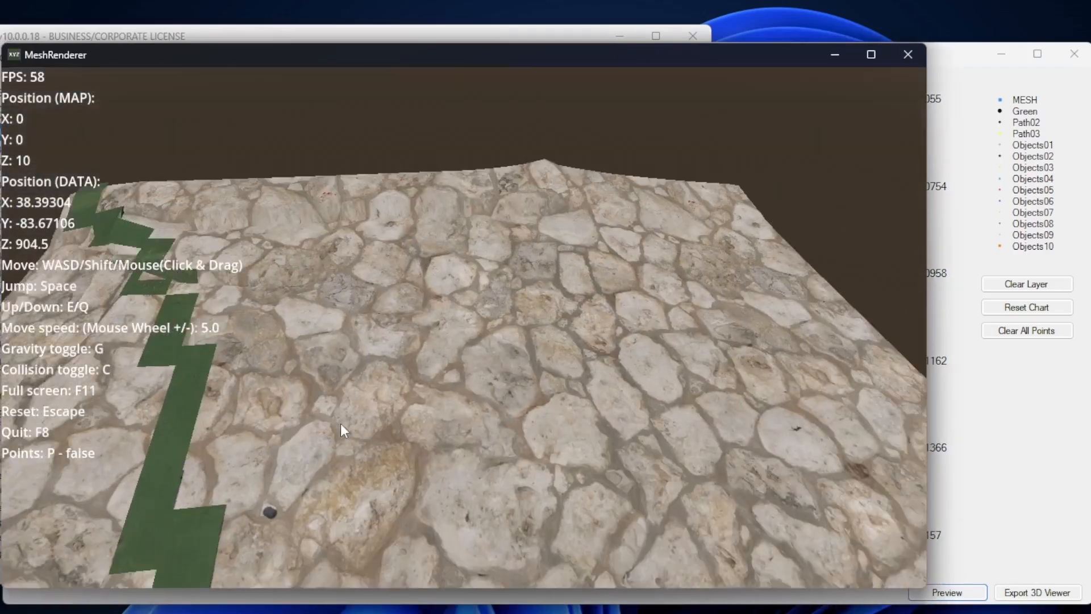
drag(340, 424, 578, 277)
key(F8)
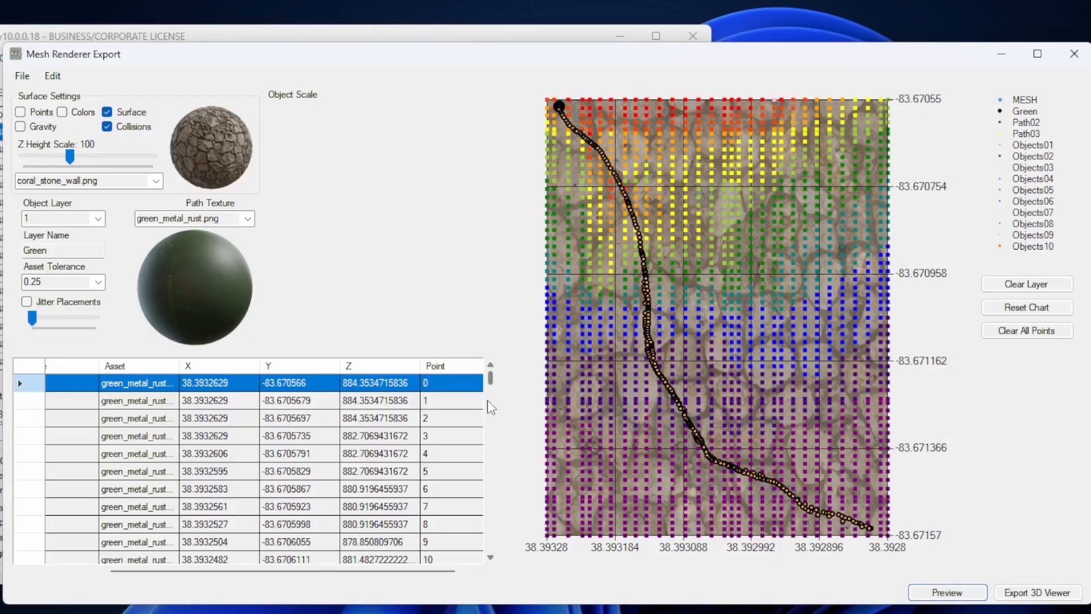
Change the Green path's texture to mud_forest.png and check the path in a 3D preview
drag(490, 379, 321, 573)
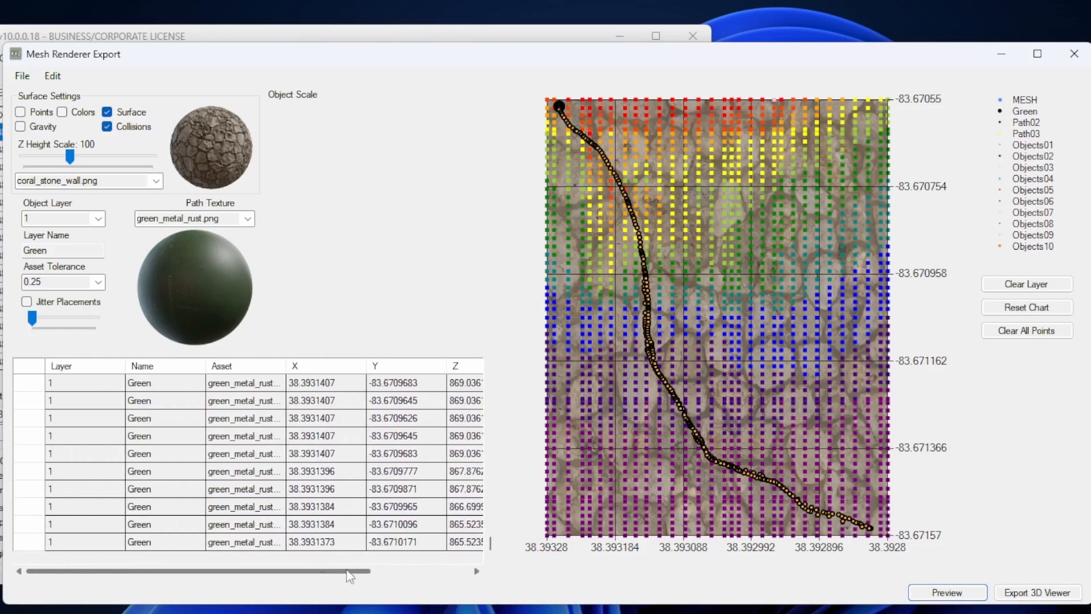
drag(490, 542, 360, 342)
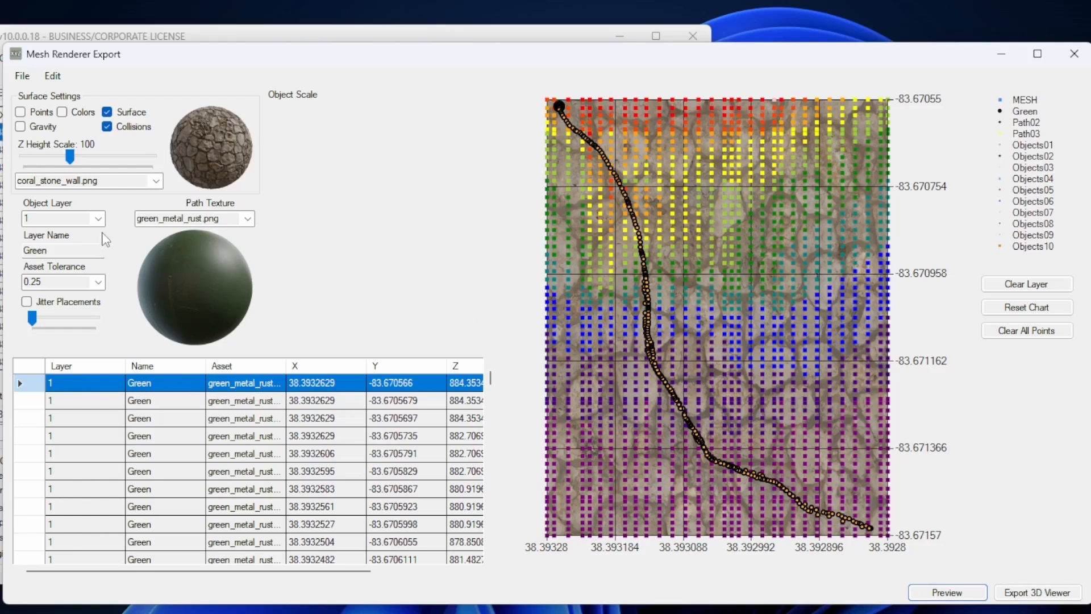
click(248, 218)
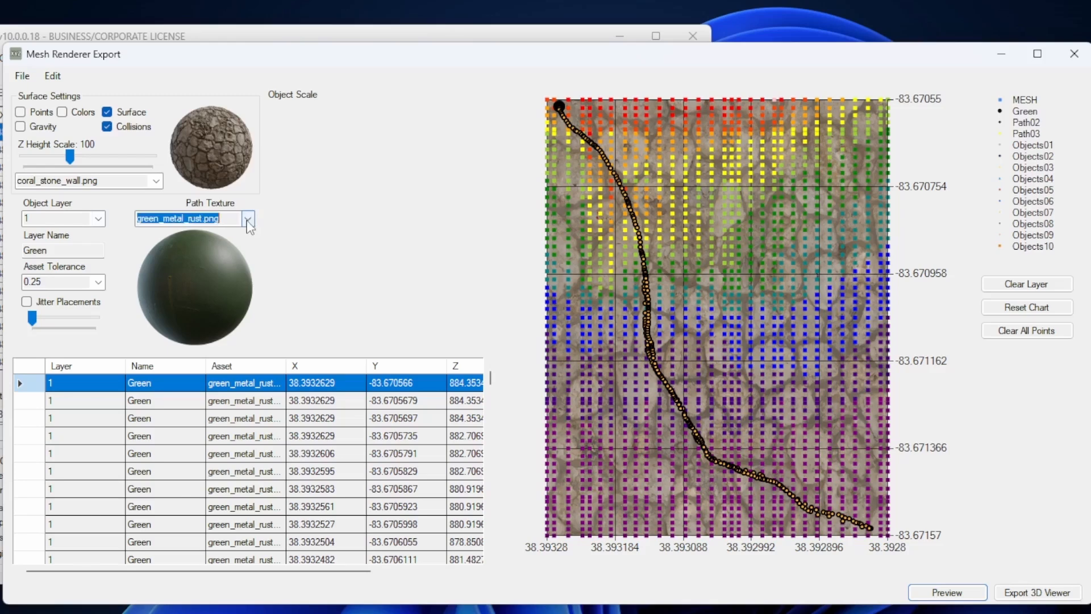
click(256, 458)
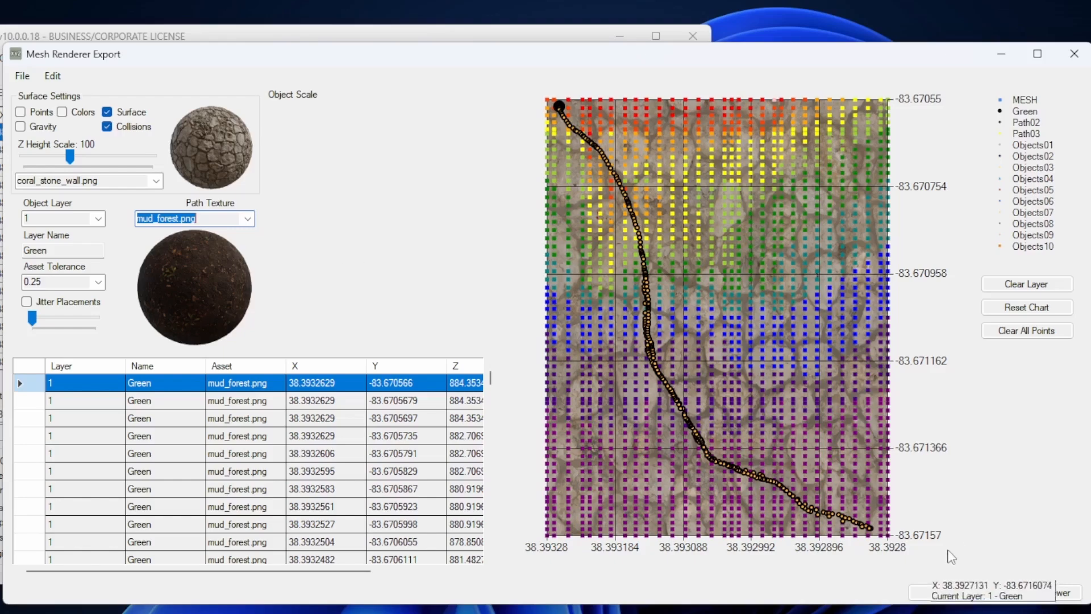
click(947, 592)
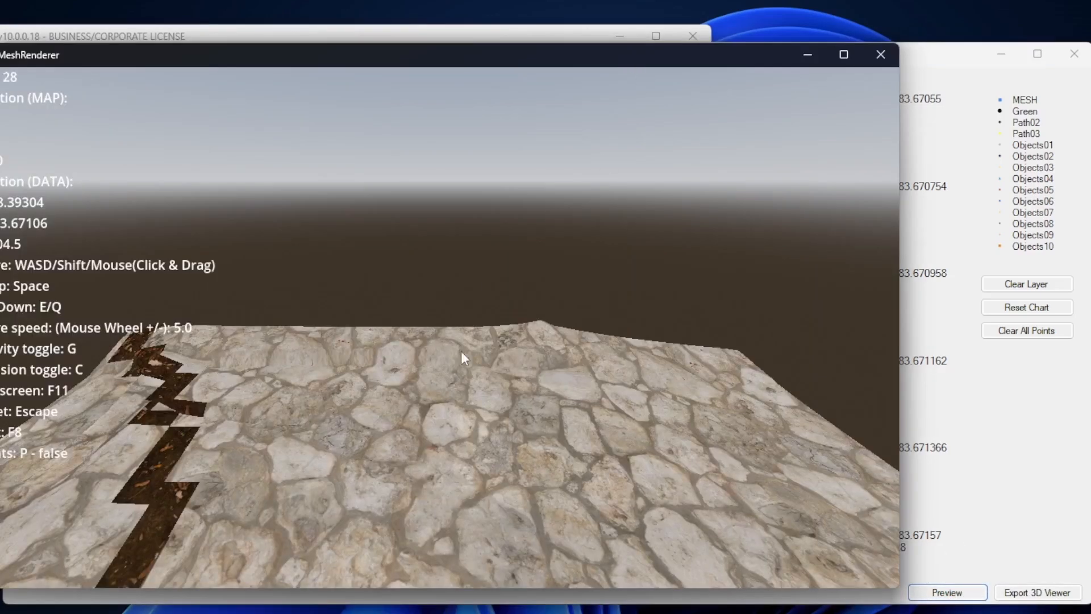
drag(462, 356, 61, 386)
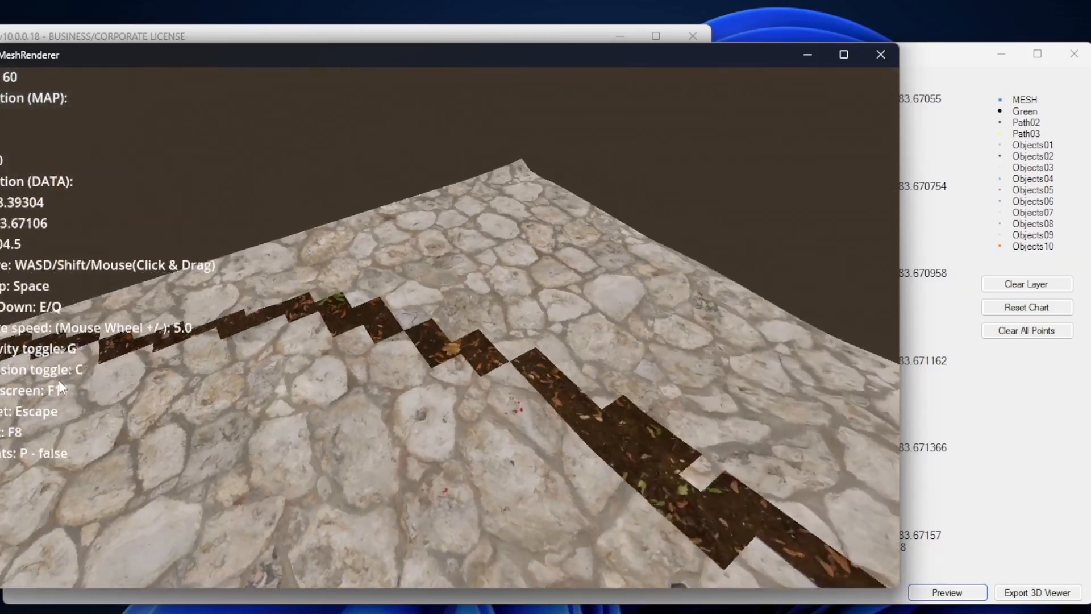
key(F8)
Switch to object layer 4, name it "trees", and assign the tree_20.jpg object to it
click(99, 218)
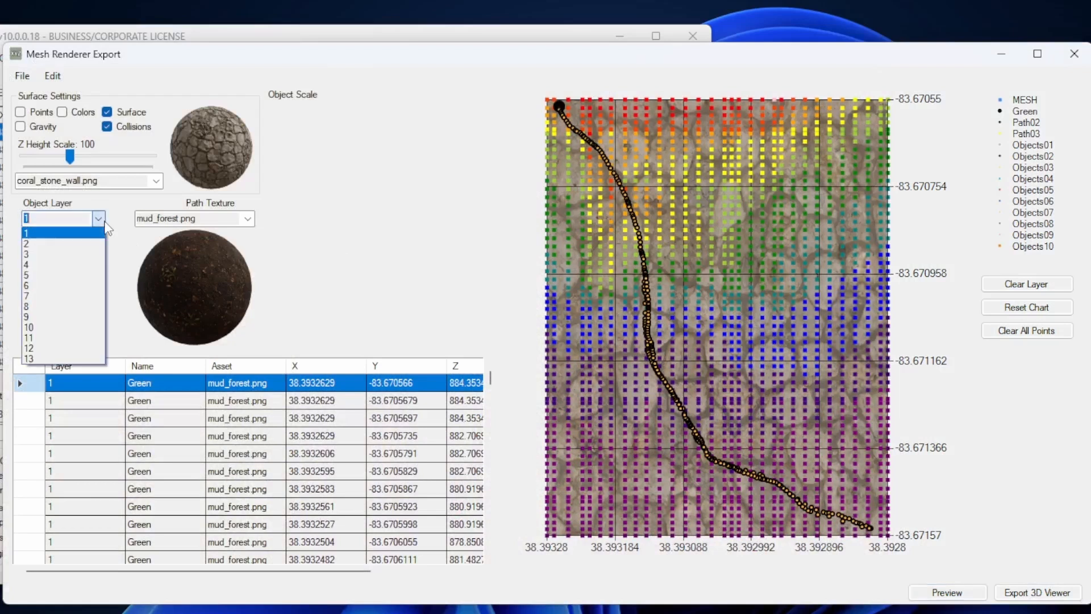
click(76, 264)
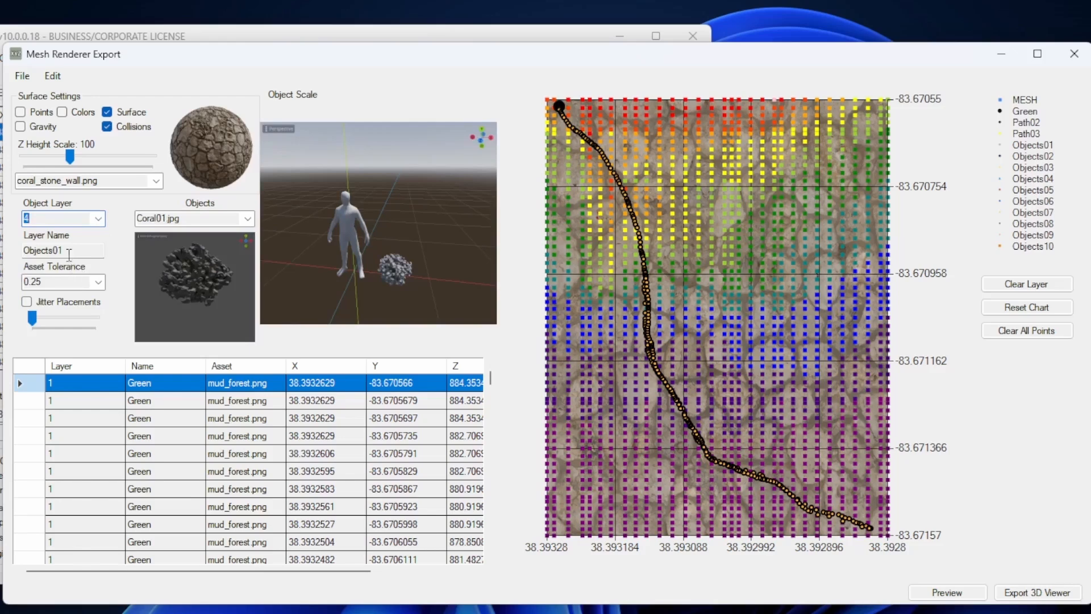
double_click(68, 251)
text(trees)
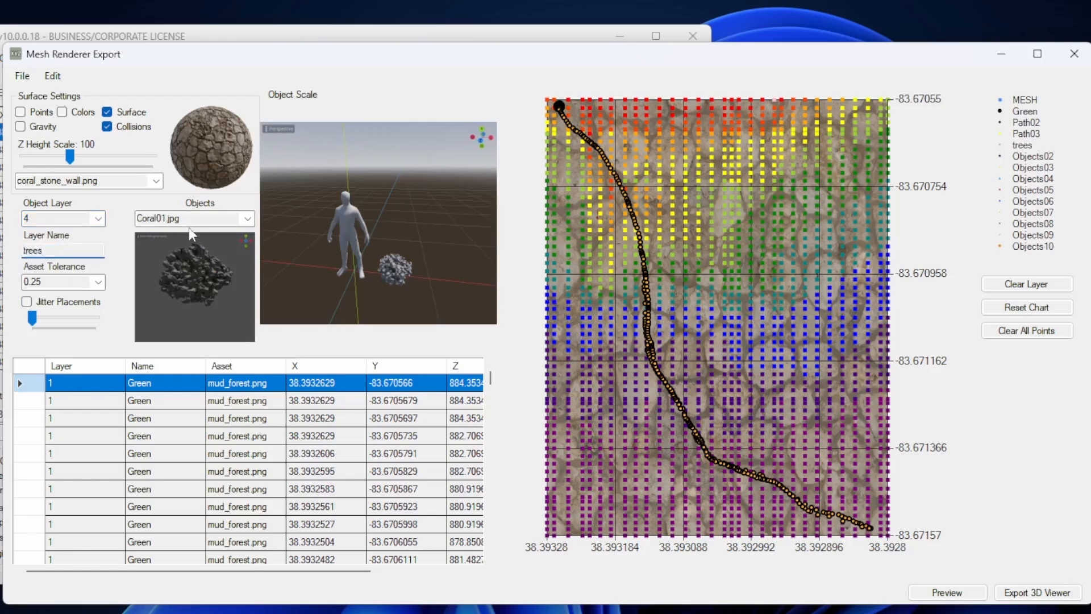
click(189, 219)
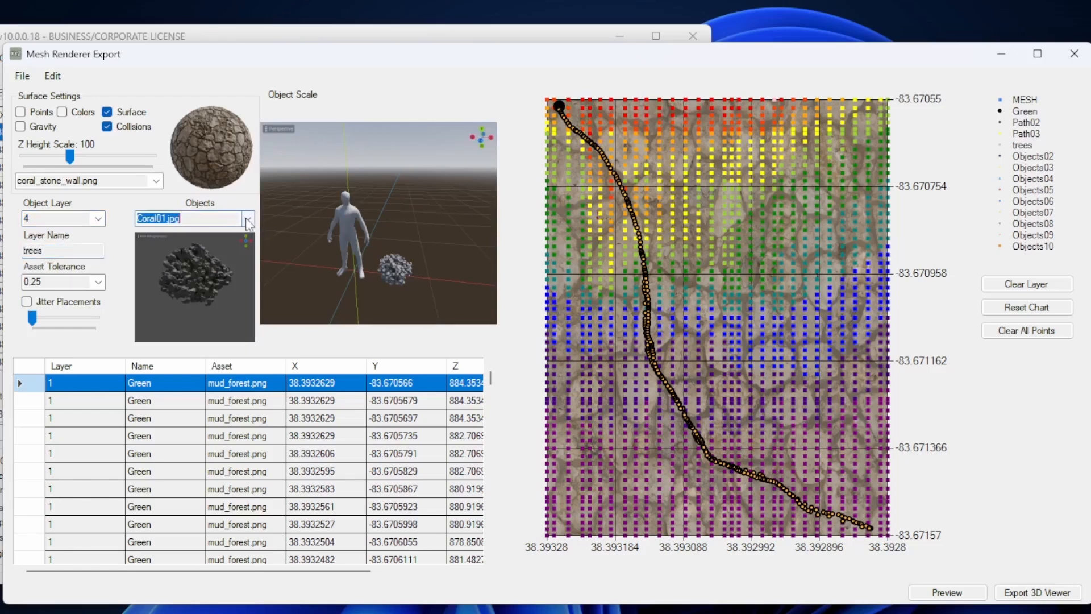
click(247, 218)
click(152, 505)
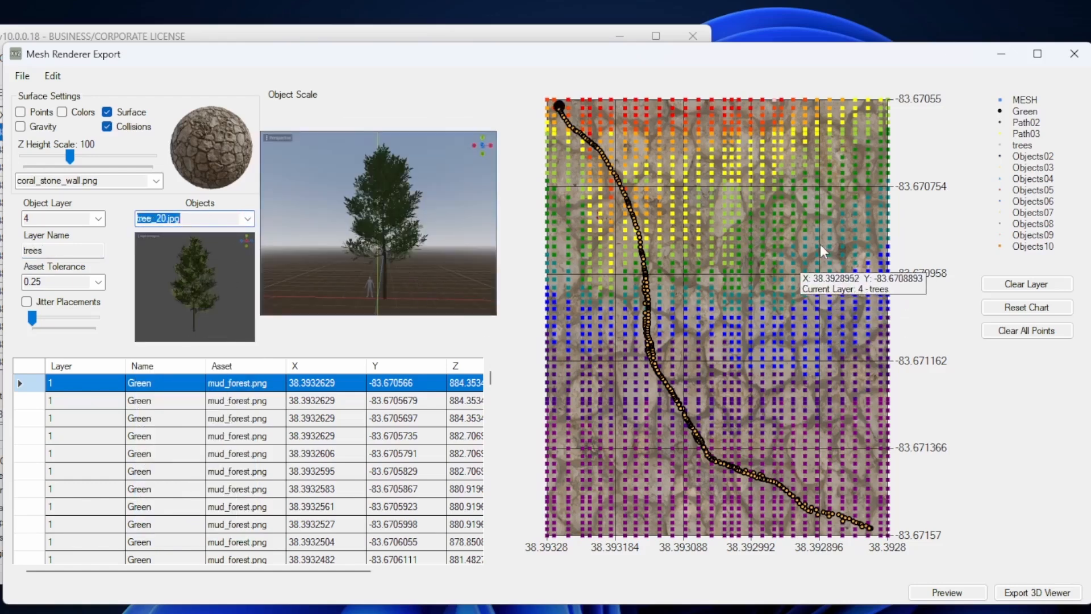
Place trees as a smiley face in the chart's upper-right area, with two single points as eyes and a curved smile below
click(746, 165)
click(842, 163)
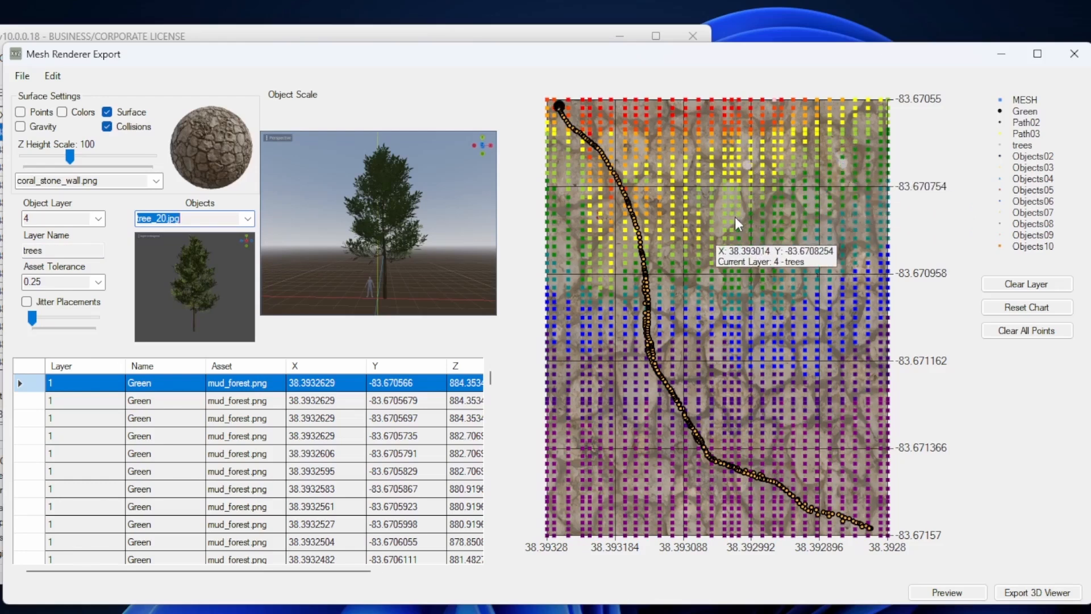
mouse_move(724, 207)
mouse_down()
mouse_move(737, 242)
mouse_move(793, 254)
mouse_move(838, 232)
mouse_move(838, 215)
mouse_up()
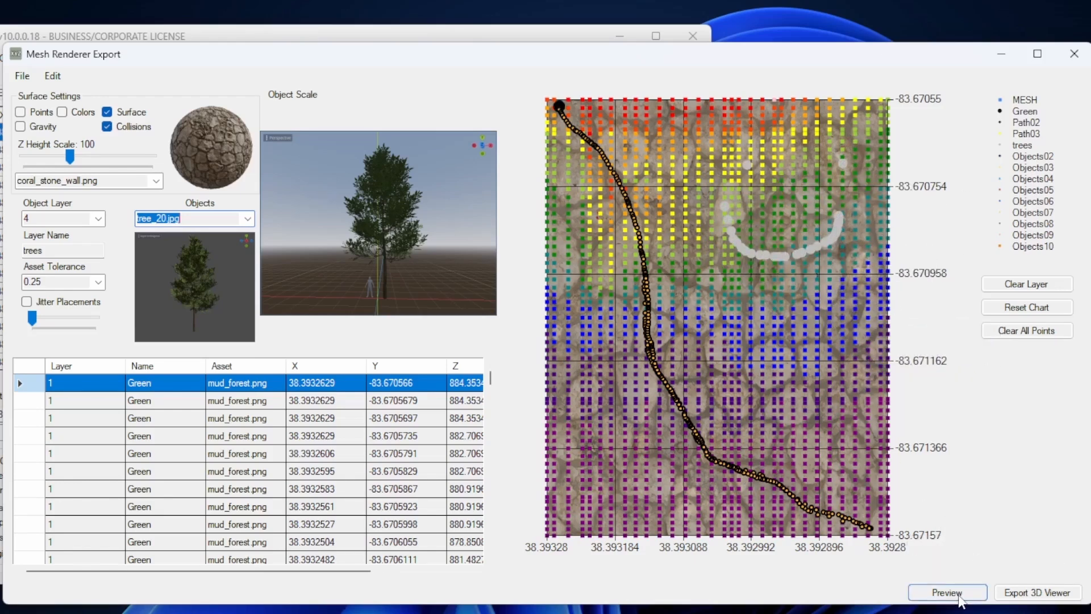
Preview the mesh in 3D and move over the smiley face of trees to examine it from above
click(935, 591)
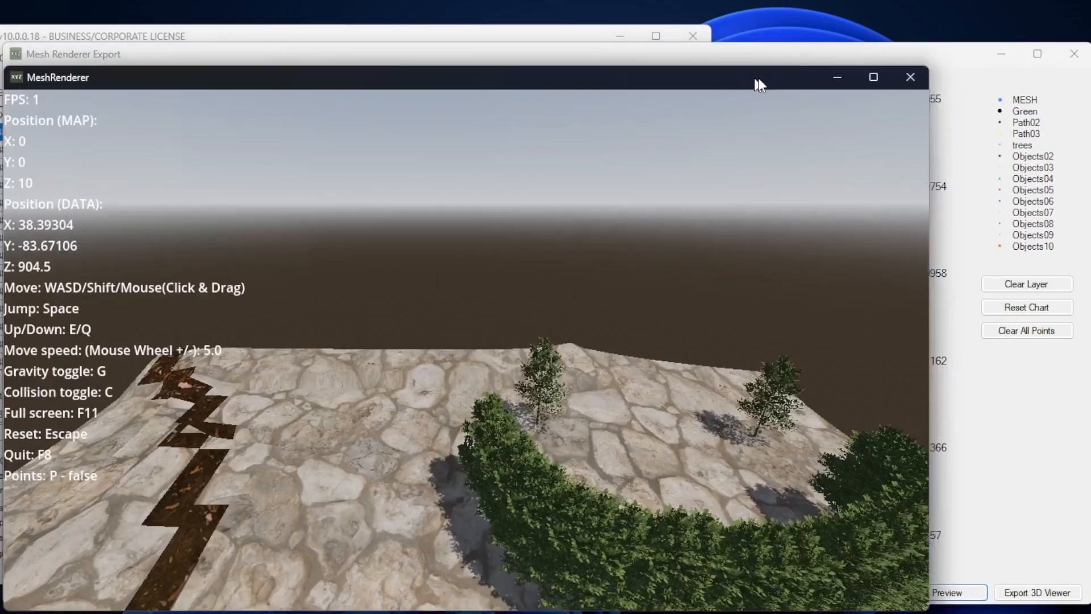
drag(757, 78, 631, 247)
key(d)
key(w)
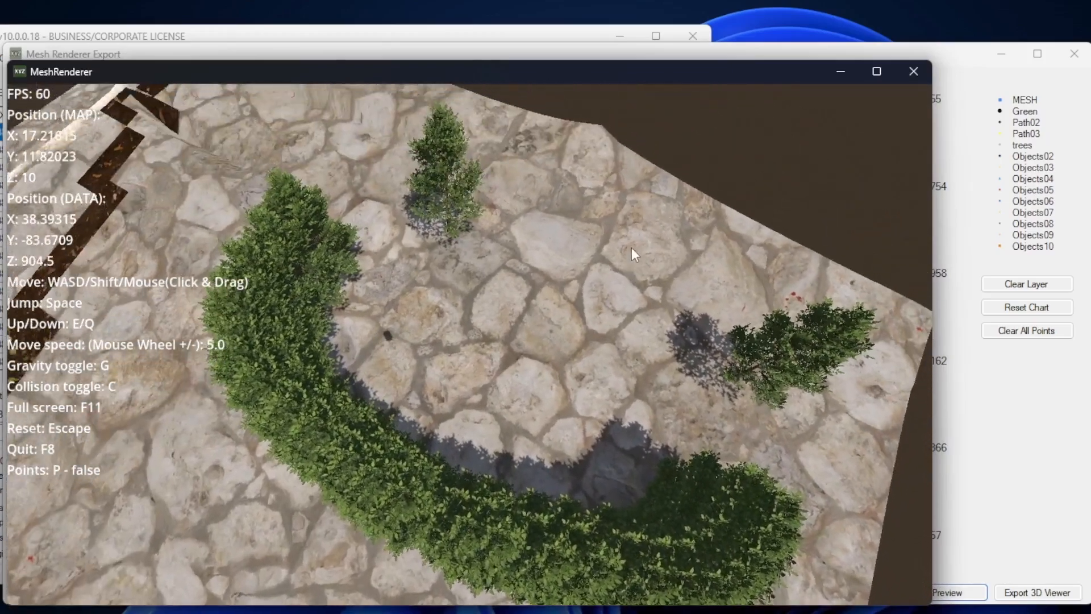
key(F8)
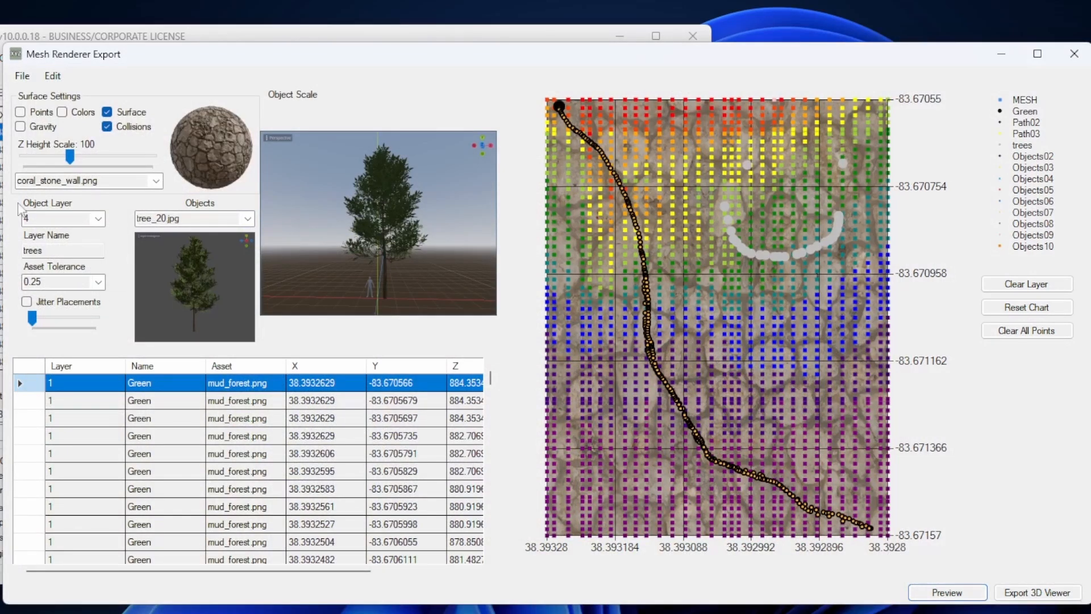
Change the trees layer's object to tree_04.jpg and place a small frowning face of trees in the chart's lower-left corner
key(Tab)
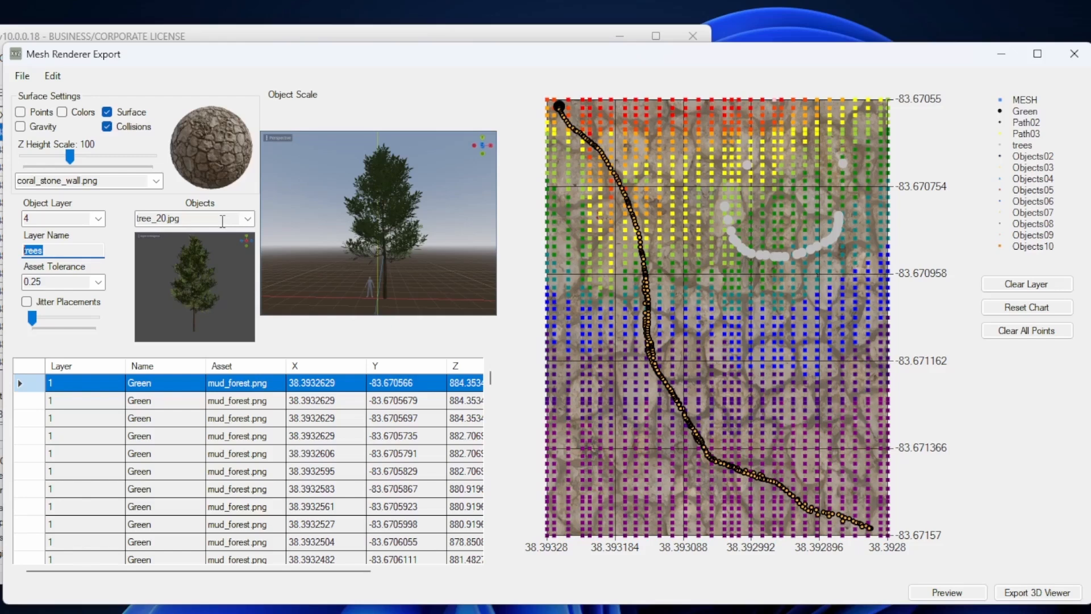
click(248, 218)
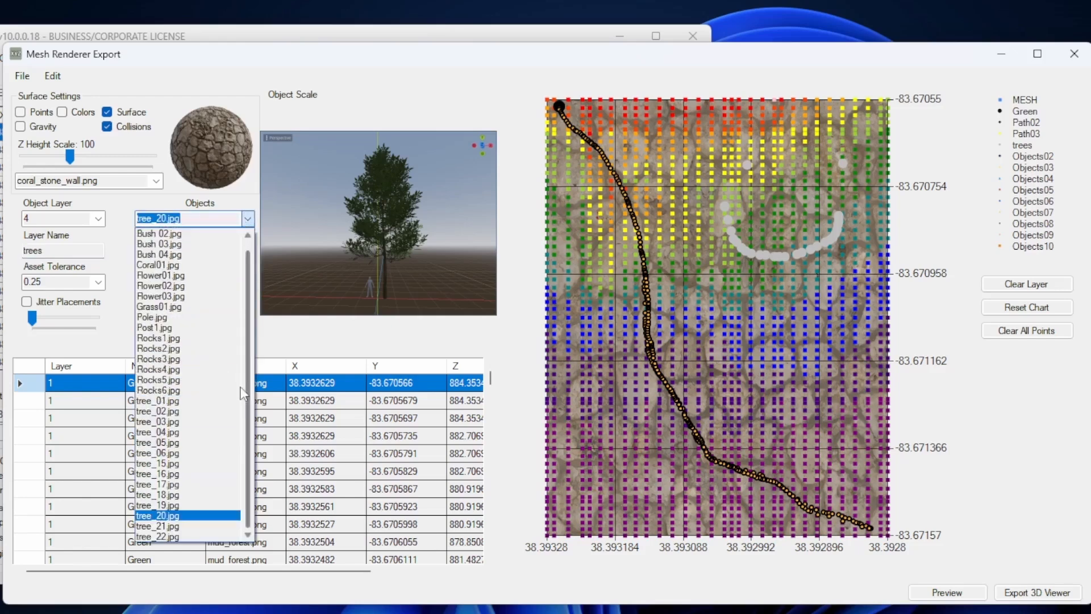
click(190, 433)
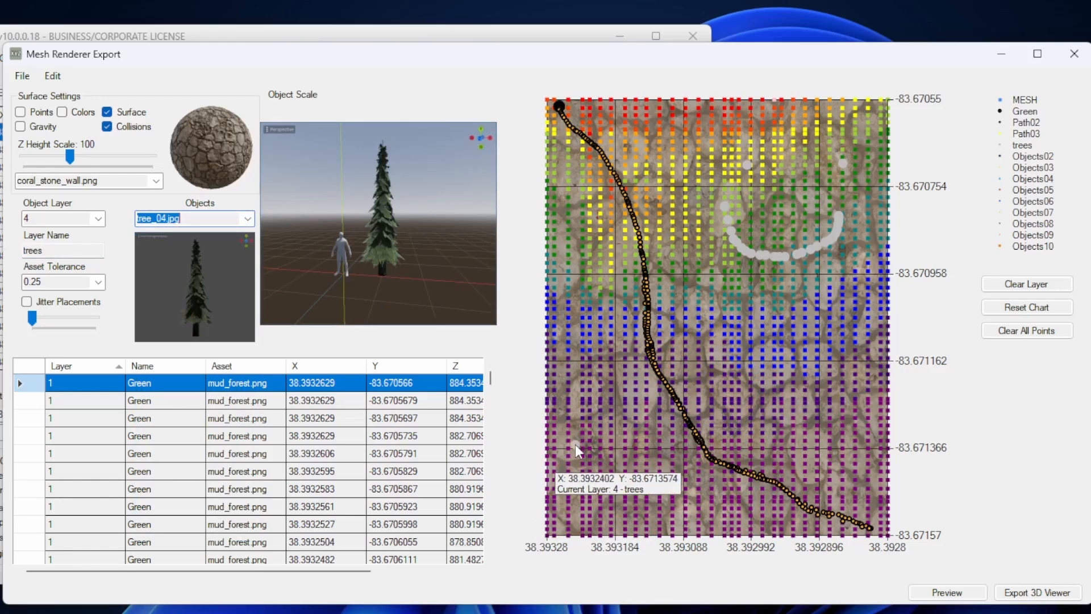
click(619, 445)
mouse_move(573, 492)
mouse_down()
mouse_move(606, 474)
mouse_move(620, 503)
mouse_up()
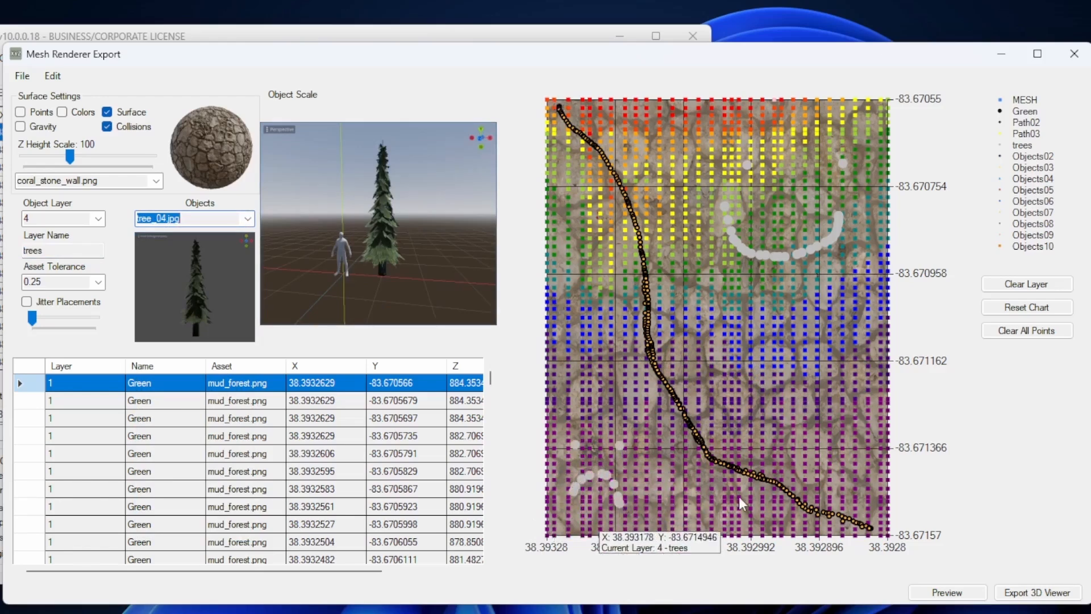
Check the tree_04.jpg trees on the surface in a 3D preview
click(950, 592)
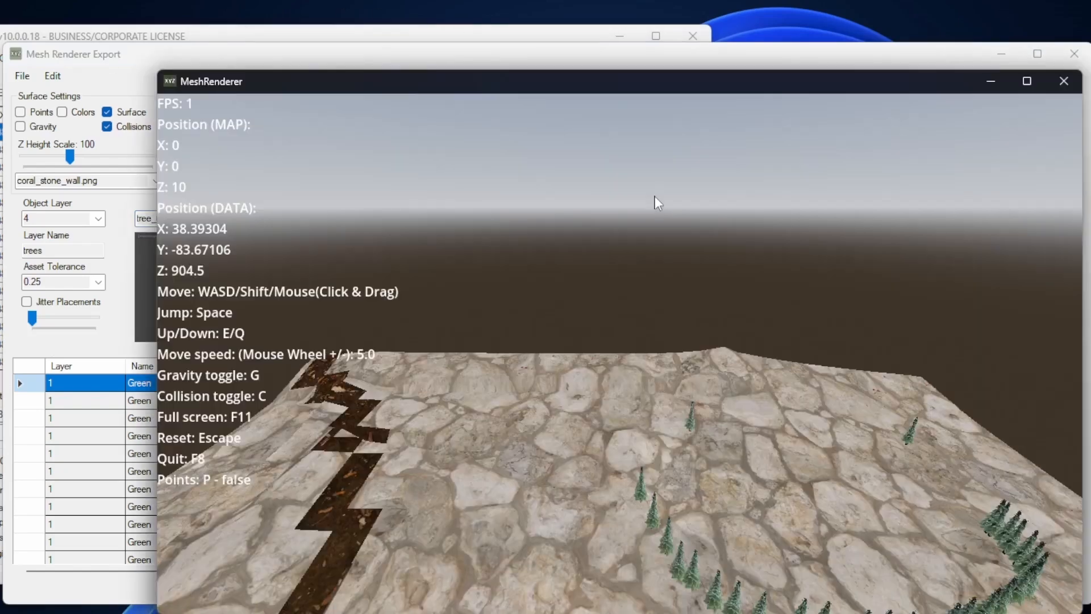
drag(755, 360, 878, 446)
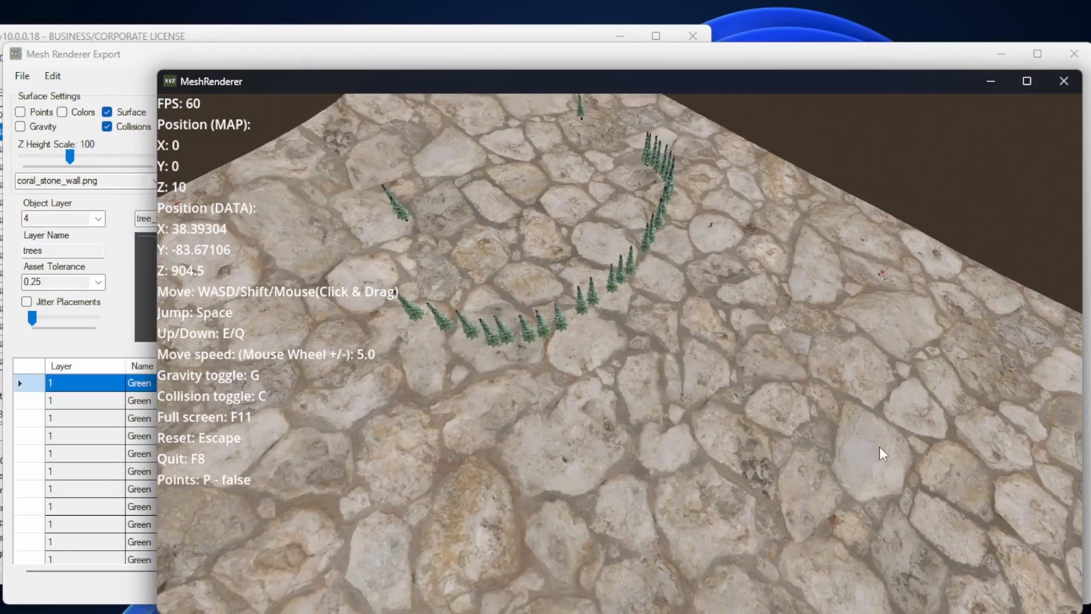
click(1063, 80)
Set the trees layer's object back to tree_20.jpg
click(234, 219)
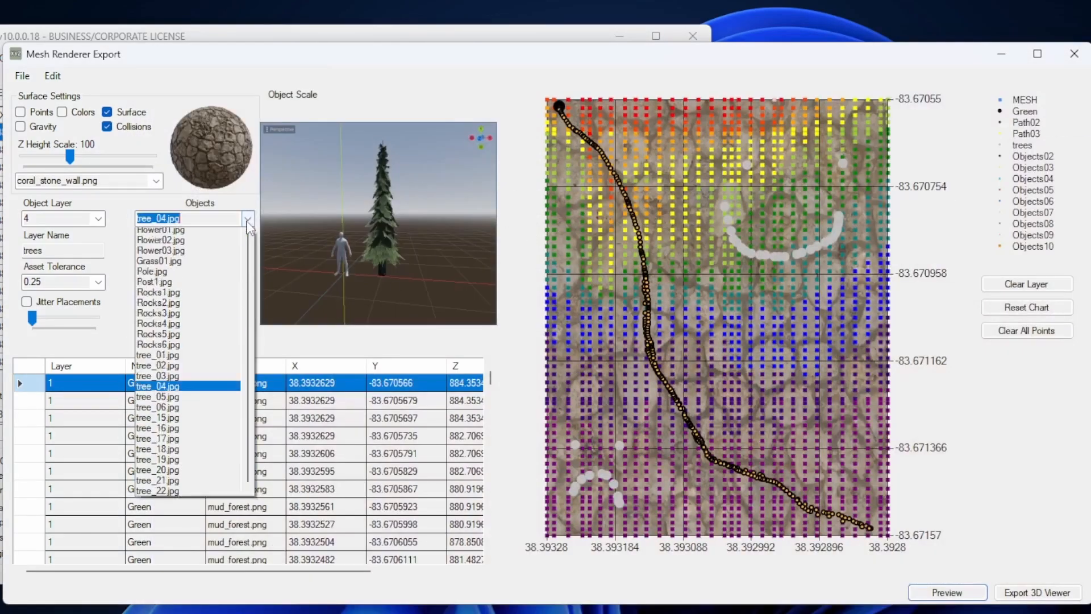
click(180, 505)
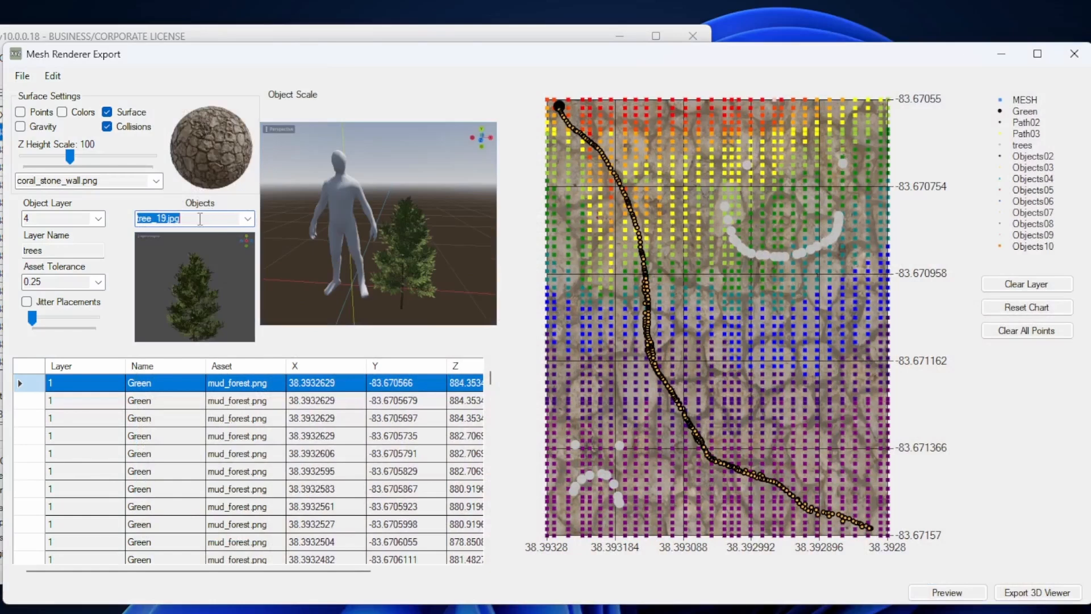
scroll(200, 218, down, 1)
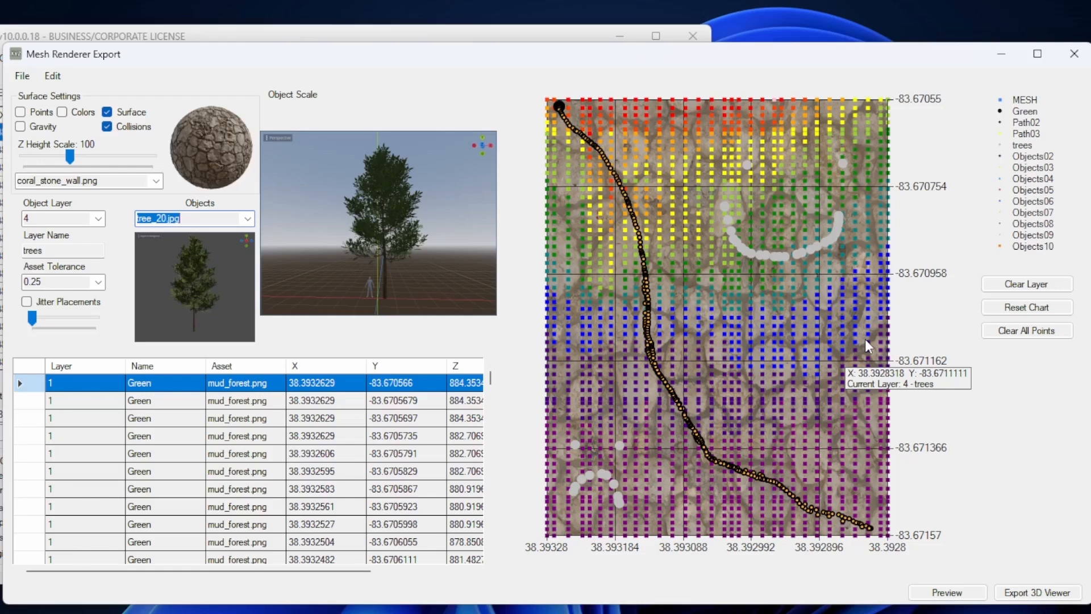
Examine individual trees rows near the end of the point table to find which chart points they mark
drag(490, 381, 503, 556)
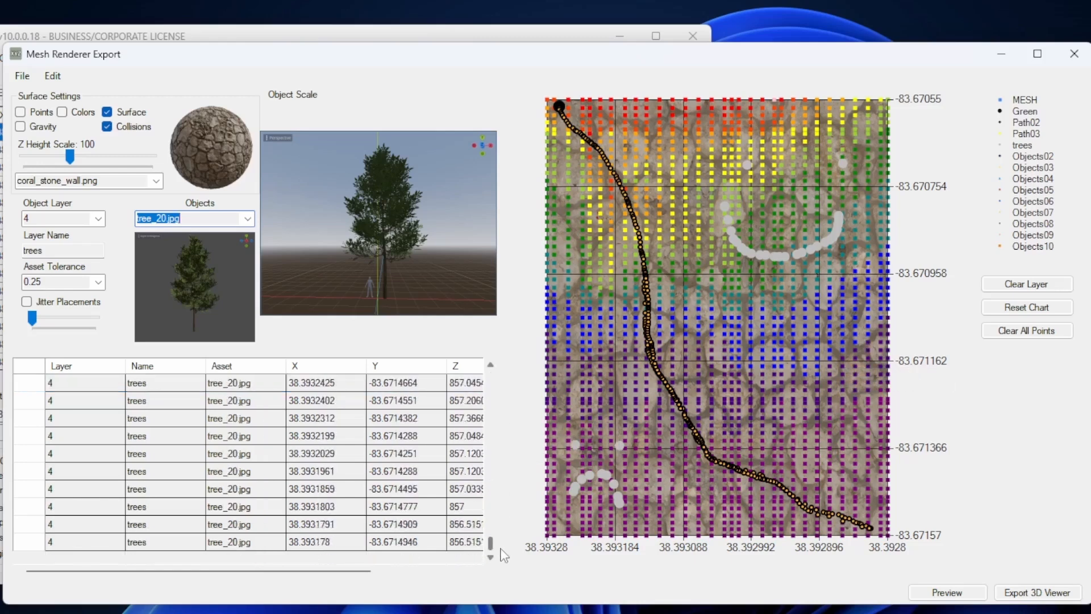
click(91, 542)
click(100, 523)
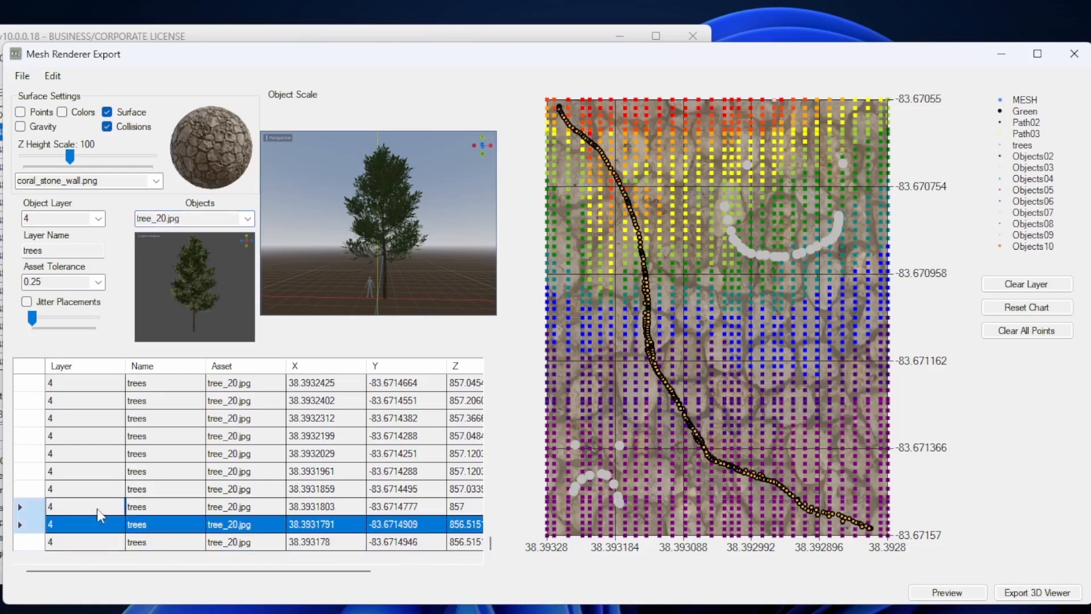
click(97, 507)
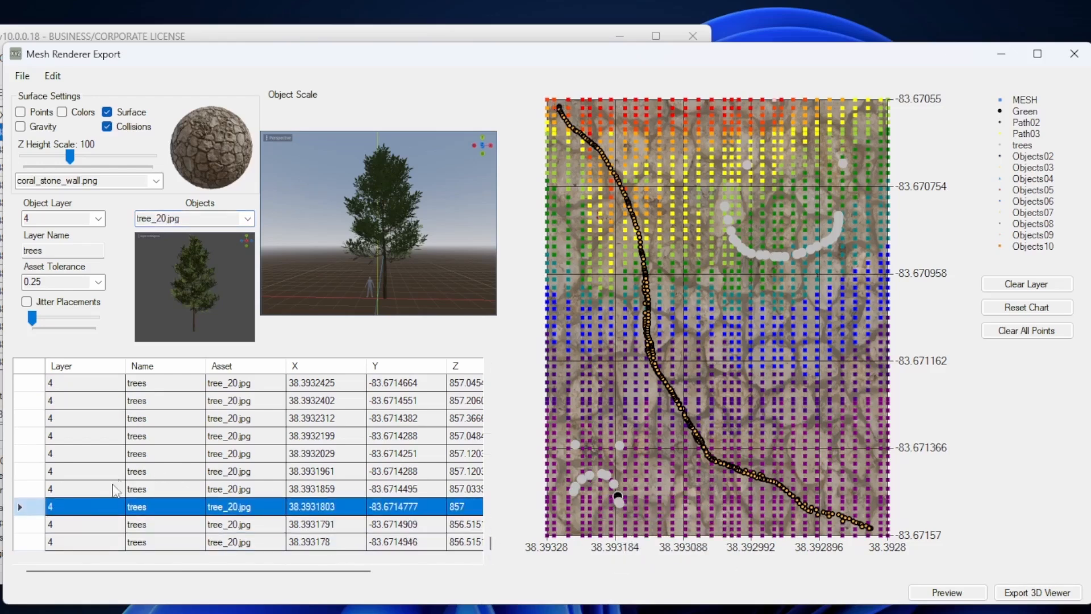
click(114, 488)
click(105, 453)
click(104, 418)
click(104, 400)
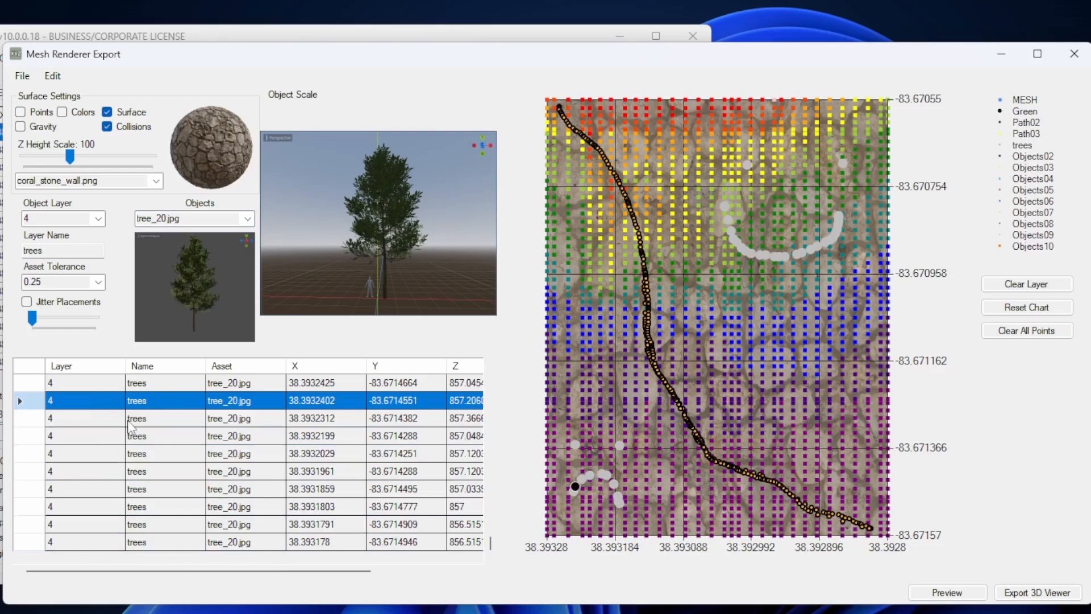
scroll(129, 426, up, 1)
click(105, 400)
click(100, 383)
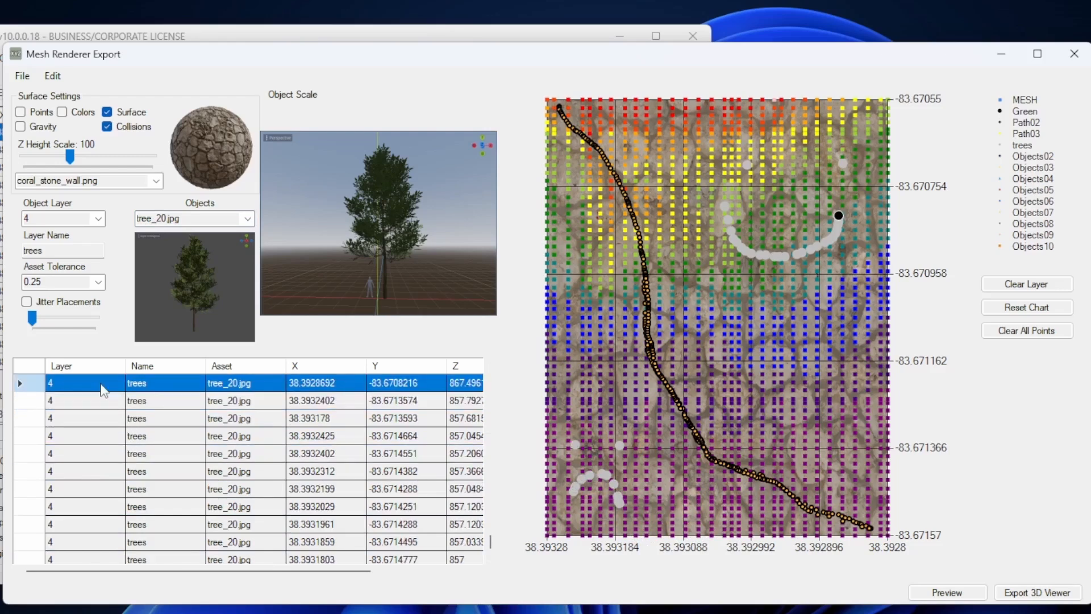
Delete all the trees points that form the frowning face in the chart's lower-left corner
click(104, 401)
scroll(107, 454, down, 1)
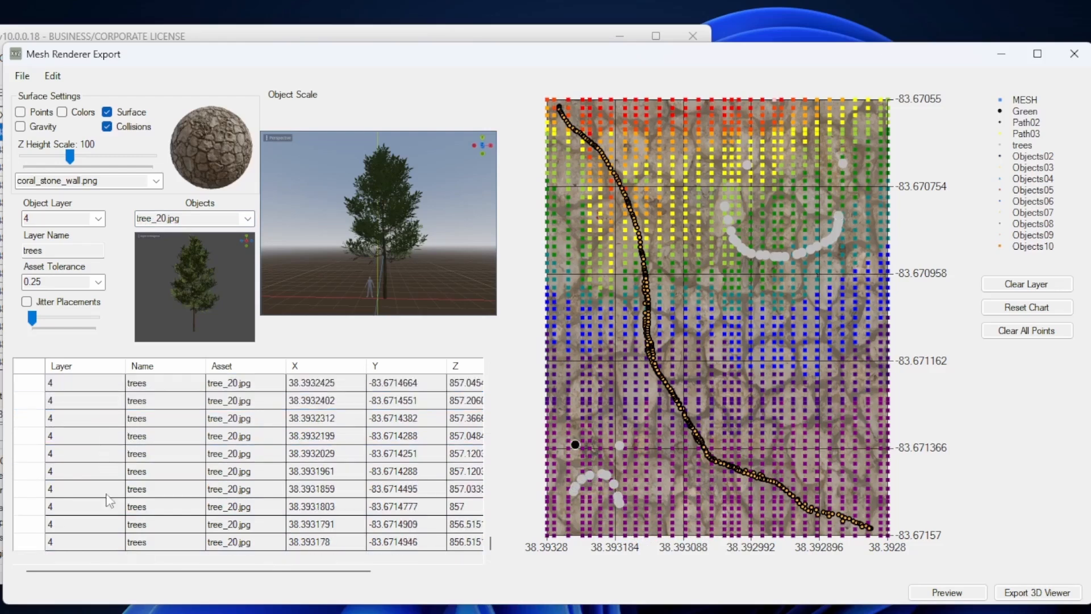
shift+click(101, 547)
scroll(130, 473, up, 1)
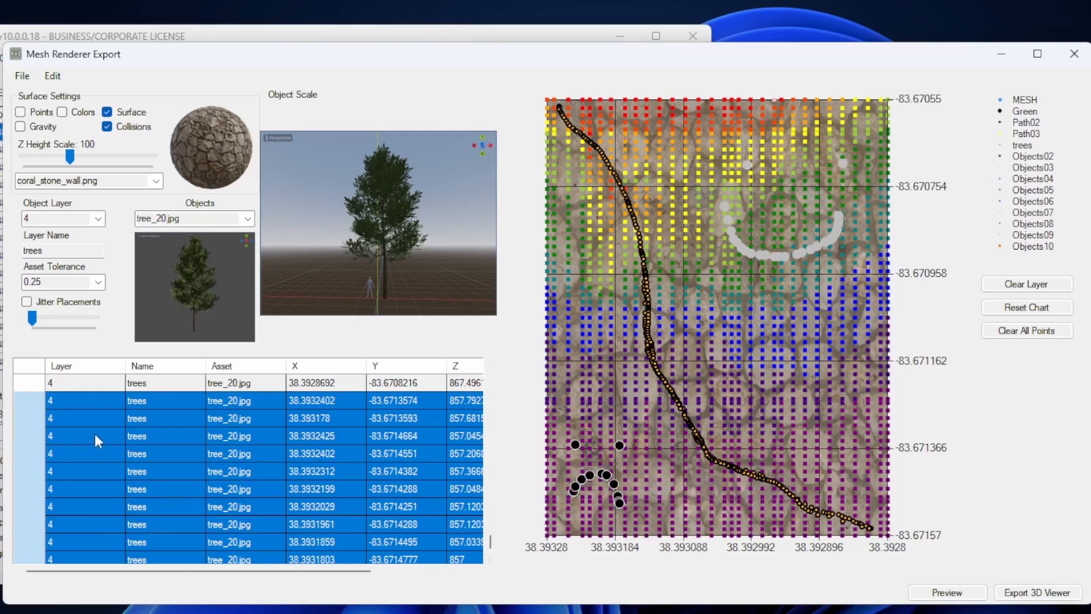
key(Delete)
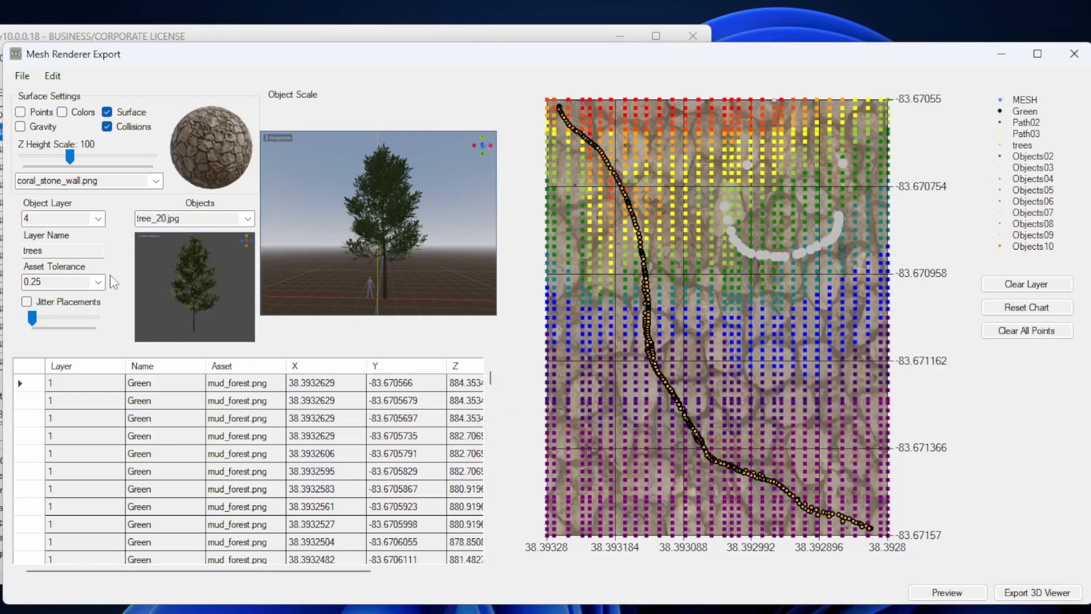
Make object layer 5 (Objects02) current and assign Rocks4.jpg as its object
click(98, 218)
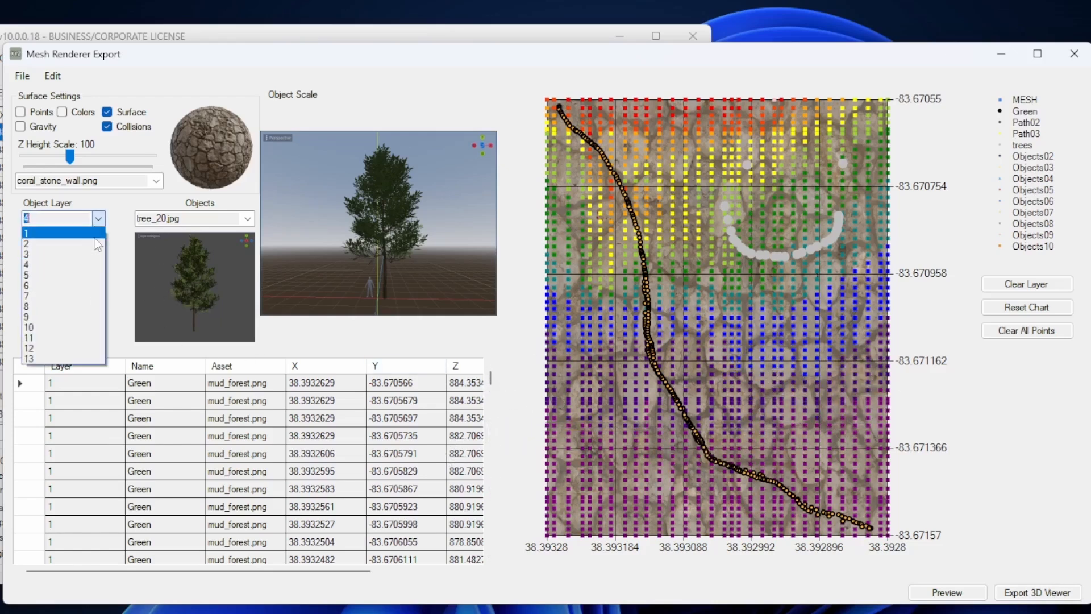
click(81, 276)
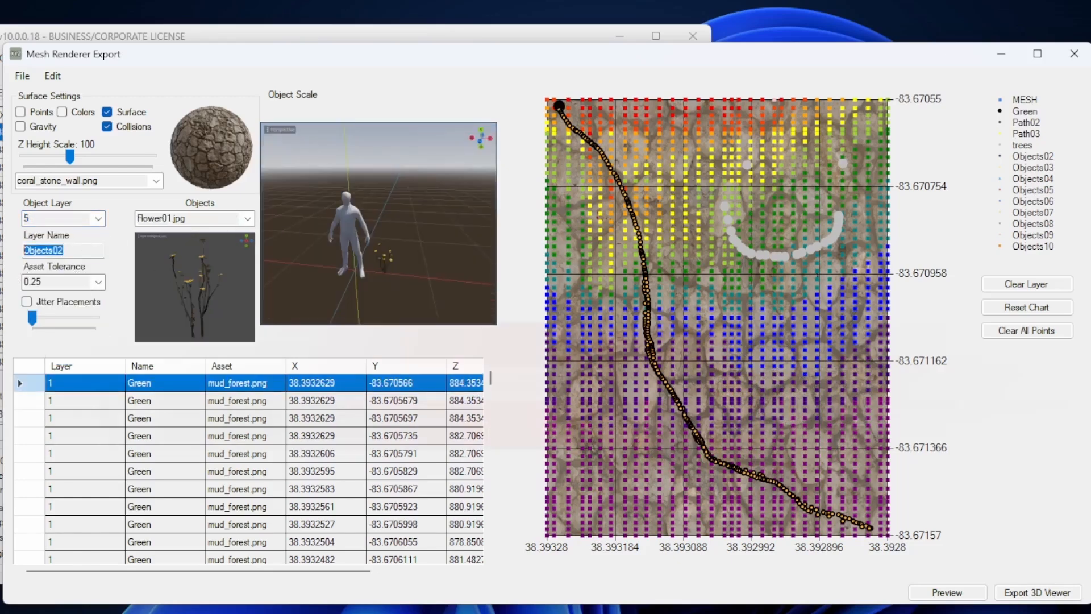
click(248, 218)
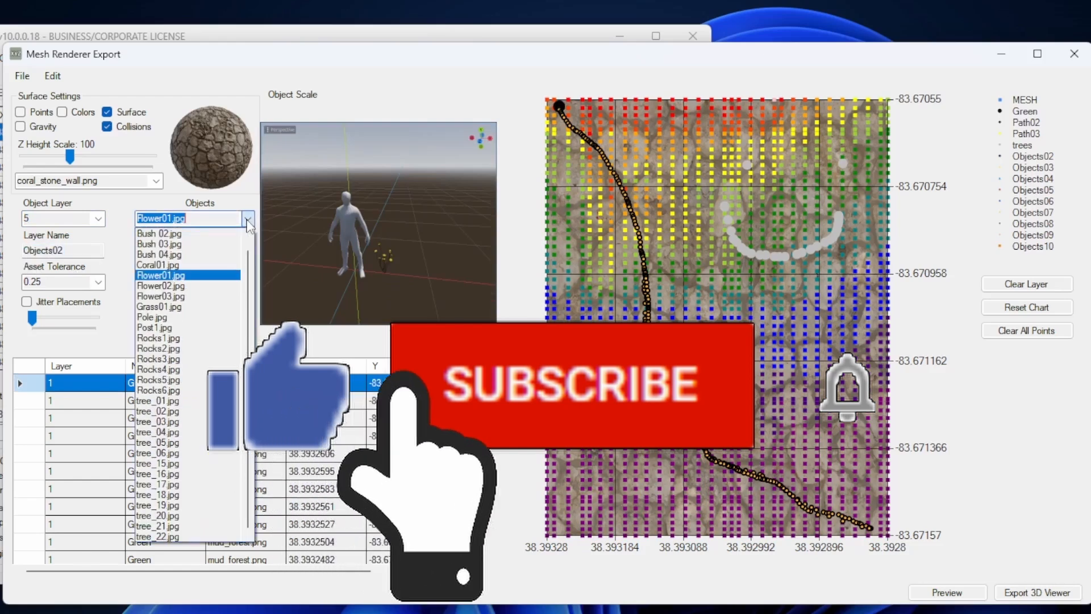
click(221, 371)
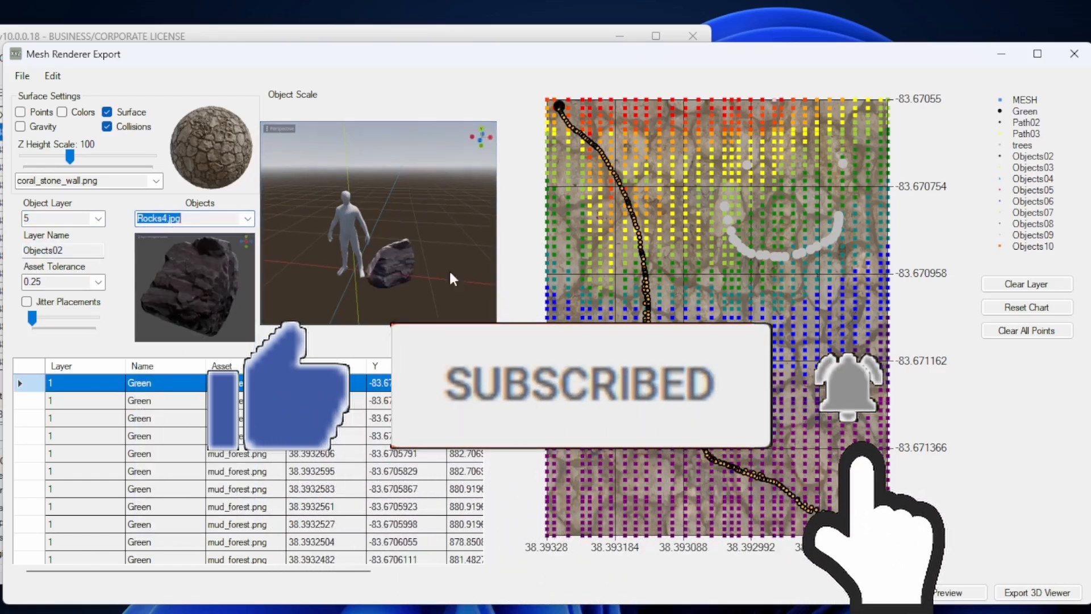
Place ten individual rocks in a loose cluster on the chart's lower half, in the area enclosed by the path's bend
click(741, 425)
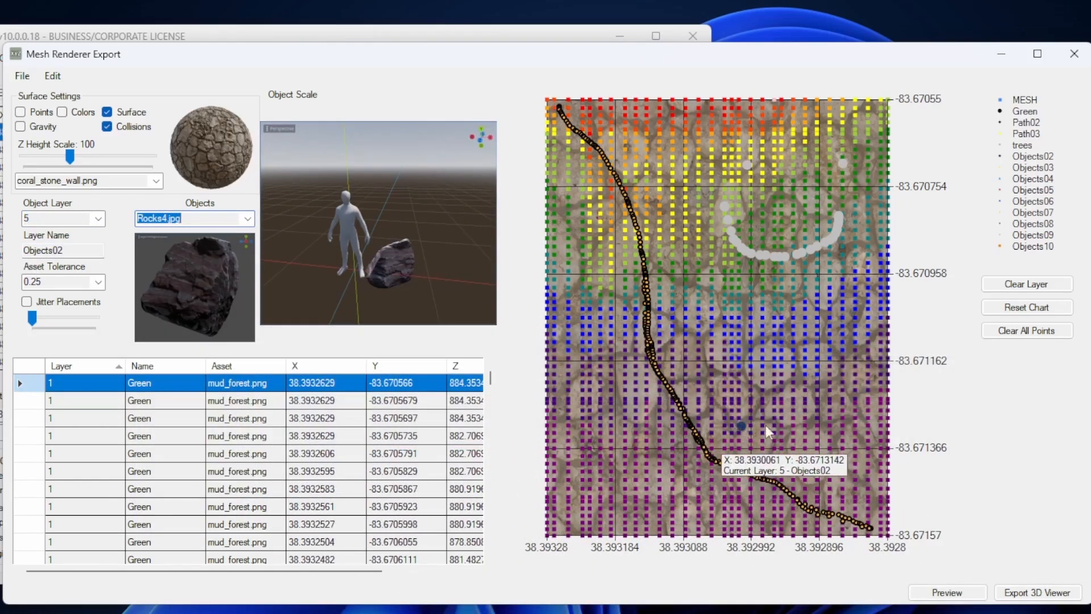
click(783, 425)
click(771, 415)
click(749, 409)
click(735, 401)
click(752, 381)
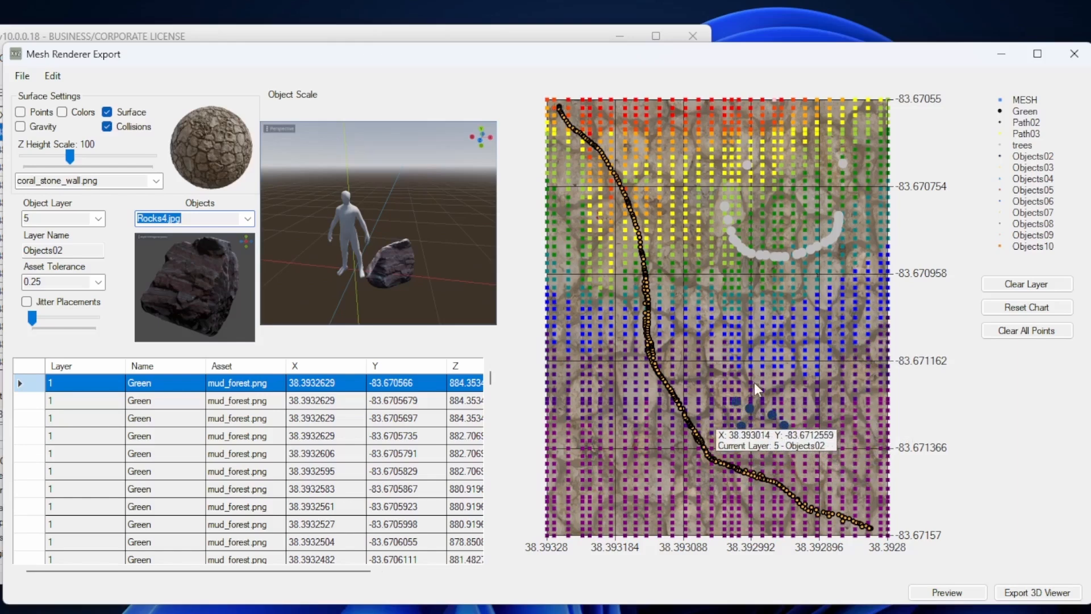
click(772, 385)
click(779, 378)
click(770, 364)
click(746, 358)
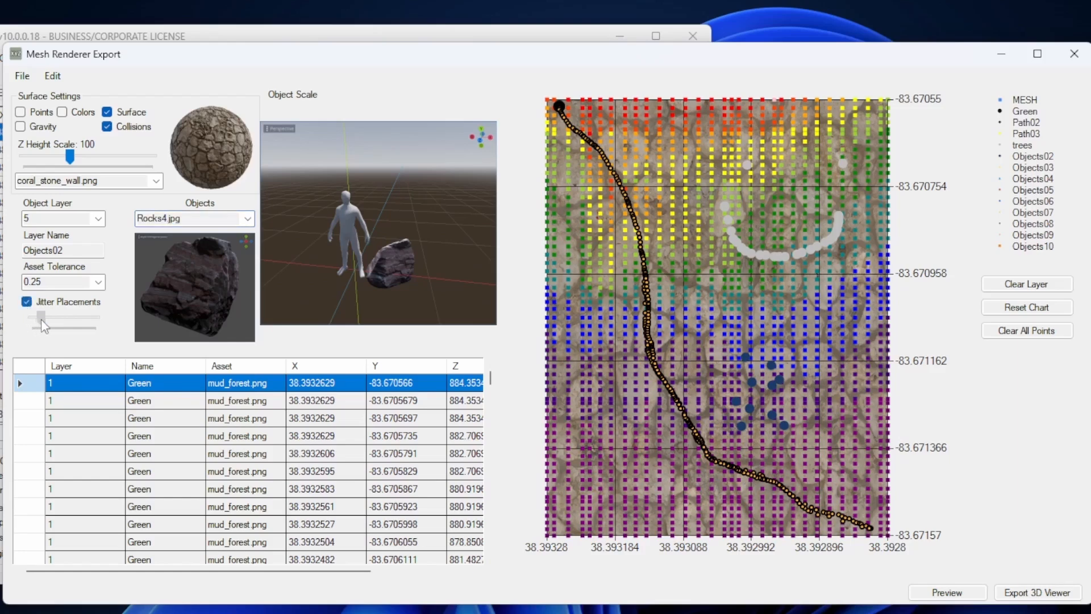
Turn on jittered placement at a moderate amount and paint a band of rocks along the chart's upper edge, plus one just below it
drag(46, 319, 59, 320)
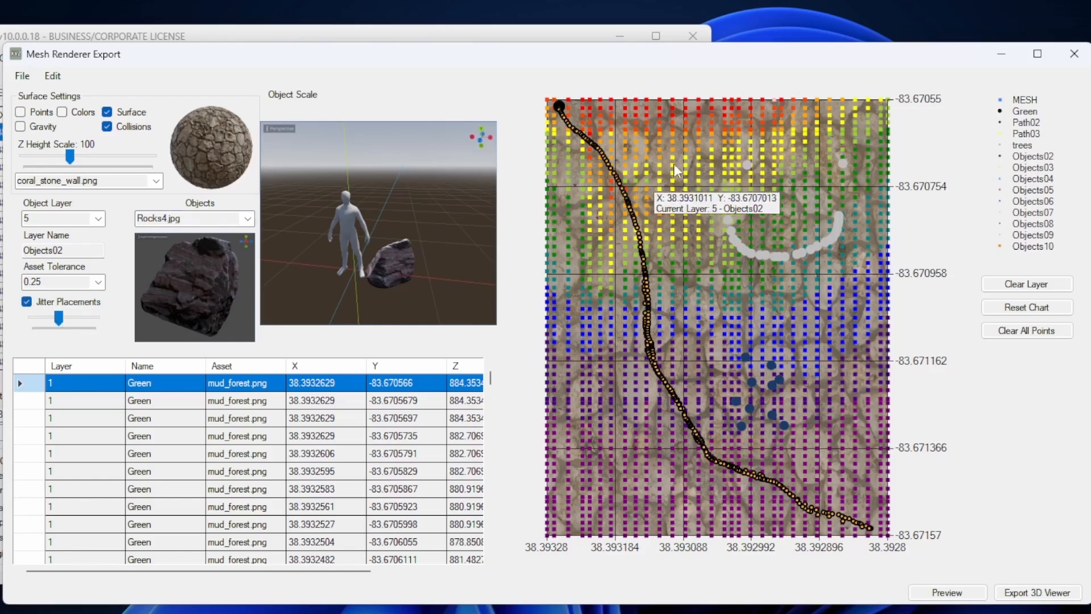
click(675, 141)
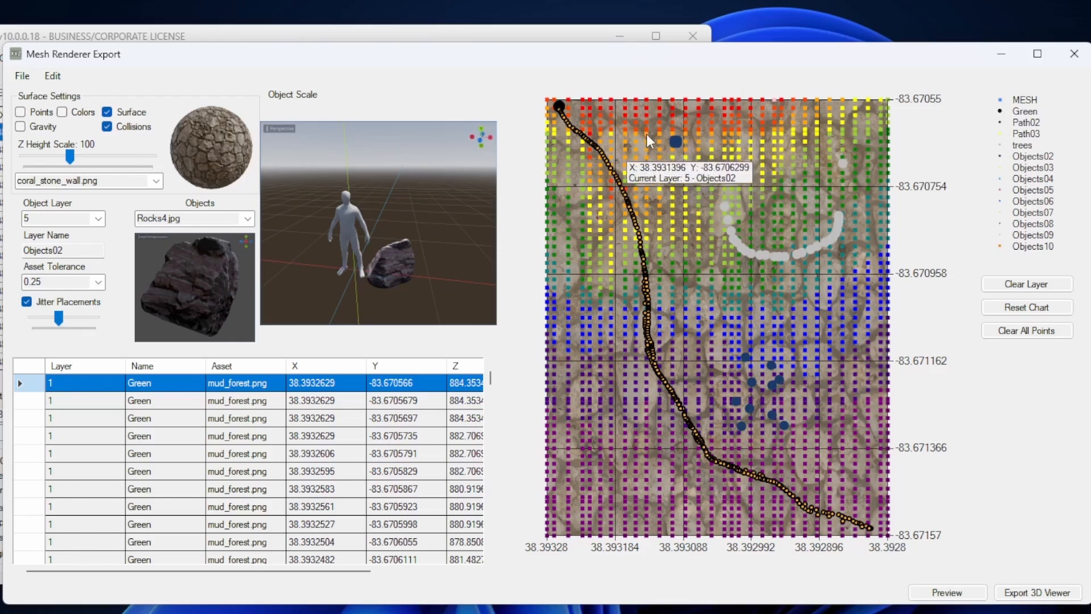
drag(625, 113, 795, 122)
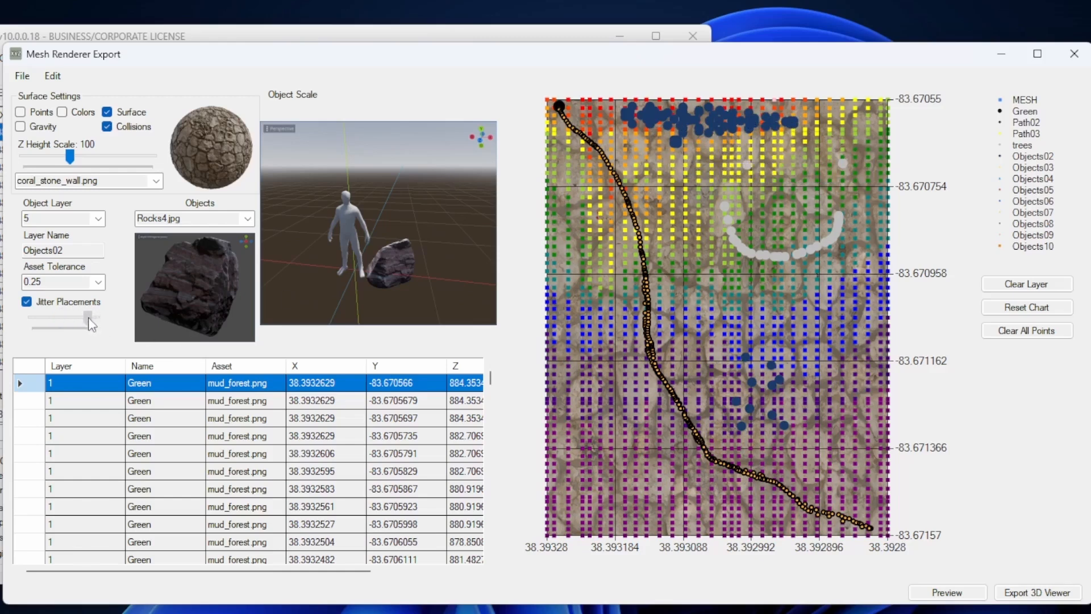
Raise the placement jitter to a high amount and scatter rocks around the Green path down to its lower end
drag(91, 323, 89, 323)
click(606, 253)
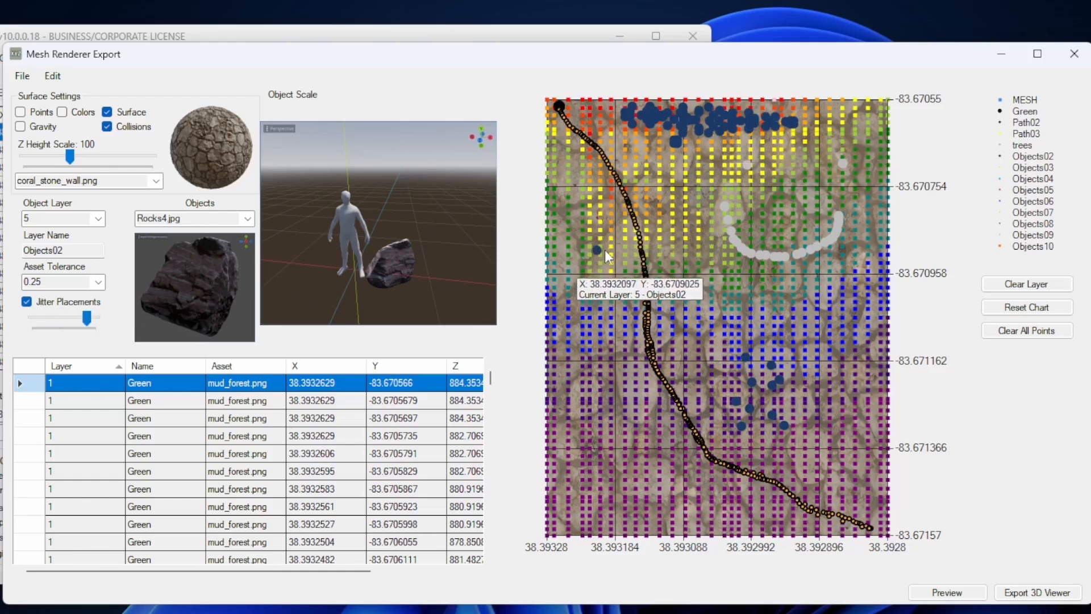
mouse_move(605, 254)
mouse_down()
mouse_move(633, 257)
mouse_move(655, 286)
mouse_move(632, 401)
mouse_move(650, 451)
mouse_move(749, 487)
mouse_move(791, 485)
mouse_move(788, 472)
mouse_up()
Inspect the rocks scattered around the path up close in the 3D preview
key(q)
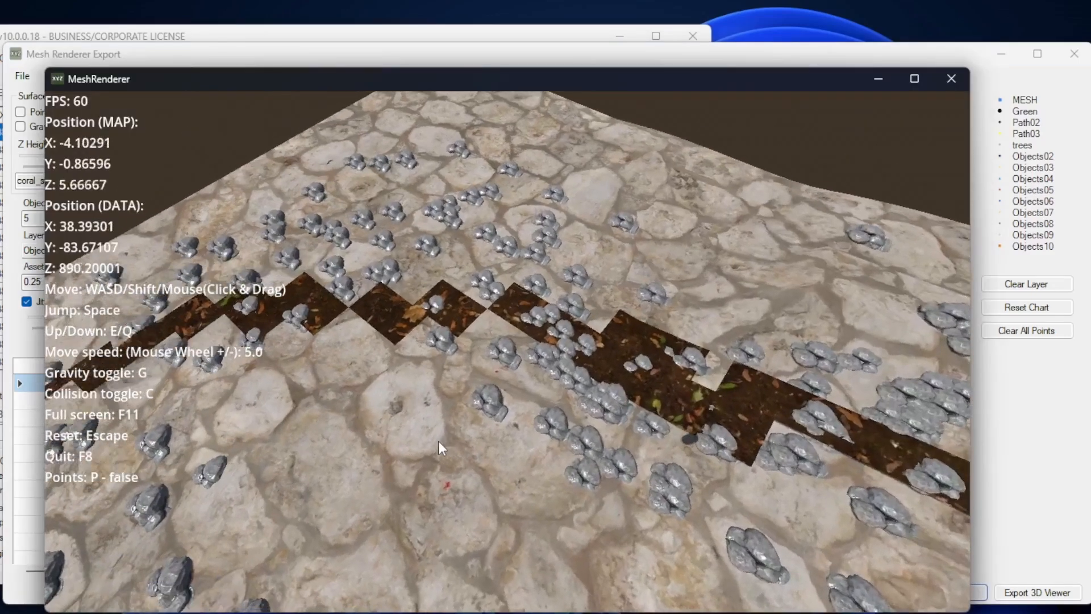
drag(438, 441, 370, 465)
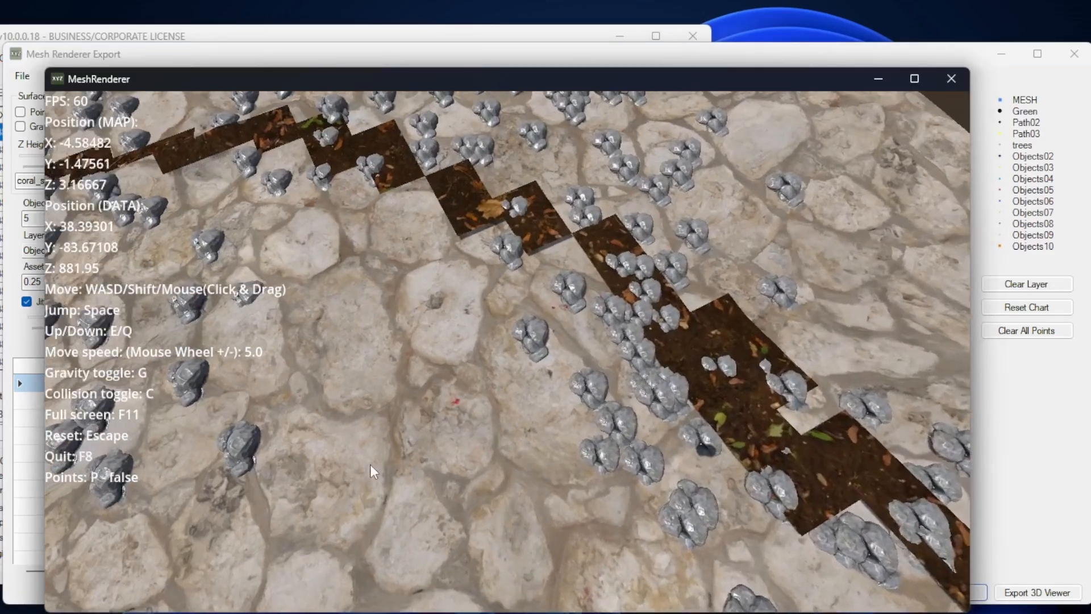
scroll(243, 422, up, 1)
drag(354, 342, 783, 302)
key(w)
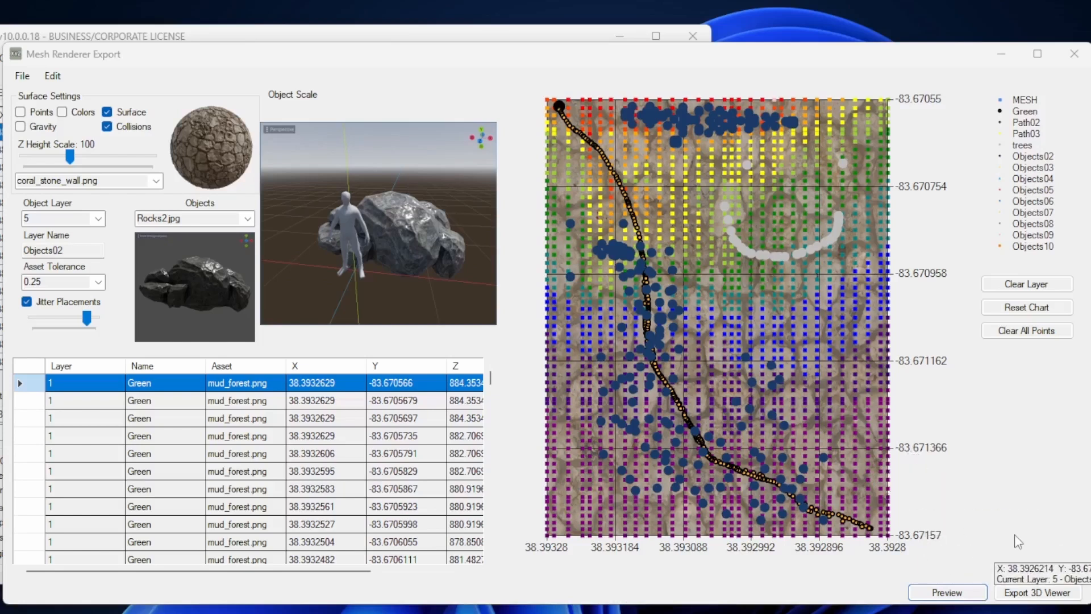
Open a new 3D preview, bring its window fully into view and aim the camera at the path and scattered rocks
click(974, 595)
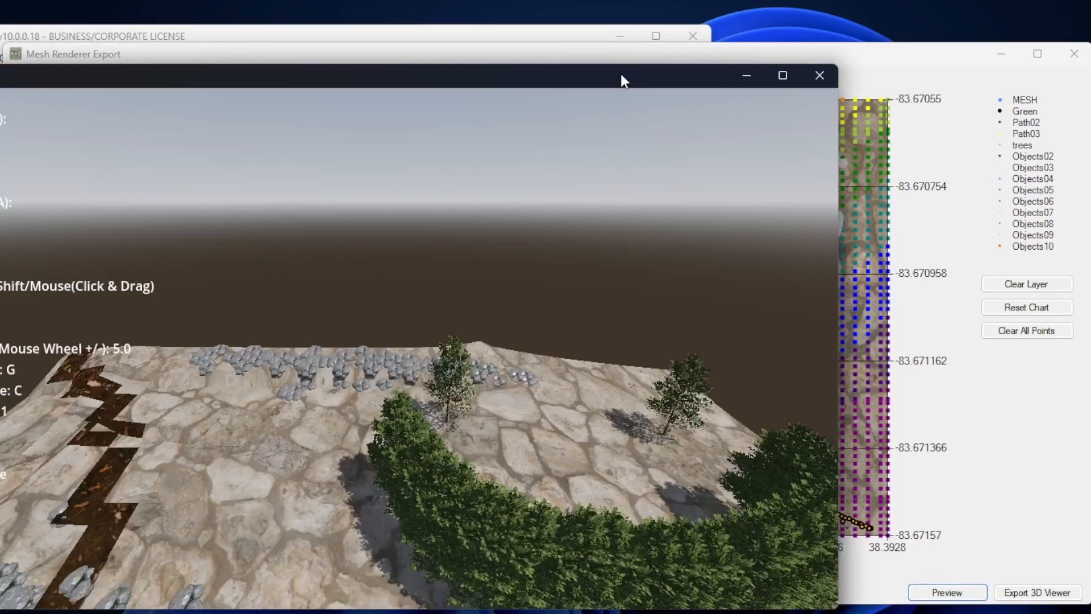
drag(619, 71, 739, 70)
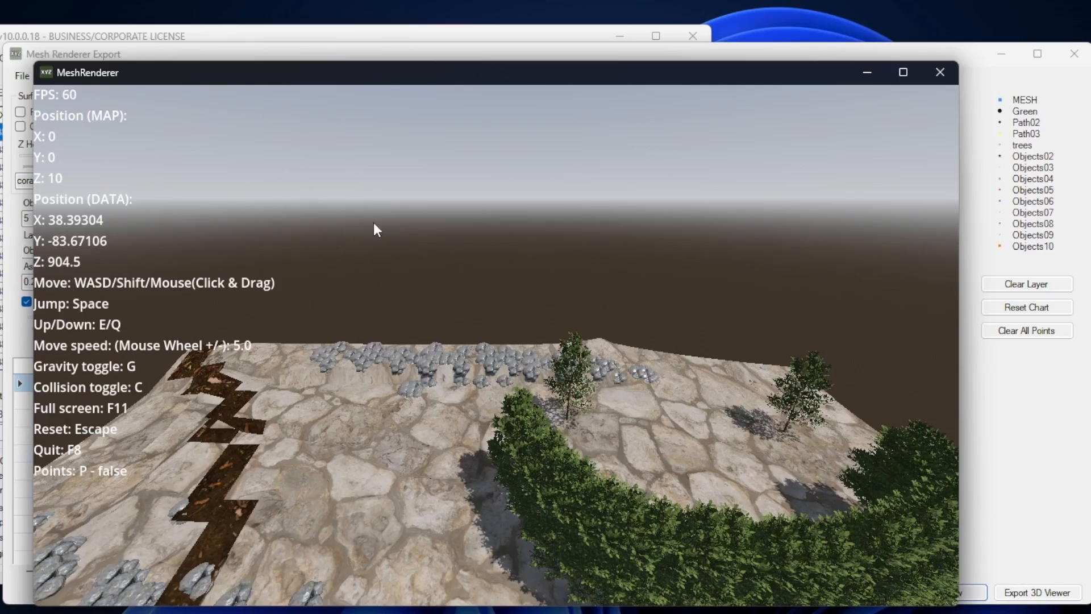
drag(374, 226, 100, 293)
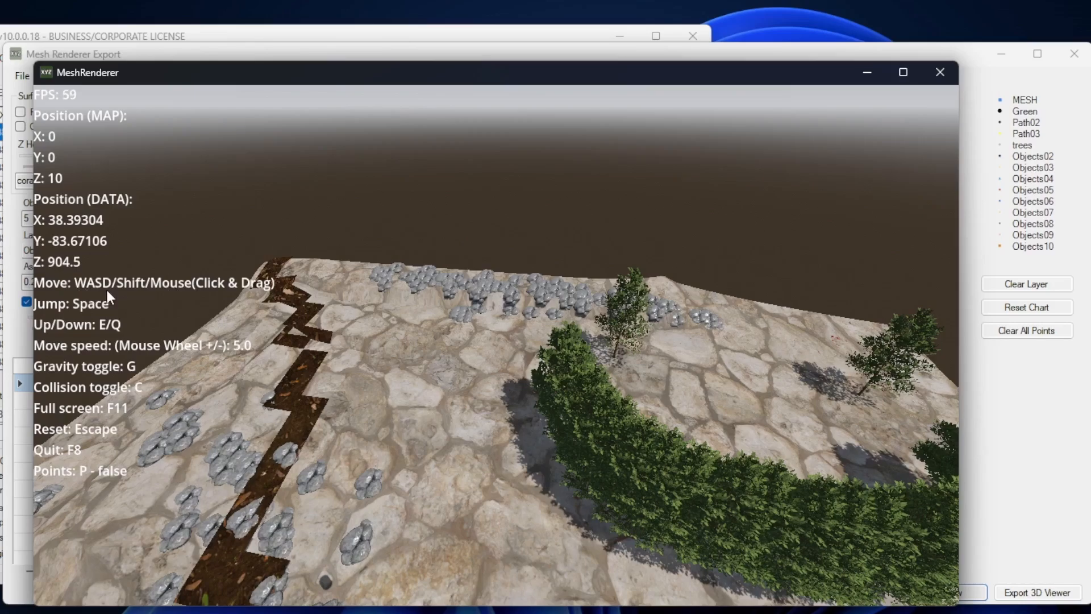
drag(254, 319, 401, 327)
Move the 3D viewpoint forward, backward and sideways over the surface to view the path, rocks and trees
key(w)
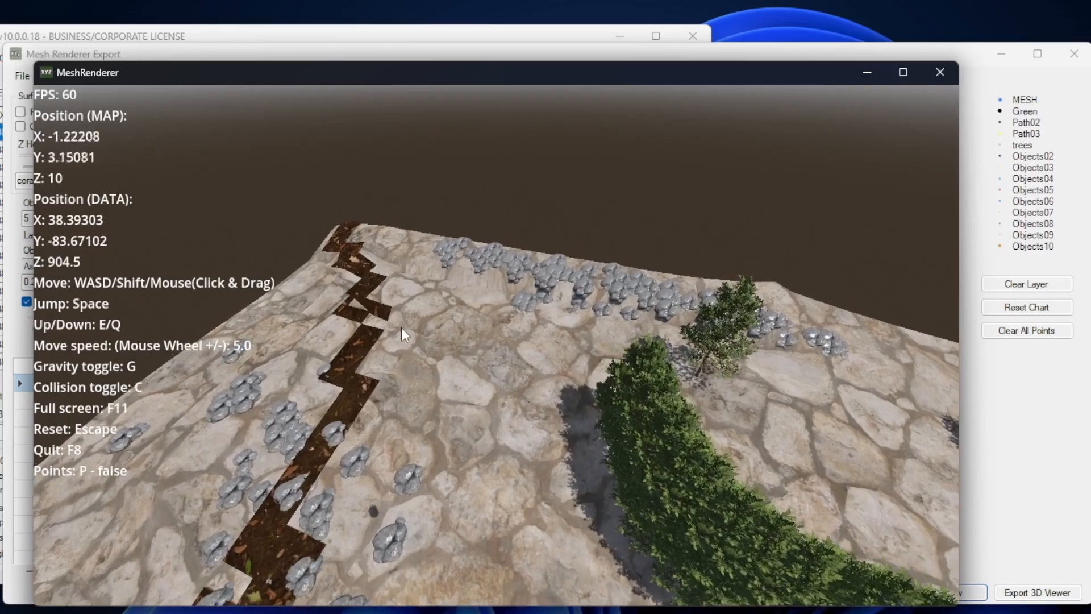
key(s)
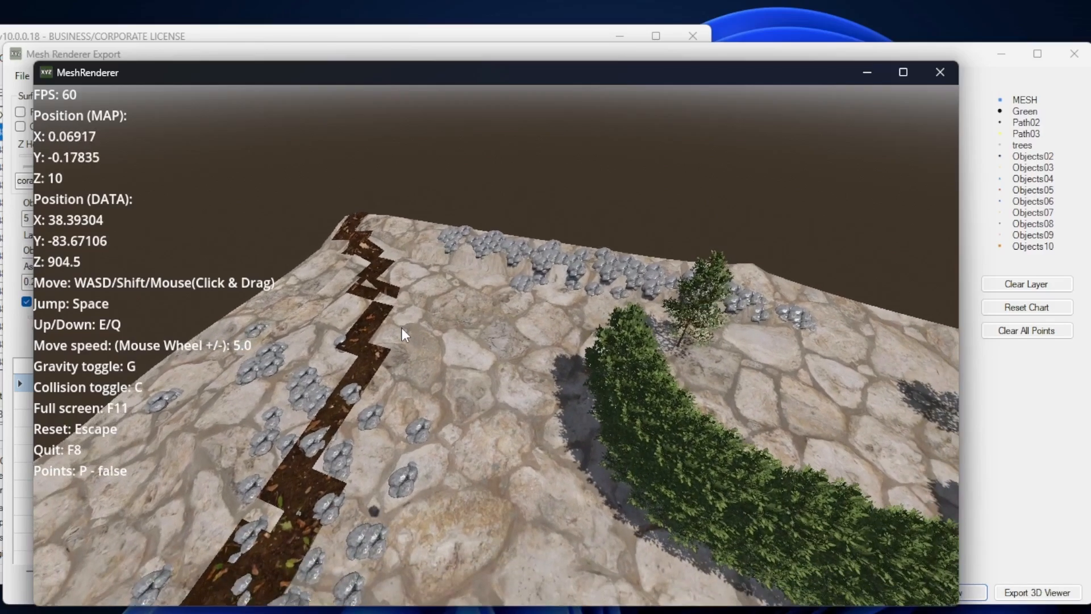
key(a)
key(d)
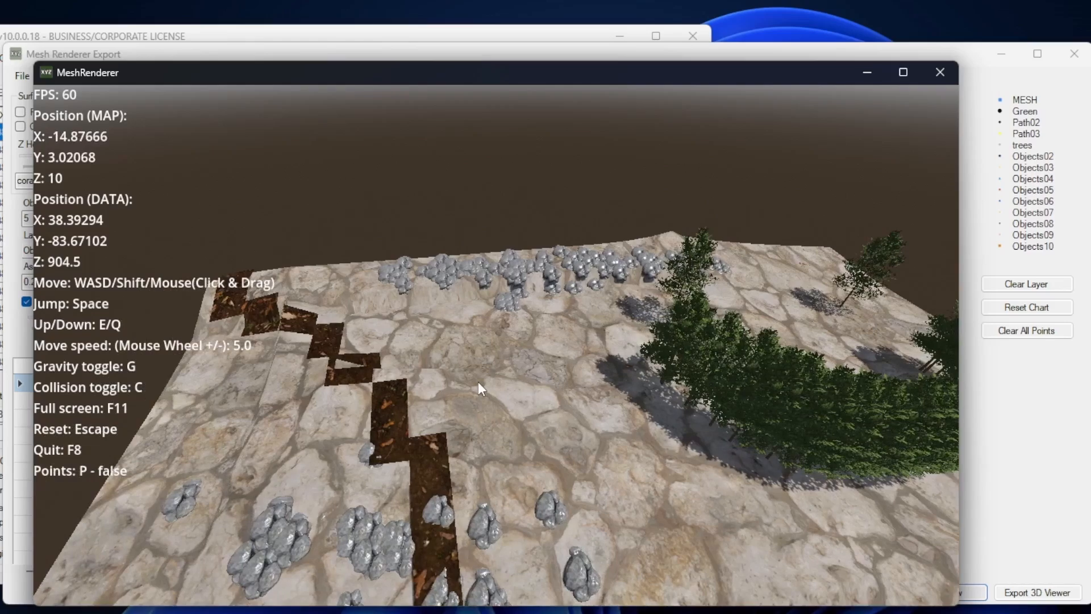
key(a)
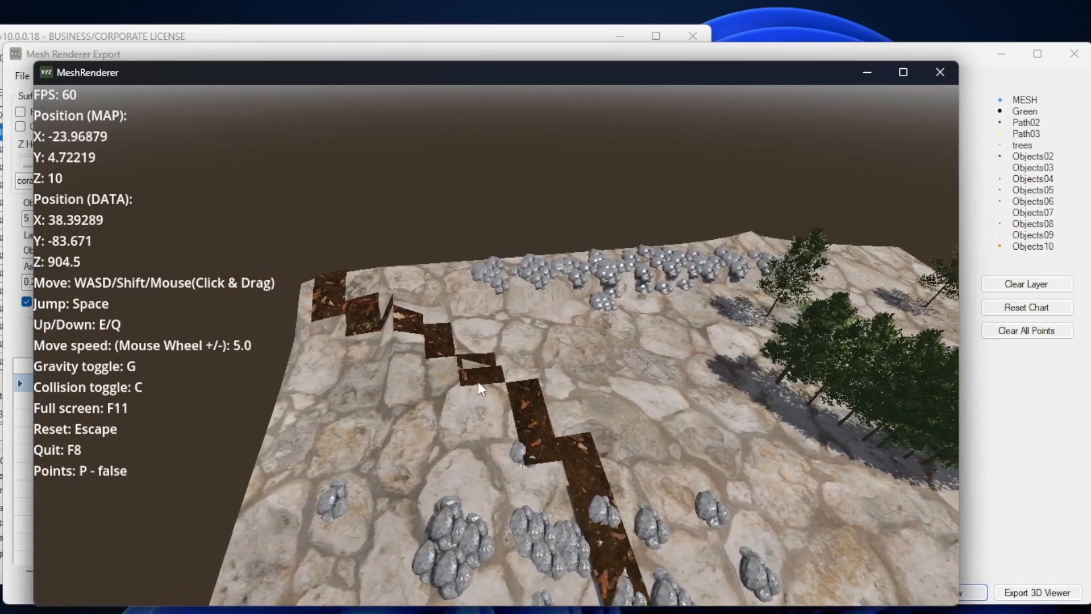
key(d)
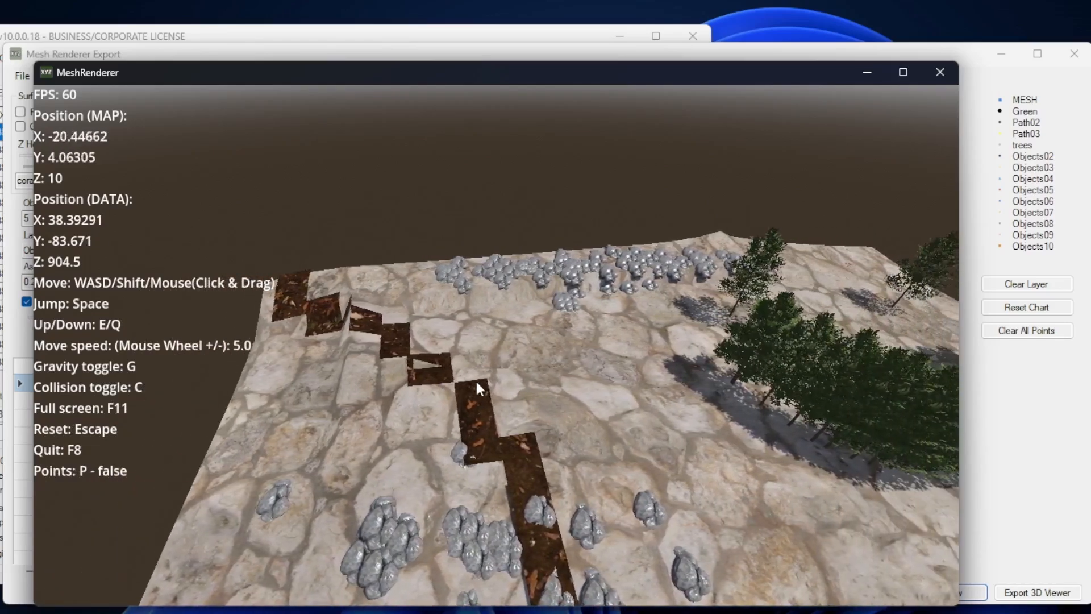
key(d)
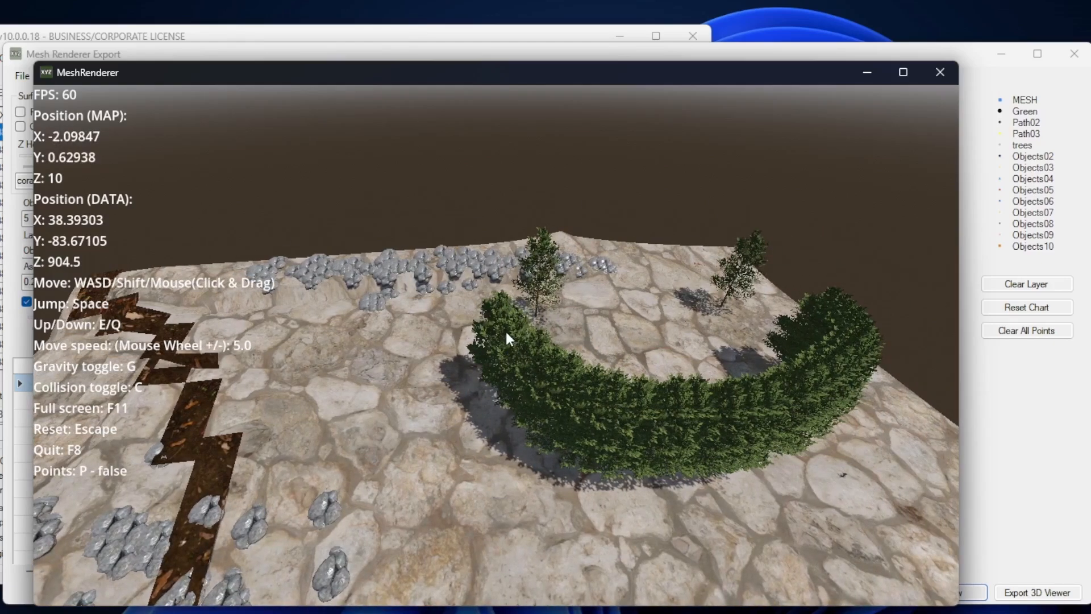
Turn the preview camera, then raise and lower the viewpoint to view the rocks and trees from different heights
drag(520, 255, 157, 415)
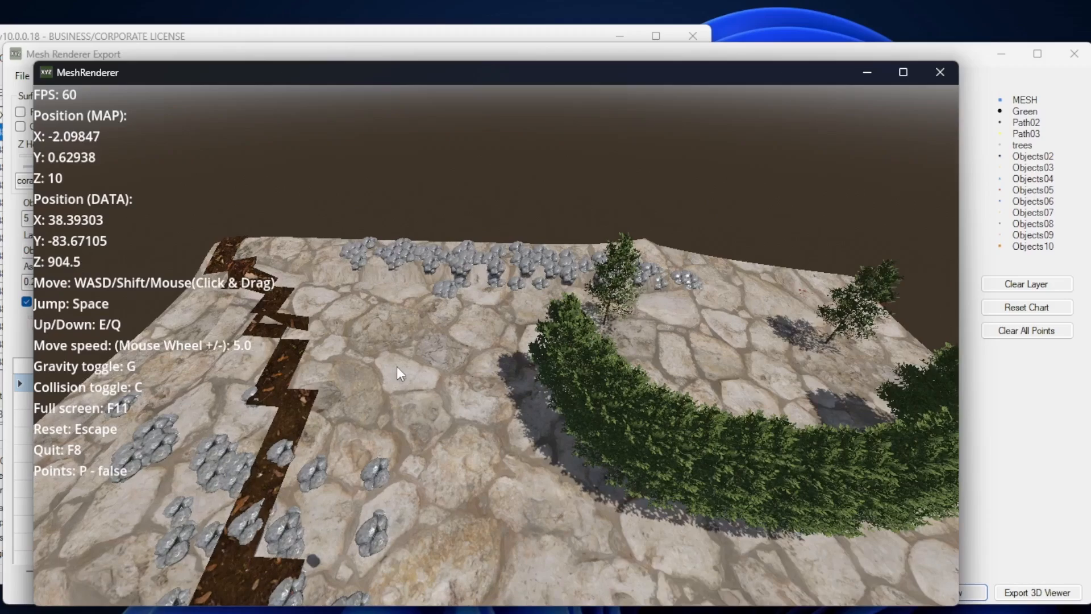
key(e)
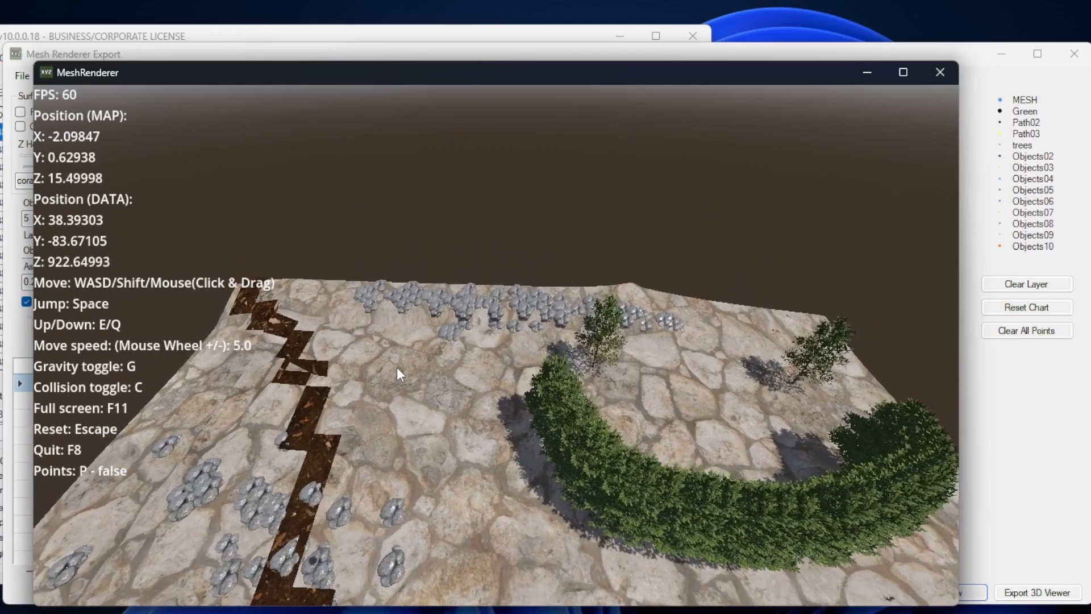
key(q)
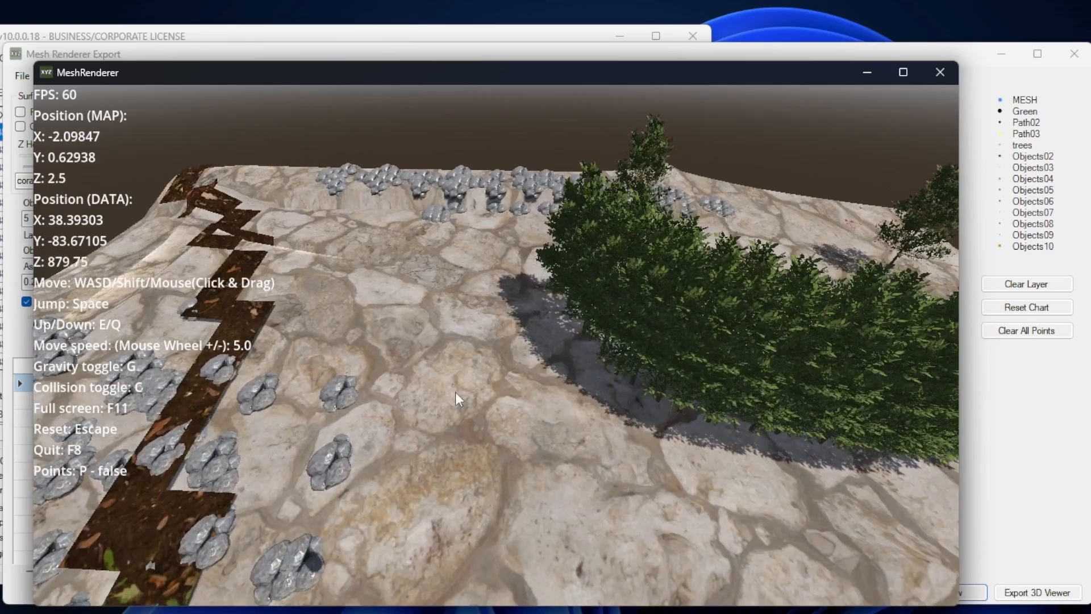
drag(412, 373, 421, 373)
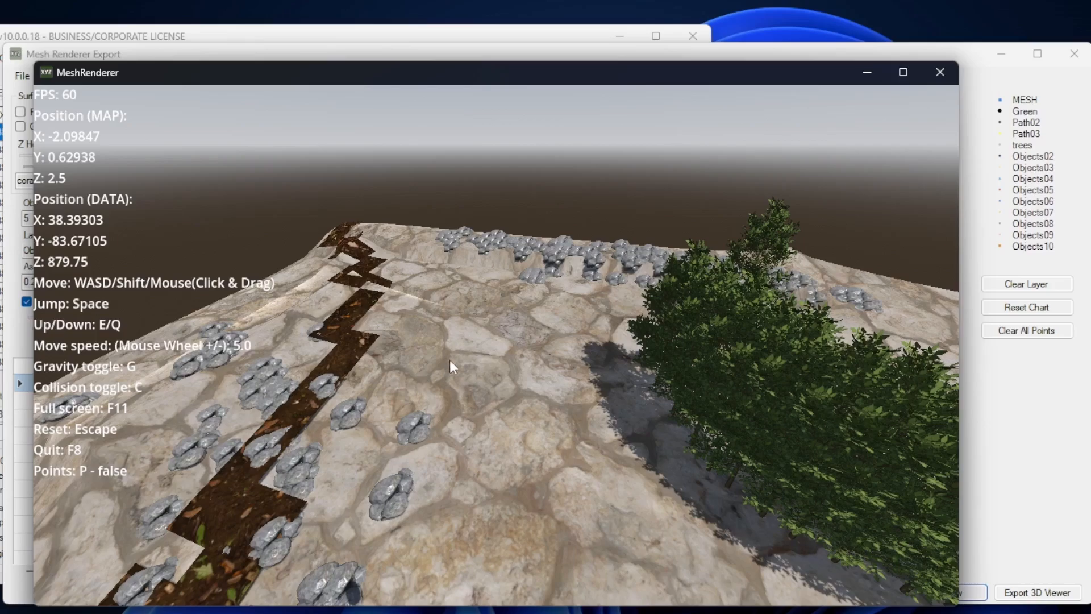
Turn on gravity in the terrain preview and explore the surface on foot, jumping beside the row of trees
key(g)
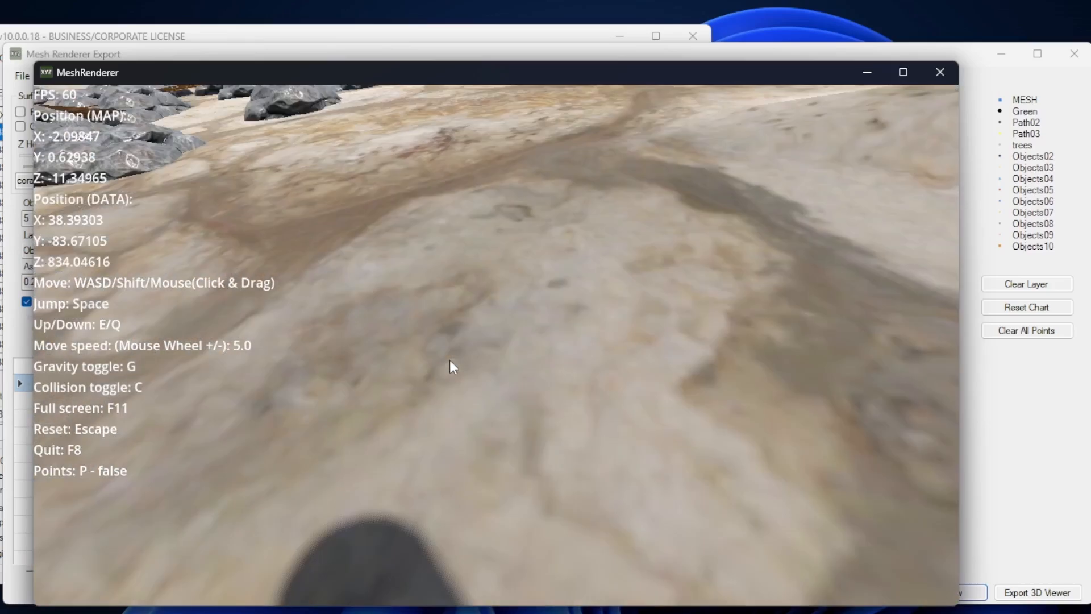
drag(473, 359, 960, 397)
key(w)
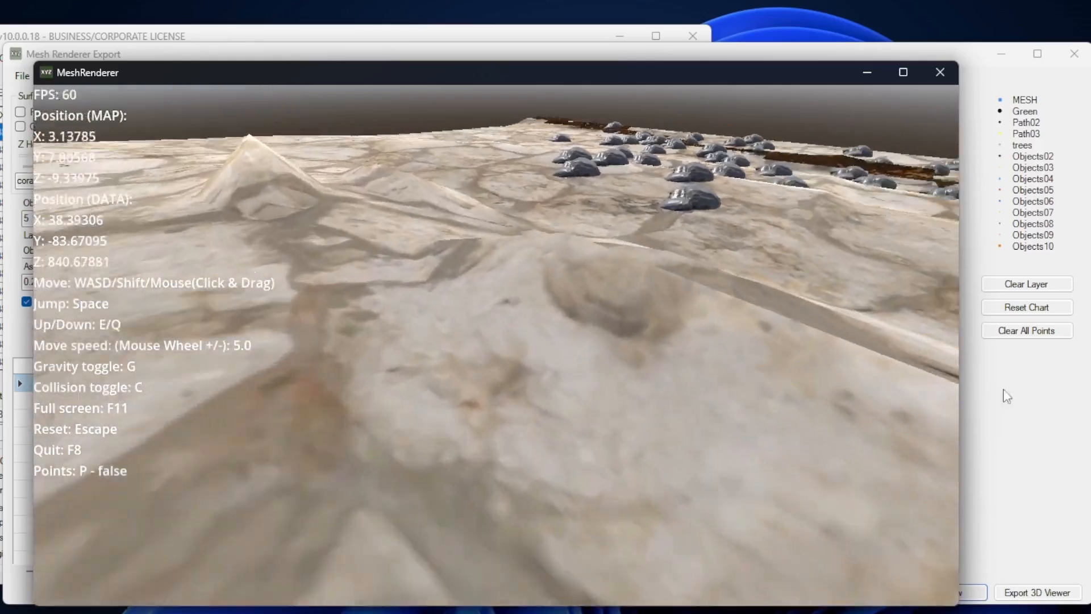
drag(1070, 413, 708, 262)
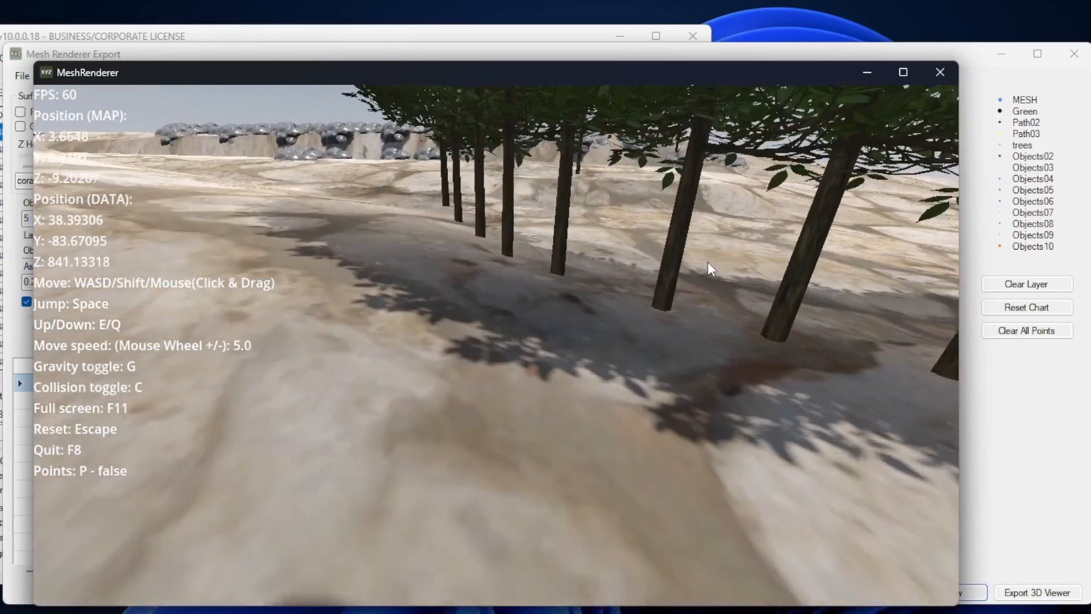
key(space)
key(space)
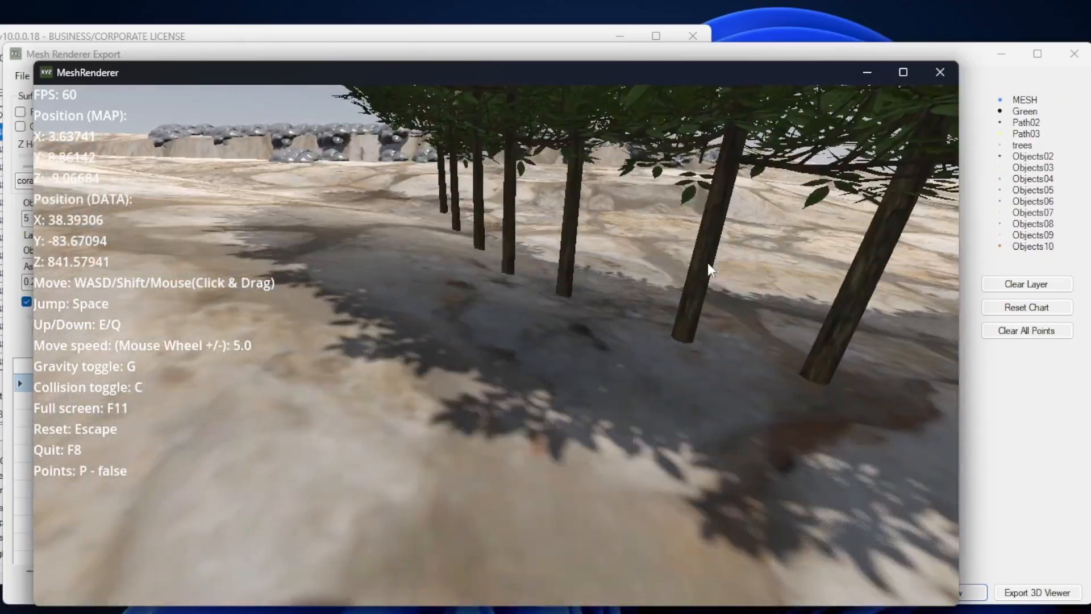
key(space)
drag(708, 262, 222, 257)
key(w)
drag(386, 276, 277, 284)
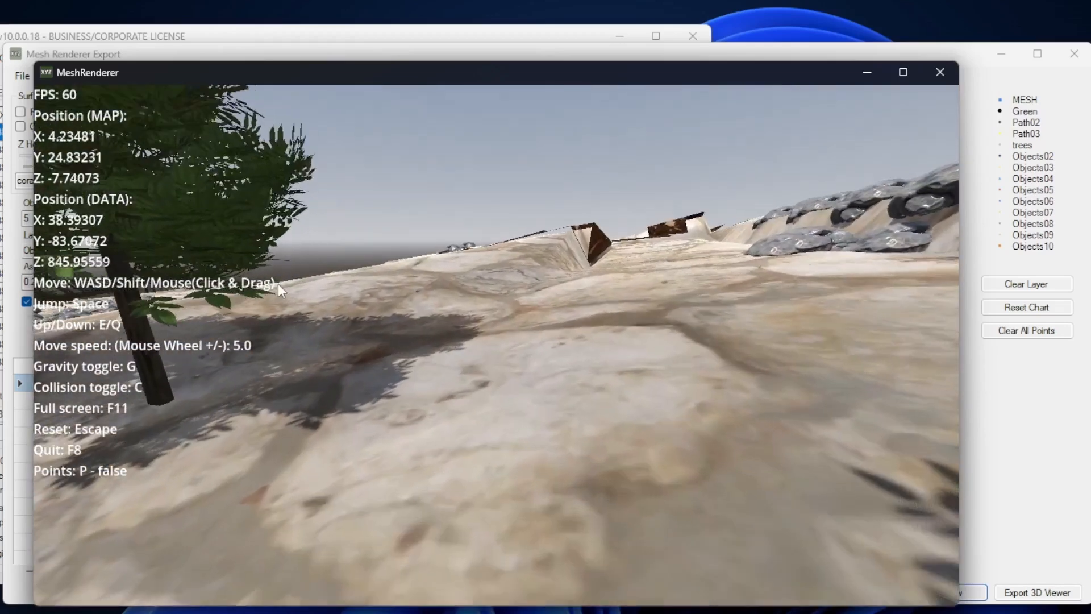
Raise the move speed to 20 while walking across the terrain, and return it to 5
scroll(318, 344, up, 1)
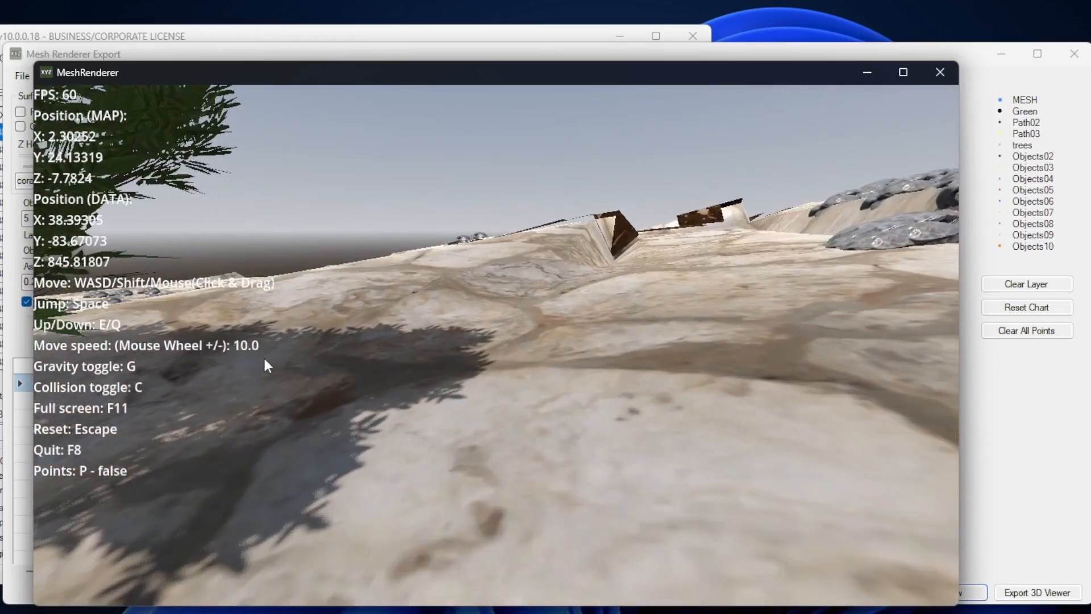
scroll(259, 343, up, 1)
key(w)
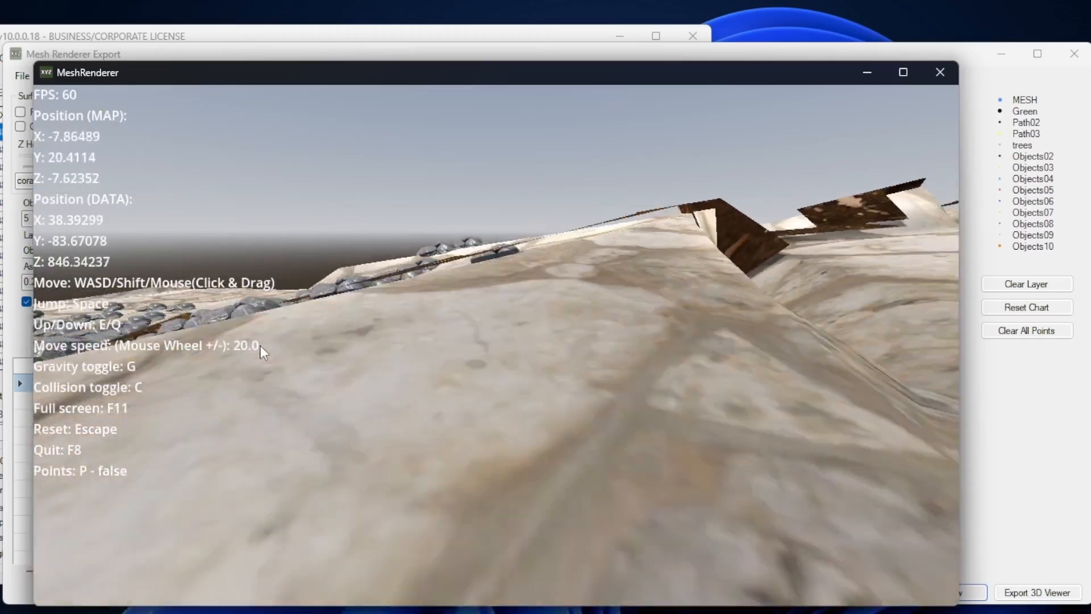
scroll(261, 345, down, 1)
scroll(260, 345, down, 3)
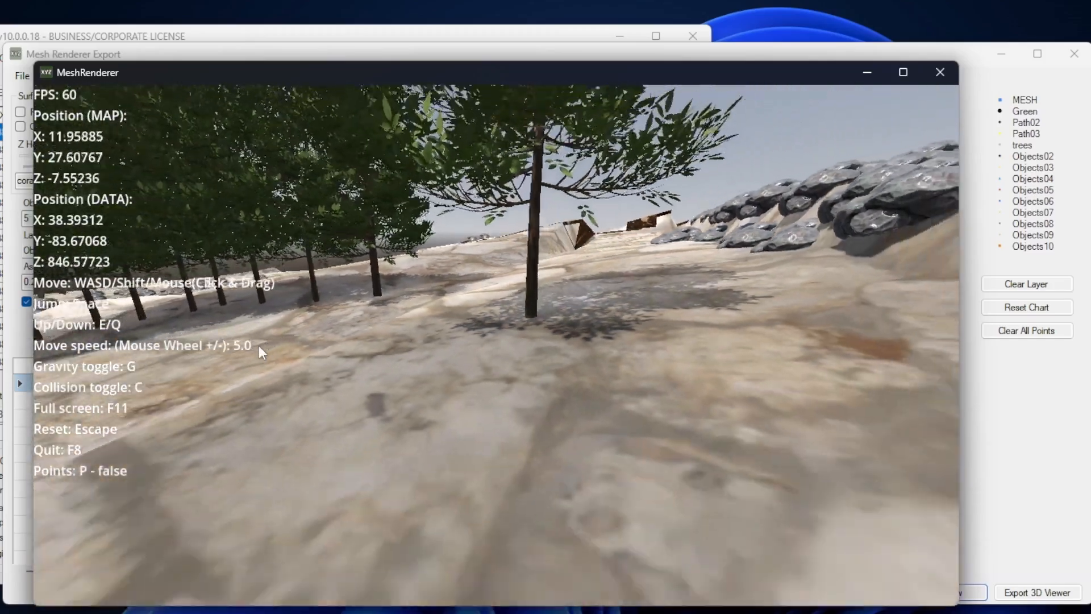
scroll(292, 339, up, 1)
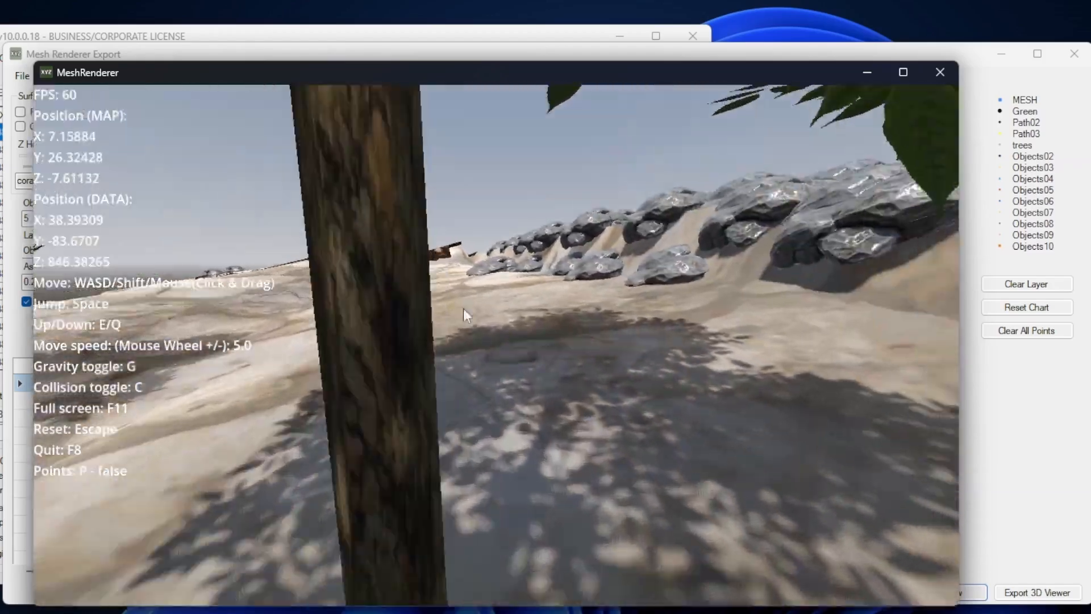
Turn the view away from the trees and walk across the terrain toward the scattered rocks
drag(463, 309, 548, 303)
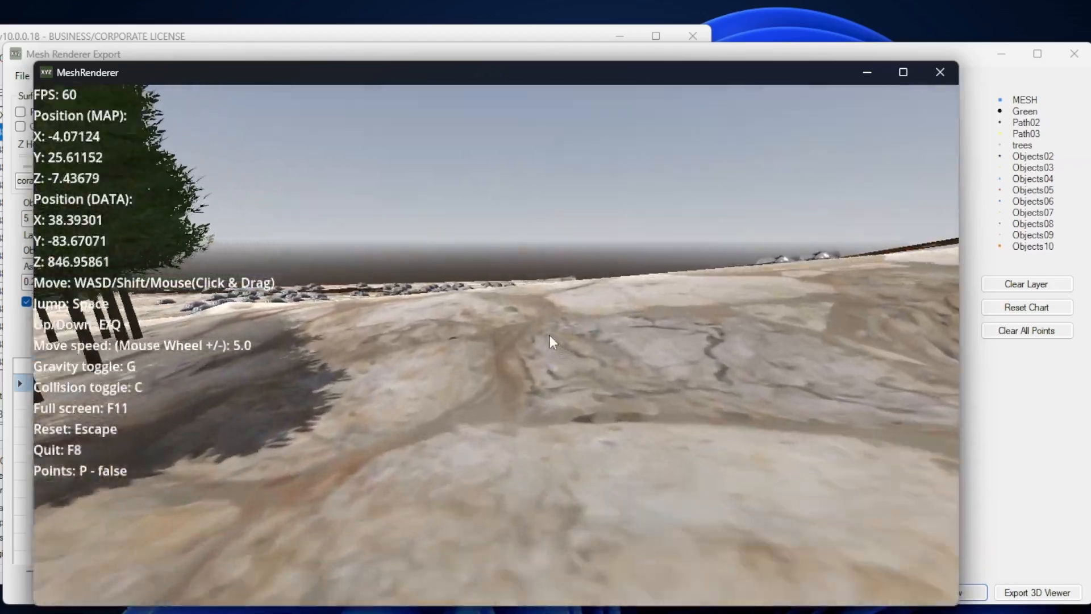
drag(550, 337, 496, 320)
key(w)
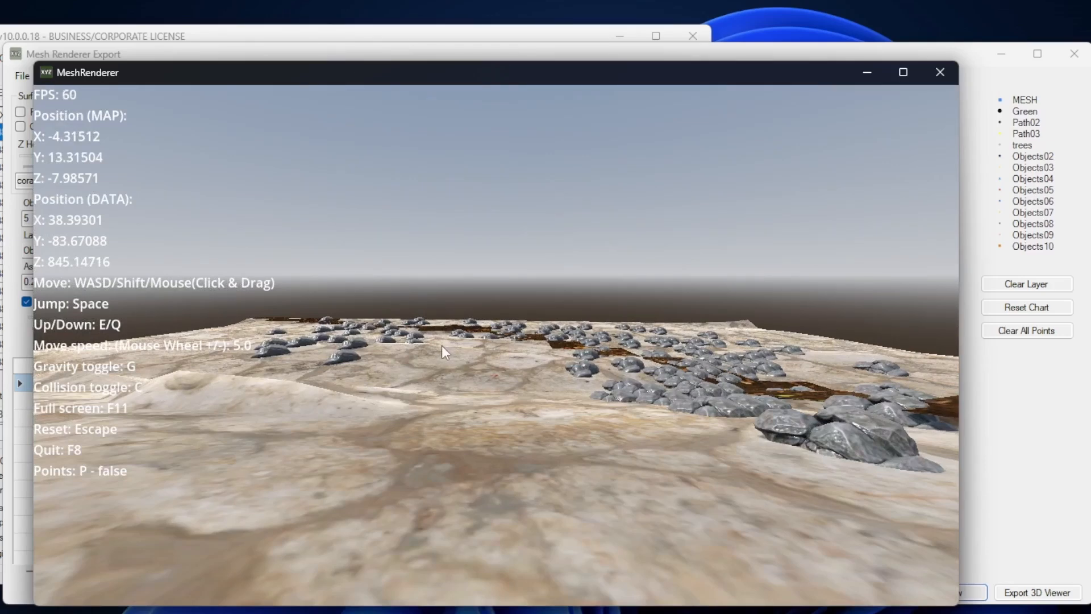
Descend below the terrain mesh, reset the position to the starting point and quit the preview
key(q)
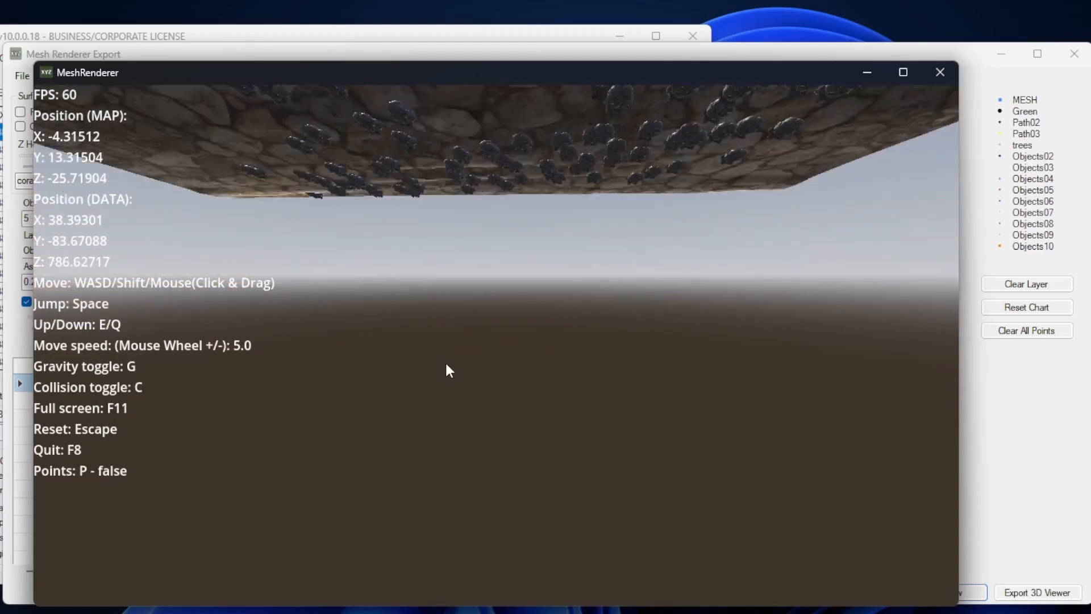
key(q)
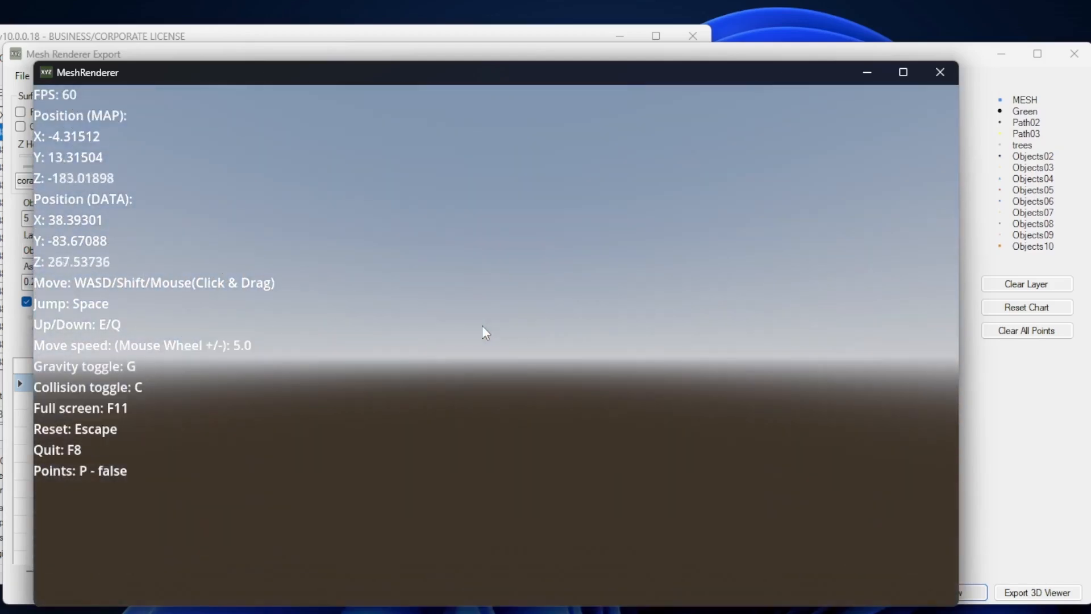
key(q)
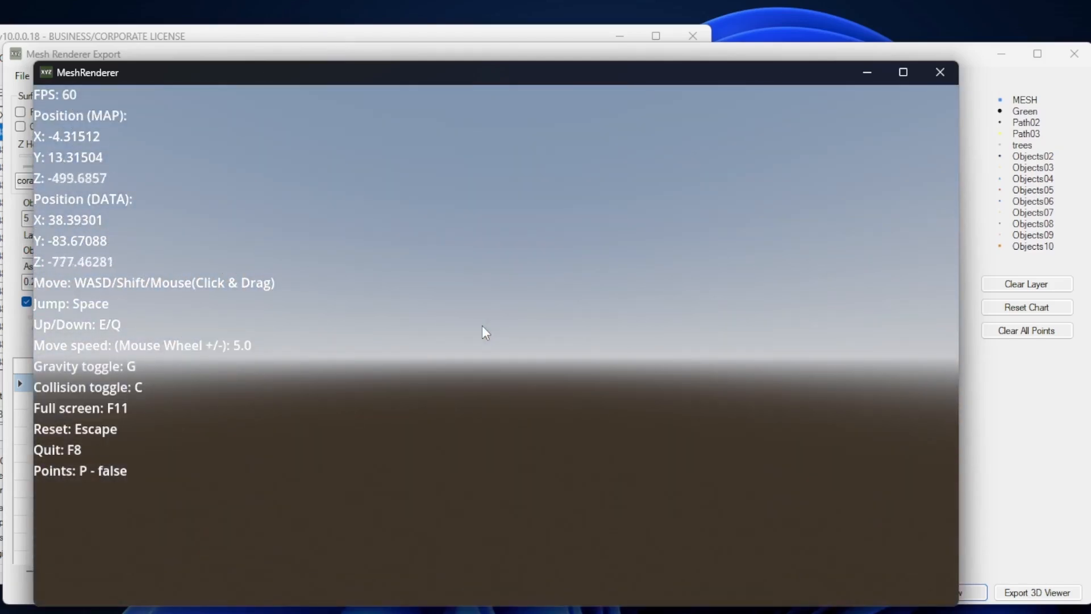
key(Escape)
drag(482, 326, 488, 153)
key(Escape)
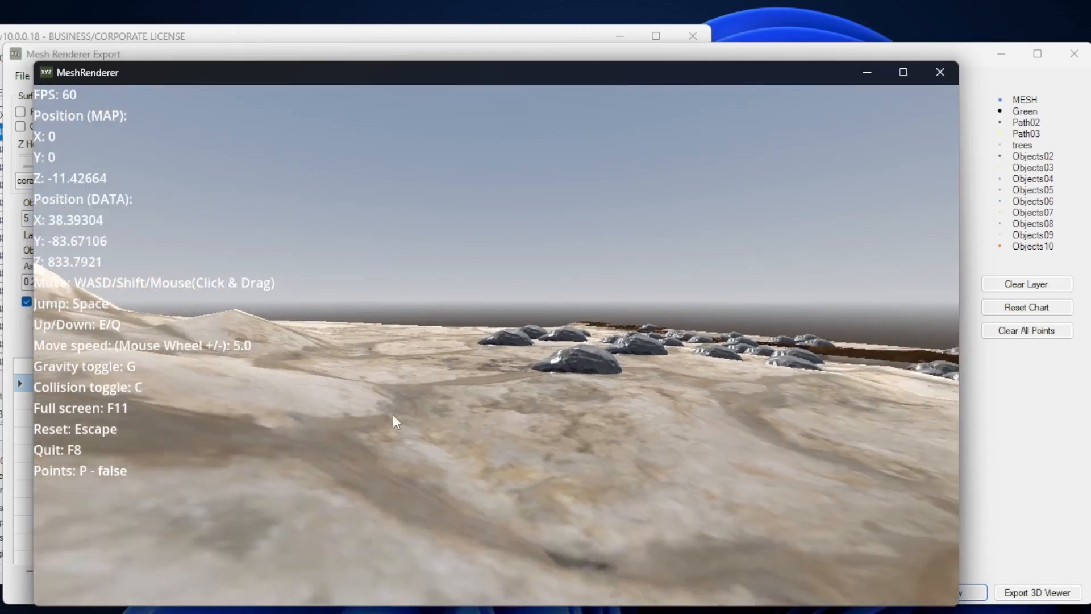
key(F8)
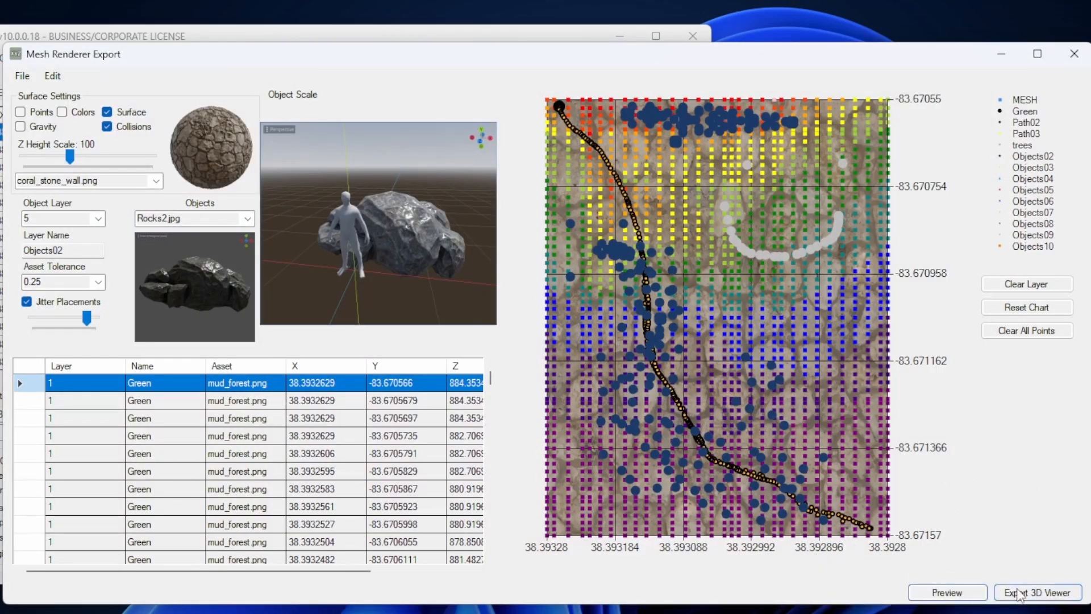
Export the 3D viewer as an XYZ Mesh Model Project executable named Sample Name
click(1050, 596)
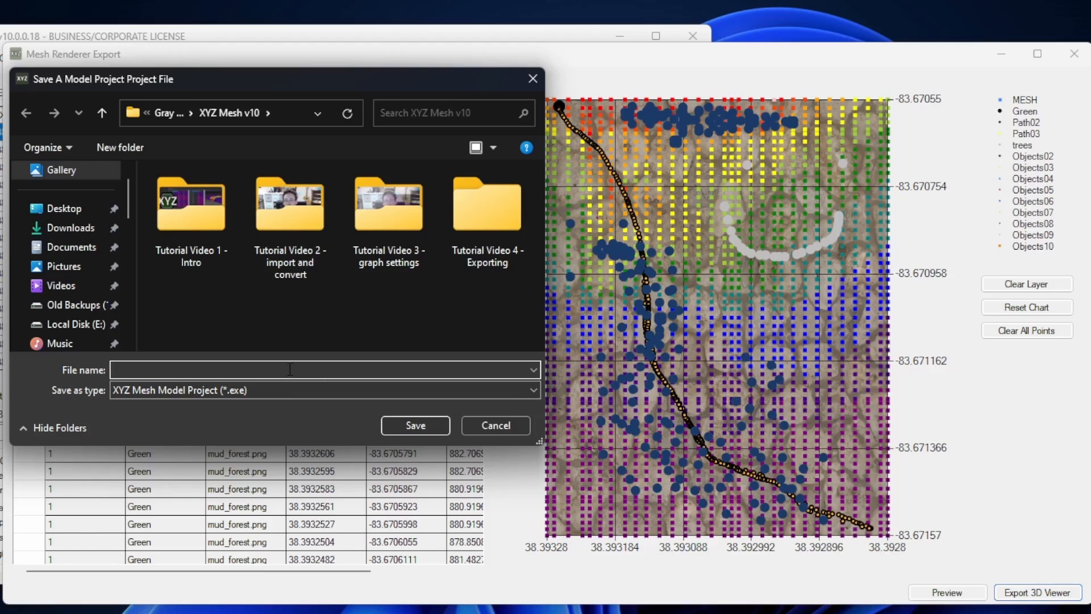
text(Sample Name)
key(Return)
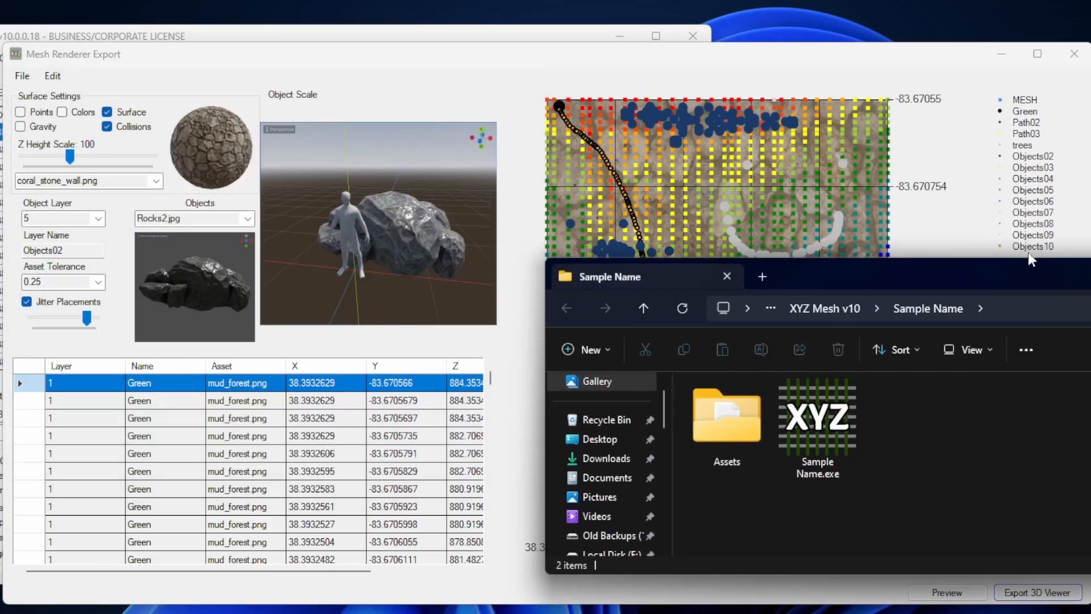
Maximize the exported Sample Name folder window, inspect the data files in Assets and return to the project folder
mouse_move(1033, 269)
mouse_down()
mouse_move(916, 186)
mouse_move(692, 159)
mouse_up()
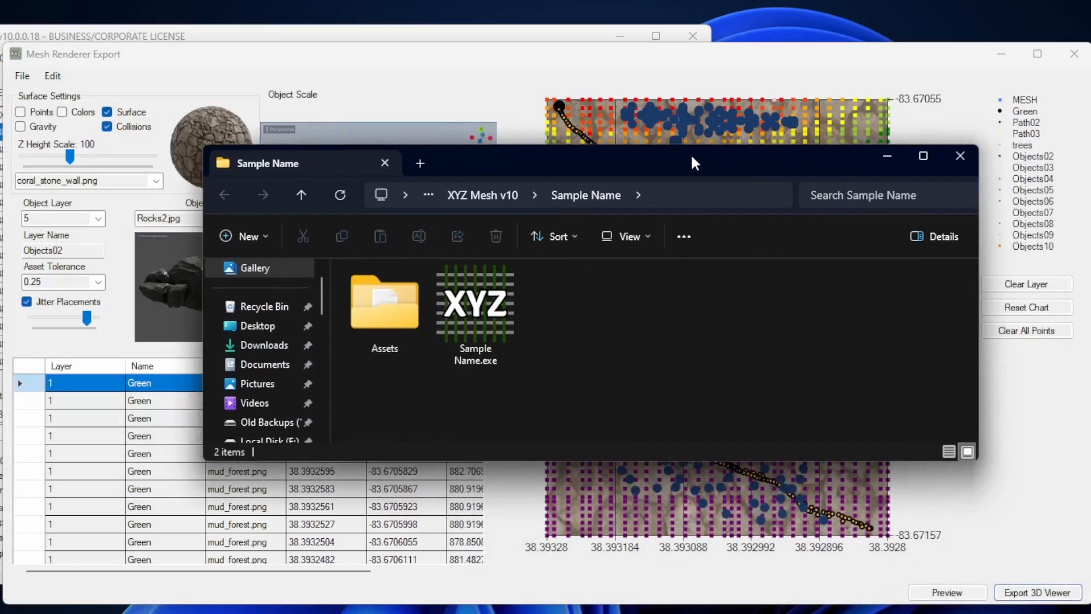
click(922, 157)
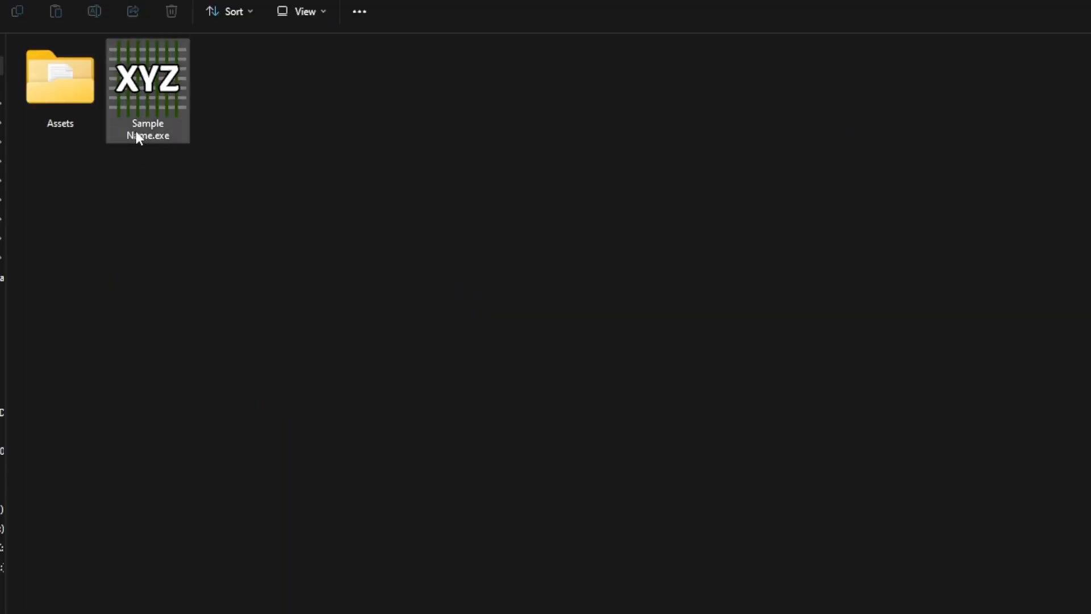
double_click(81, 90)
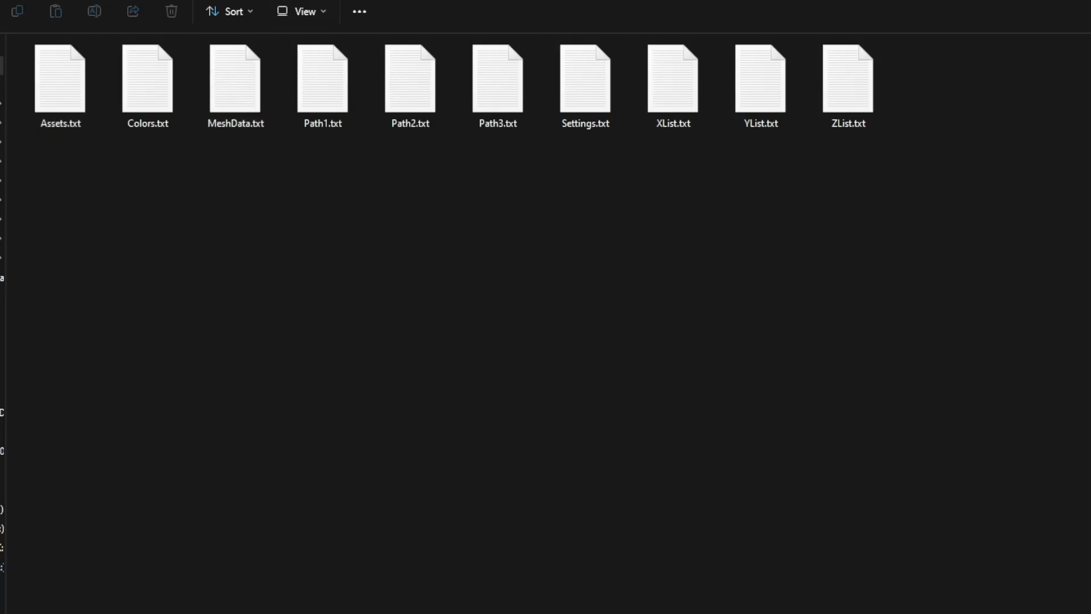
key(alt+Left)
Launch Sample Name.exe, look around the exported terrain and close the viewer
click(134, 92)
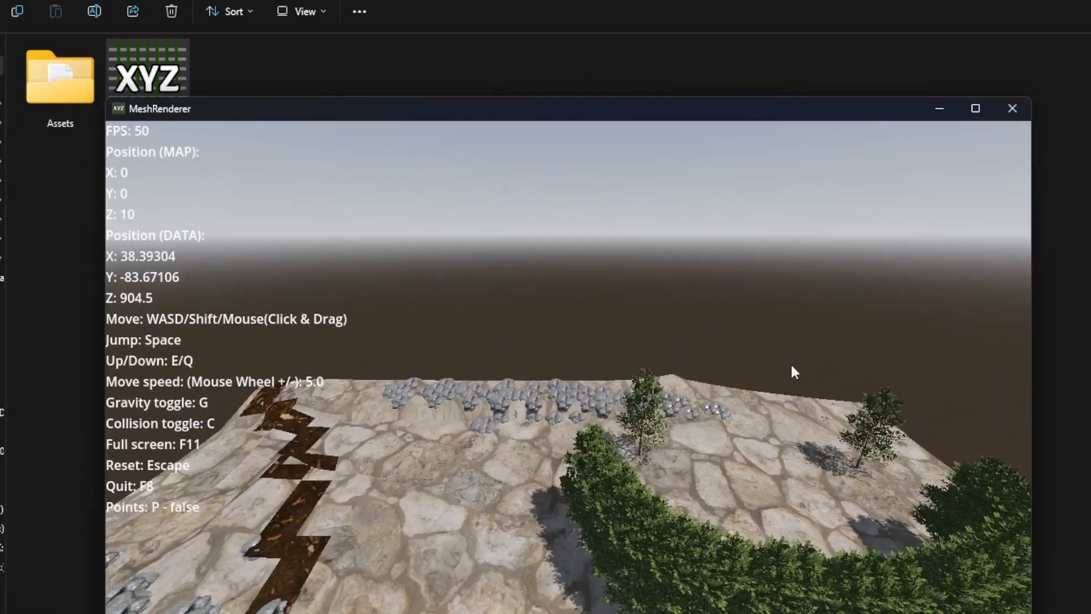
drag(794, 372, 903, 445)
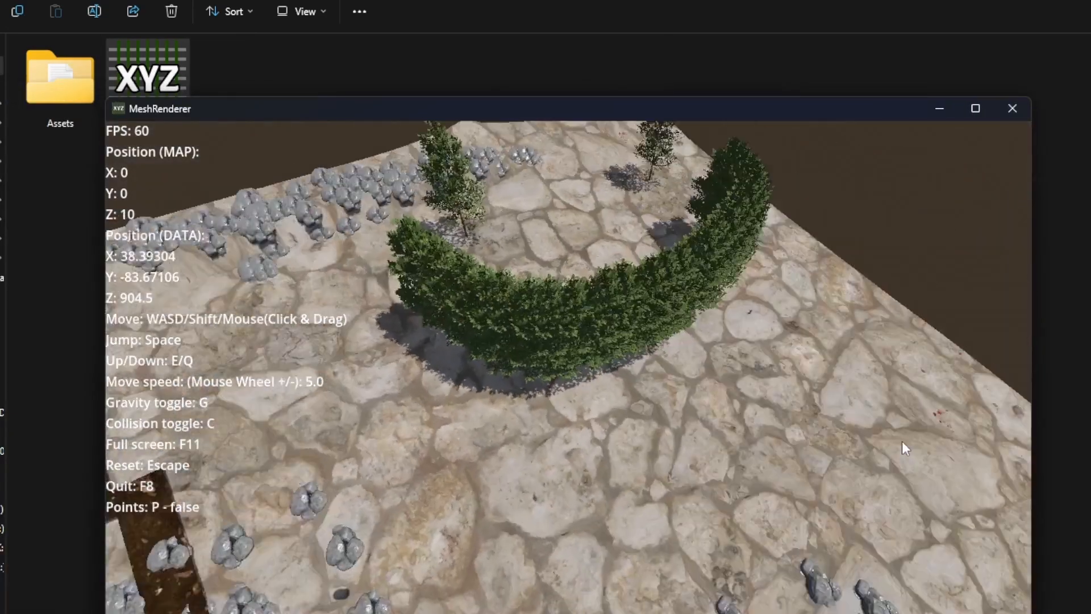
click(1012, 108)
Go up to the XYZ Mesh v10 folder, check the Sample Name folder's size in its properties and close them
key(alt+Left)
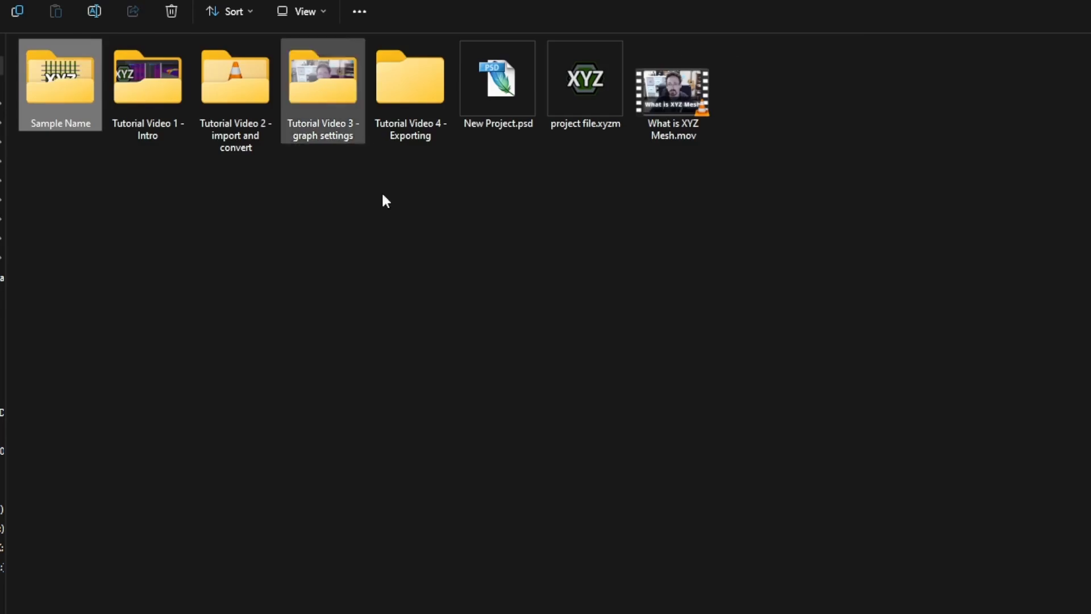
right_click(69, 89)
click(175, 607)
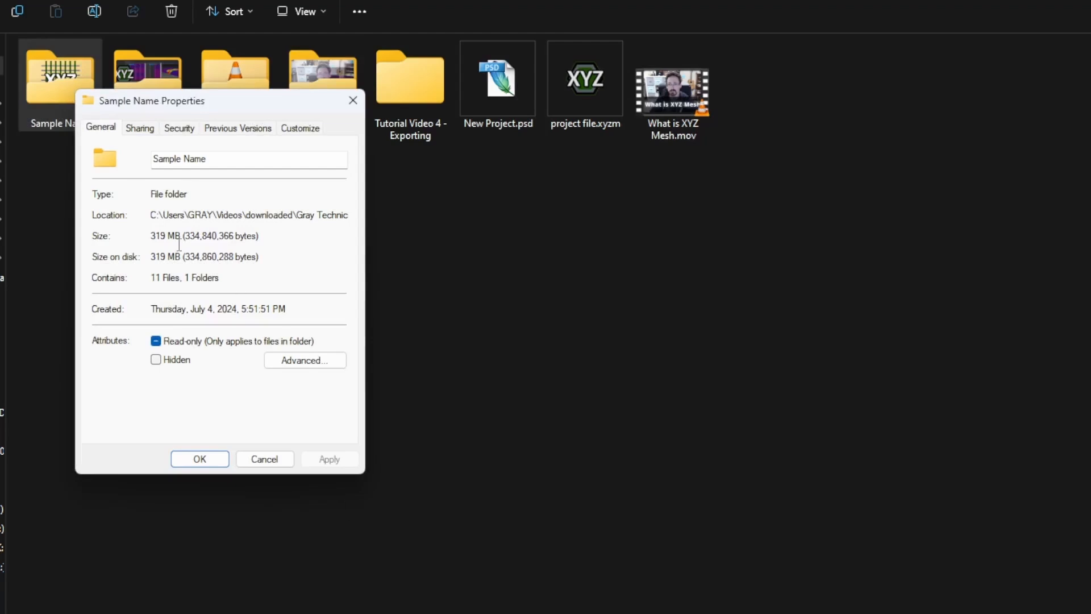
mouse_move(155, 236)
mouse_down()
mouse_move(181, 239)
mouse_move(153, 241)
mouse_up()
click(152, 241)
key(Escape)
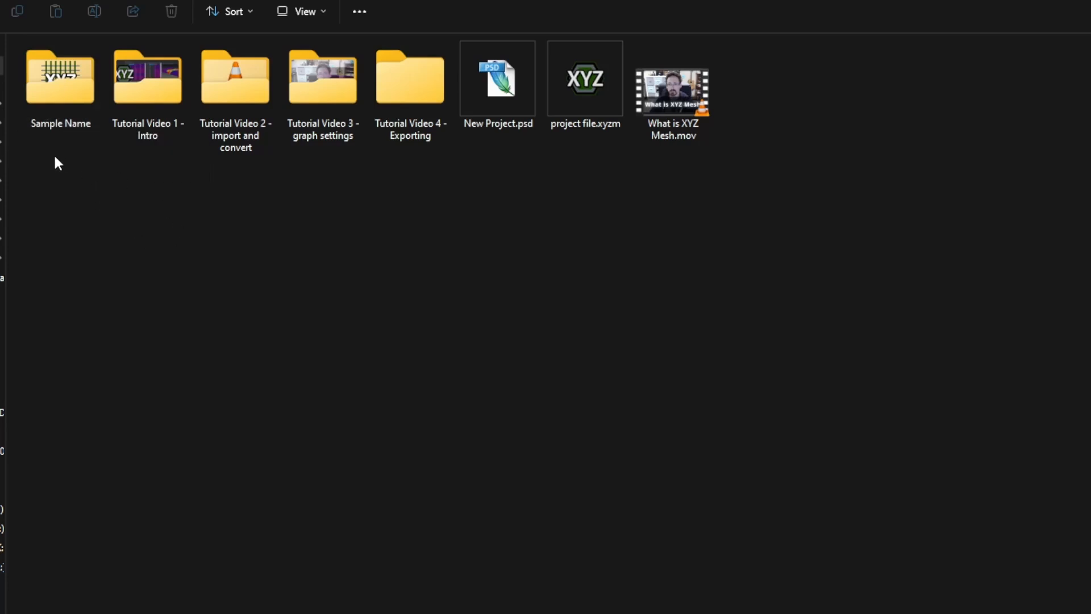
Reopen the Sample Name folder and examine its Assets folder and executable
double_click(61, 105)
drag(159, 115, 321, 170)
click(80, 113)
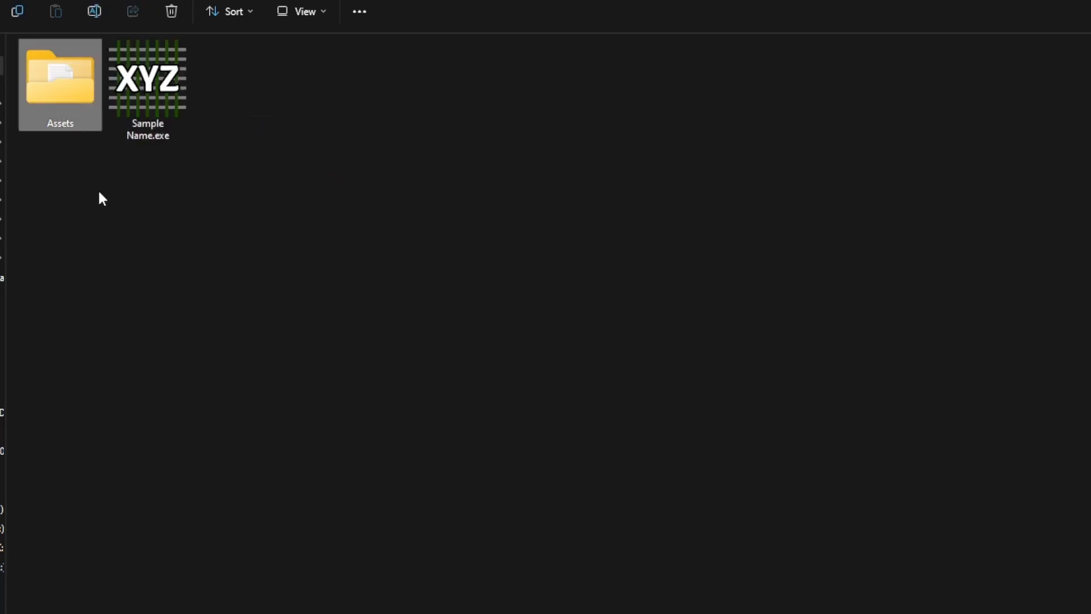
click(148, 103)
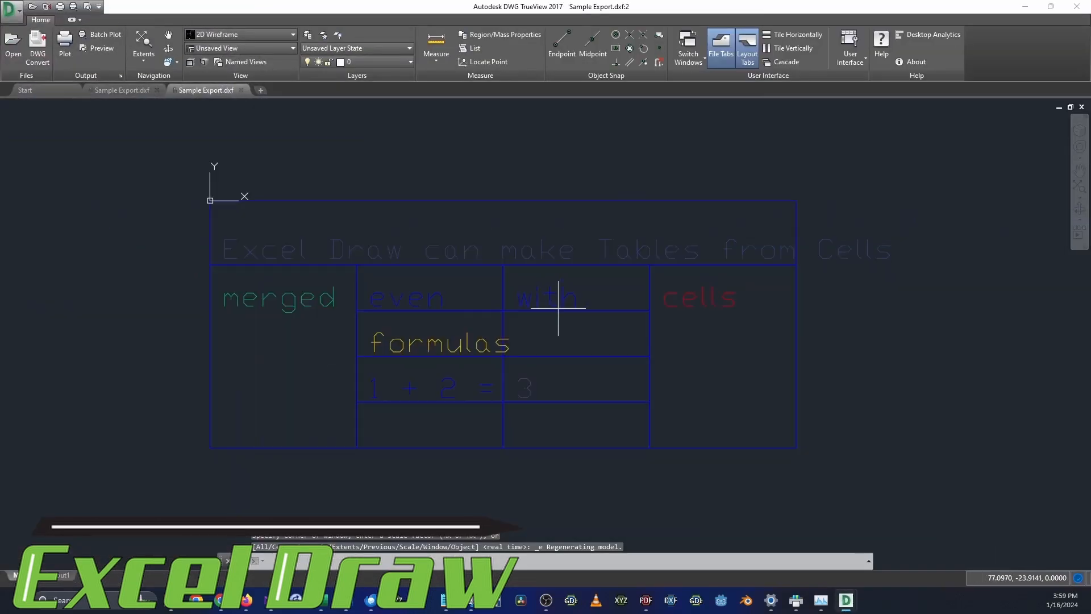
scroll(558, 307, down, 2)
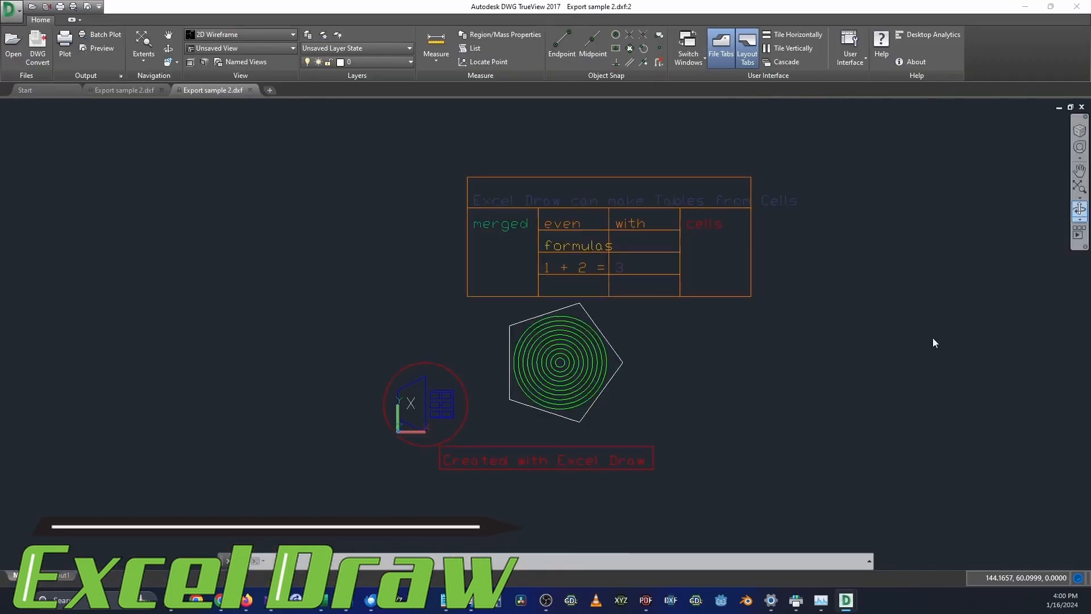
mouse_move(932, 341)
shift+middle_down()
mouse_move(682, 448)
mouse_move(711, 302)
mouse_move(726, 373)
mouse_move(682, 431)
mouse_move(694, 375)
shift+middle_up()
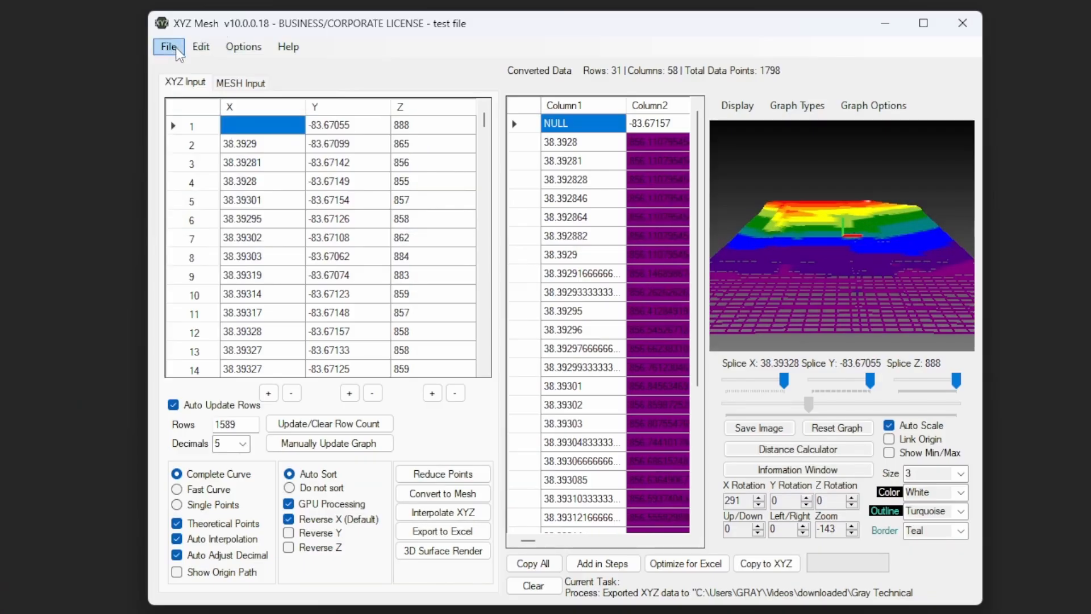
click(177, 50)
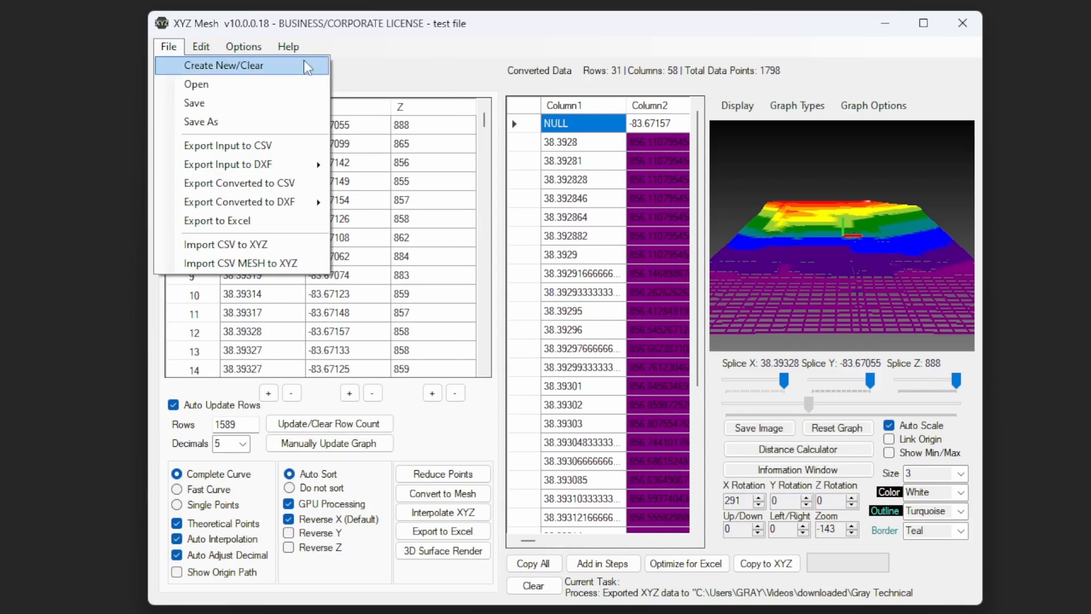
click(335, 30)
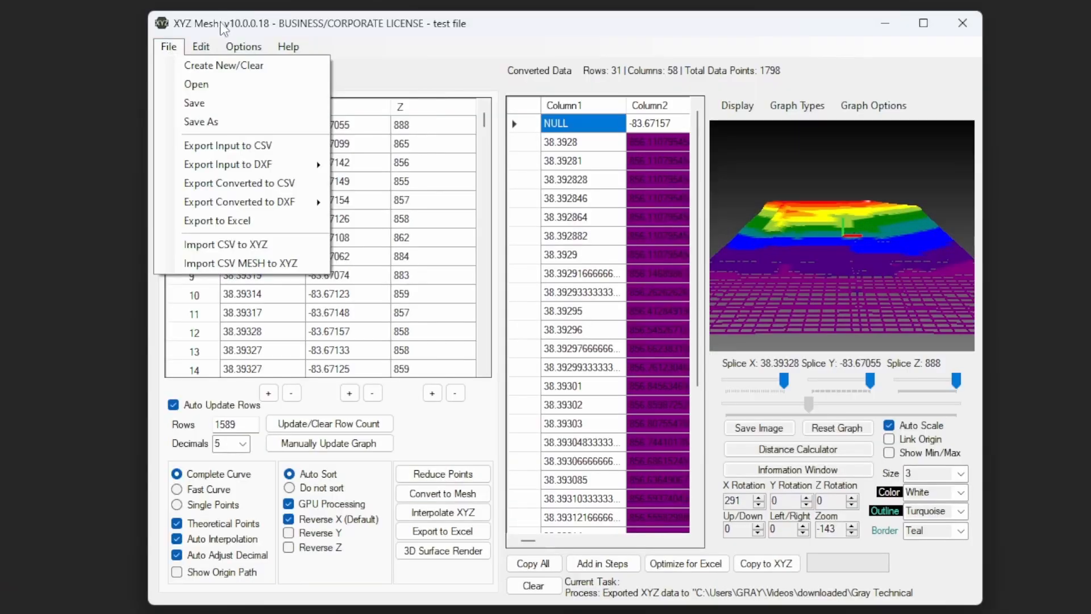
mouse_move(234, 55)
mouse_move(201, 47)
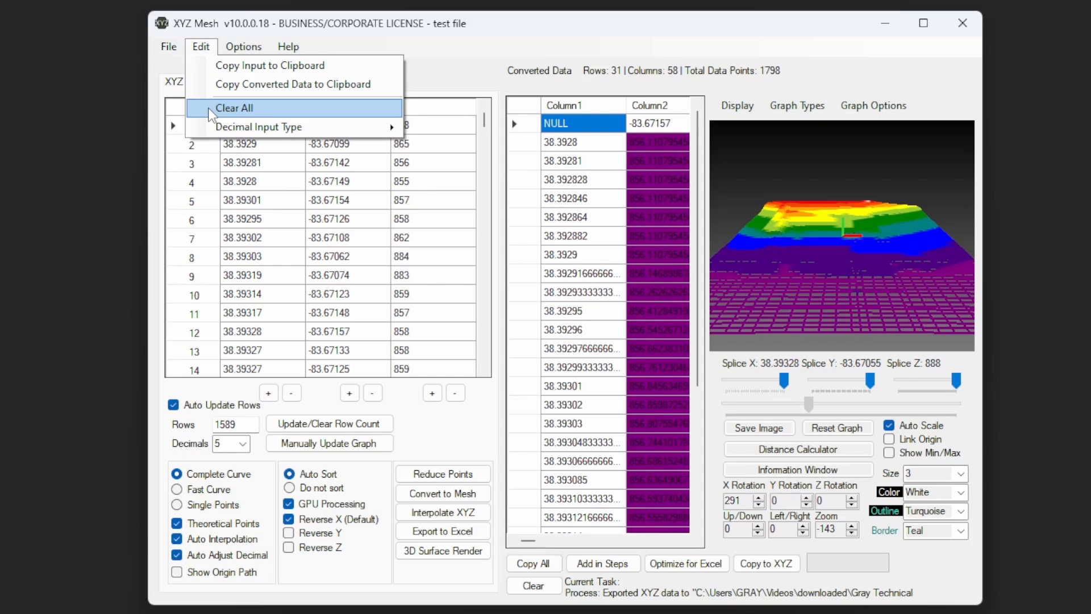
mouse_move(208, 125)
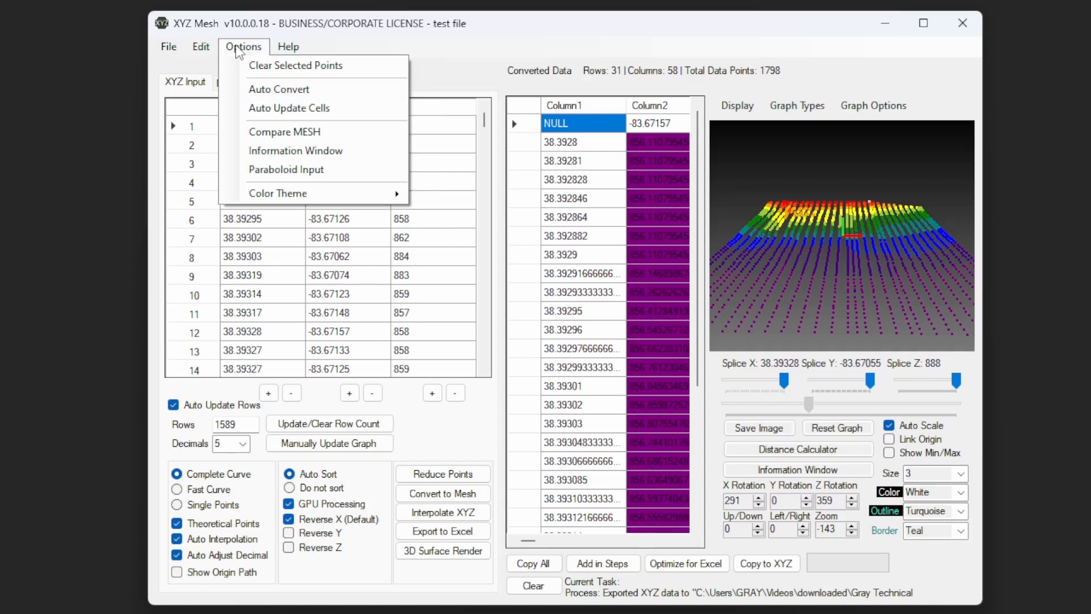
click(258, 50)
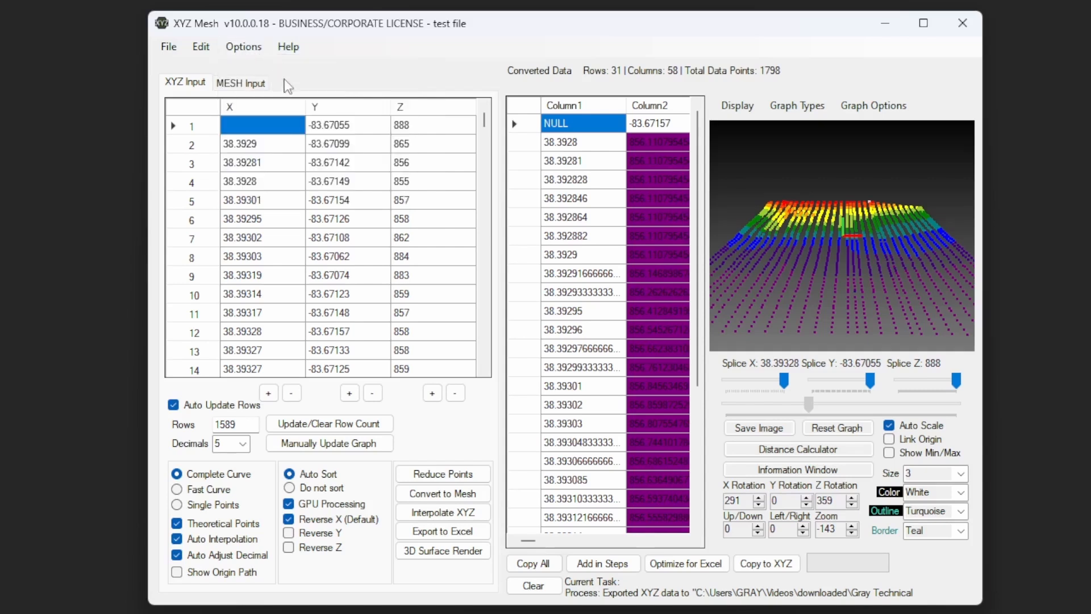
click(244, 47)
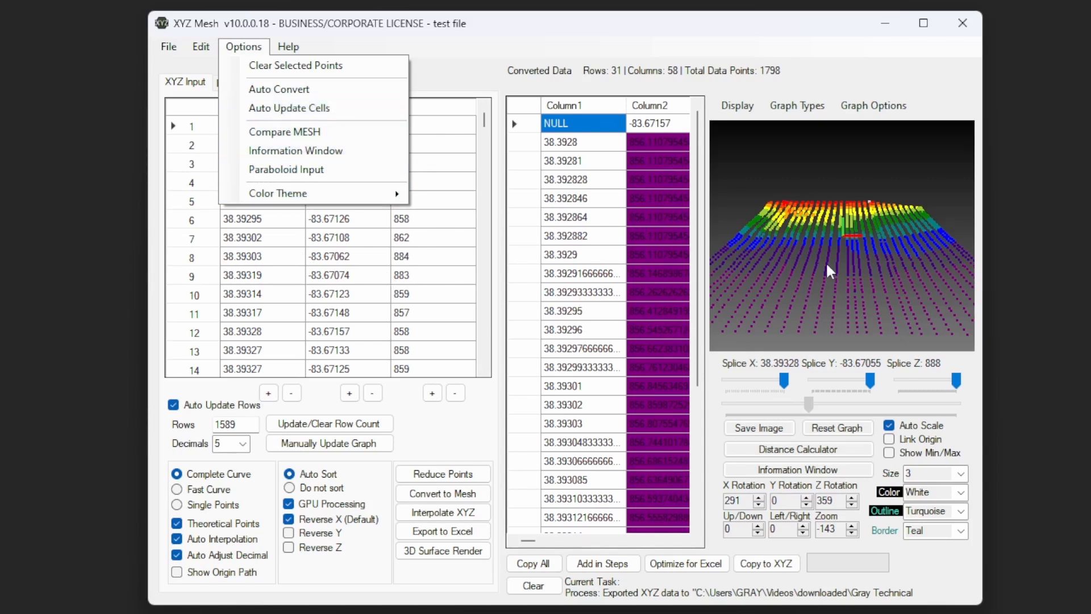
click(320, 313)
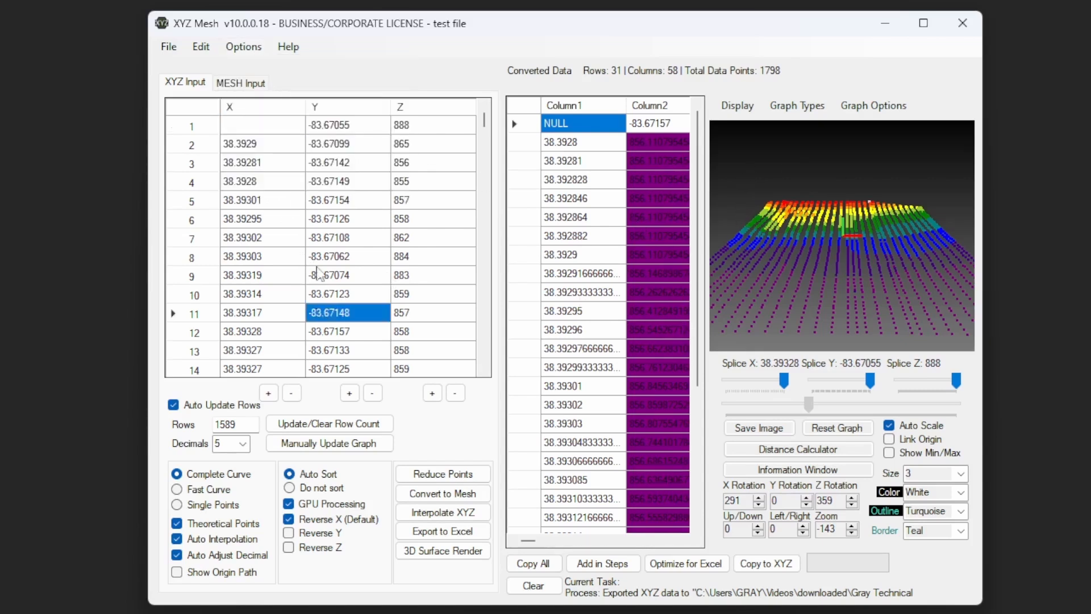
click(269, 130)
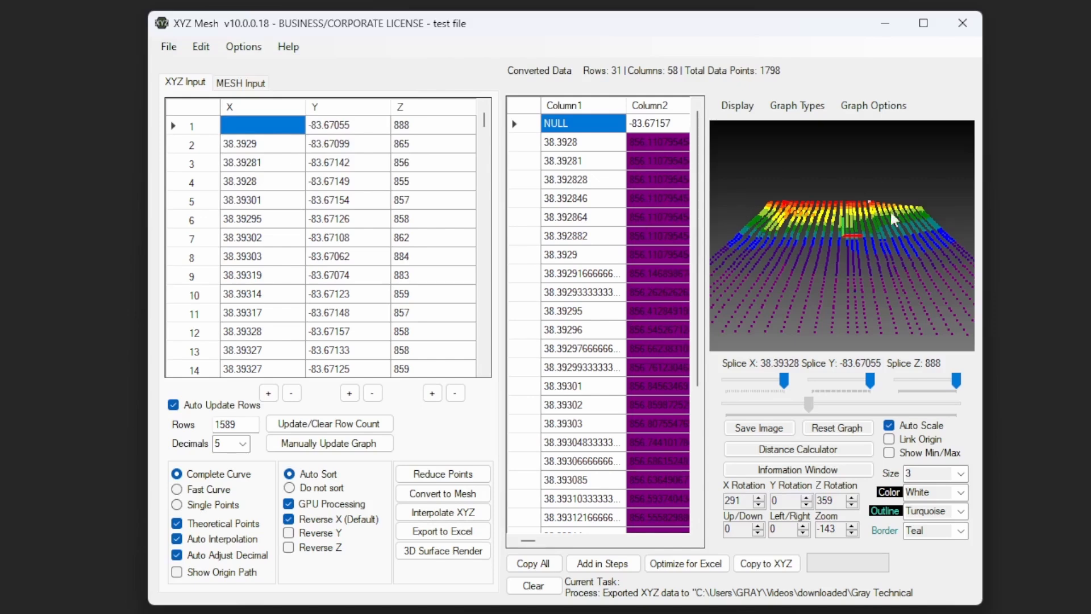
Open the Information Window, review its data summary, point-to-point distances and area listings, and close it
click(243, 47)
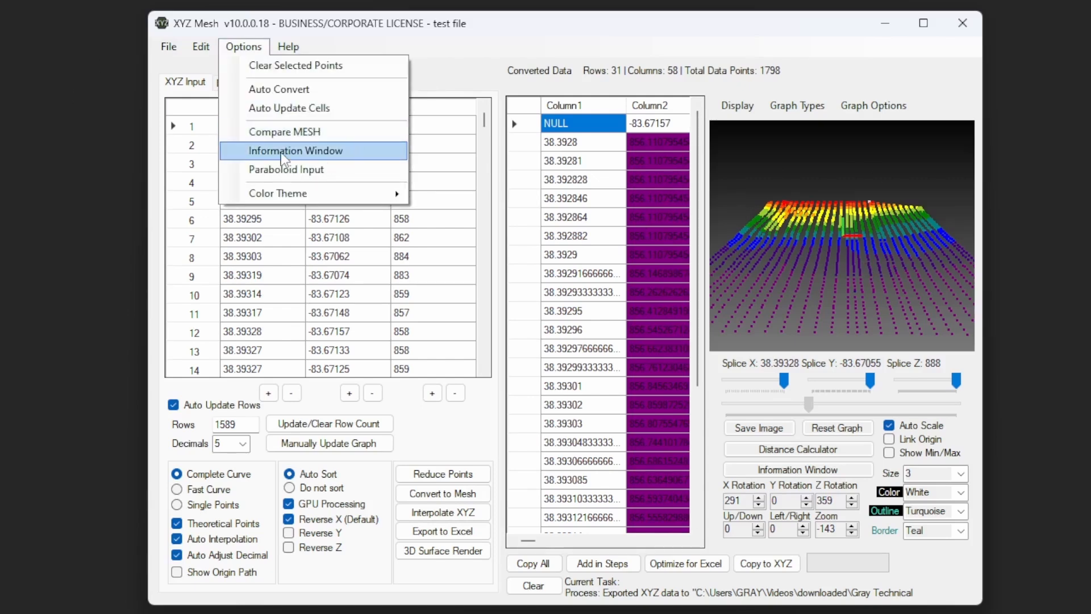
click(321, 152)
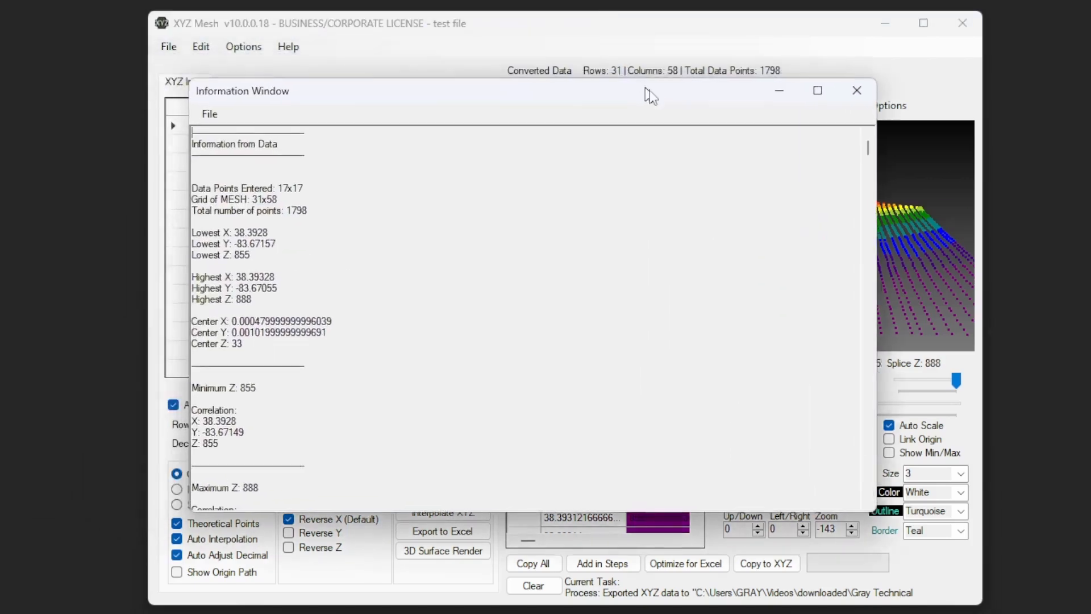
drag(646, 91, 683, 101)
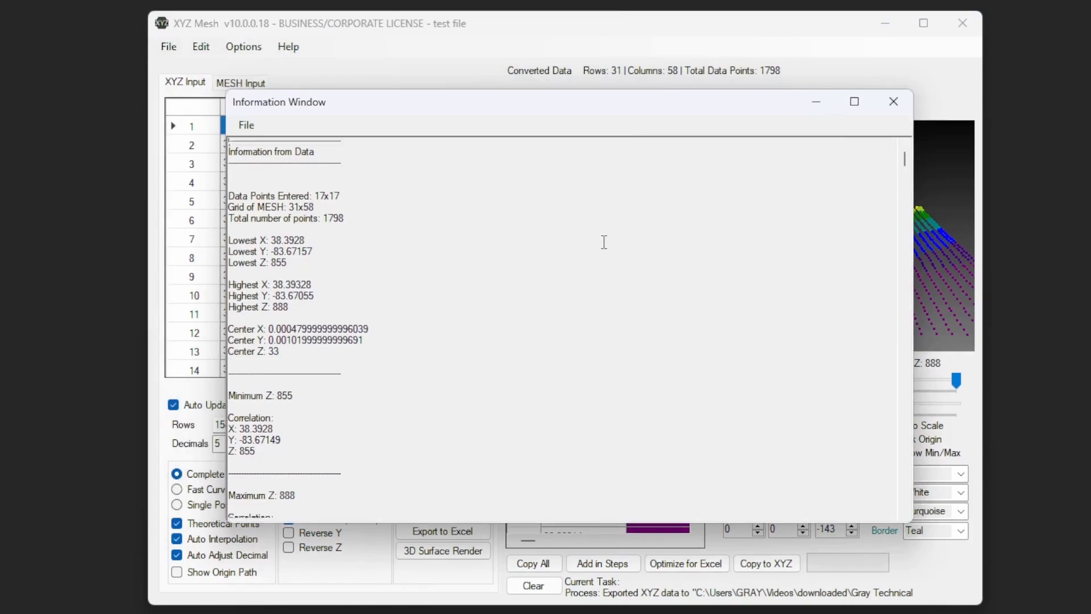
scroll(604, 242, down, 5)
scroll(604, 243, down, 20)
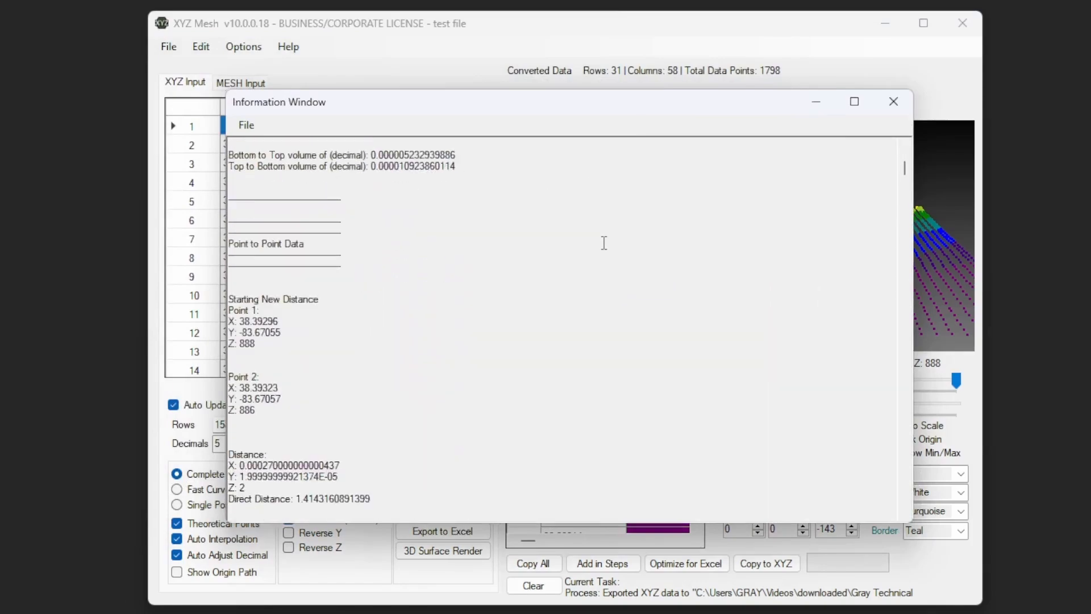
scroll(604, 242, down, 20)
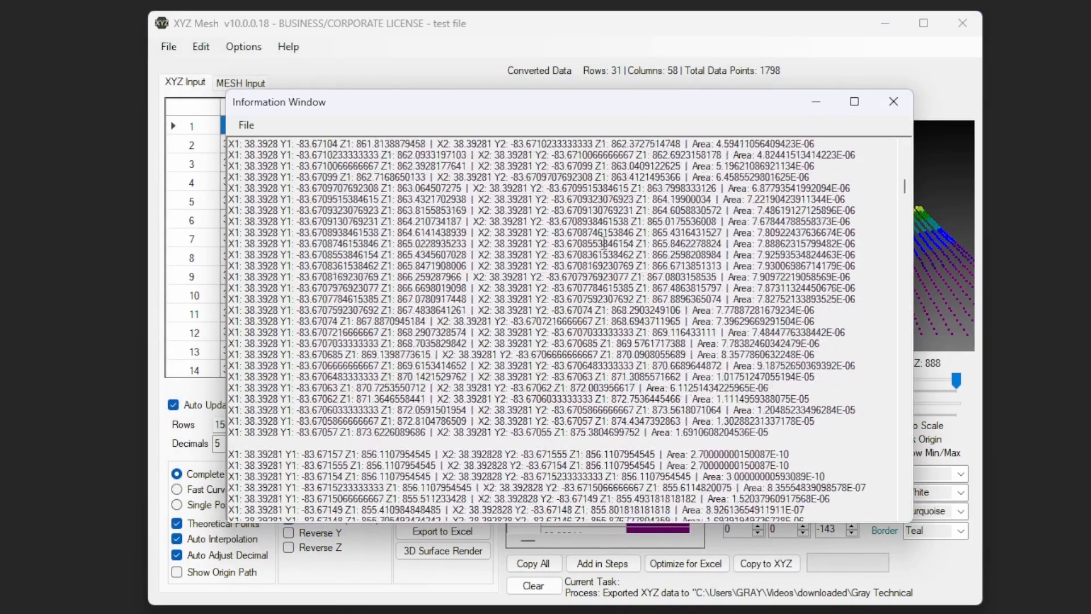
scroll(604, 242, down, 20)
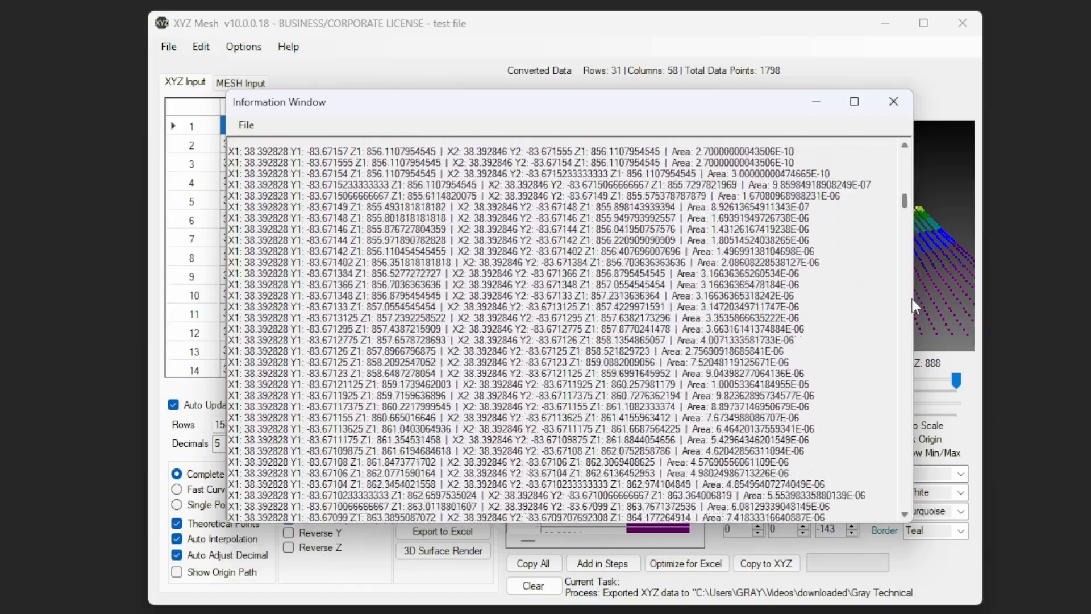
drag(904, 204, 895, 125)
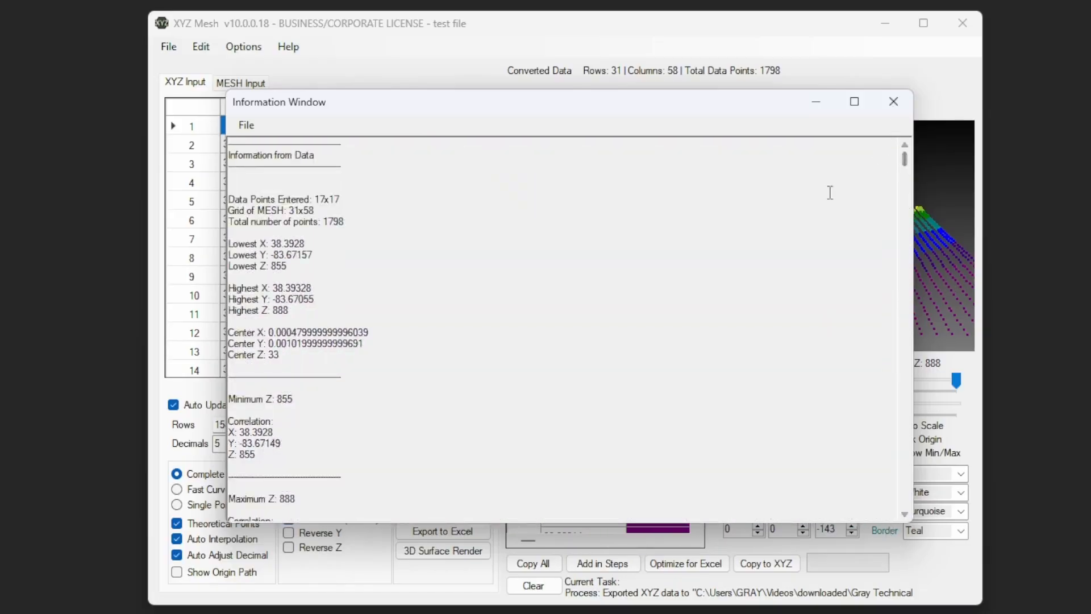
drag(406, 407, 278, 154)
click(428, 256)
click(893, 101)
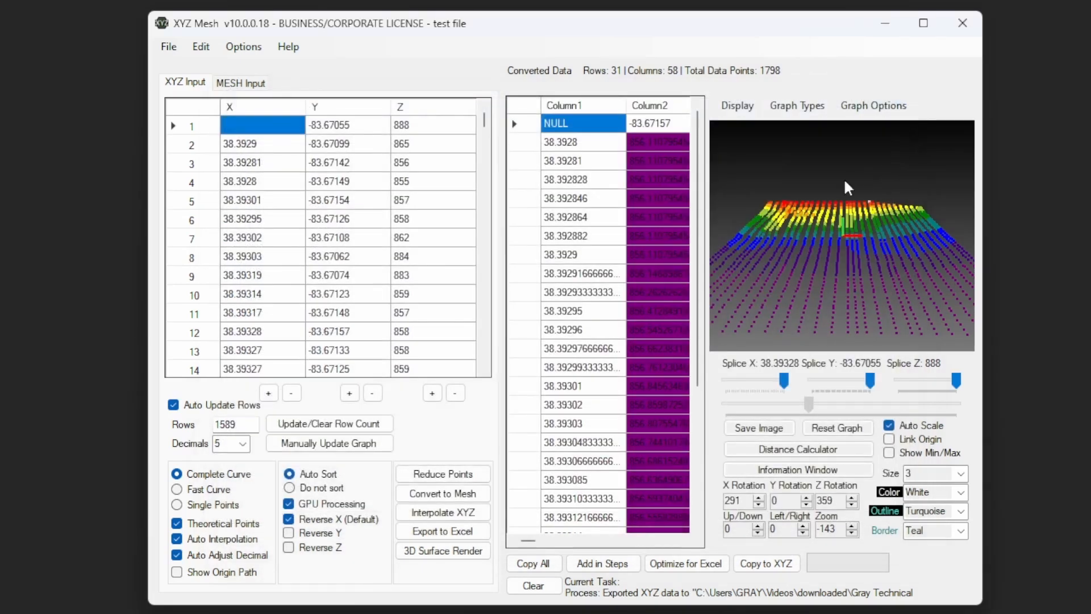
Switch the program's color theme to Dark
click(236, 52)
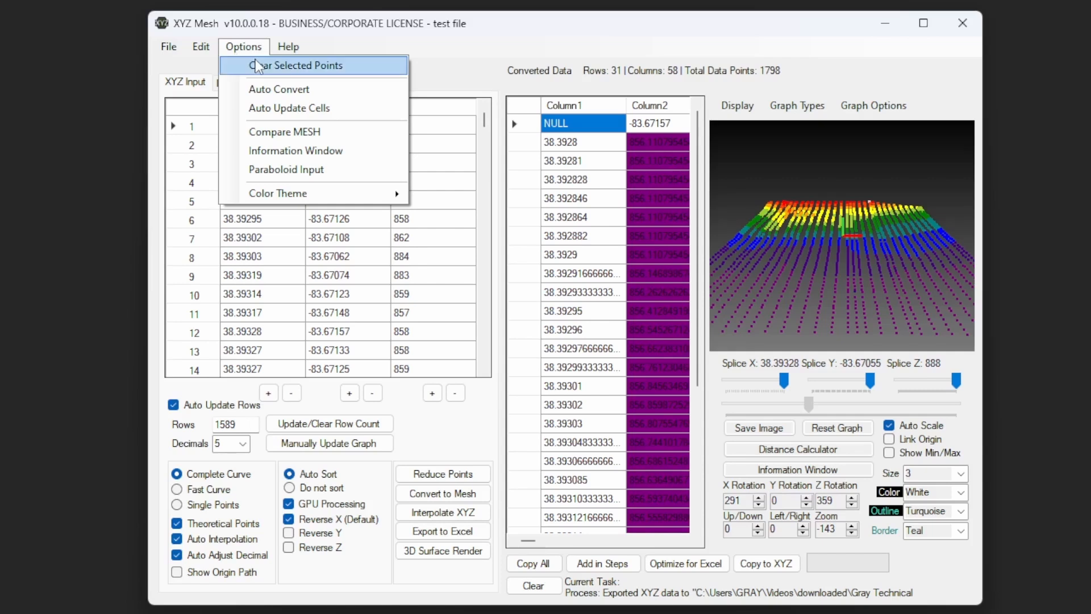
mouse_move(354, 196)
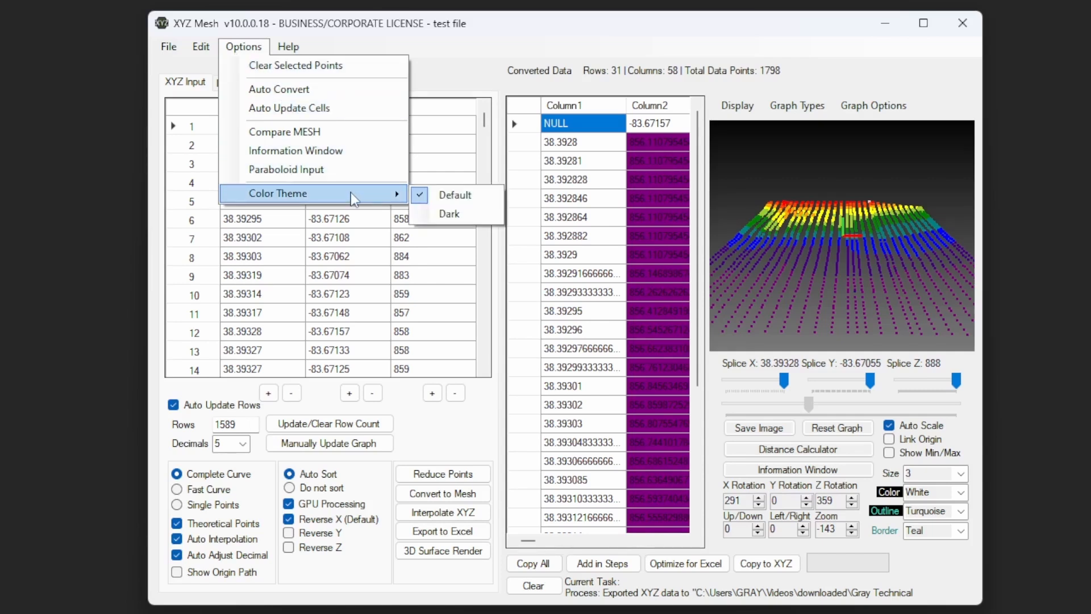
click(475, 219)
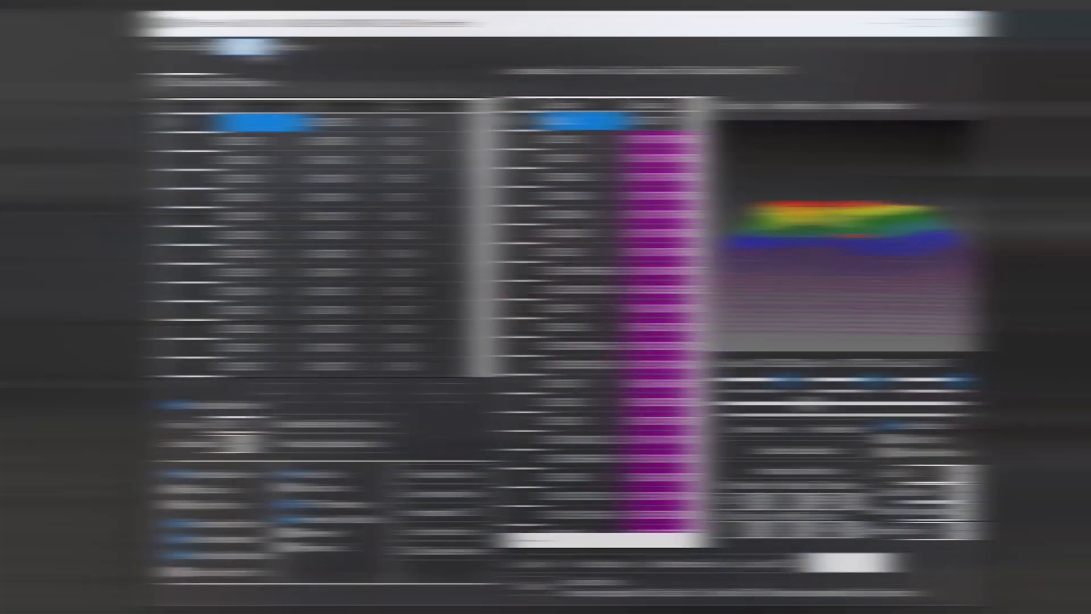
Open the mesh comparison window and load project file.xyzm as the first mesh
click(255, 49)
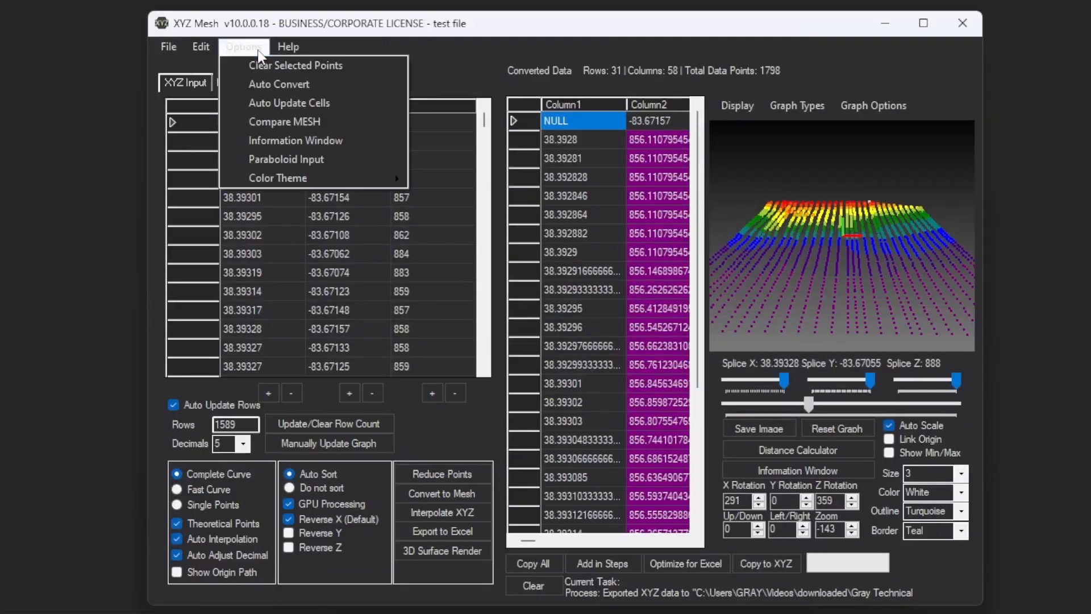
click(349, 126)
drag(477, 134, 359, 119)
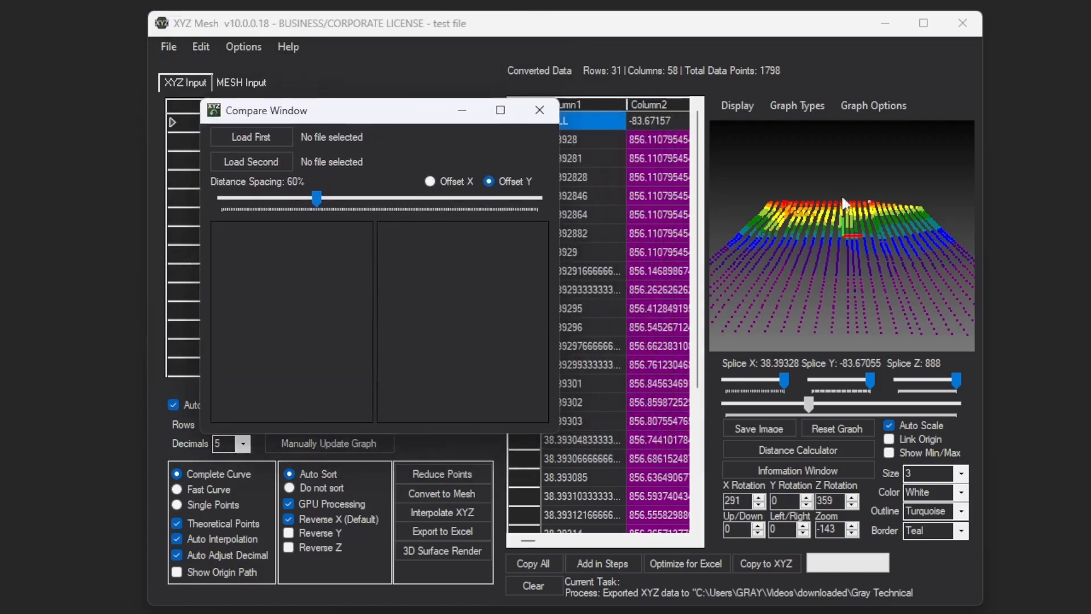
click(279, 135)
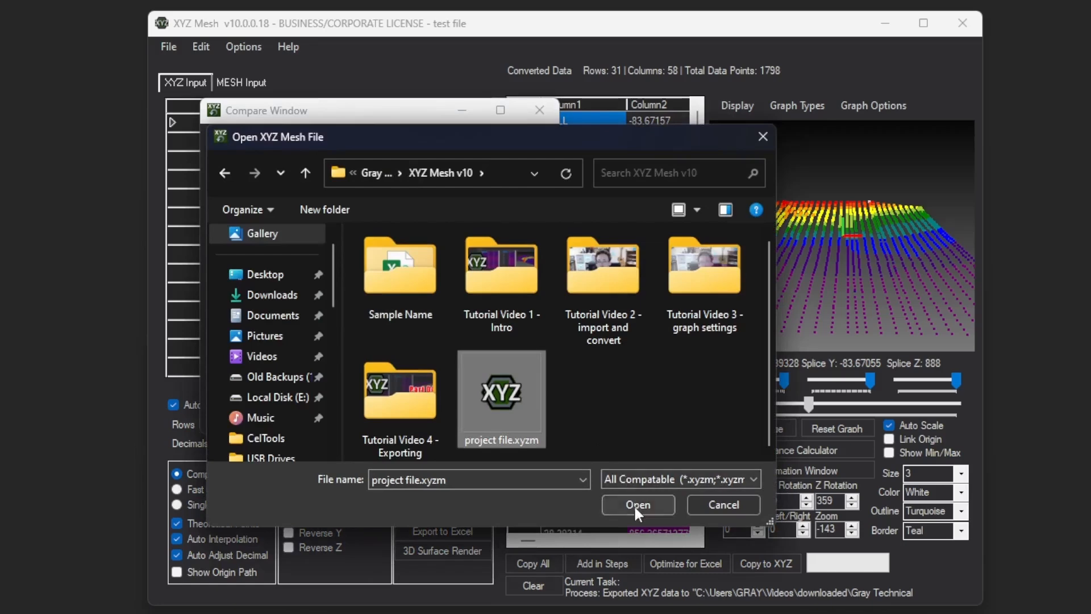
click(635, 504)
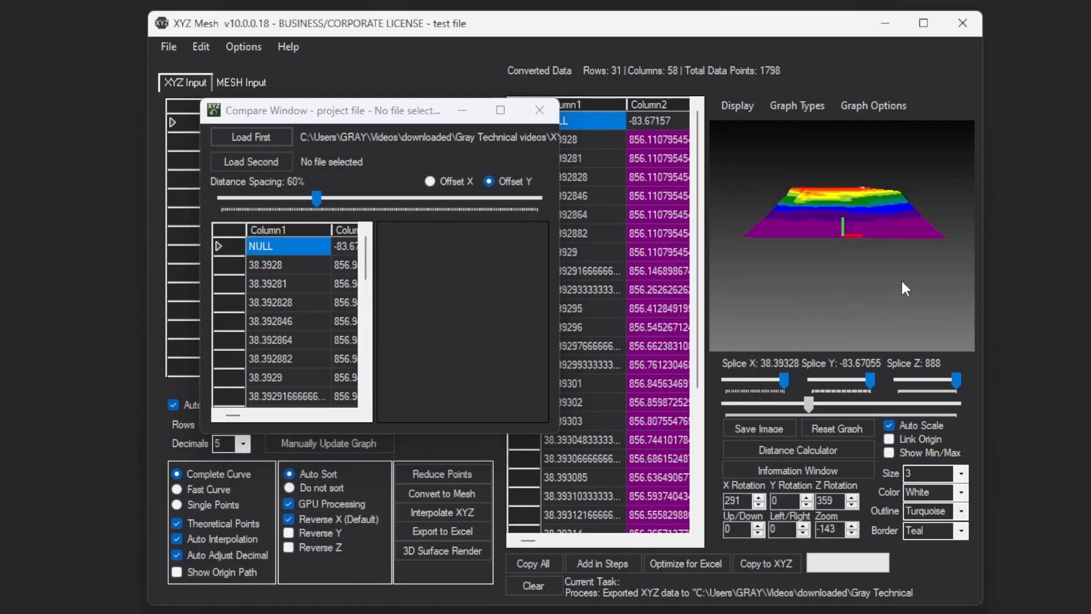
Load project file.xyzm as the second comparison mesh and view both surfaces from another angle
drag(901, 278, 813, 273)
click(276, 162)
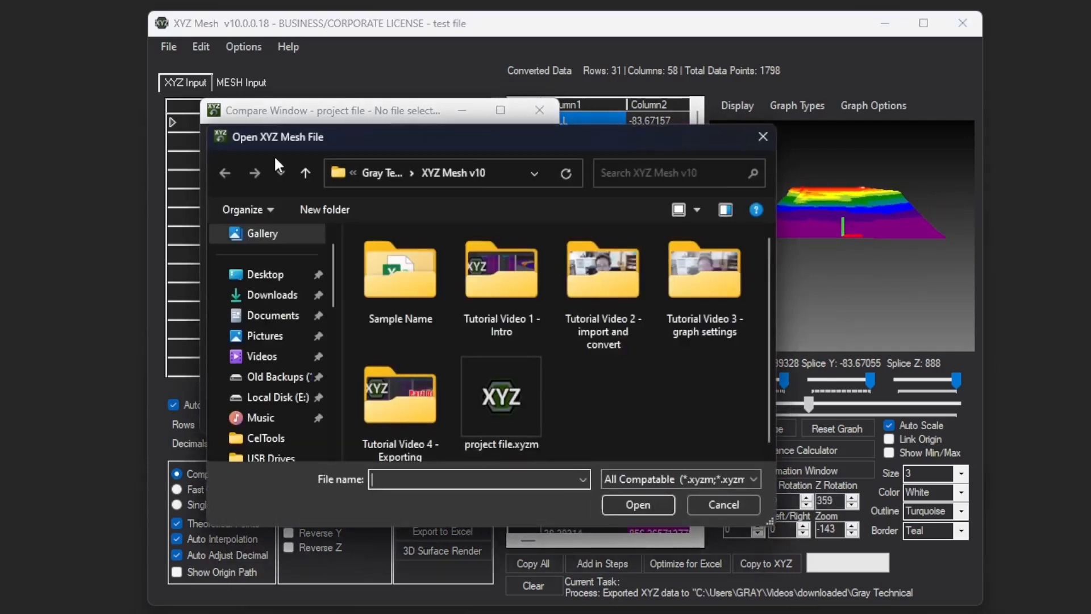
click(500, 398)
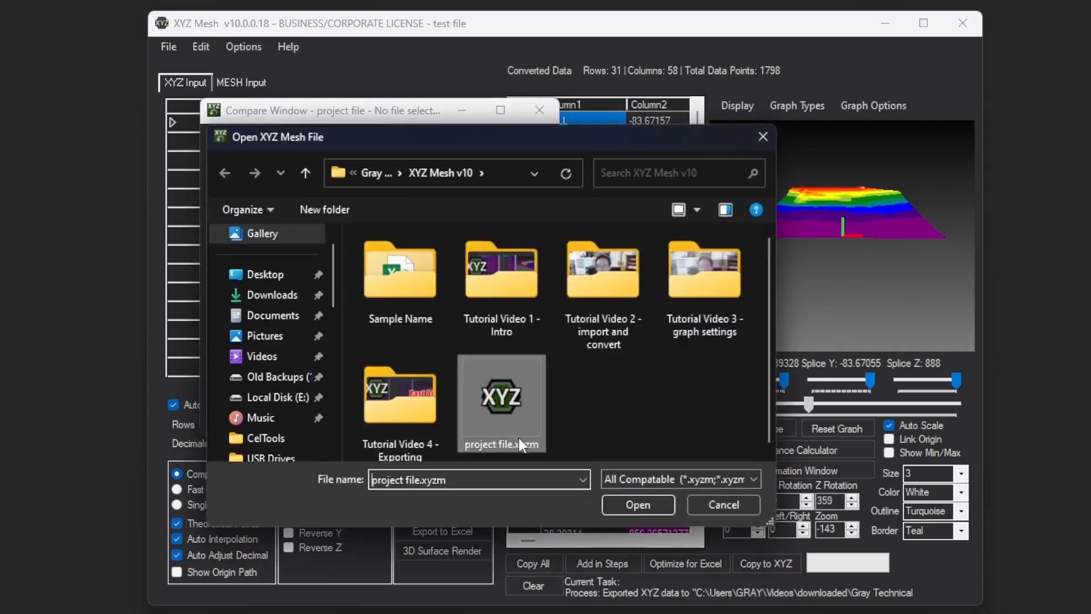
click(635, 505)
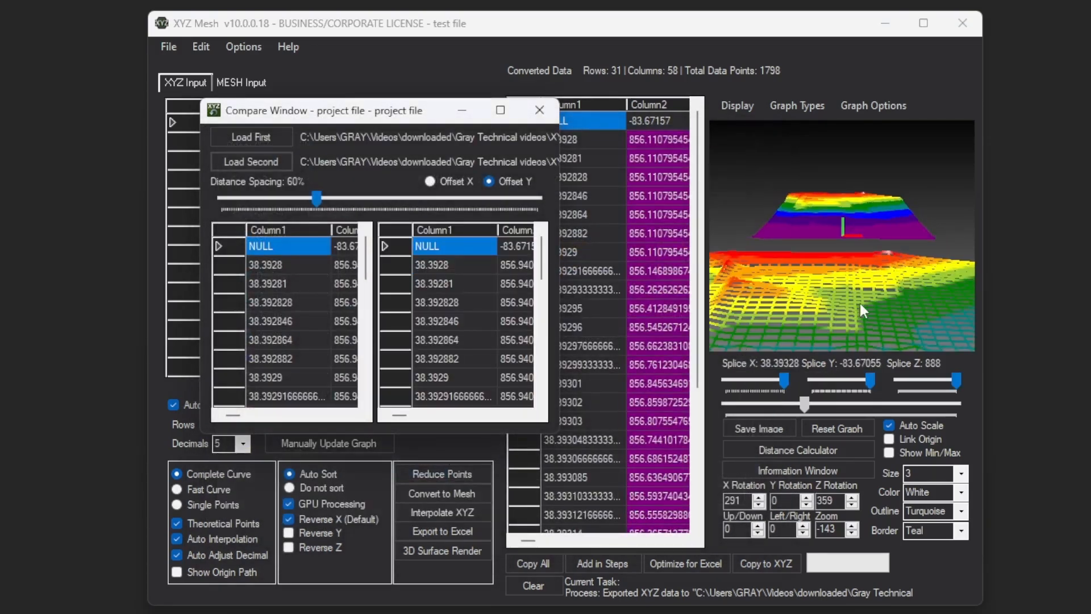
drag(860, 302, 828, 280)
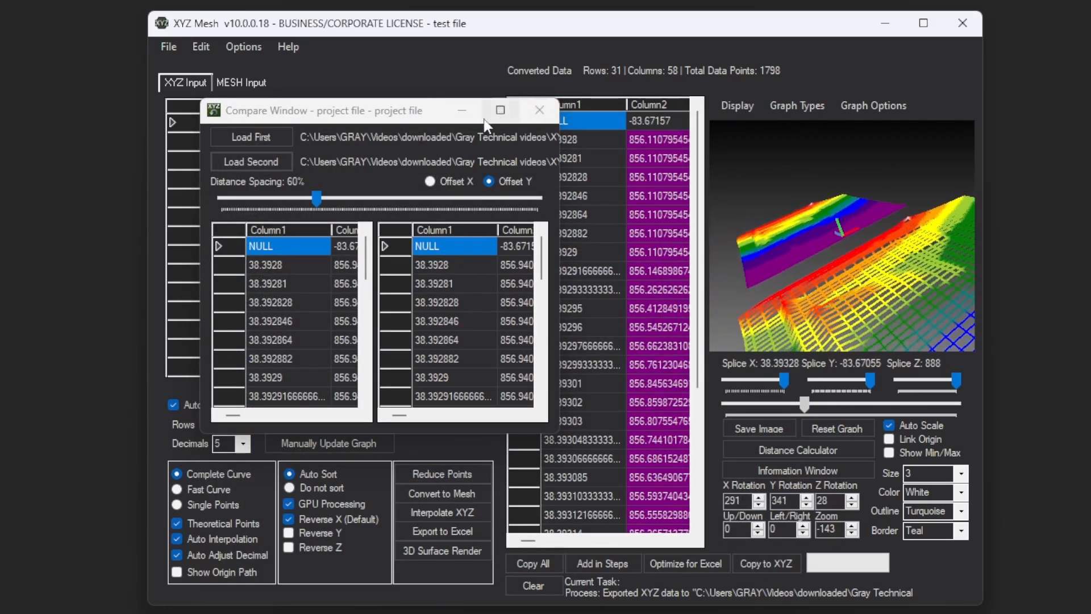
Move and enlarge the Compare Window so the full file paths and more columns show beside the graph
drag(484, 120, 433, 69)
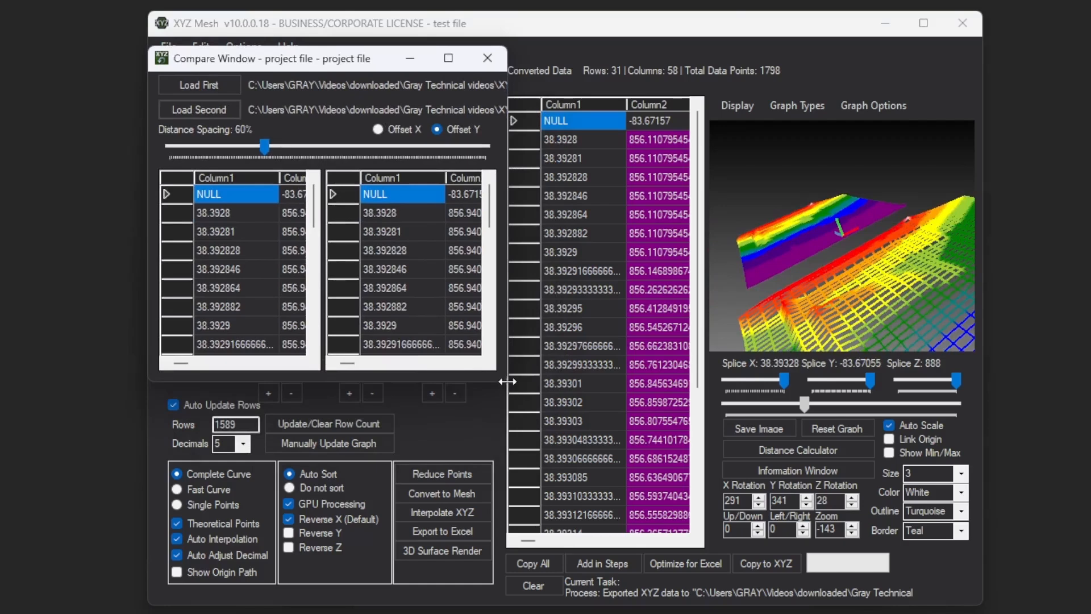
drag(506, 387, 864, 571)
drag(533, 71, 437, 64)
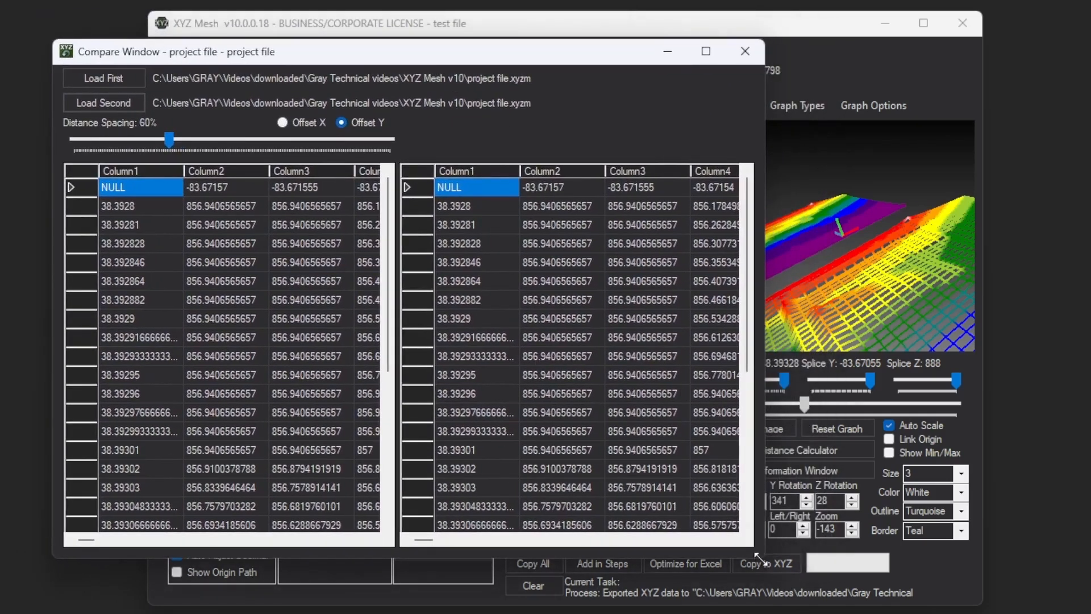
drag(758, 557, 618, 457)
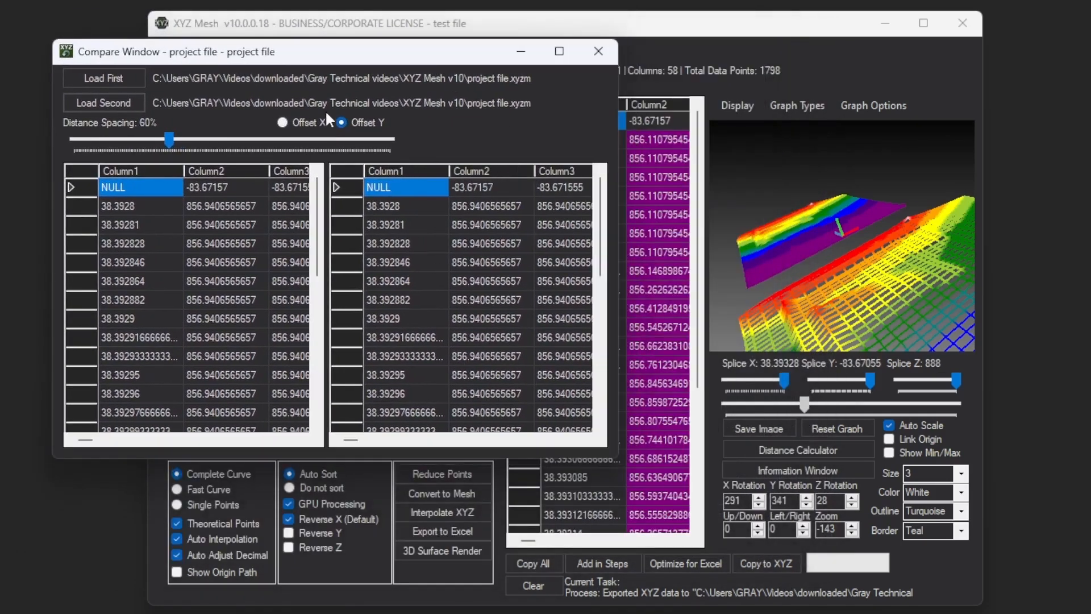
Try the X offset between the compared meshes, return to Offset Y, and set the distance spacing to 54%
click(304, 123)
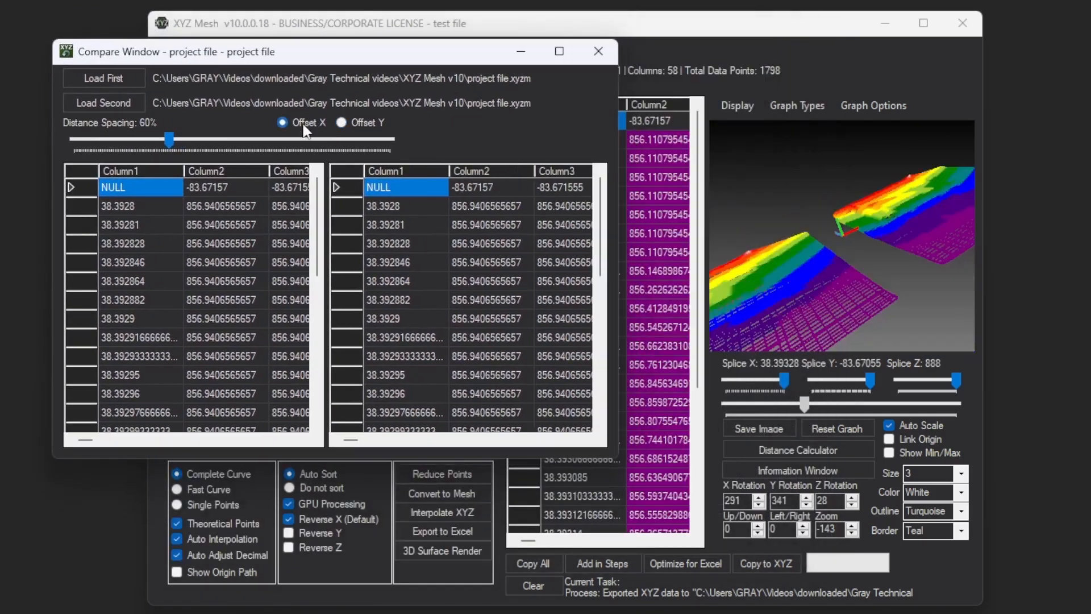
click(346, 121)
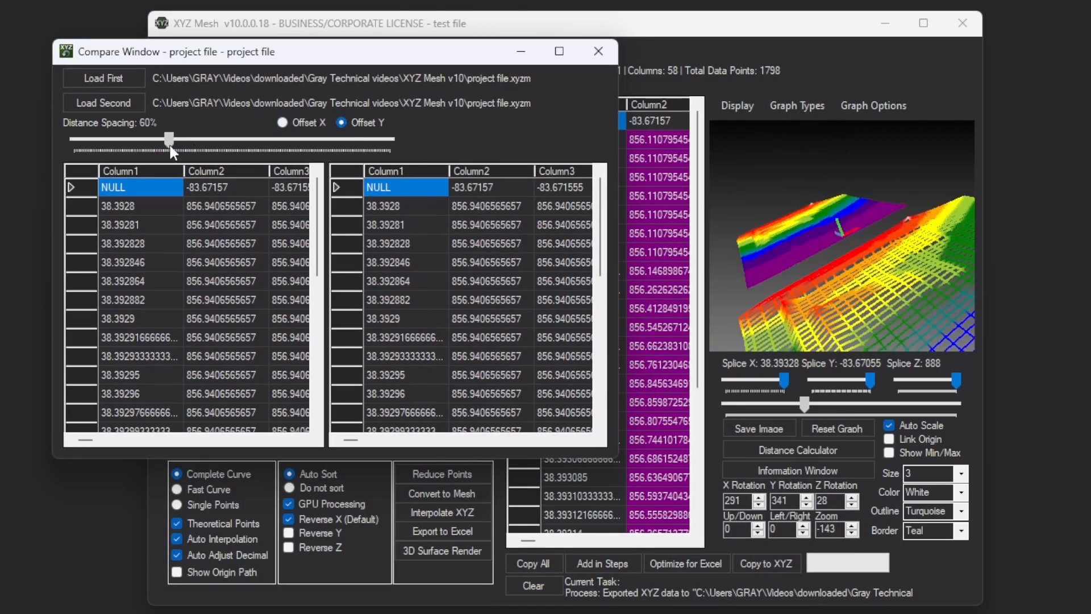
mouse_move(171, 146)
mouse_down()
mouse_move(233, 146)
mouse_move(63, 152)
mouse_move(183, 156)
mouse_move(161, 157)
mouse_up()
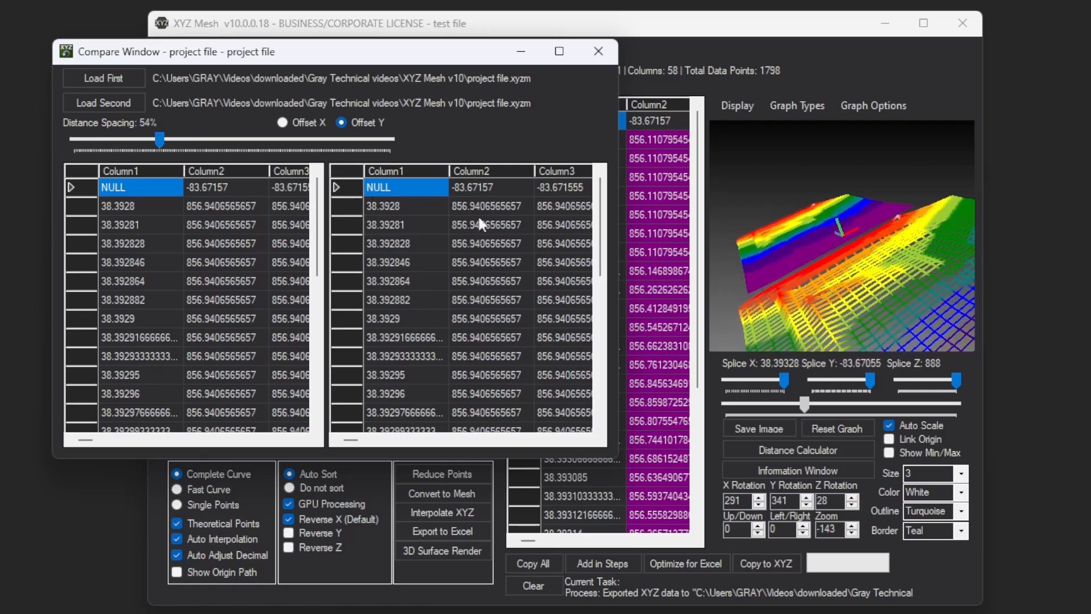
drag(827, 281, 895, 265)
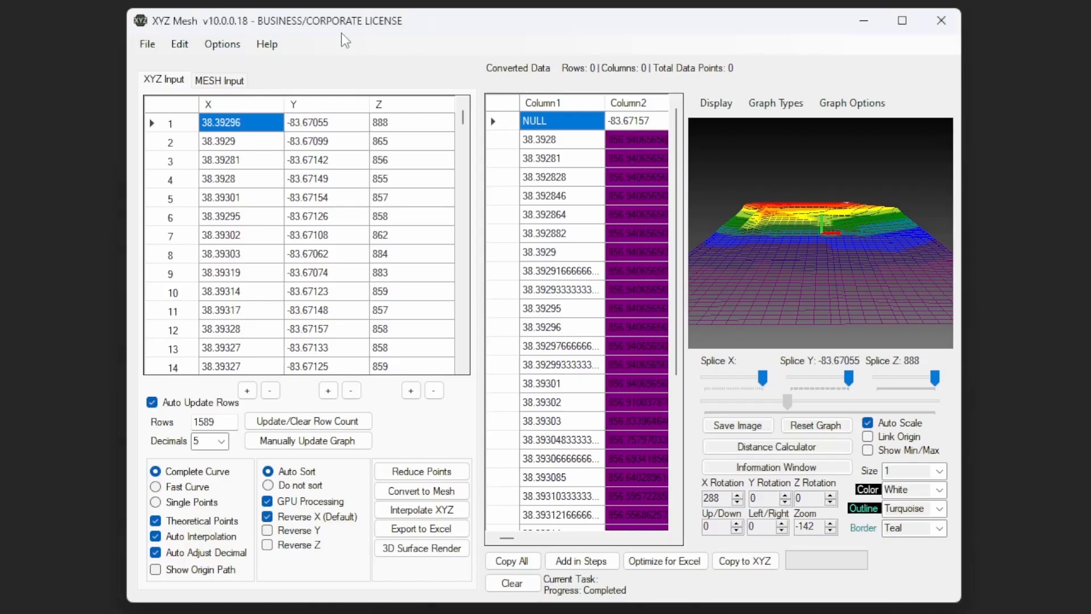
Open the About information for XYZ Mesh
click(267, 44)
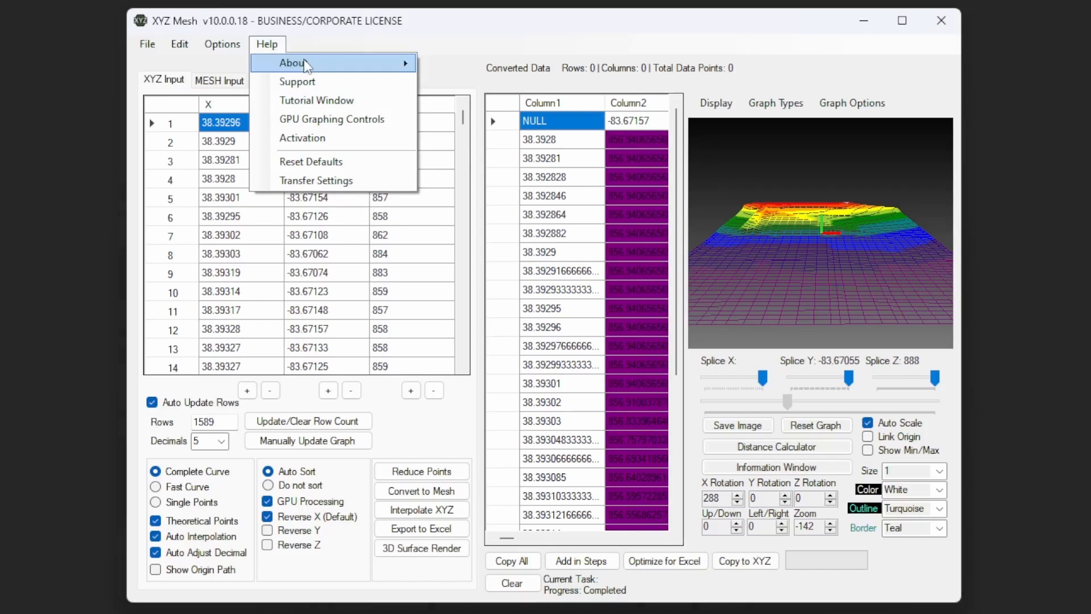
mouse_move(309, 66)
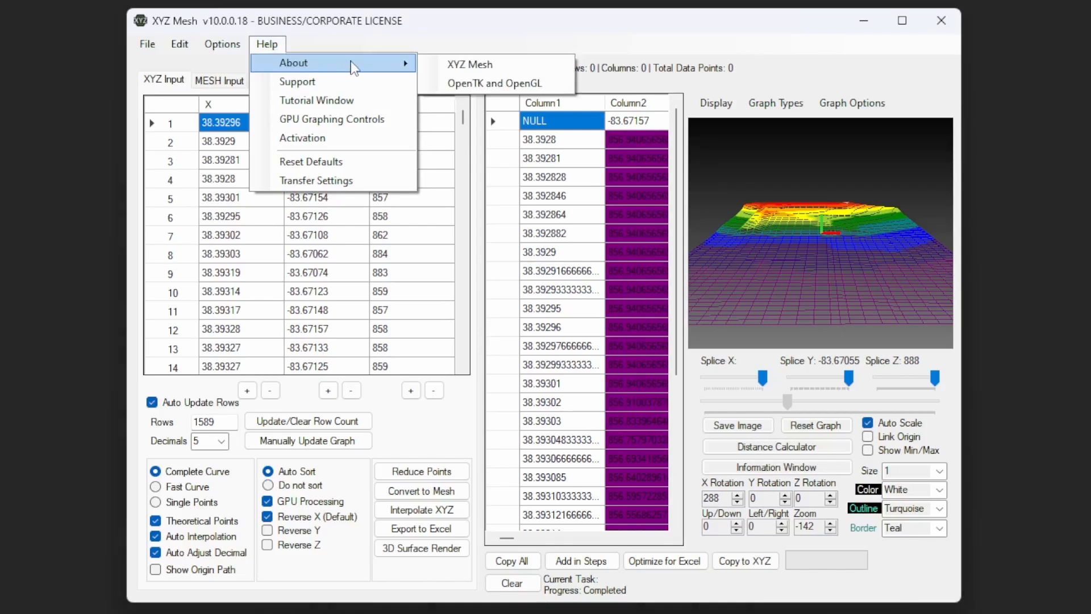
click(520, 65)
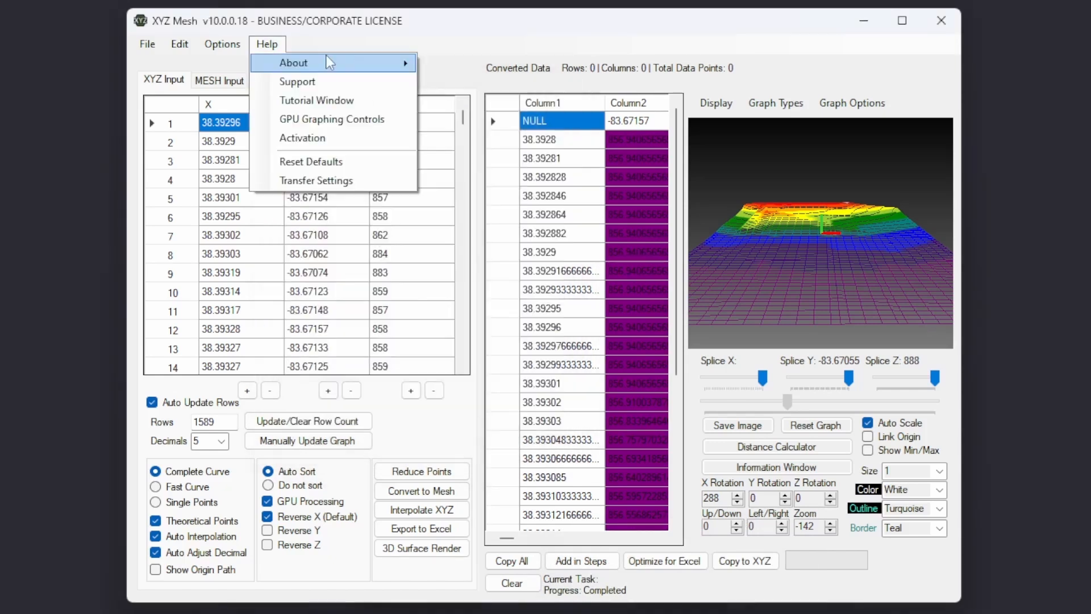
Open the OpenTK and OpenGL license information and move its window fully into view
mouse_move(404, 67)
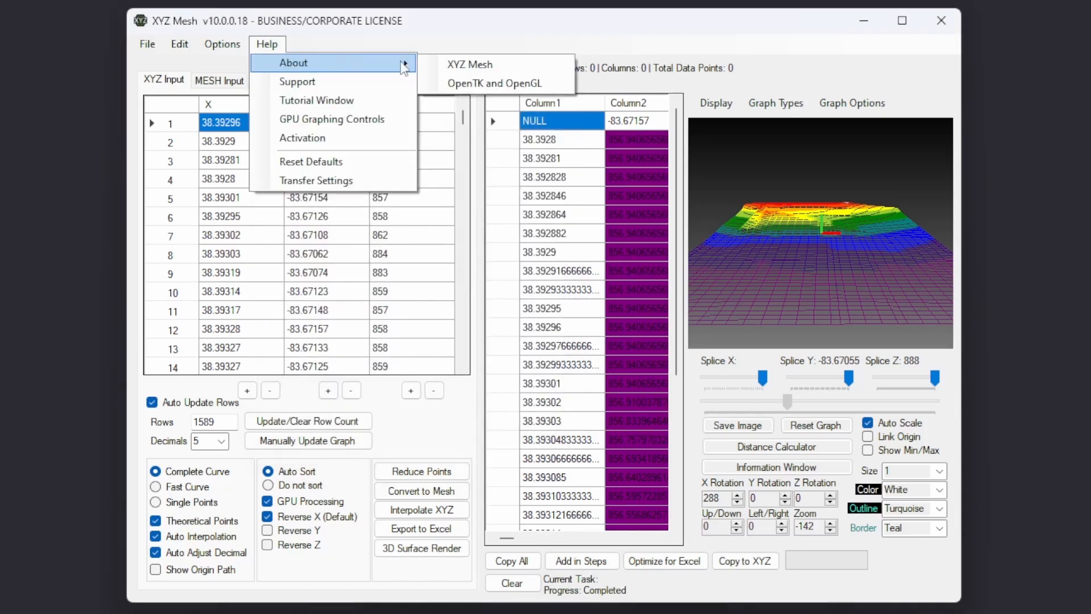
click(550, 87)
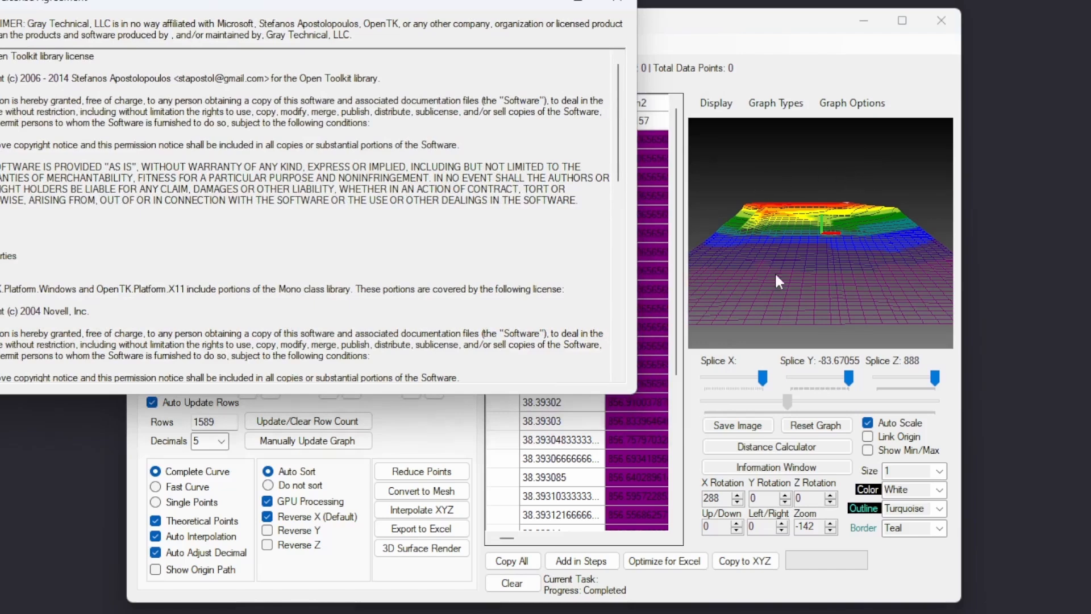
drag(189, 5, 417, 89)
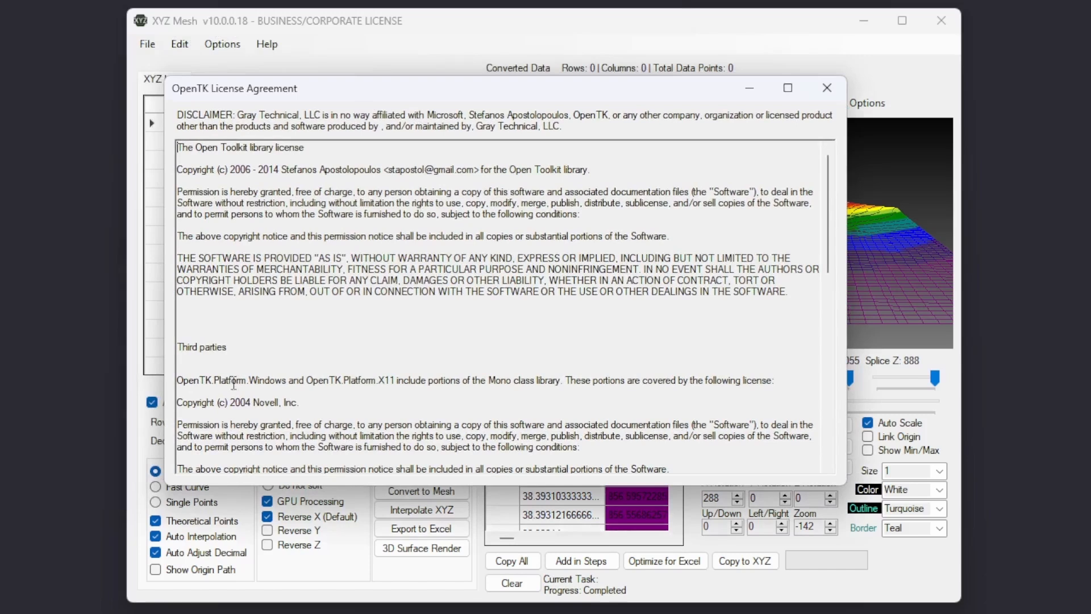
Leave the OpenTK license text, view the support contact information and close its message
drag(186, 381, 215, 376)
click(289, 380)
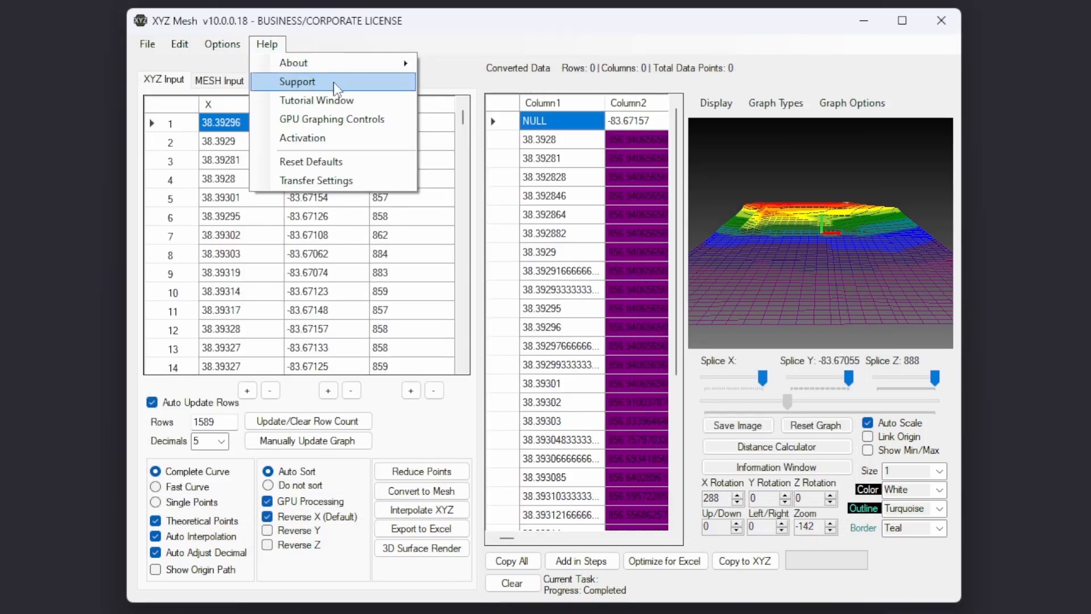
click(336, 86)
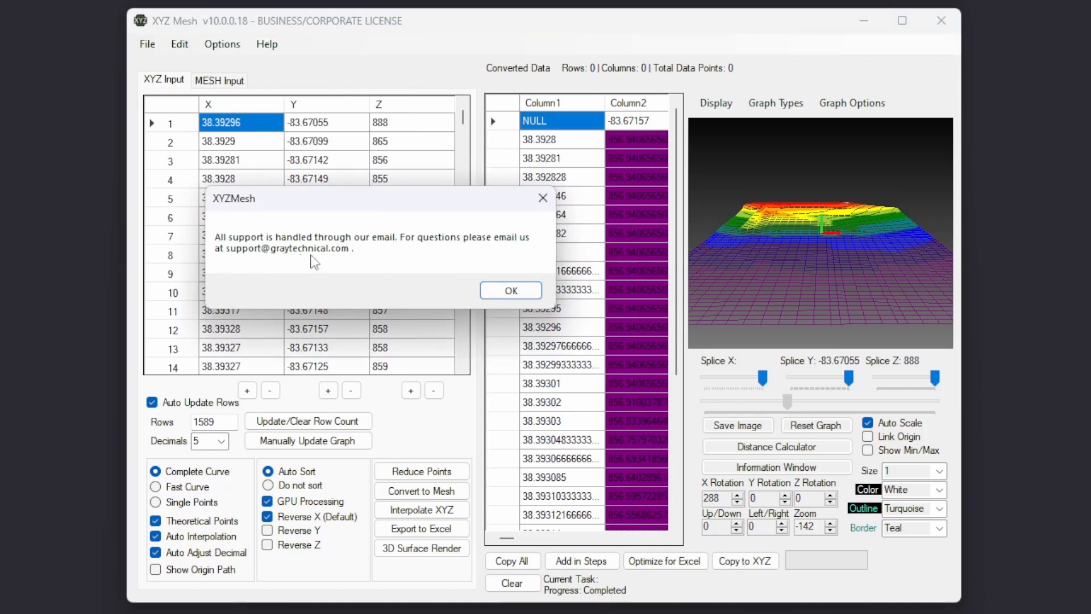
click(543, 198)
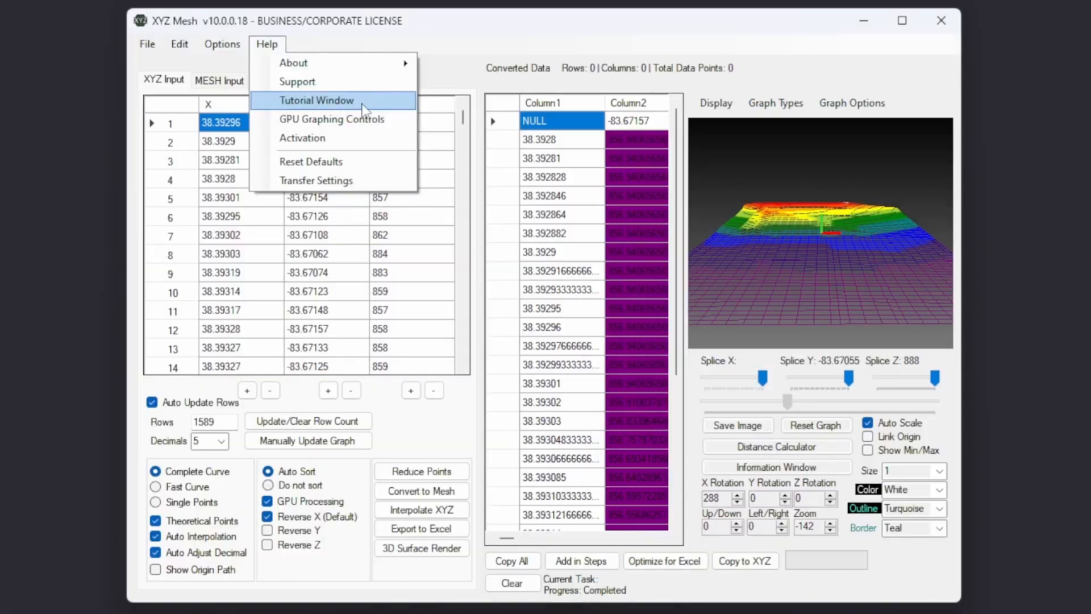
Open the Tutorial Window and look through its Load Data, Convert Data, Graph Controls and Export Options pages
click(362, 109)
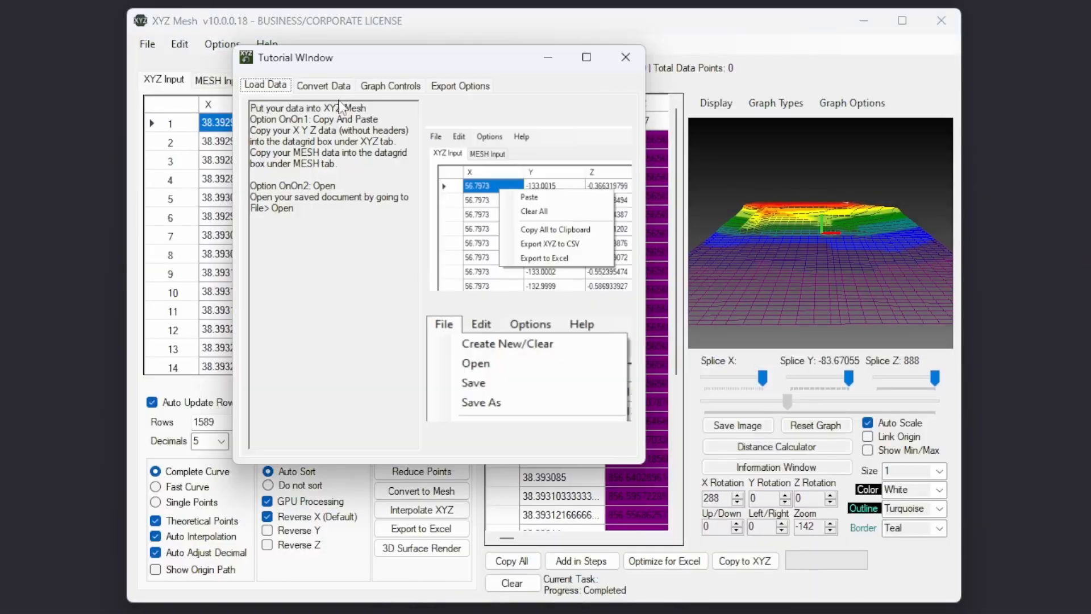
click(325, 88)
click(391, 86)
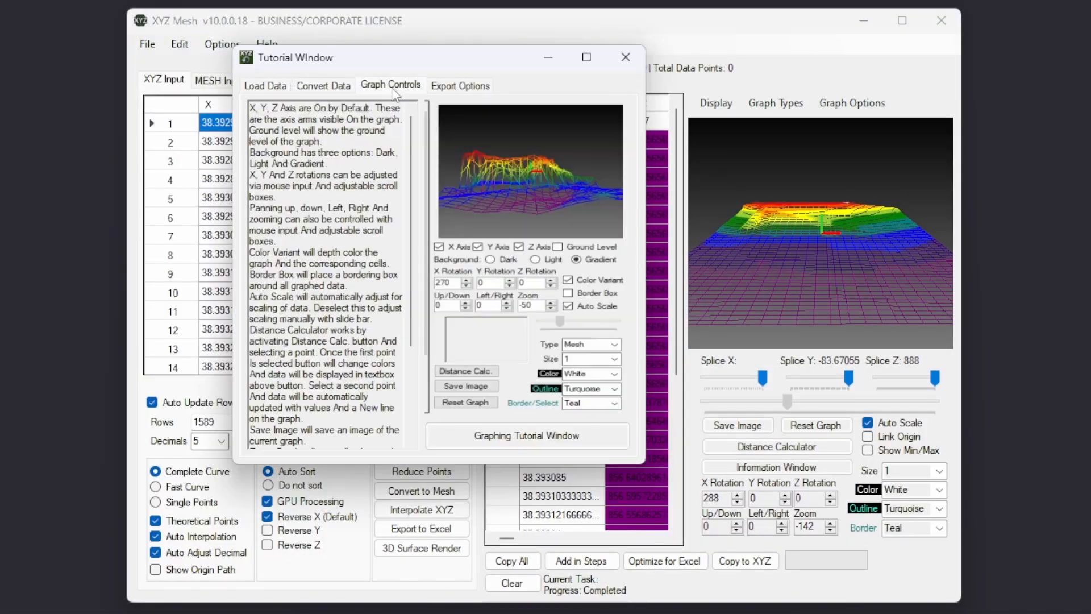
click(441, 88)
click(407, 88)
click(269, 86)
click(446, 86)
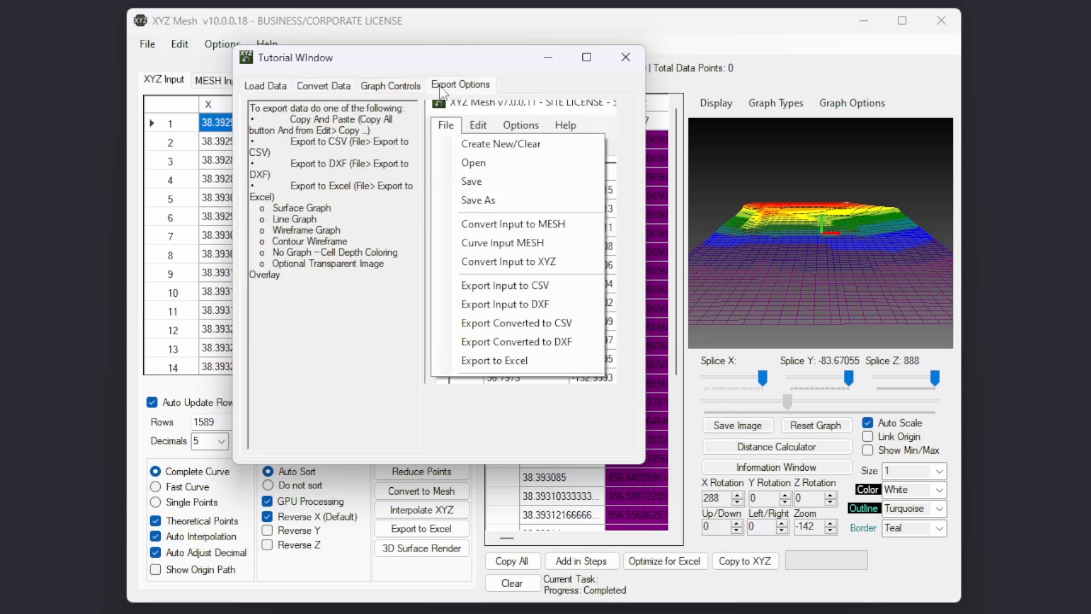
click(422, 27)
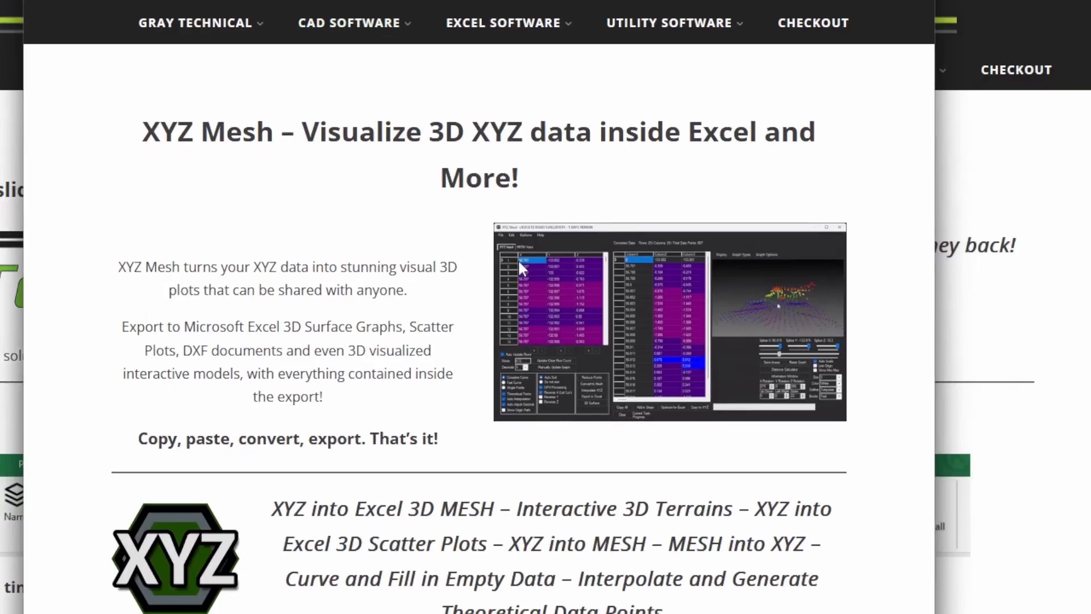
On the XYZ Mesh product web page, look through the features and pricing and find the "How do I use XYZ Mesh?" FAQ
scroll(517, 260, down, 15)
scroll(517, 261, down, 20)
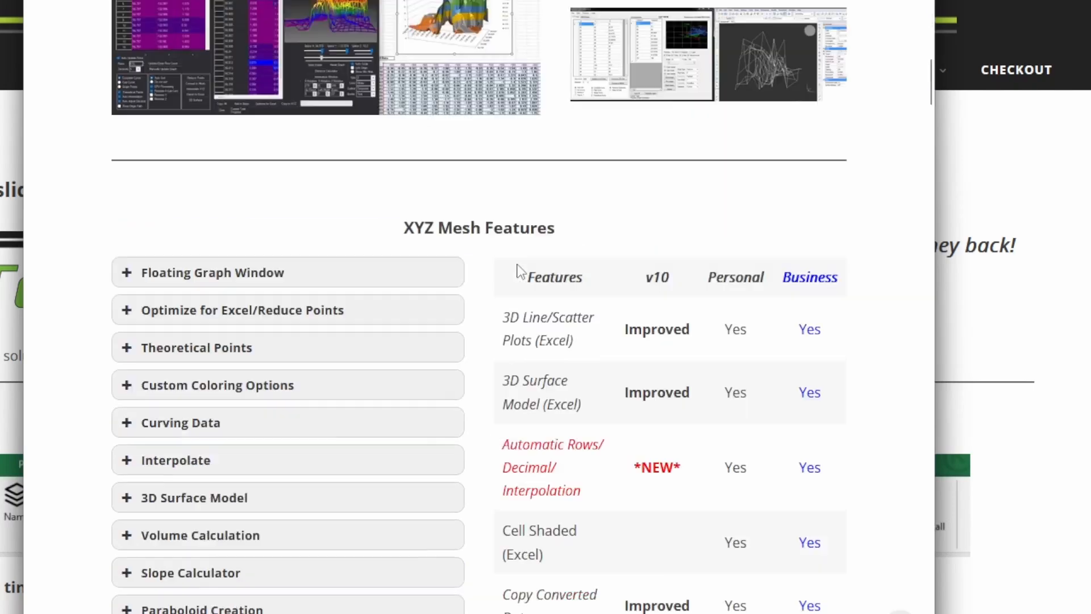
scroll(520, 271, down, 20)
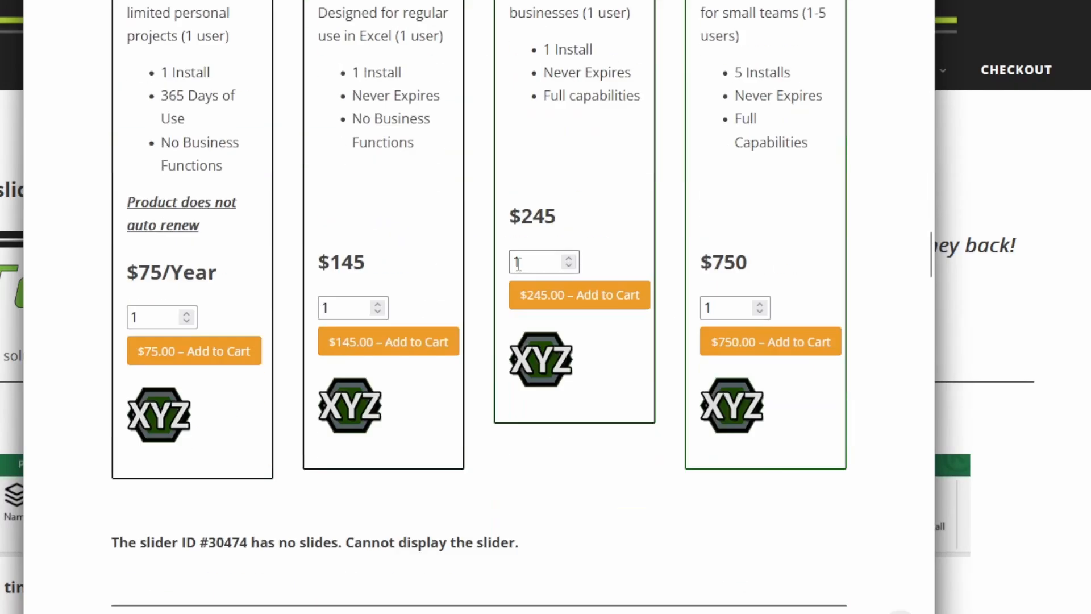
scroll(520, 271, down, 6)
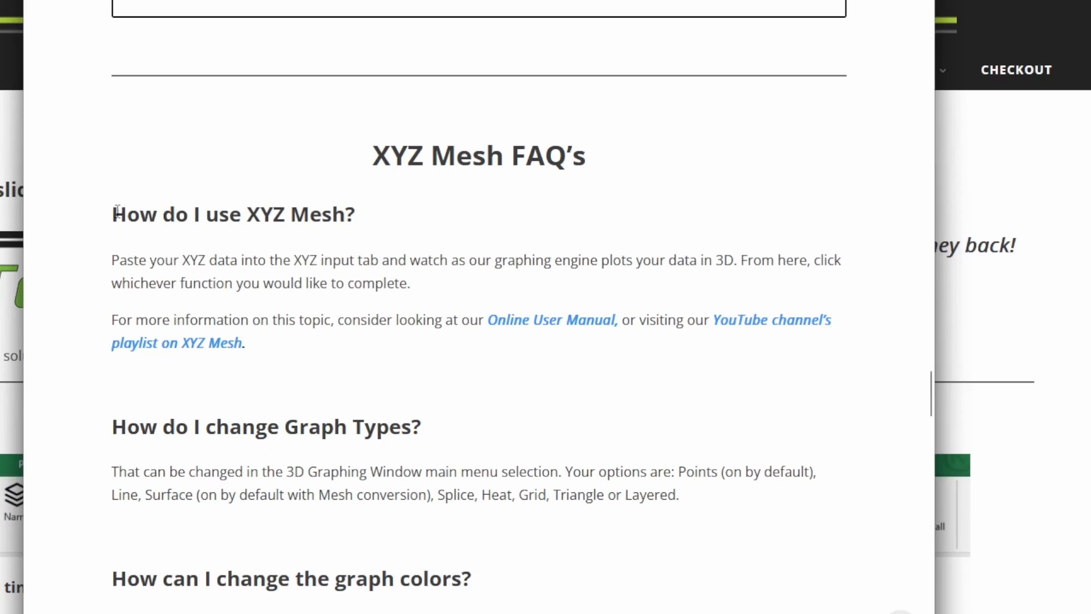
drag(117, 211, 346, 215)
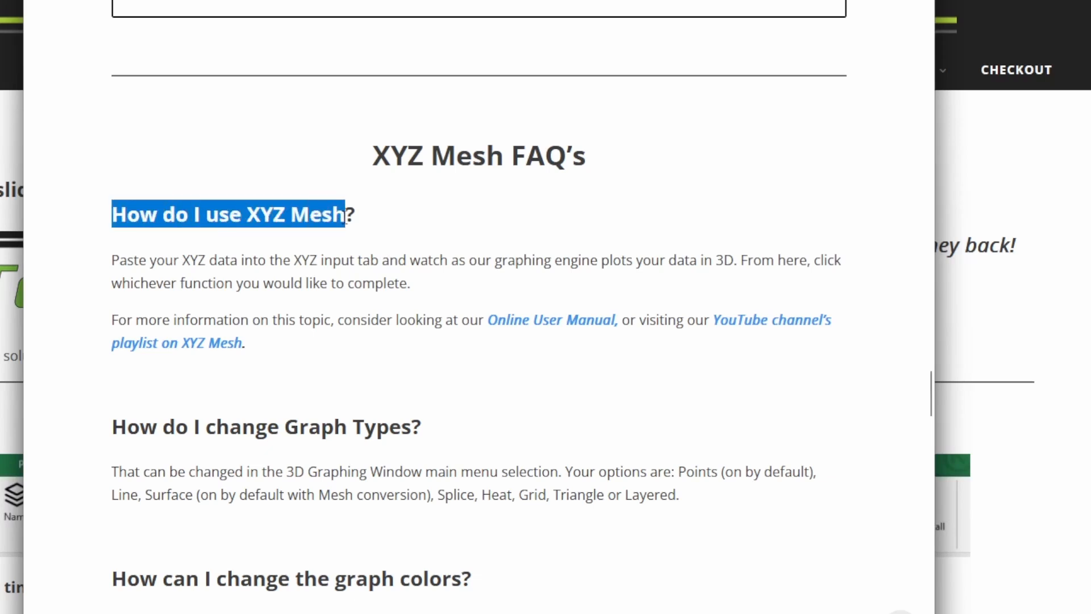
Open the Online User Manual from the FAQ and read through its guide, including the export, import and Edit command descriptions
click(527, 327)
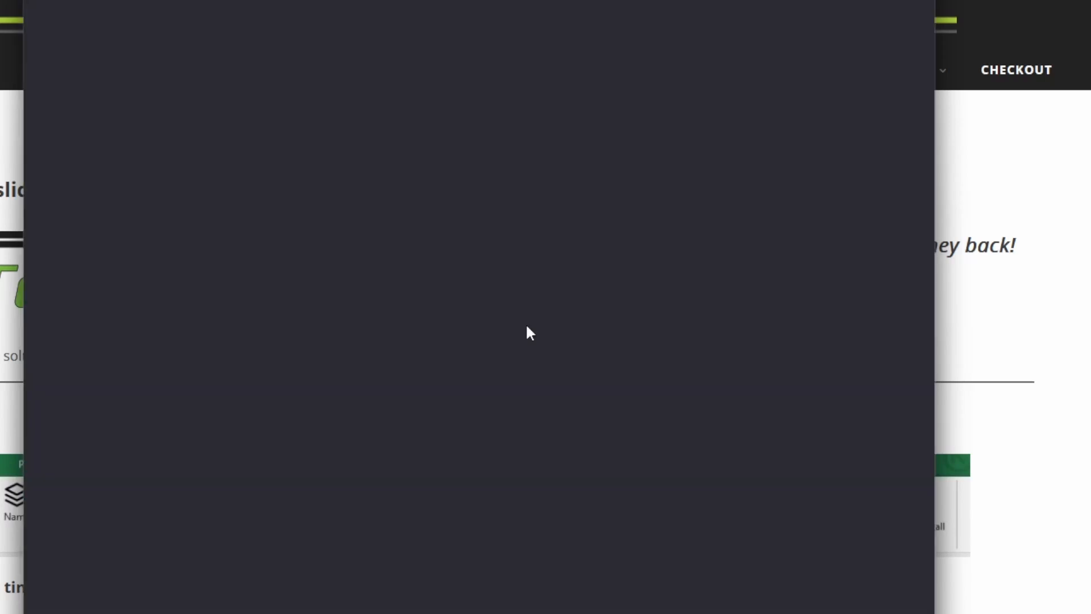
scroll(383, 309, down, 20)
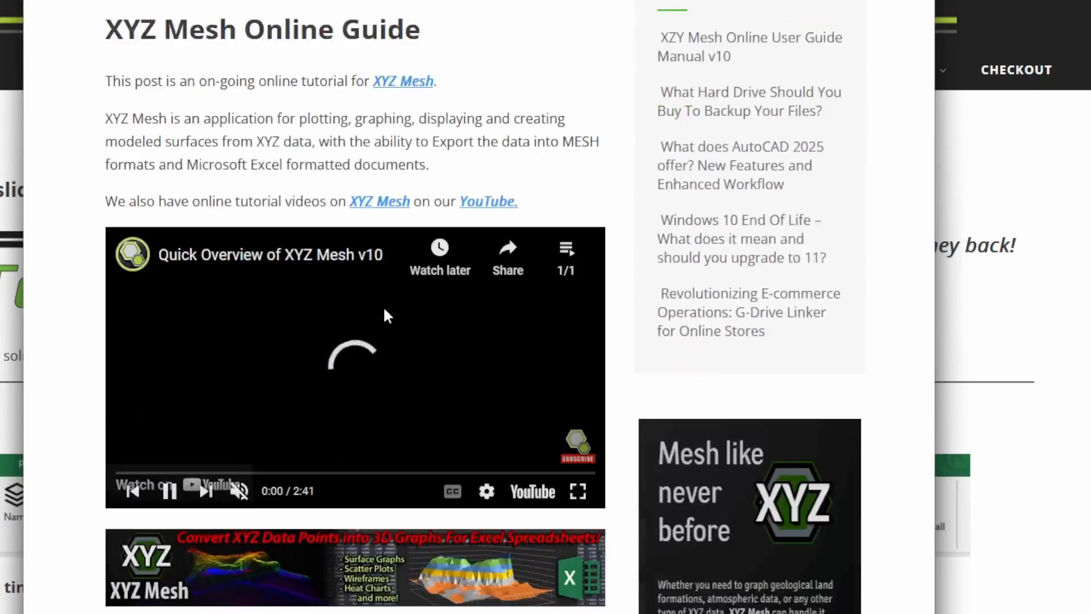
scroll(384, 314, down, 20)
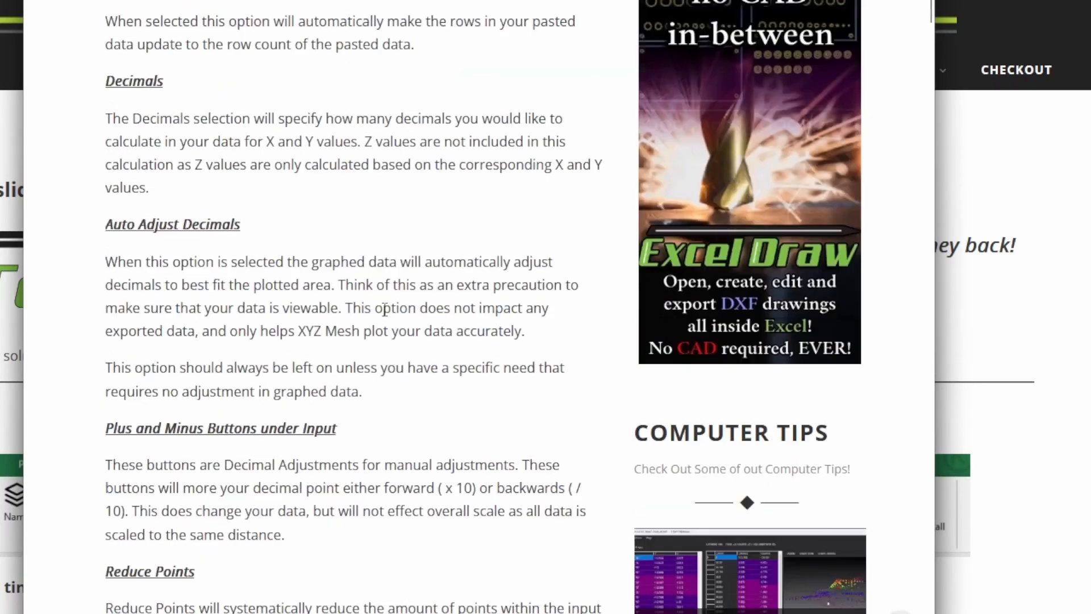
scroll(385, 314, down, 20)
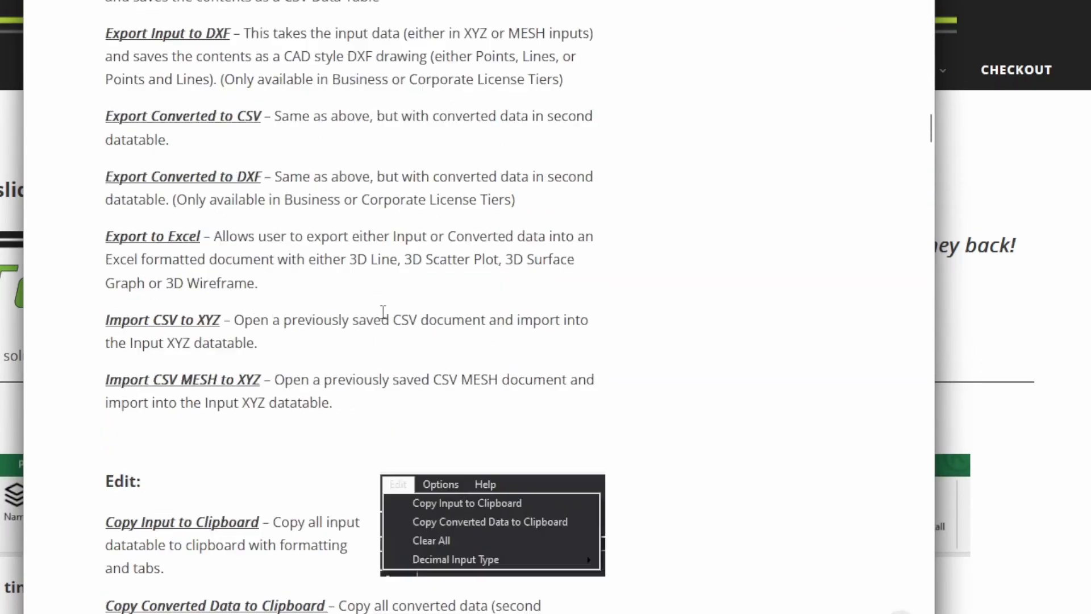
scroll(384, 313, down, 15)
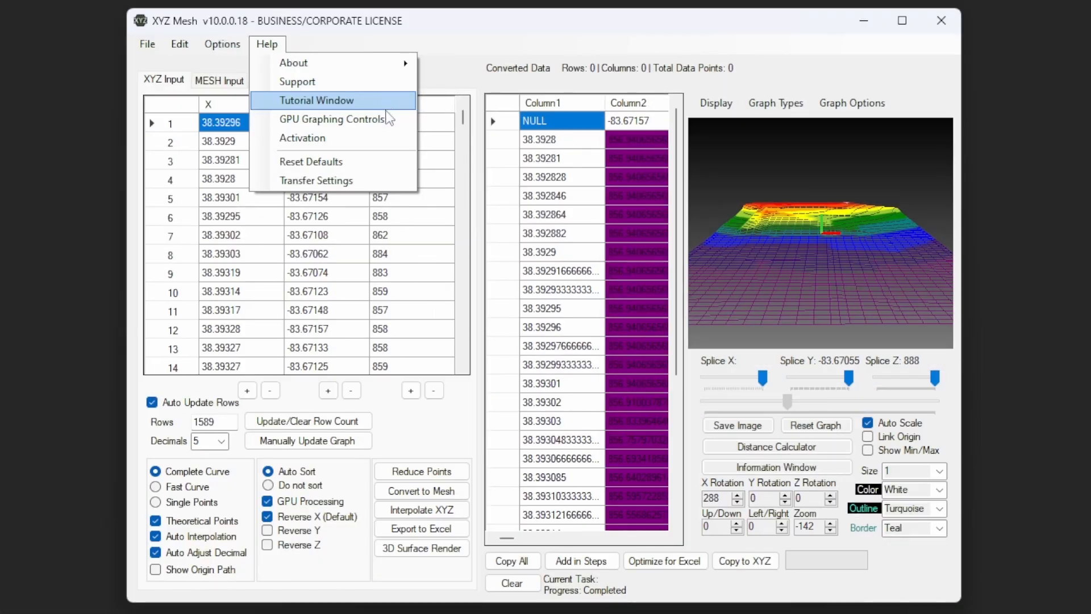
In XYZ Mesh, open the GPU Graphing Controls help, move its window fully into view, read it and try rotating the graph
click(333, 126)
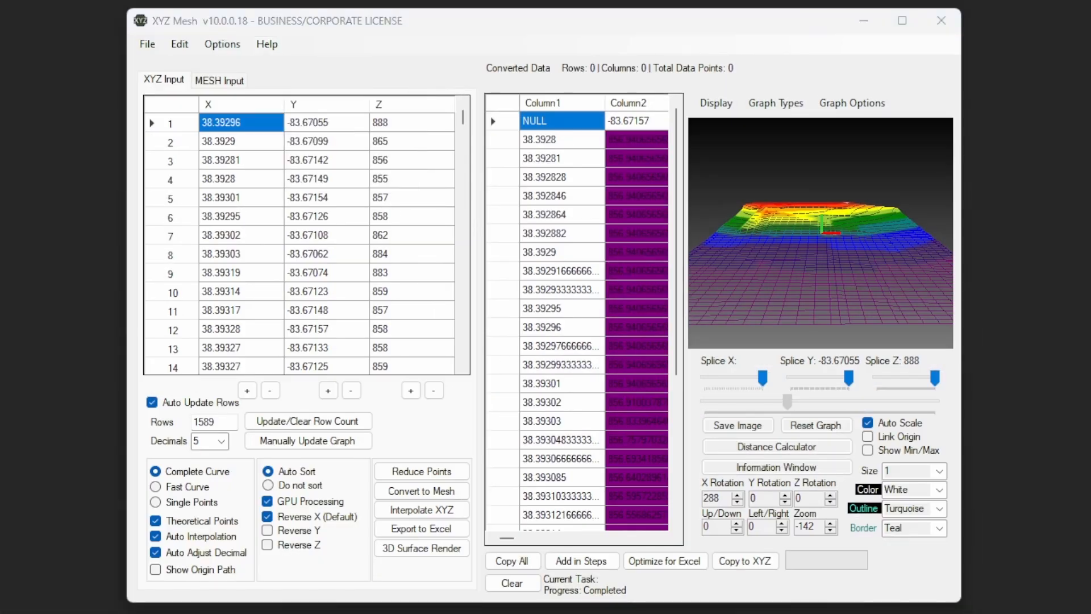
drag(358, 19, 542, 85)
scroll(555, 296, down, 1)
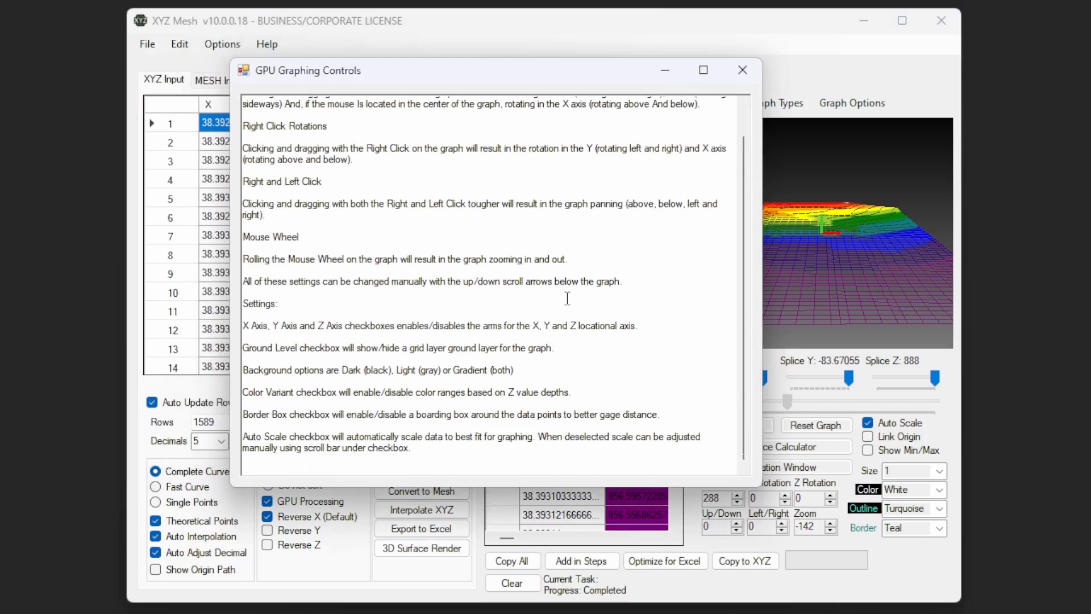
scroll(566, 300, up, 1)
click(917, 278)
drag(917, 278, 814, 285)
Open the Activation information from XYZ Mesh's Help commands
click(267, 43)
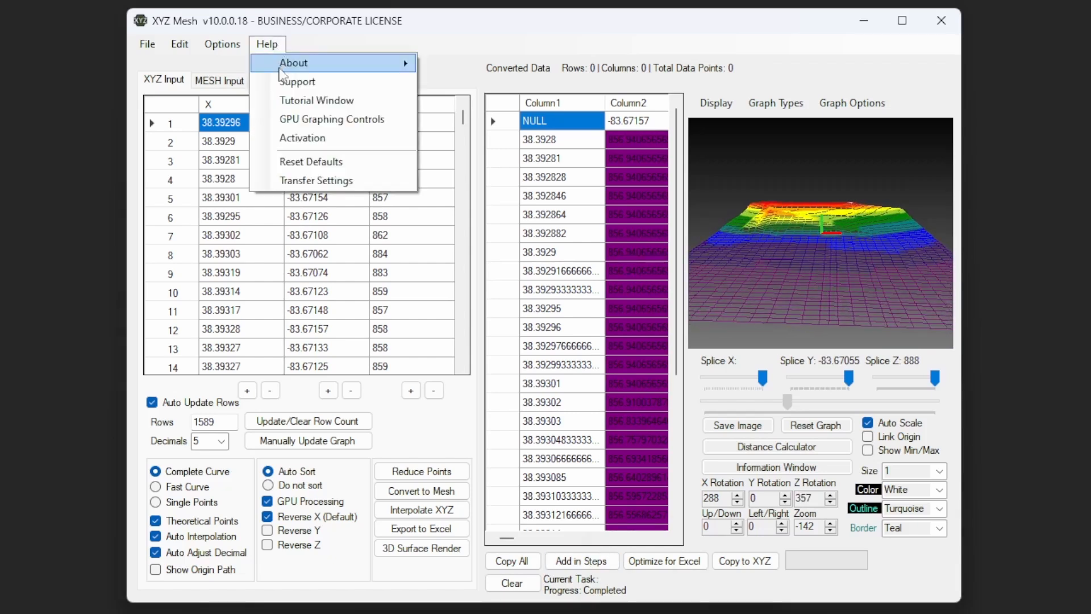
click(359, 139)
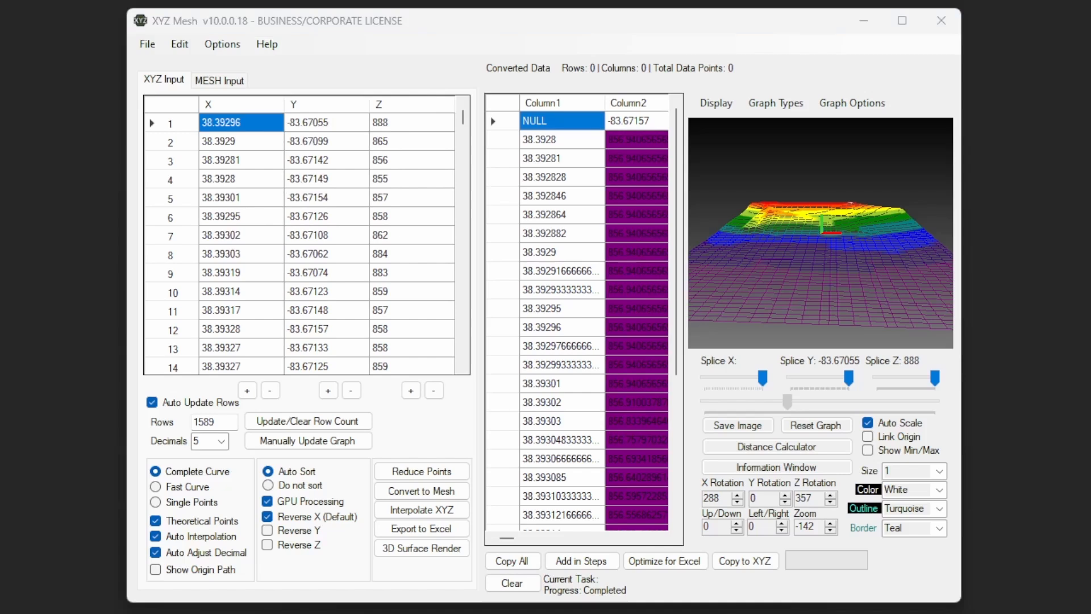
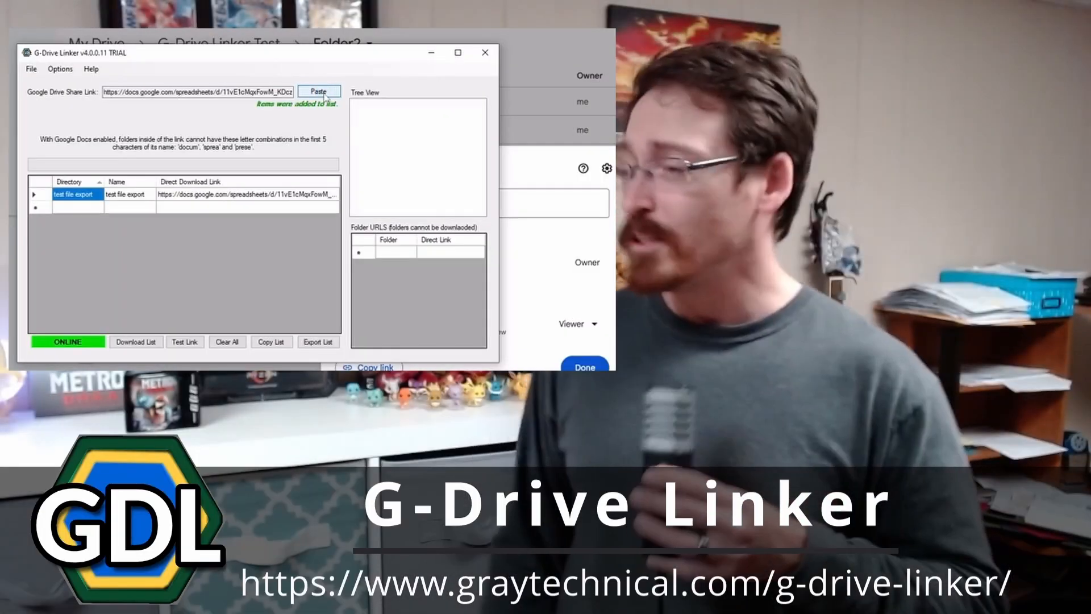
Switch to G-Drive Linker and test the direct download link of "test file export"
click(199, 196)
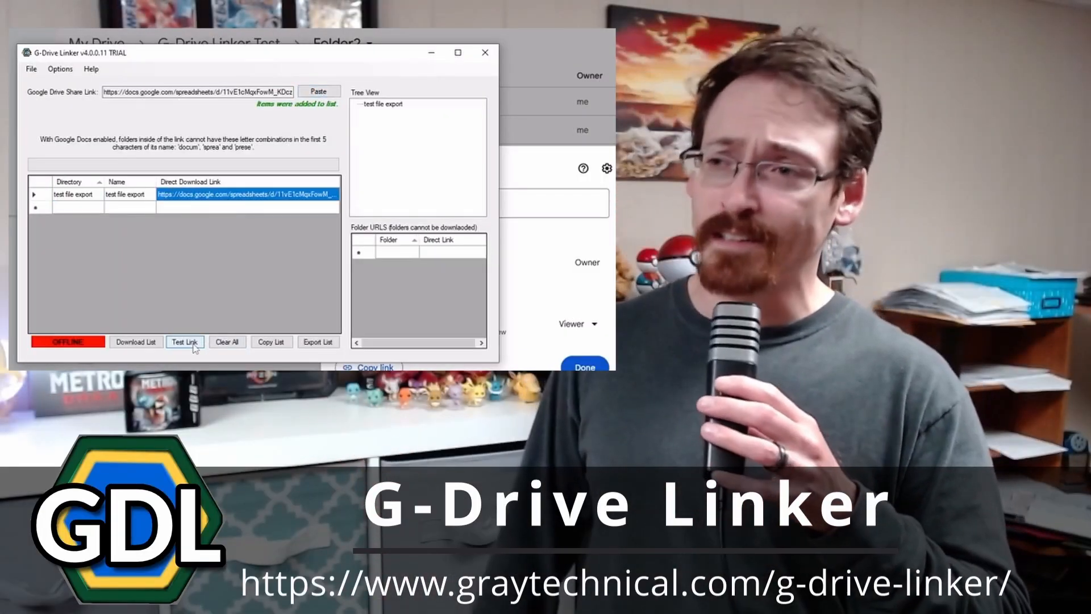
click(195, 346)
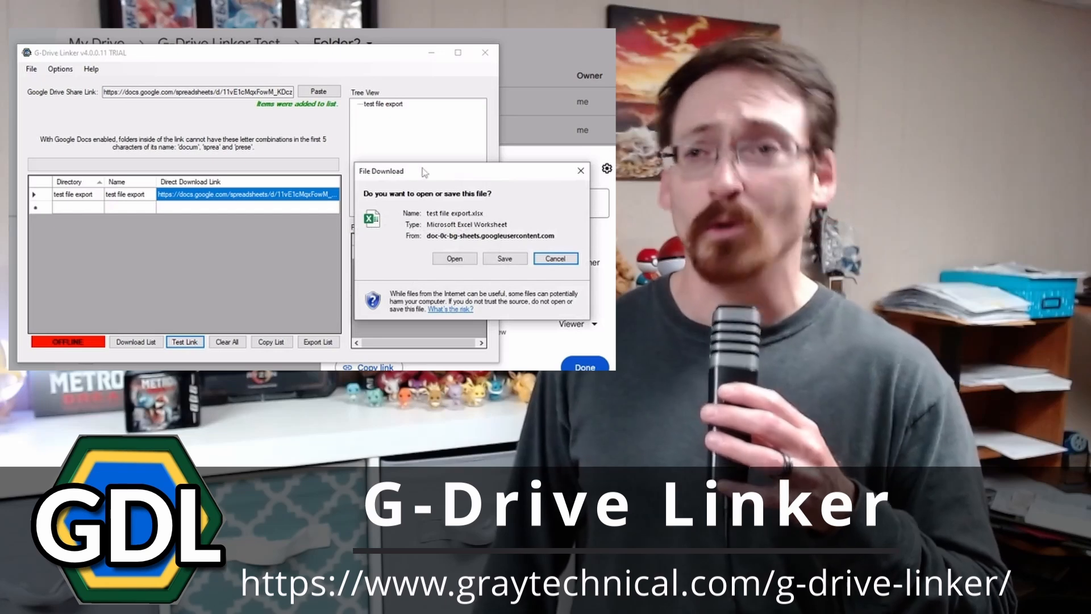
Paste the Google Drive share link of Folder2 to add its files, and select the direct download link of Capture.PNG
click(318, 92)
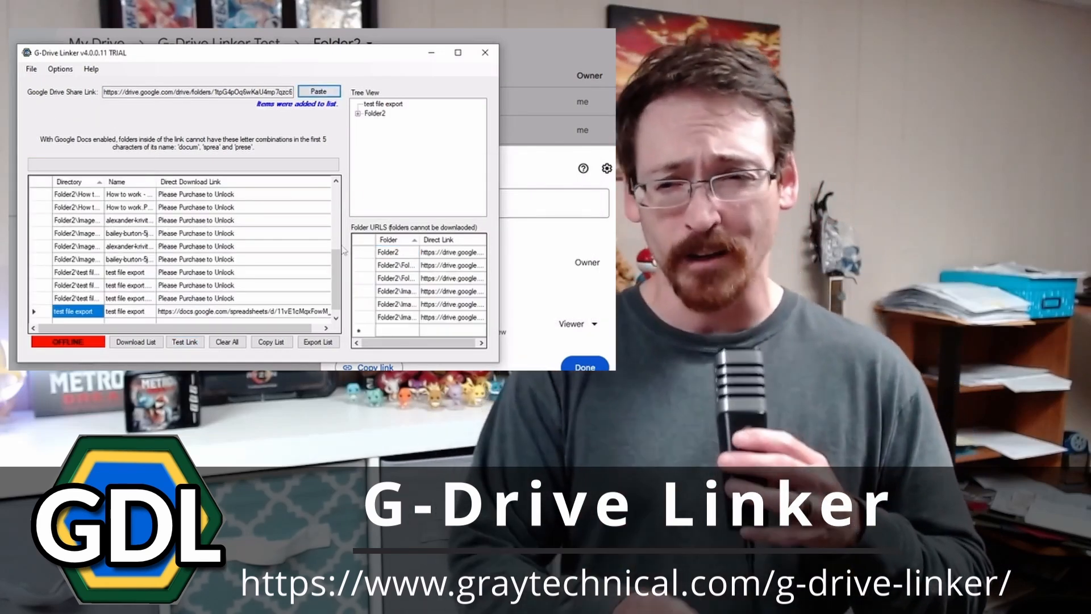
scroll(227, 256, up, 5)
click(295, 208)
click(297, 219)
Expand Folder2, Folder3, Images and High Res in the tree view to examine the linked files
click(358, 114)
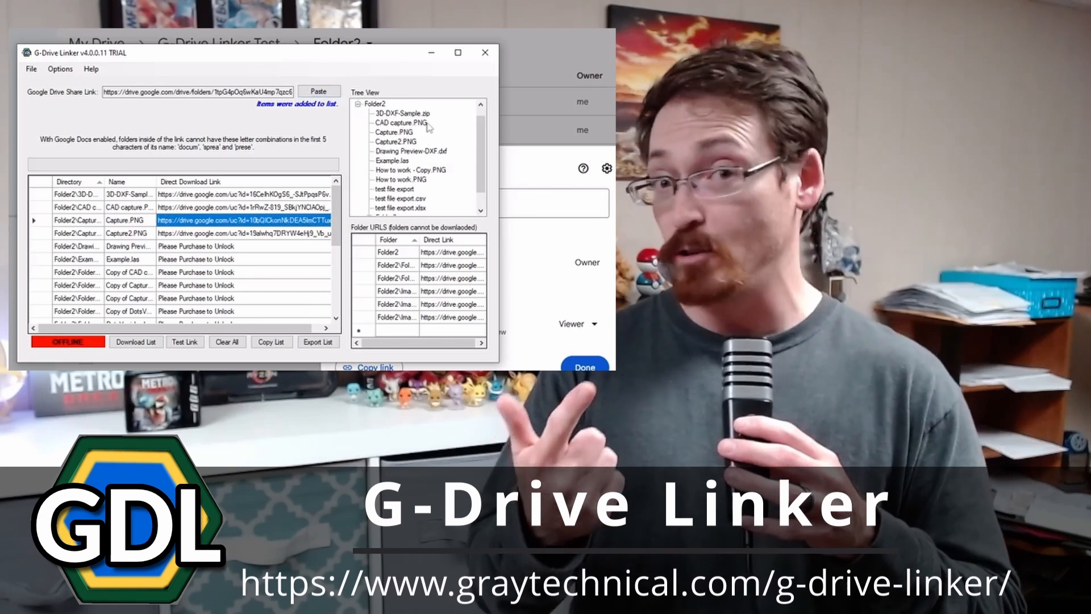
scroll(482, 175, down, 1)
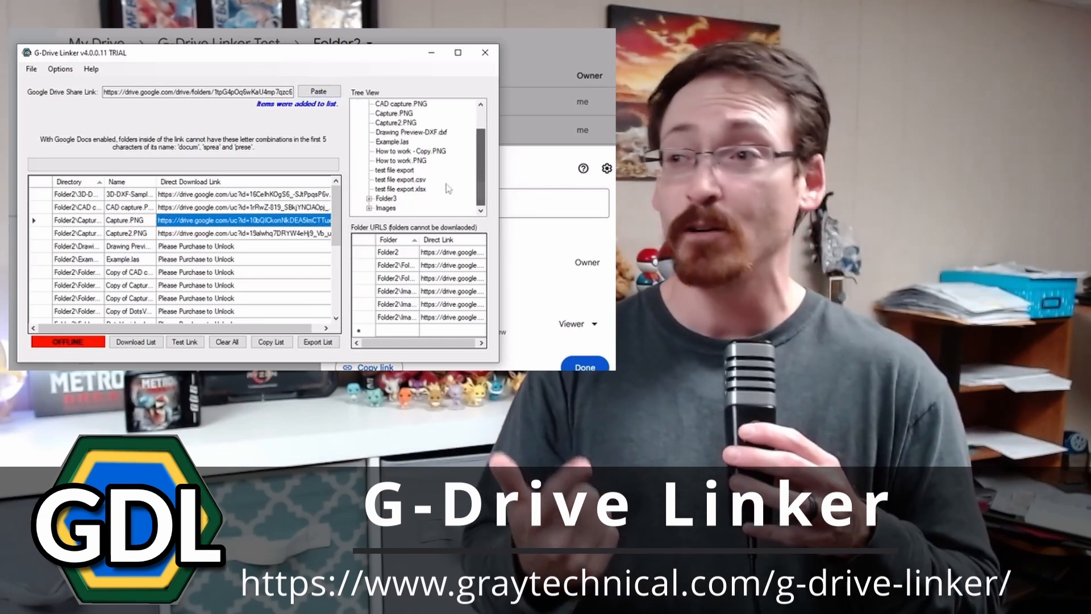
click(370, 199)
click(381, 199)
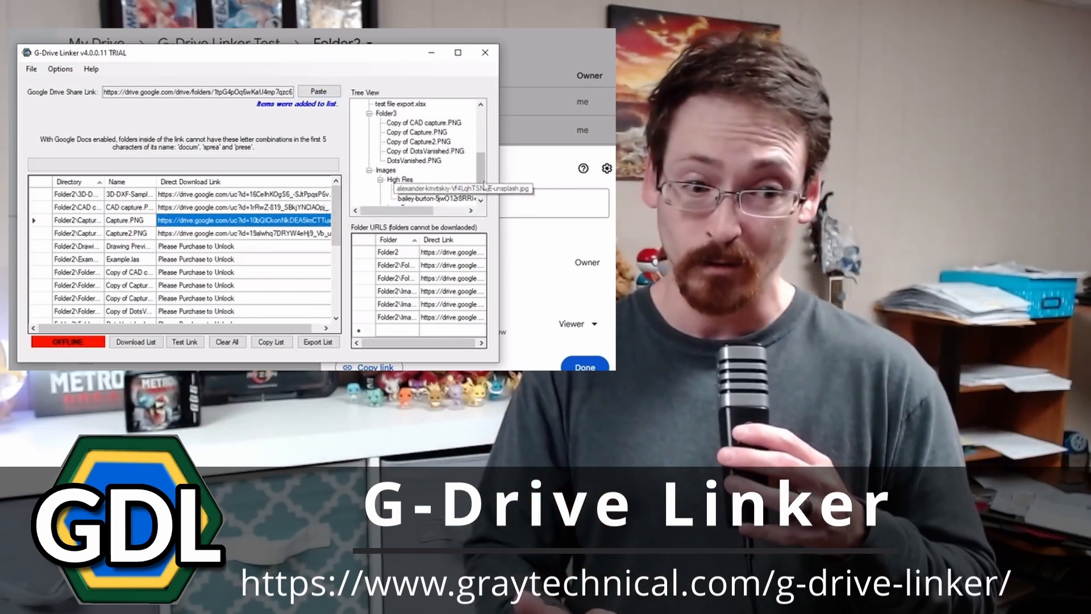
drag(482, 178, 481, 183)
click(380, 199)
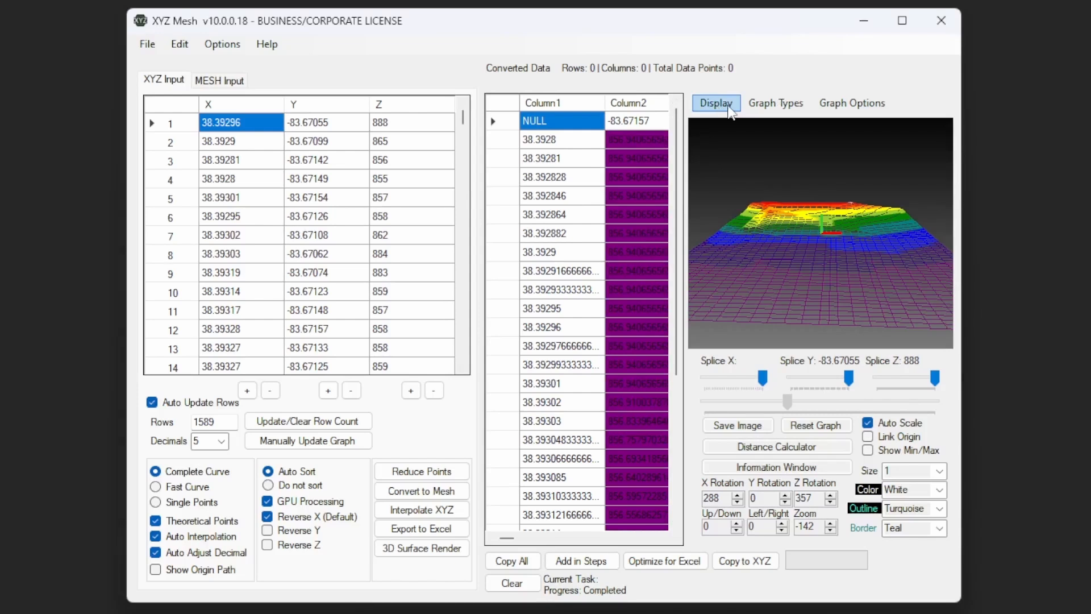
Switch back to XYZ Mesh, review the graph's axis display options and rotate the graph to view the axis arms
click(728, 106)
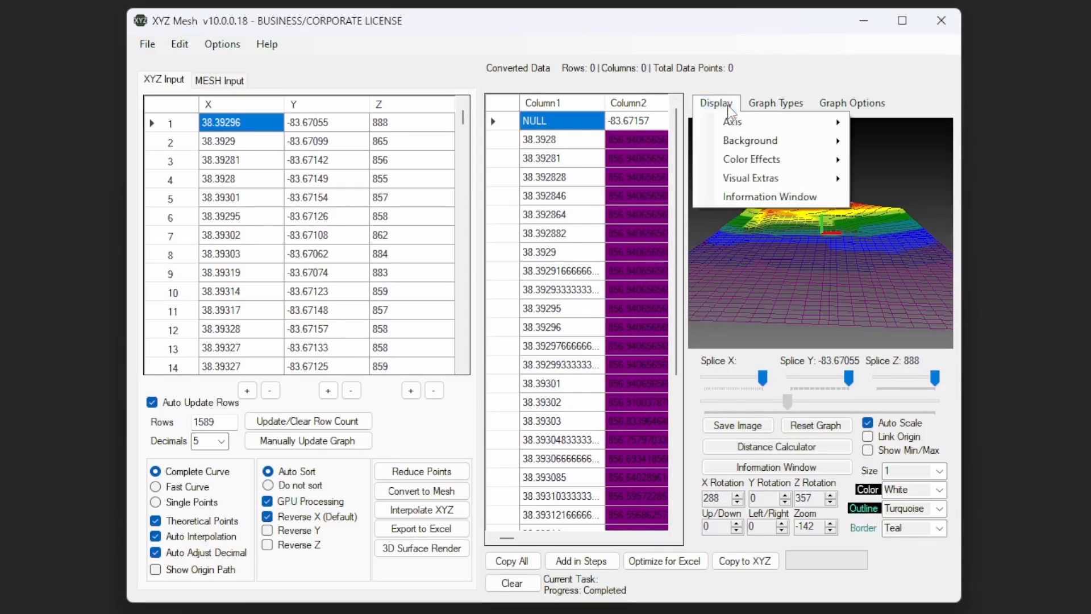
mouse_move(773, 126)
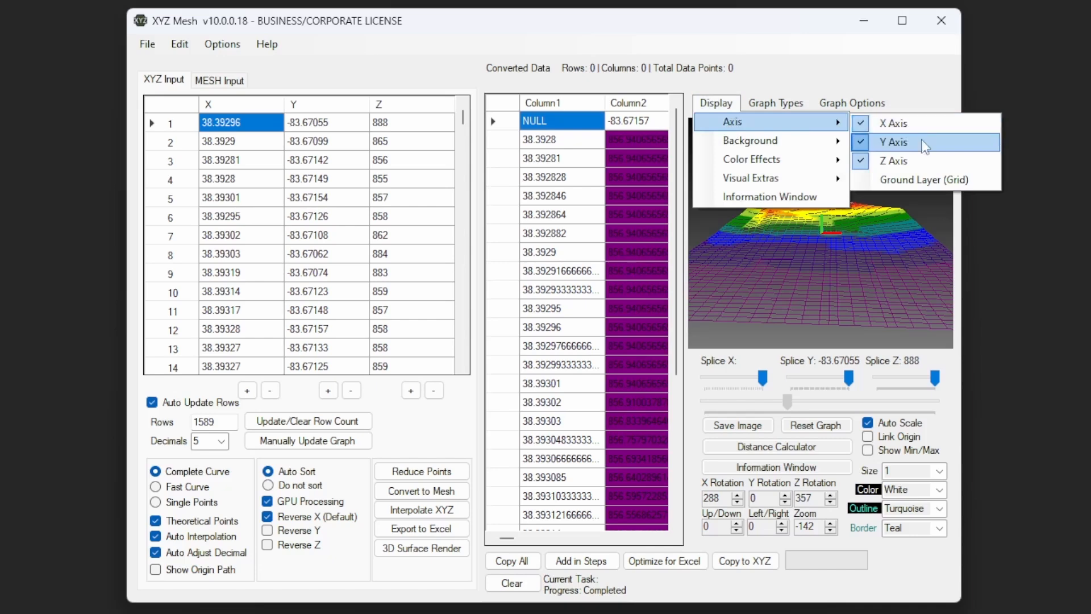
click(821, 224)
drag(848, 244, 813, 261)
Hide the graph's X axis and show it again
click(716, 103)
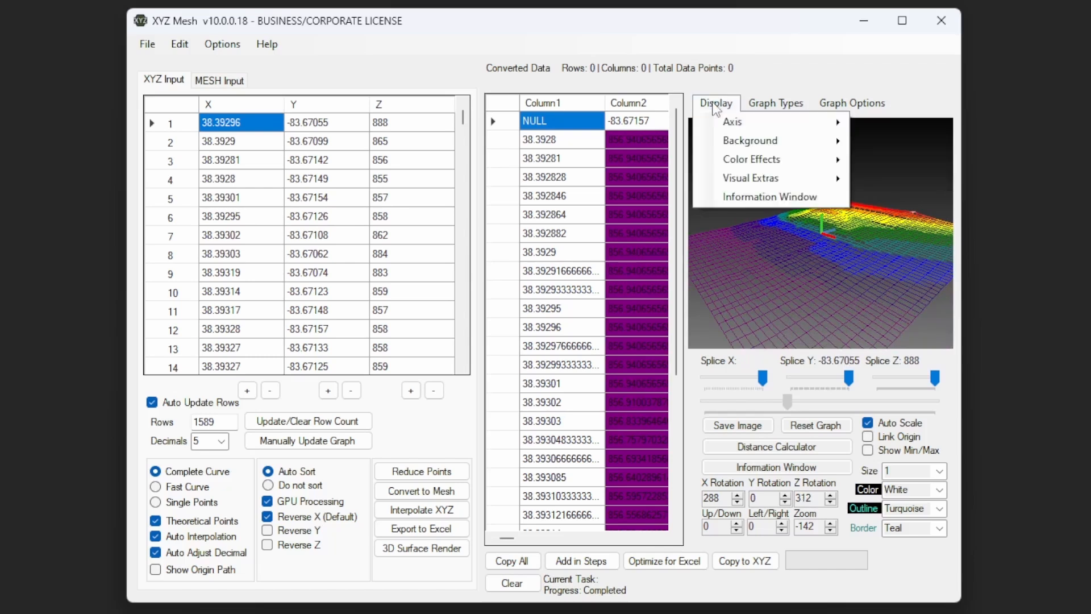
mouse_move(830, 122)
click(933, 122)
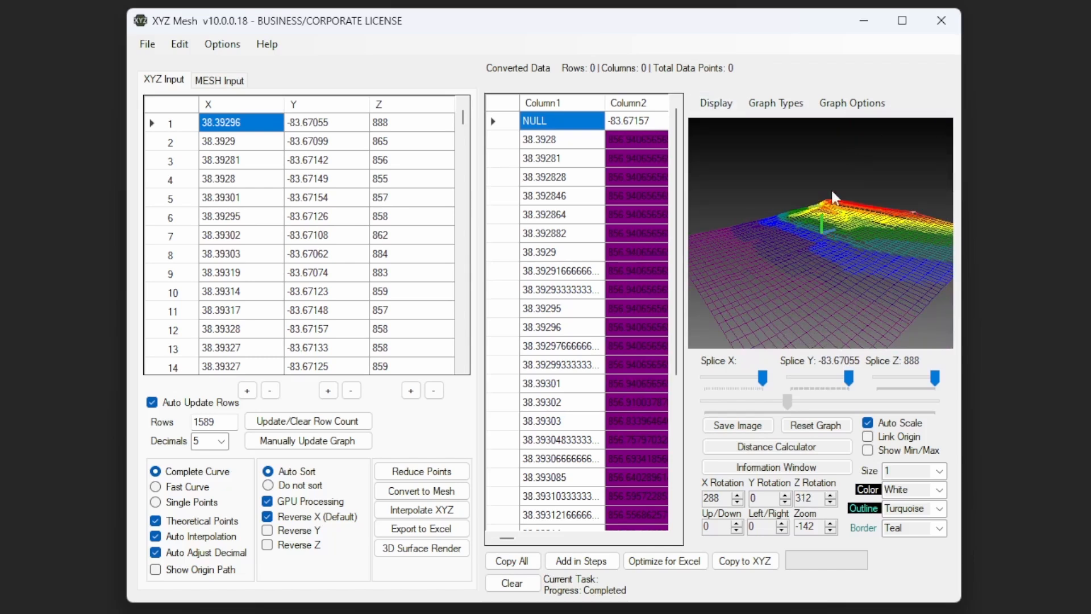
click(731, 107)
click(728, 110)
click(721, 107)
mouse_move(736, 123)
click(909, 124)
Show the Ground Layer (Grid) on the graph and rotate the mesh to view it against the grid
click(716, 104)
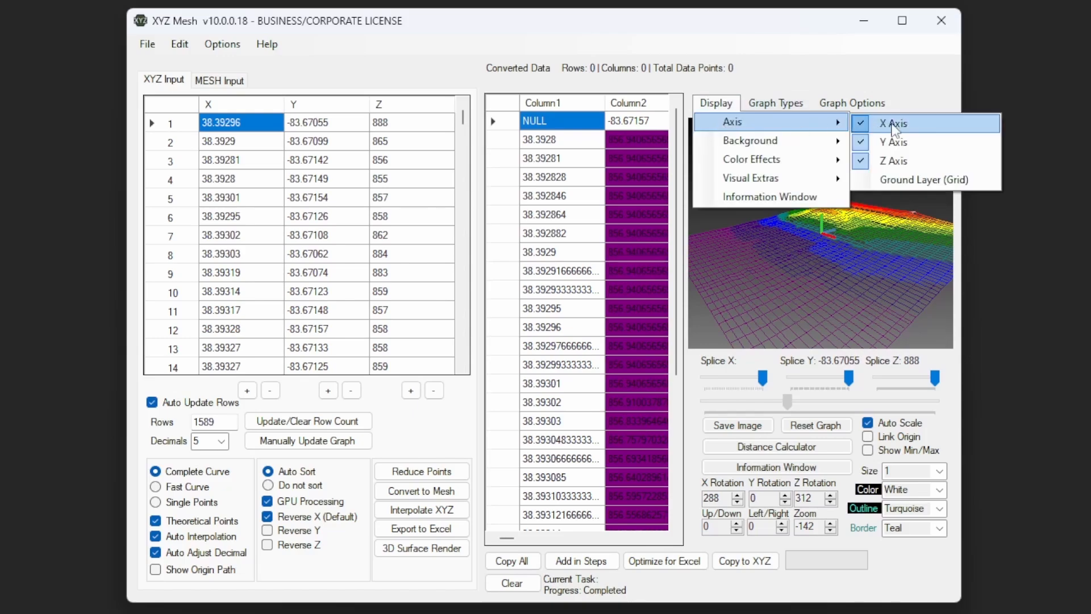
click(943, 185)
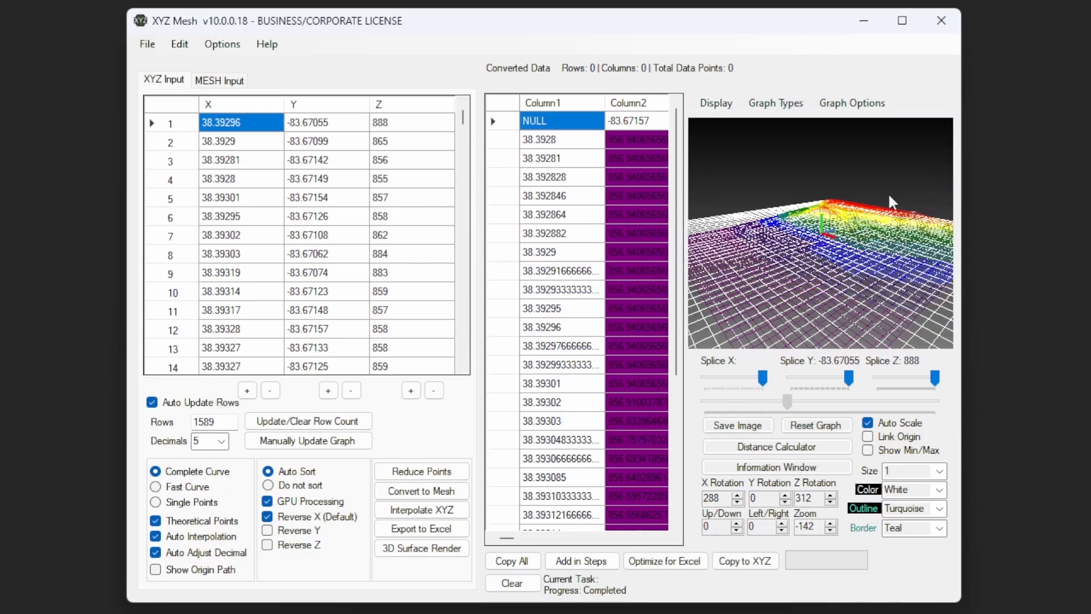
mouse_move(762, 311)
mouse_down()
mouse_move(845, 308)
mouse_move(884, 293)
mouse_move(772, 298)
mouse_up()
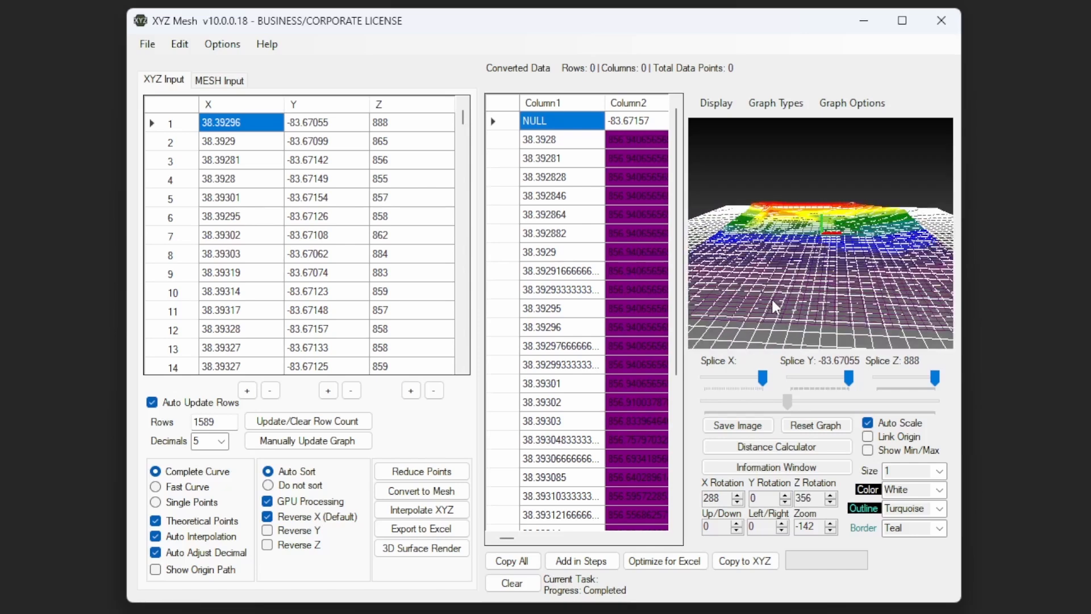
Try a graph line size of 2 and larger, return it to 1, and rotate the mesh
click(910, 469)
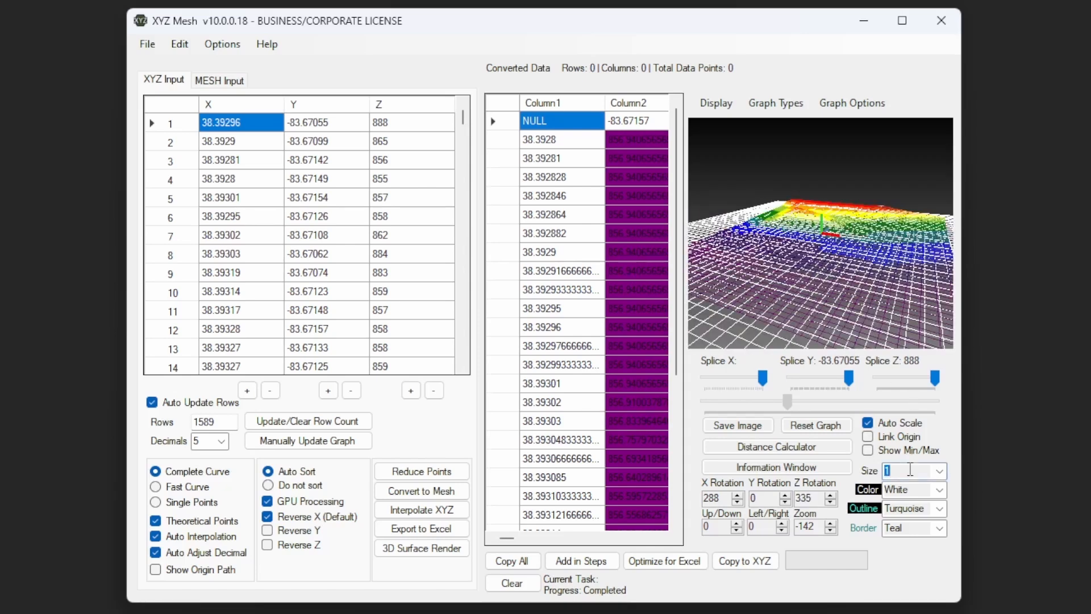
scroll(911, 470, down, 1)
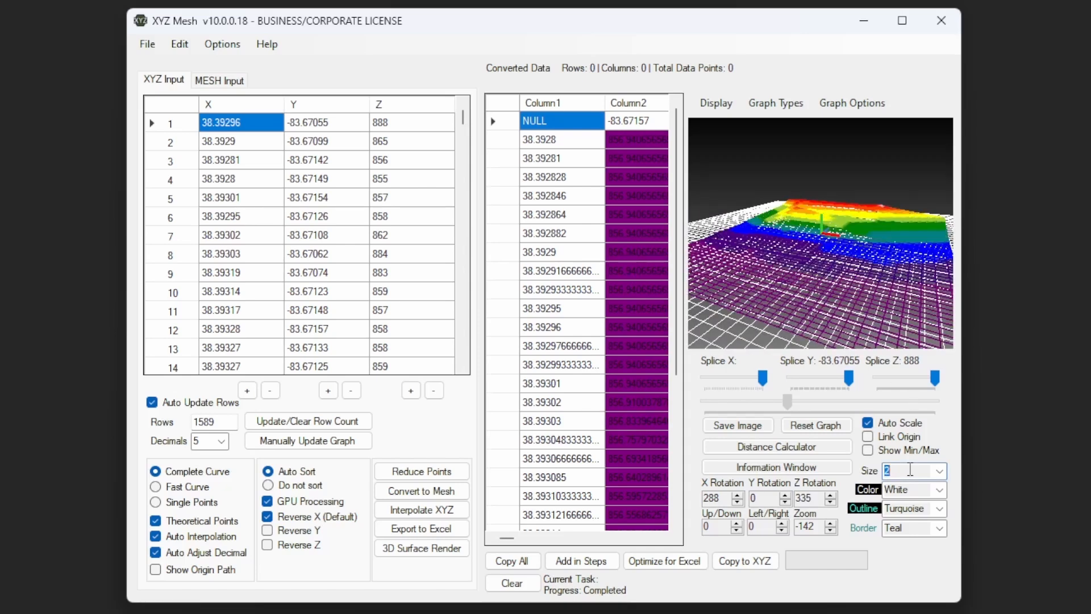
scroll(910, 469, down, 2)
scroll(910, 469, up, 3)
drag(772, 285, 875, 285)
Hide the Ground Layer (Grid) and set the graph background to Light
click(716, 103)
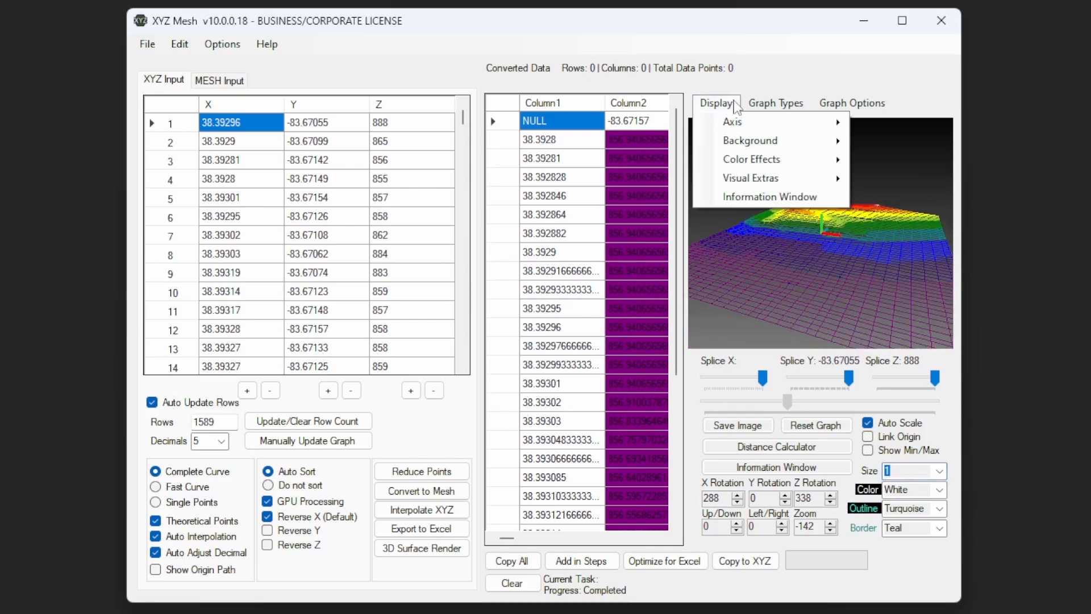
mouse_move(795, 123)
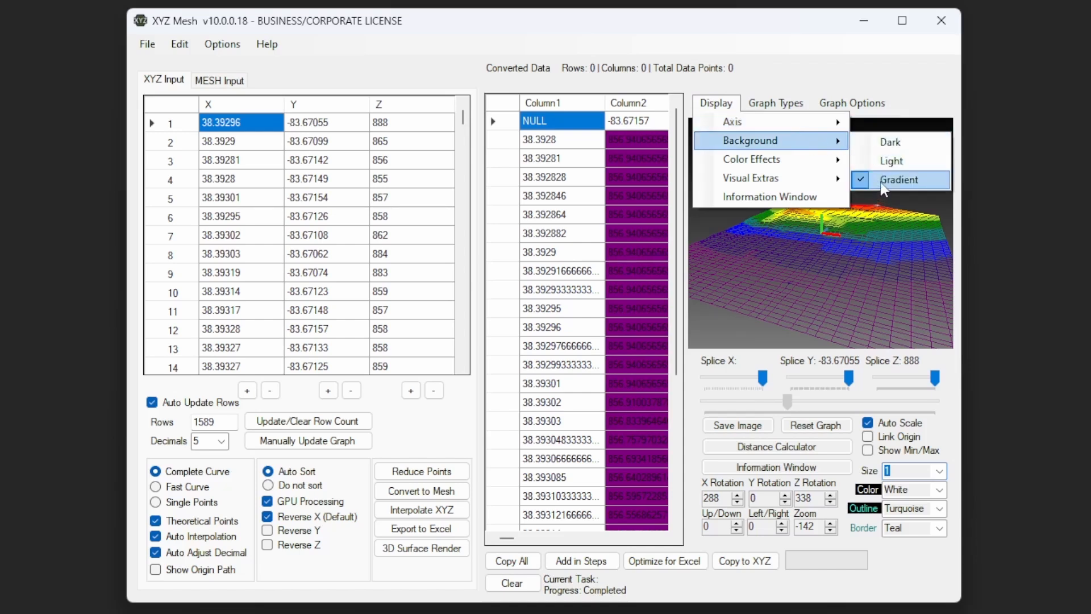
click(909, 163)
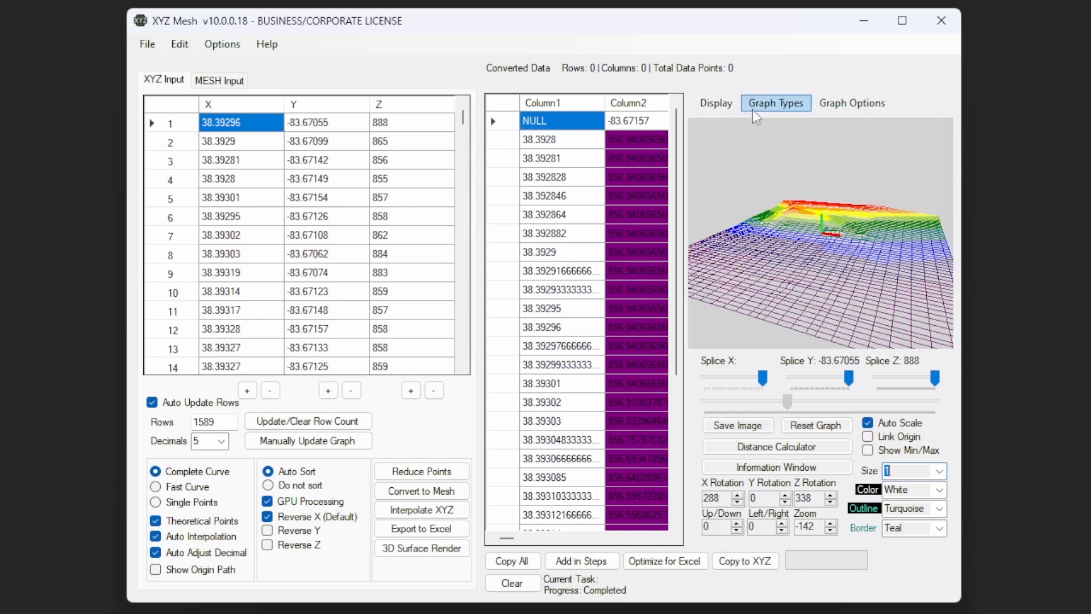
Try the Dark graph background and switch it back to Gradient, rotating the mesh to view it
click(715, 103)
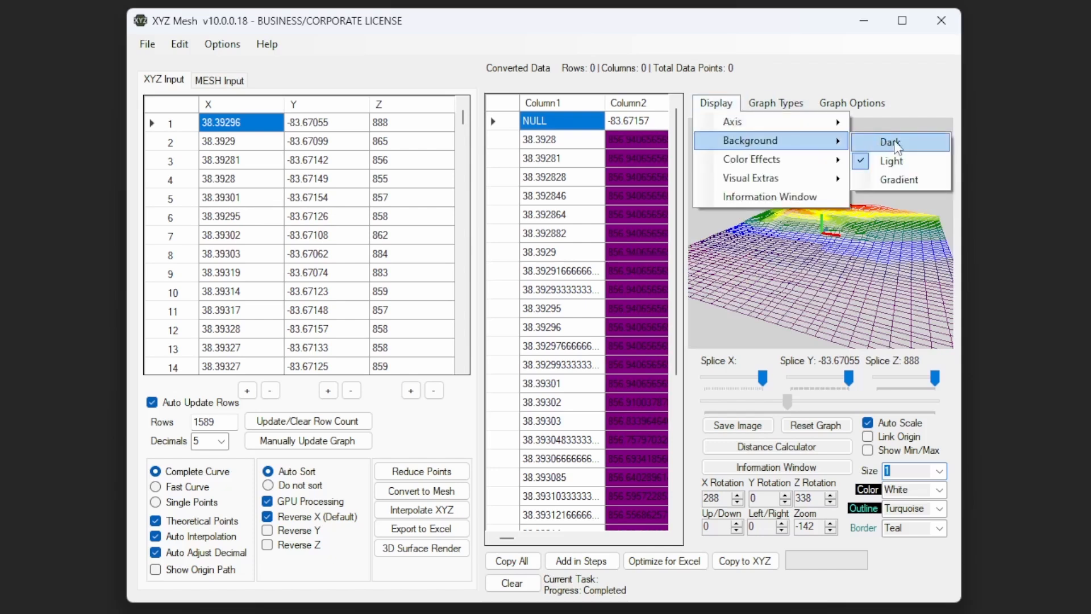
click(884, 142)
click(715, 103)
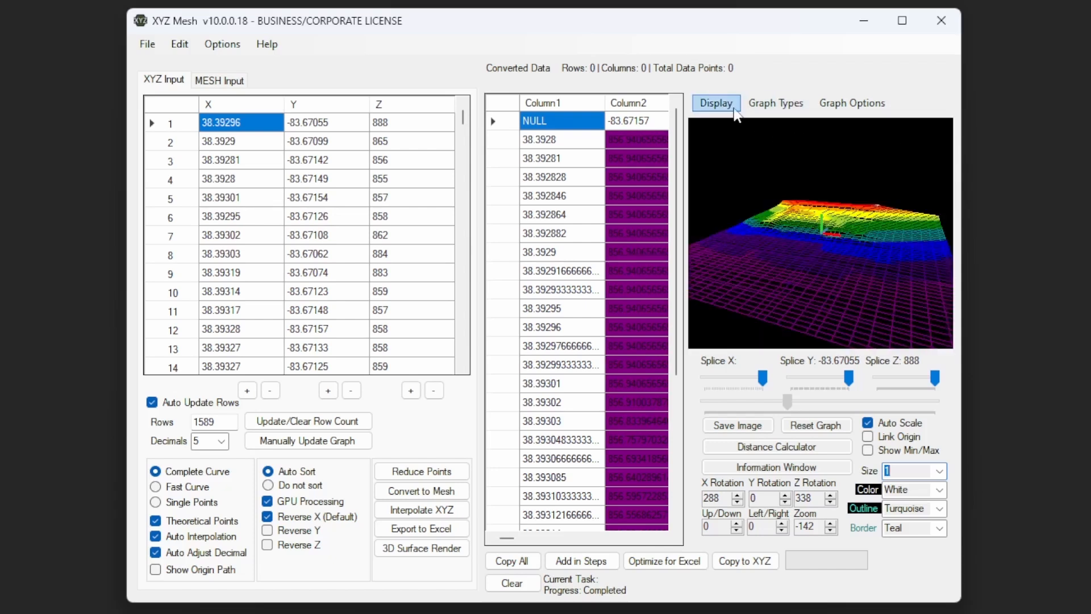
mouse_move(806, 141)
click(883, 187)
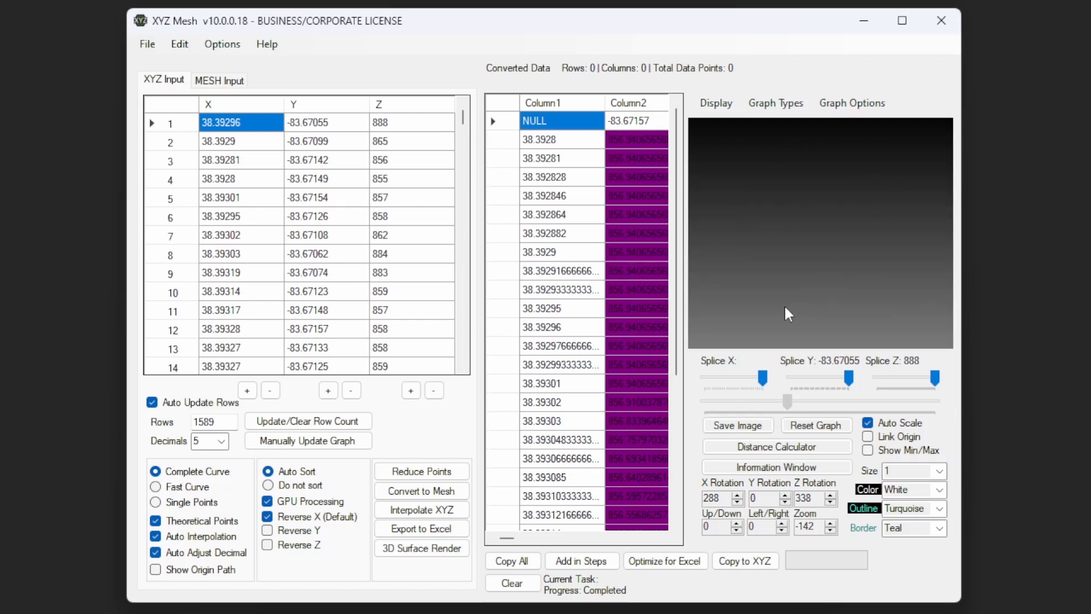
drag(785, 306, 837, 302)
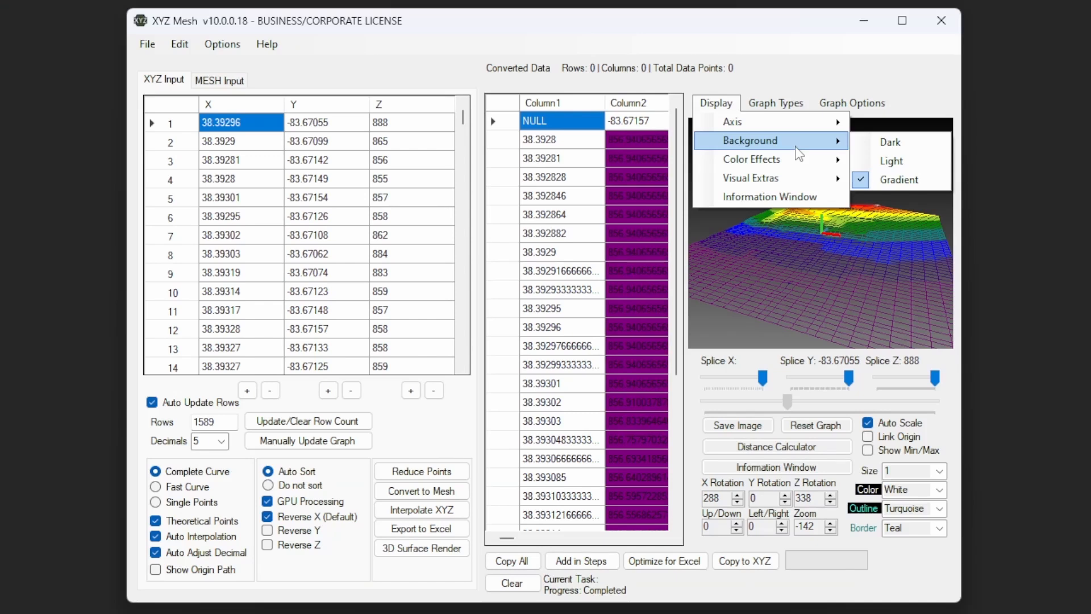
Apply the Lighting/Shading color effect to the graph and try YellowGreen as the mesh color
mouse_move(801, 164)
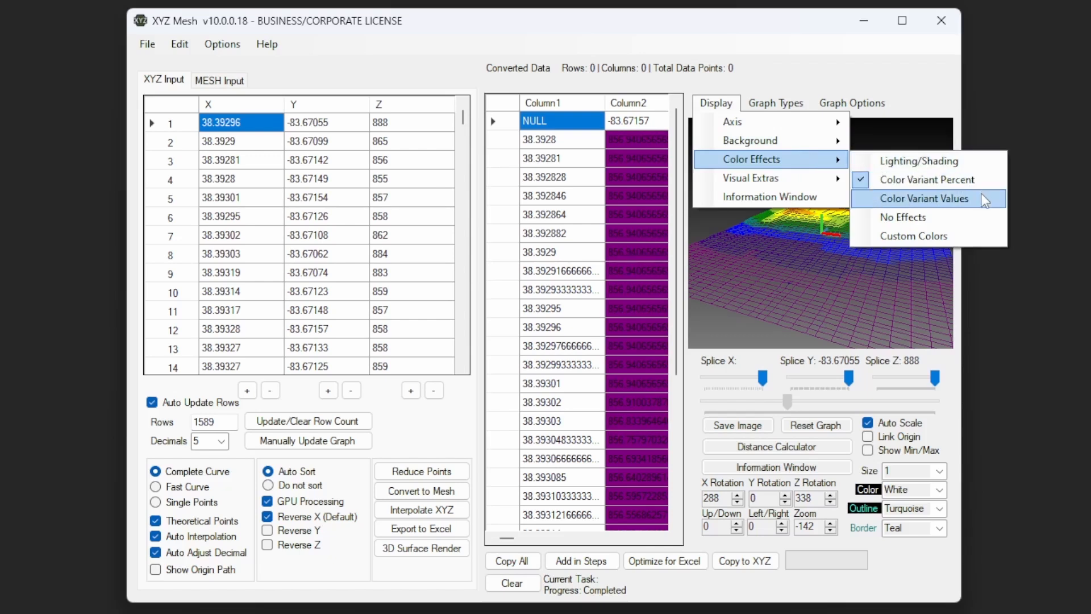
click(972, 165)
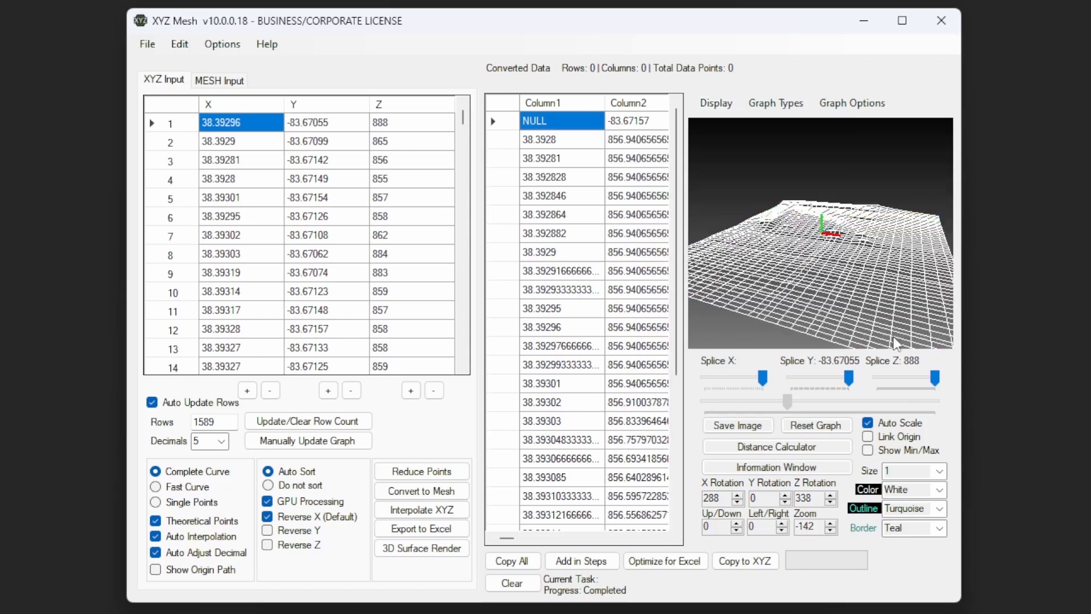
click(919, 488)
scroll(921, 488, down, 3)
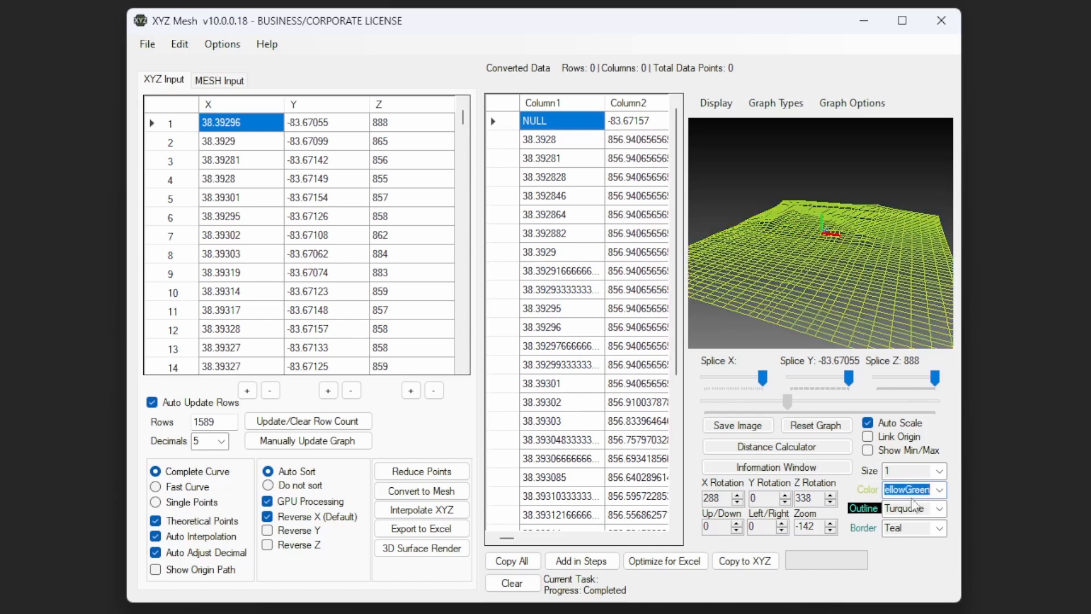
Switch the graph's color effect to Color Variant Percent and rotate the mesh to view the color bands
click(716, 103)
mouse_move(752, 159)
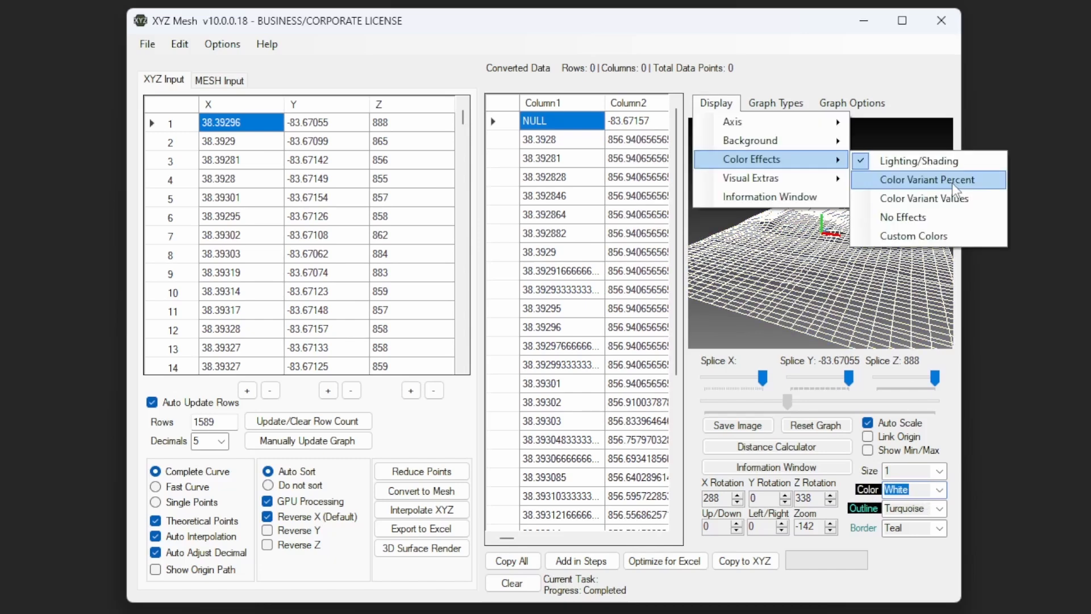
click(952, 180)
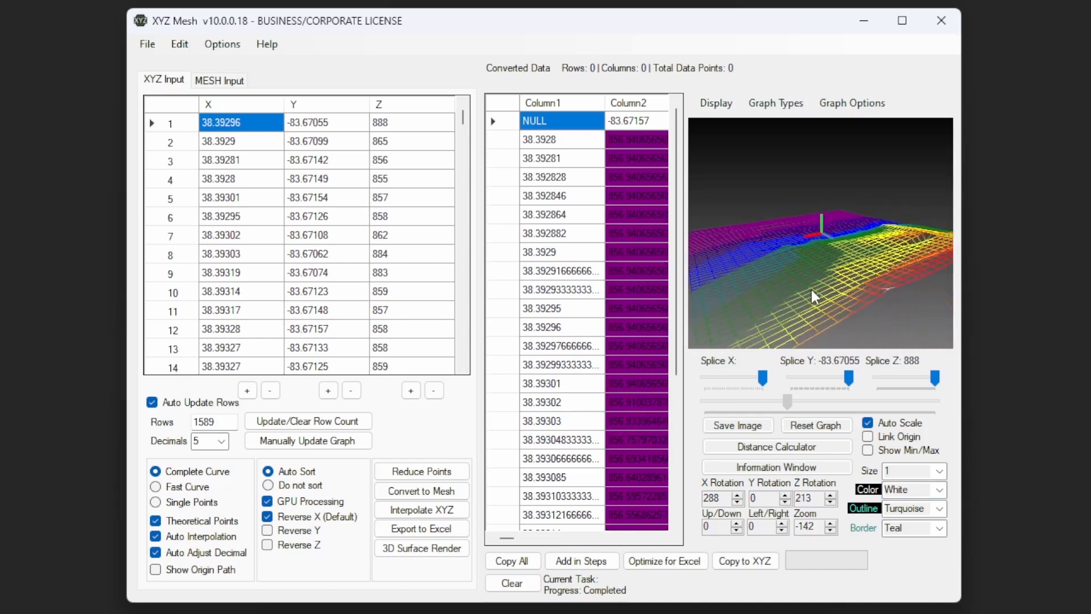
drag(814, 295, 890, 291)
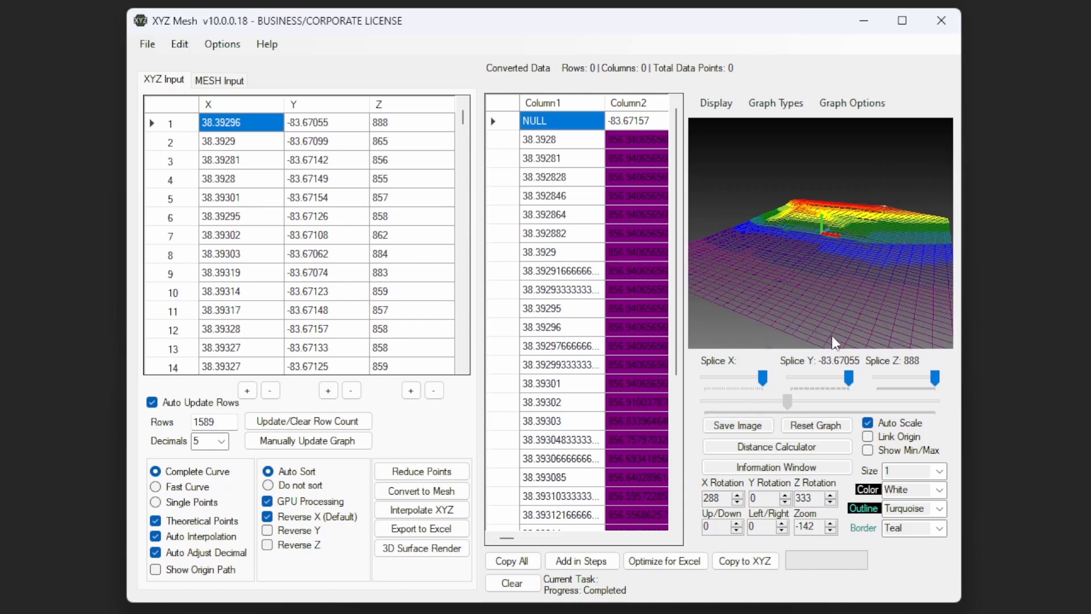
Try the Color Variant Values effect on the graph and rotate the mesh to view it
click(717, 105)
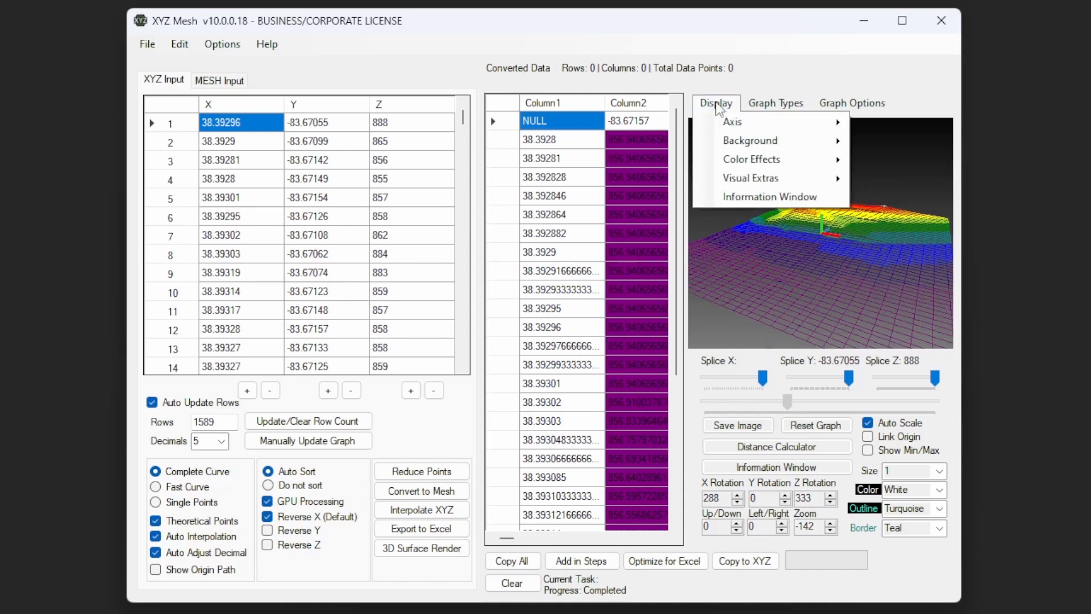
mouse_move(790, 171)
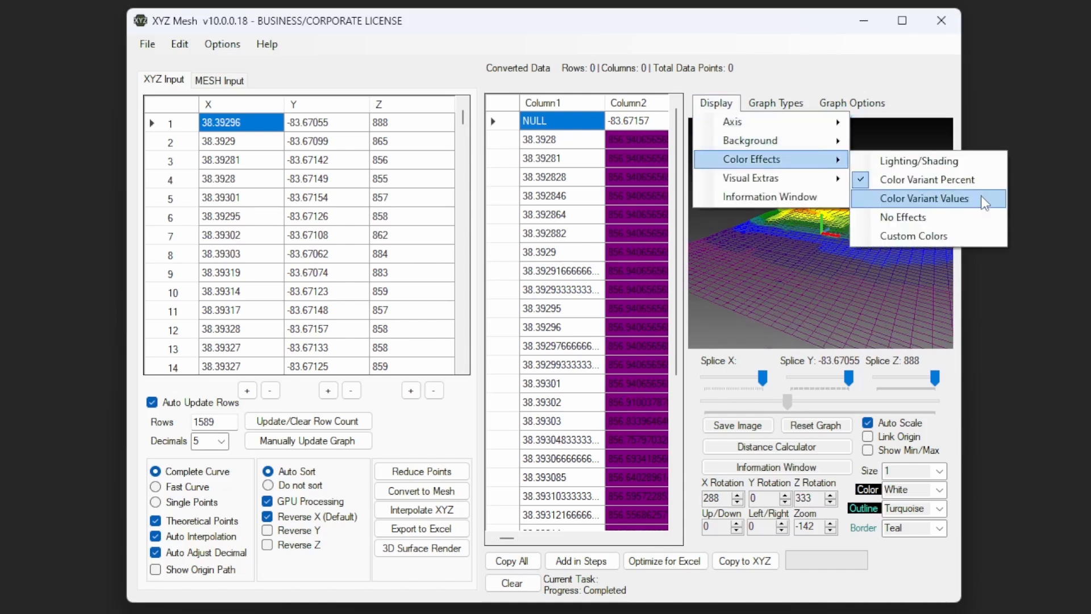
click(981, 197)
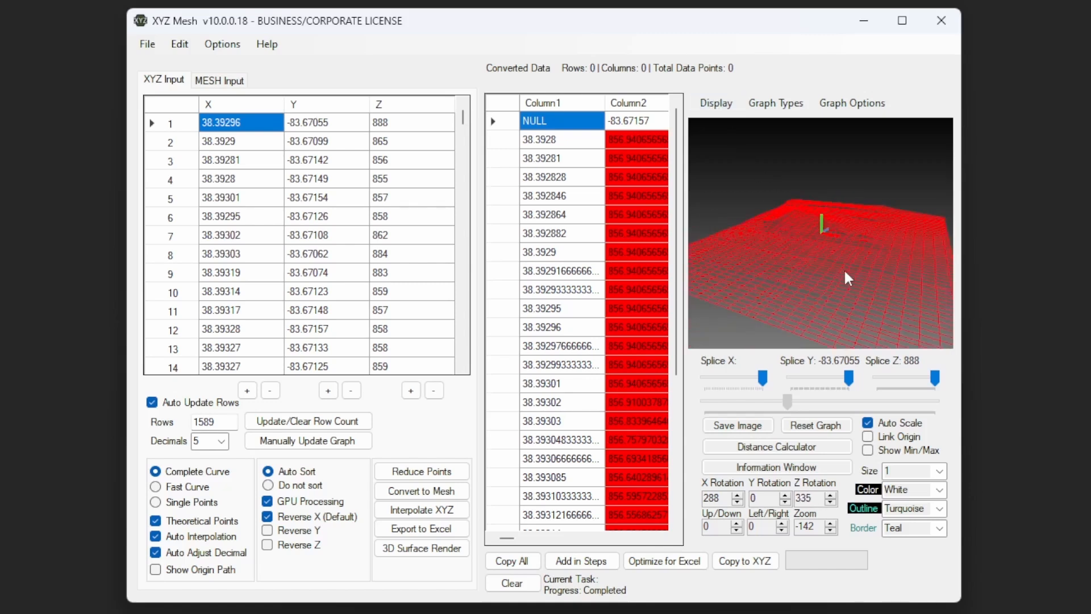
drag(844, 279, 813, 277)
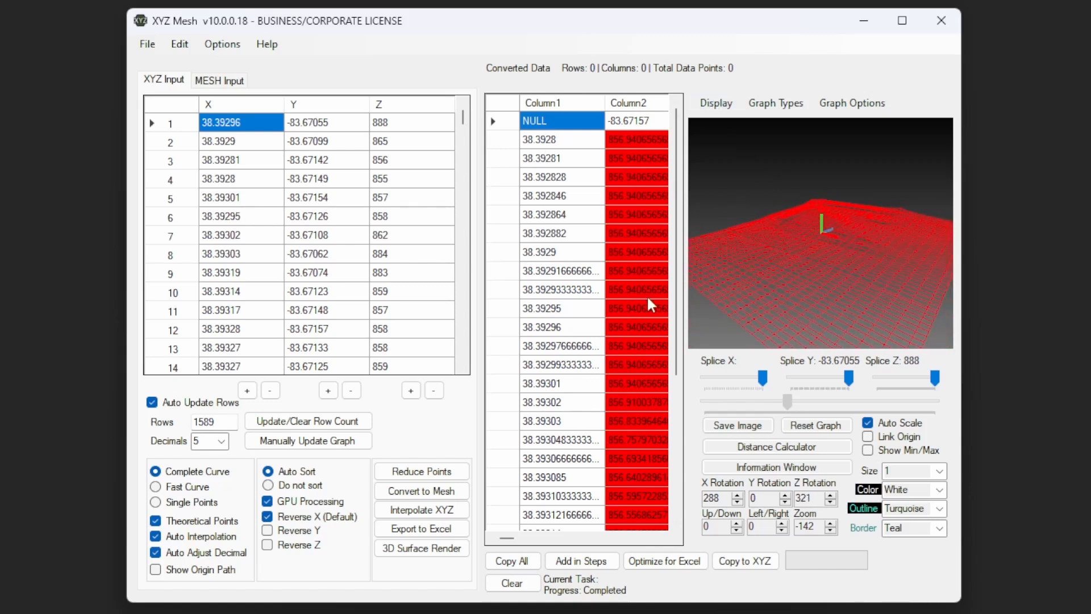
Set the graph's color effect to No Effects and change the mesh color to Yellow
click(716, 103)
mouse_move(812, 158)
click(896, 214)
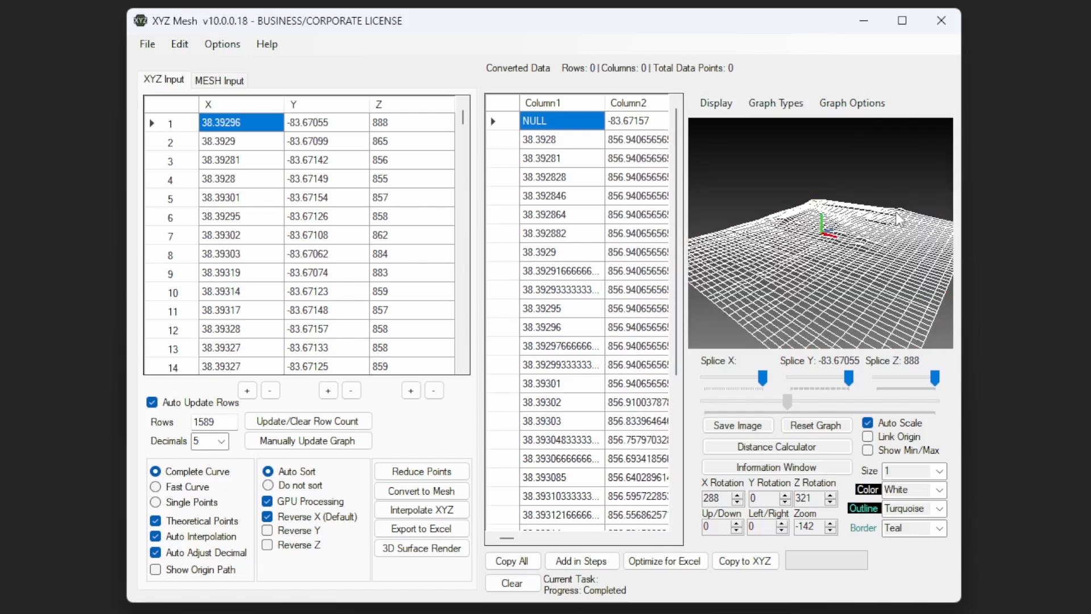
double_click(922, 492)
scroll(922, 492, down, 1)
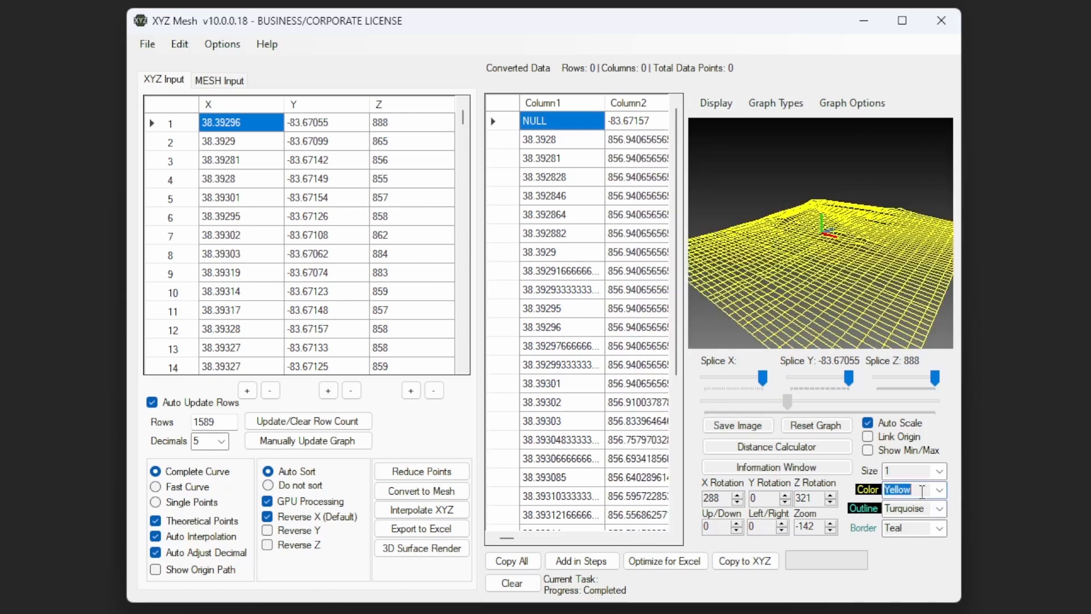
scroll(922, 492, down, 1)
scroll(921, 492, up, 1)
Review the color effect options and apply Color Variant Percent to the mesh again
click(717, 103)
mouse_move(795, 159)
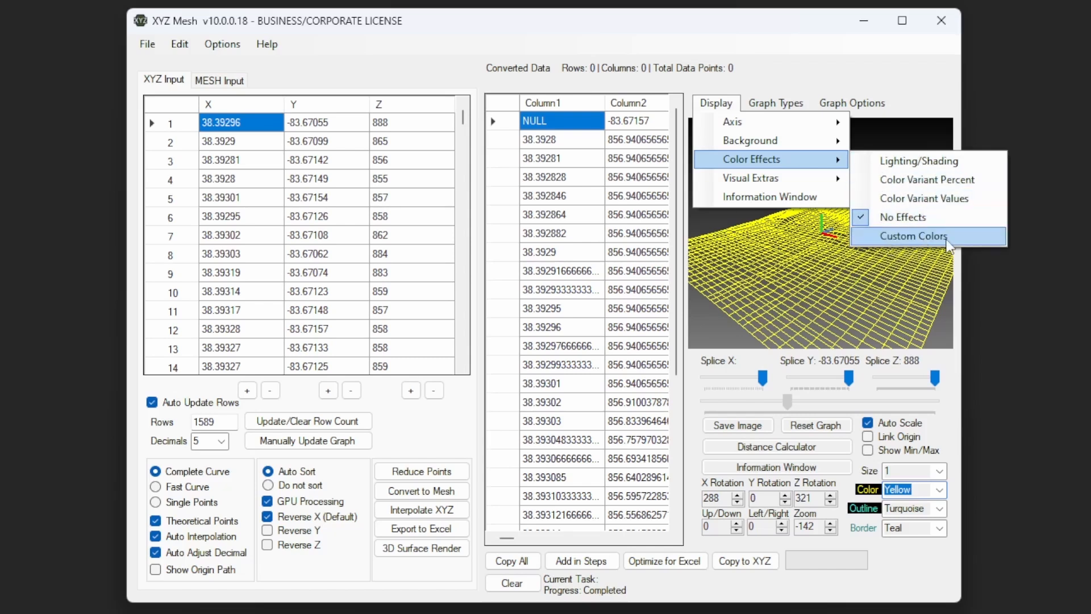
click(938, 181)
Open the Custom Colors settings, review the percentage and custom breaks, and set the 0% color to Lime
click(716, 103)
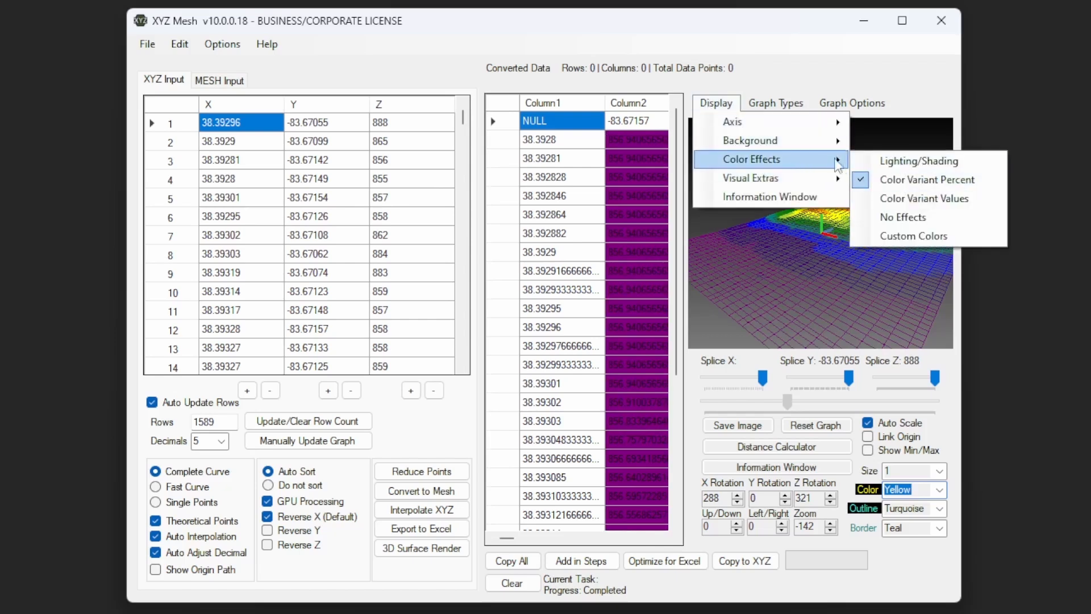
click(898, 238)
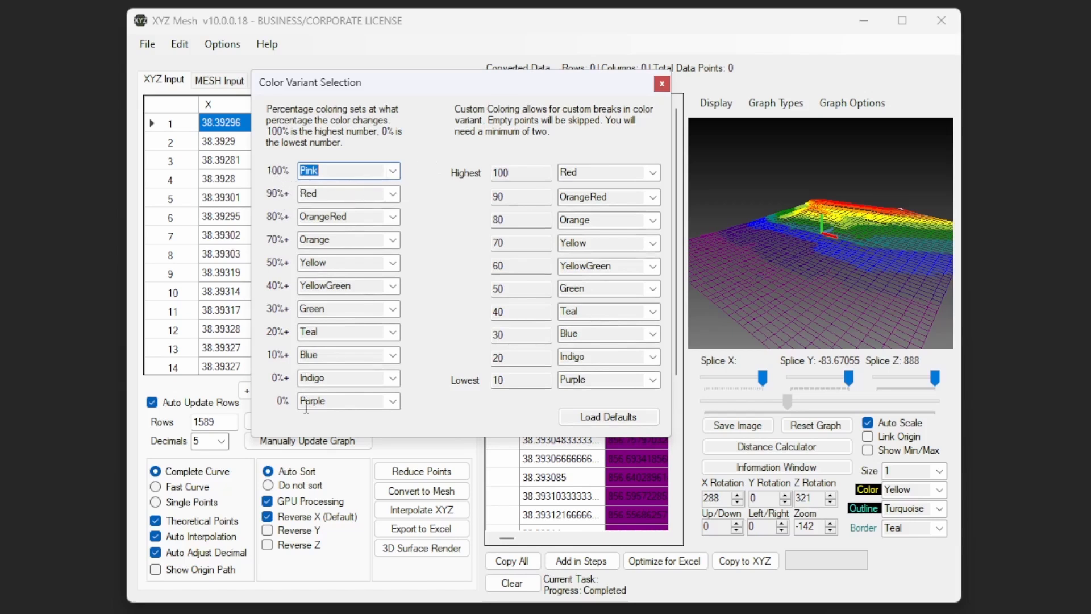
click(510, 172)
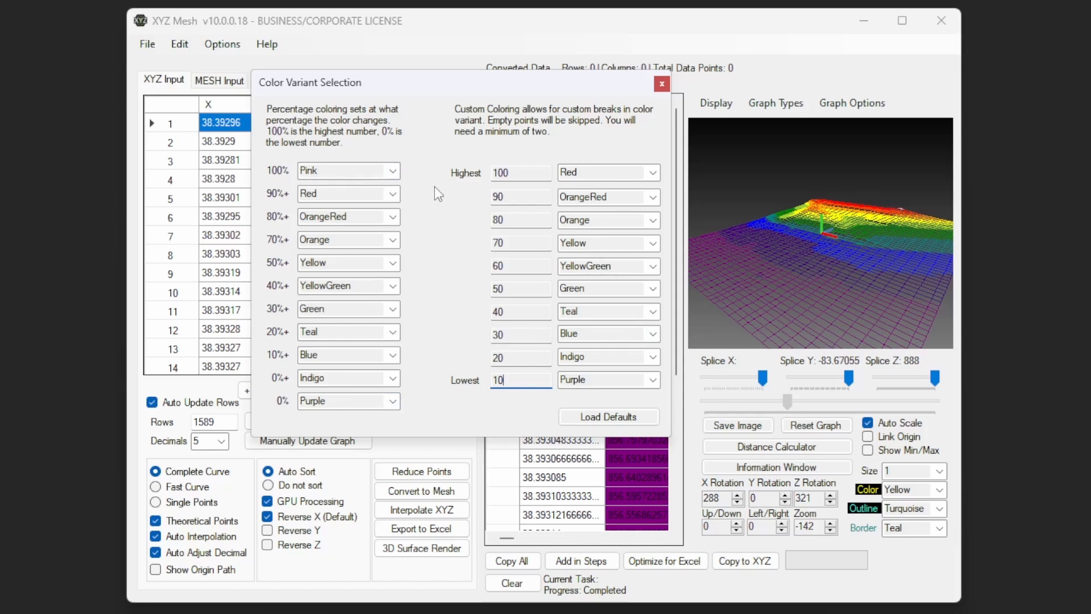
click(393, 402)
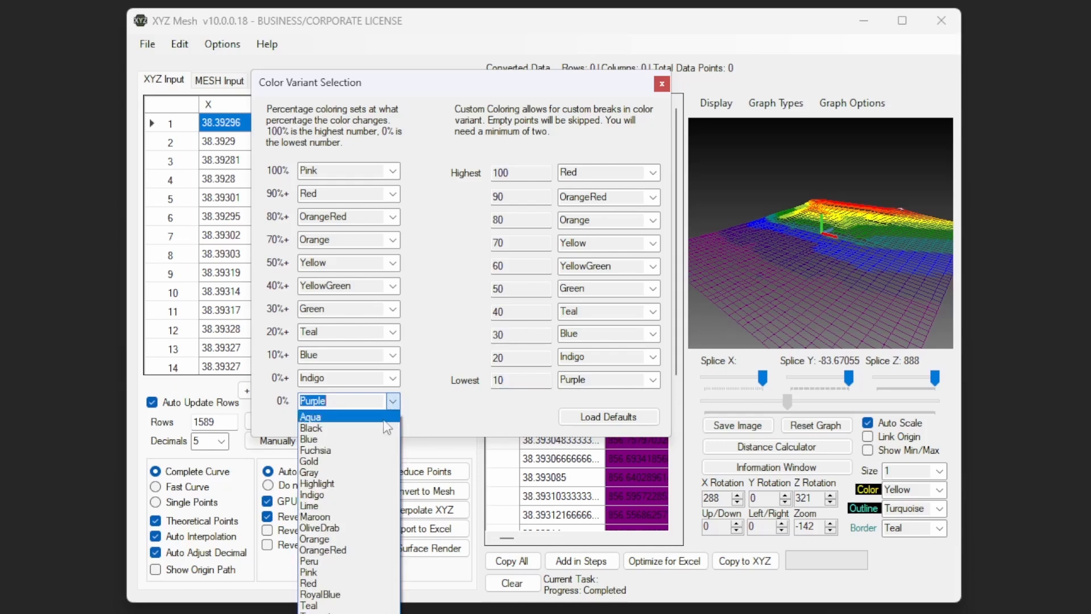
click(354, 506)
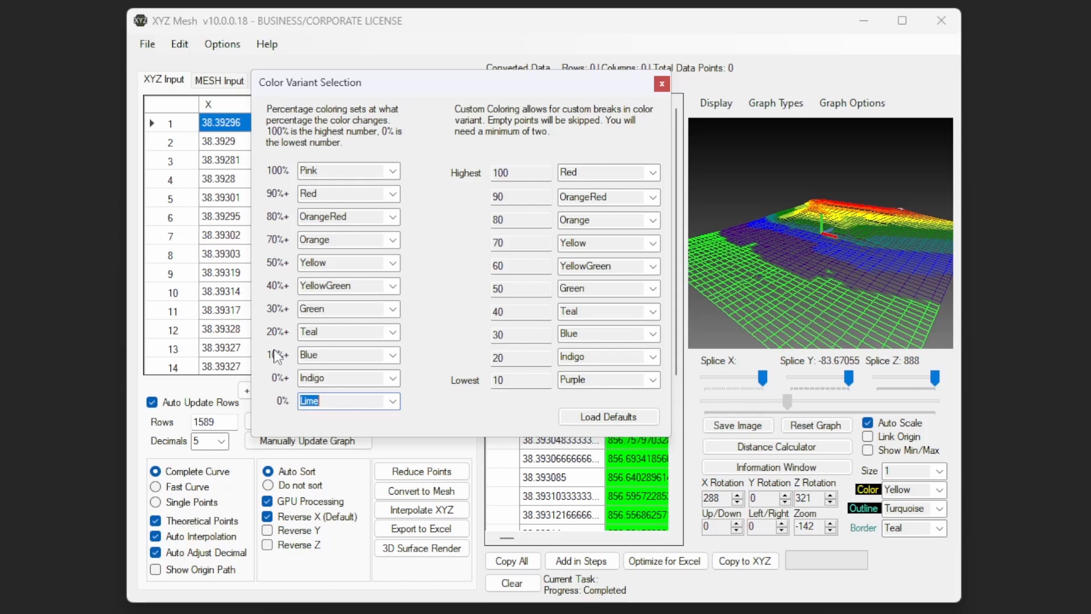
Change several percentage colors, including Black for 0%+ and Fuchsia for 10%+, and load the default colors
click(393, 379)
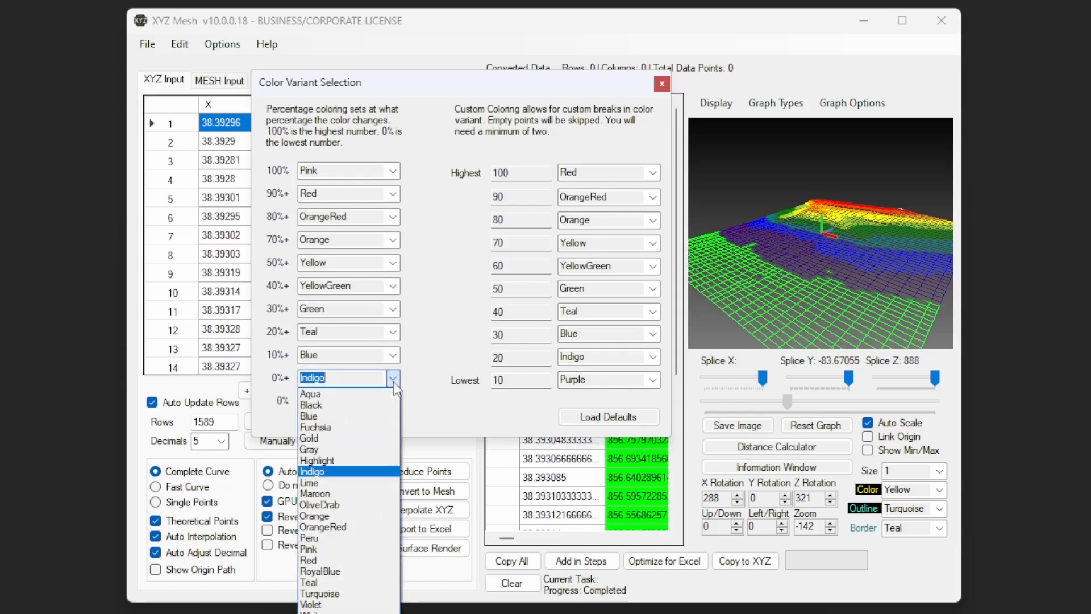
click(348, 438)
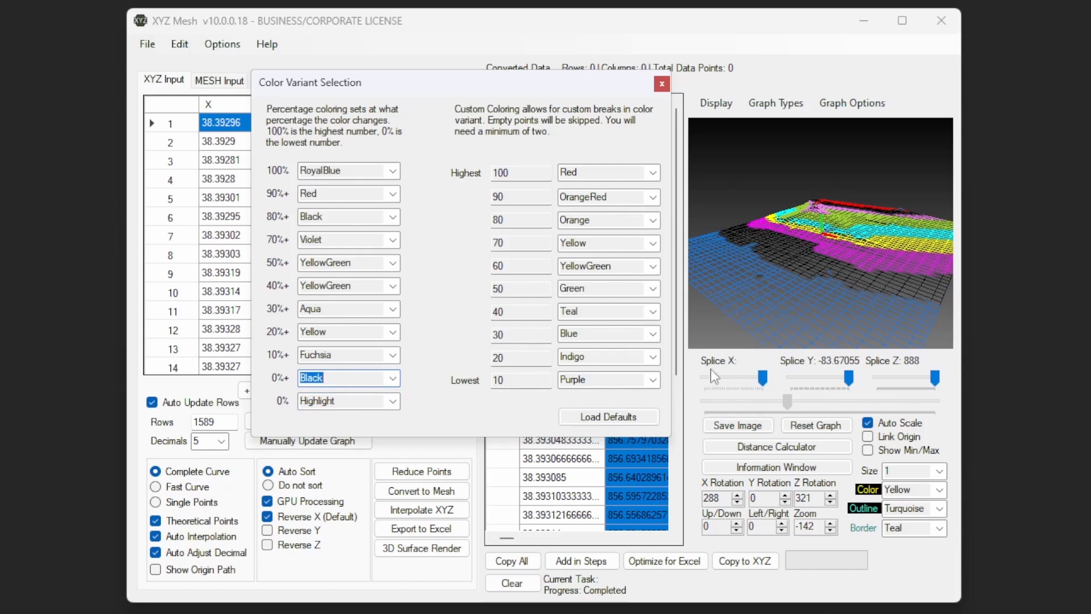
click(586, 421)
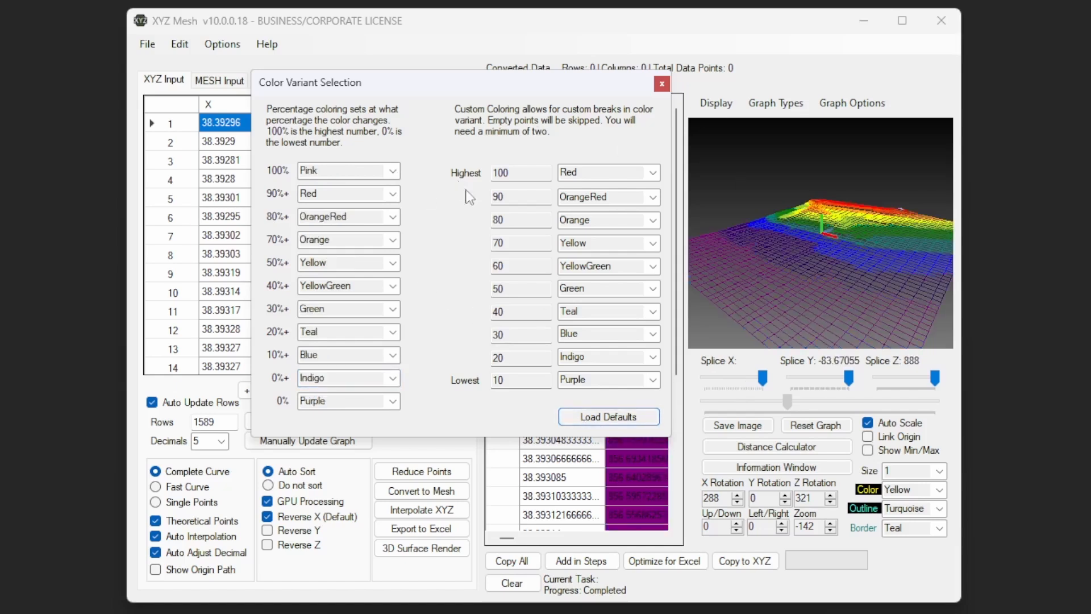
Set the highest custom color break to 33 and close the color variant settings
click(518, 172)
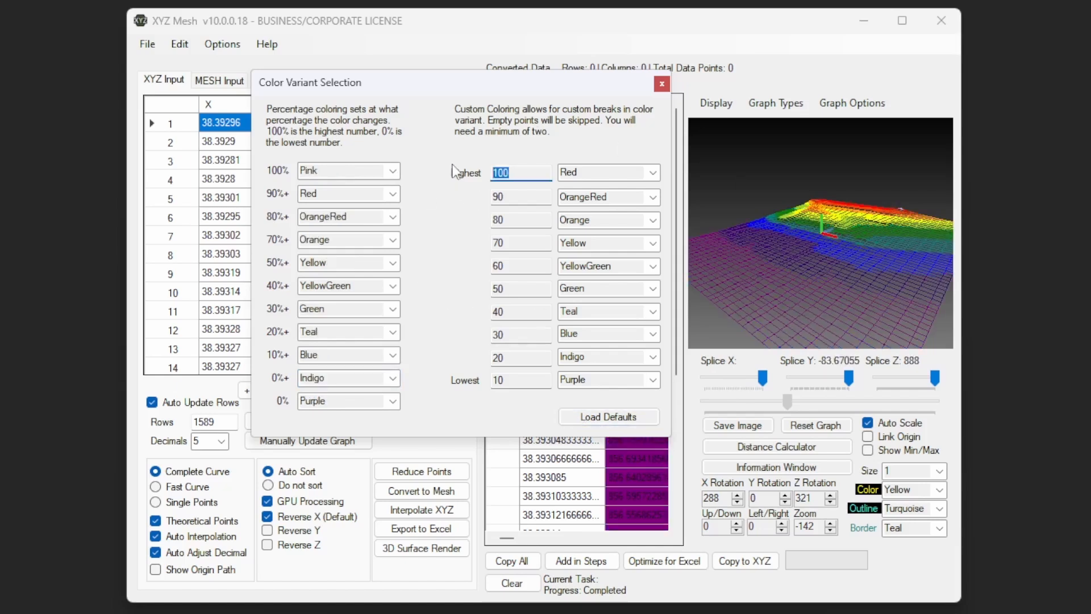
click(524, 174)
drag(525, 174, 494, 170)
text(33)
click(518, 197)
drag(514, 177, 488, 179)
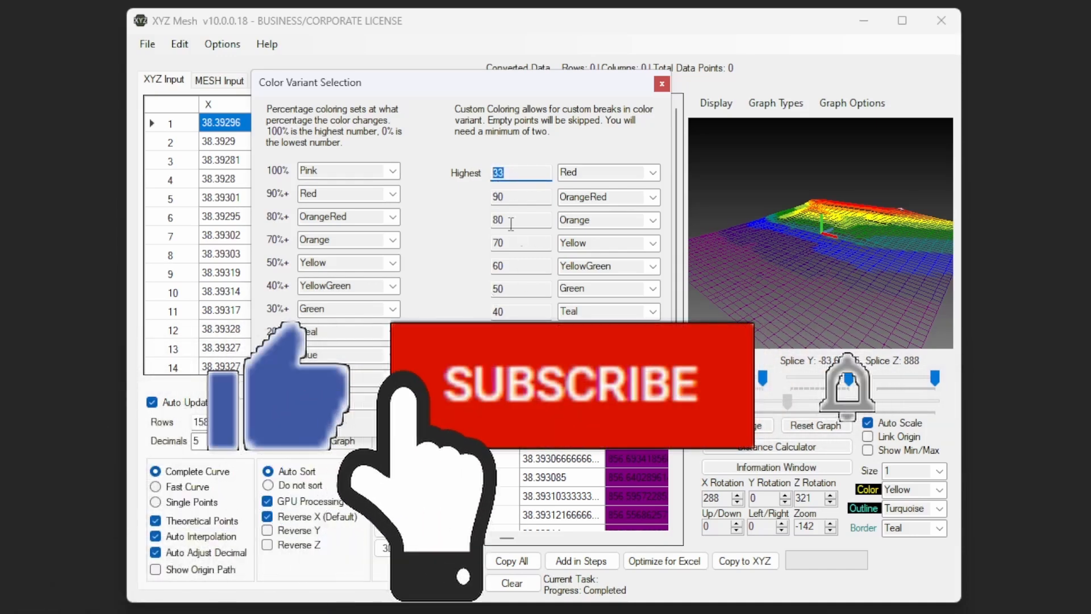
drag(514, 197, 423, 169)
key(shift+Tab)
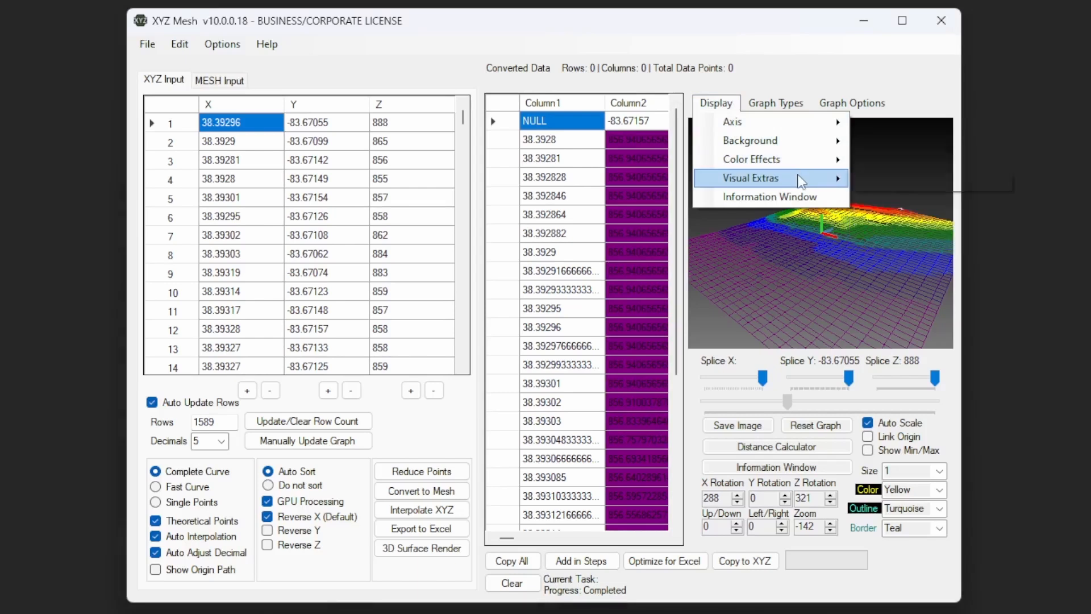
Show the Border Box around the graph
mouse_move(798, 176)
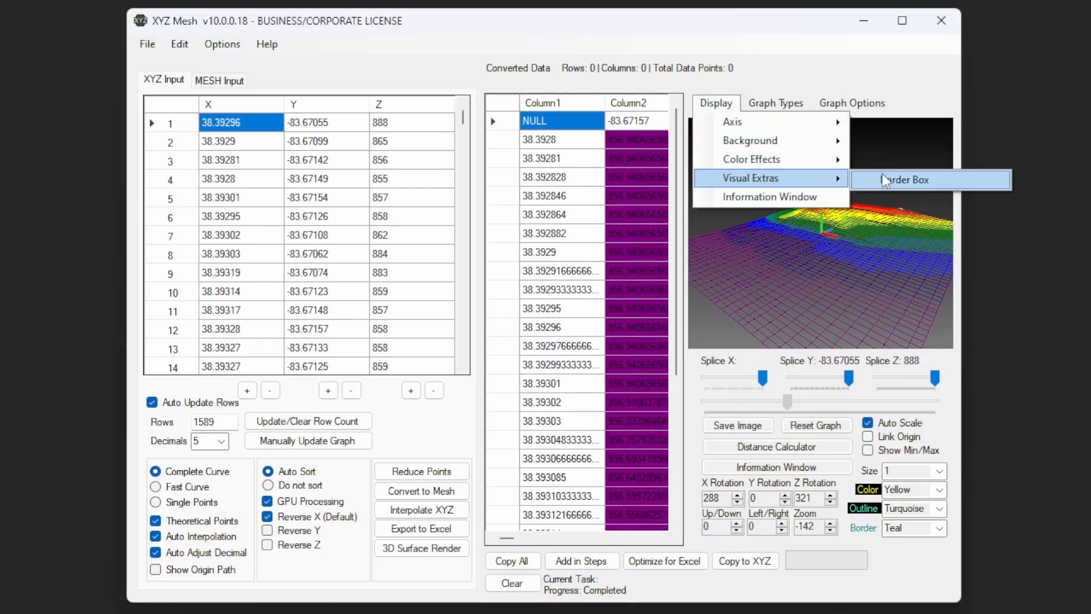
click(961, 181)
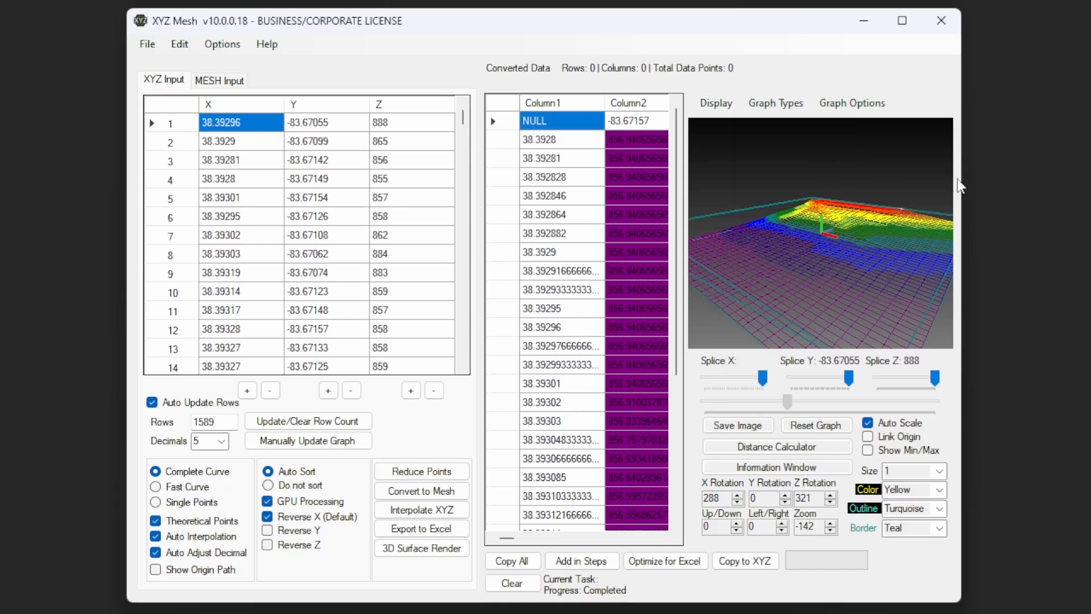
Open the Information Window, bring it fully into view, and examine the grid size and the lowest, highest and center coordinates
drag(752, 319, 819, 318)
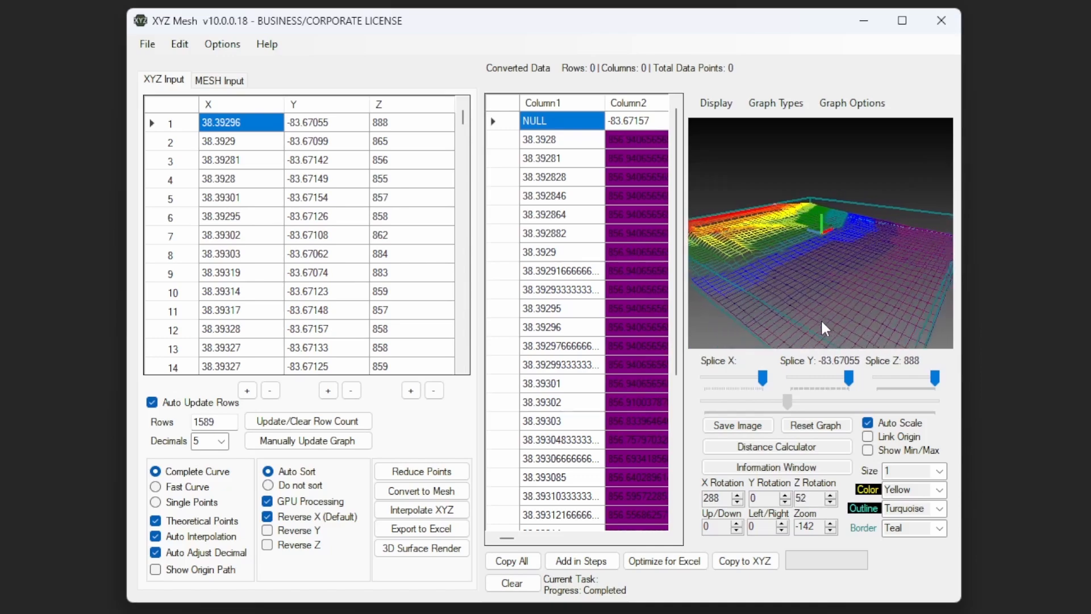
drag(893, 315, 829, 311)
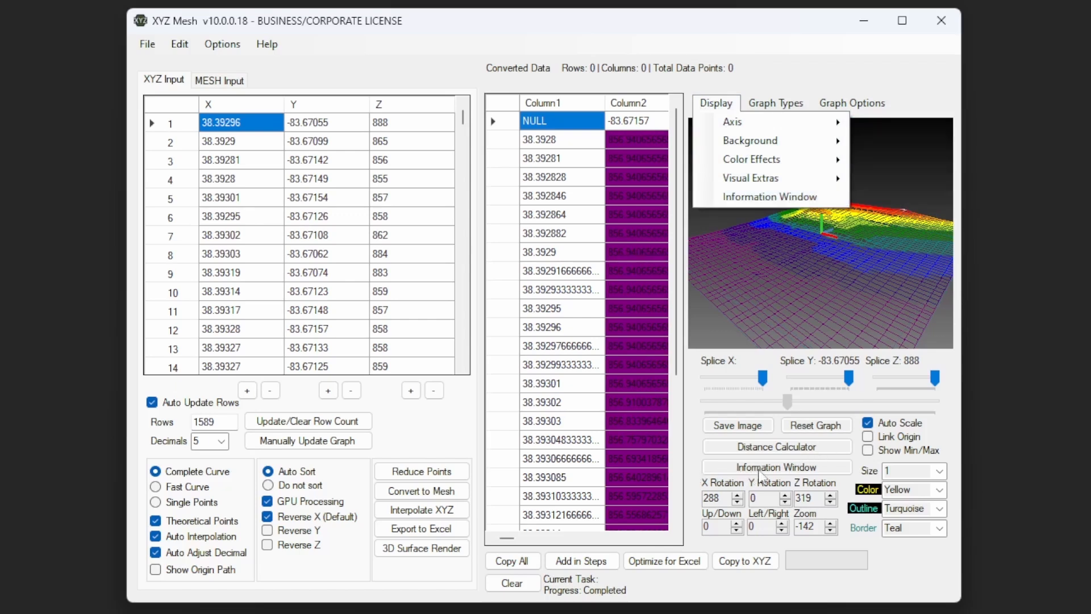
click(755, 195)
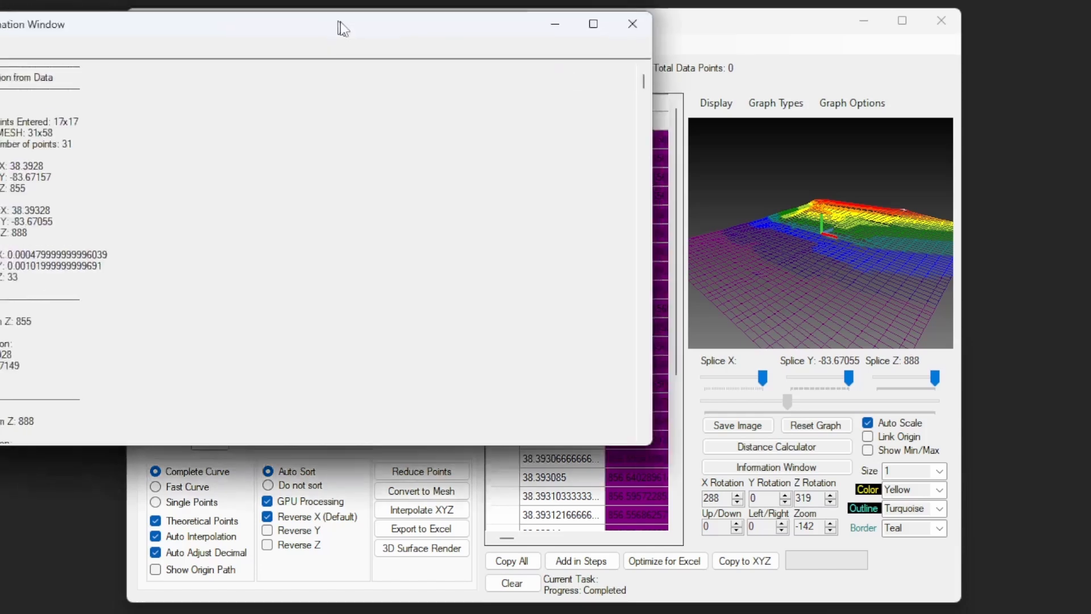
drag(341, 24, 519, 81)
drag(337, 163, 351, 351)
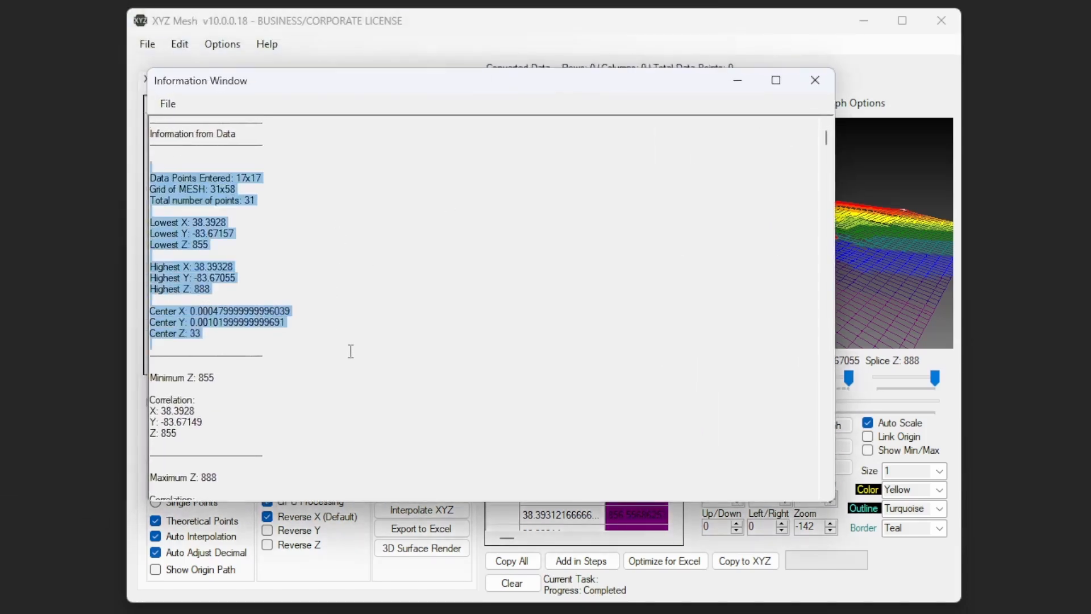
click(349, 273)
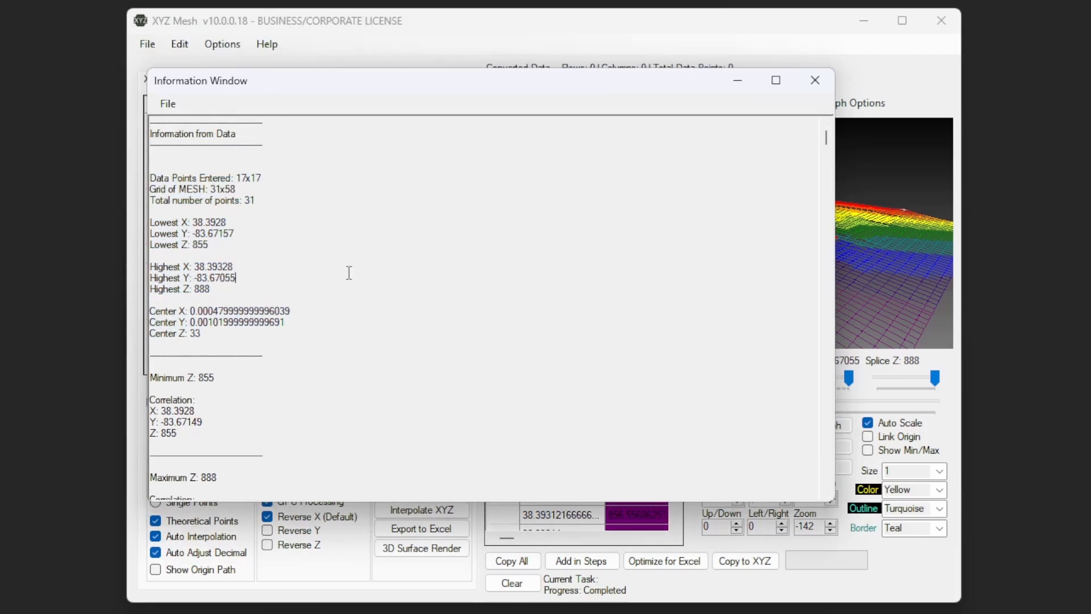
scroll(349, 273, down, 5)
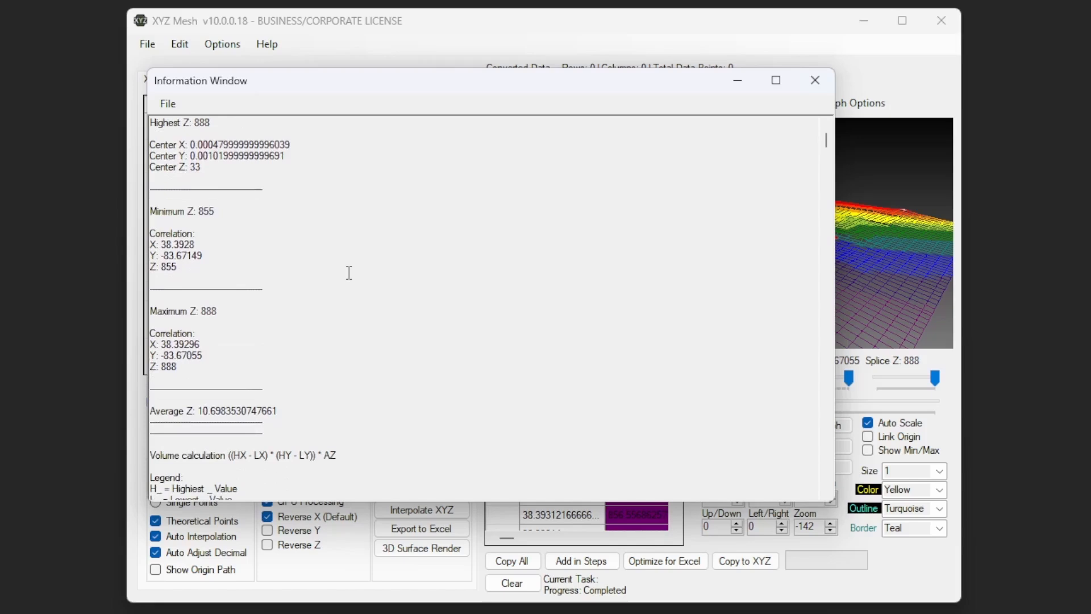
scroll(349, 273, up, 5)
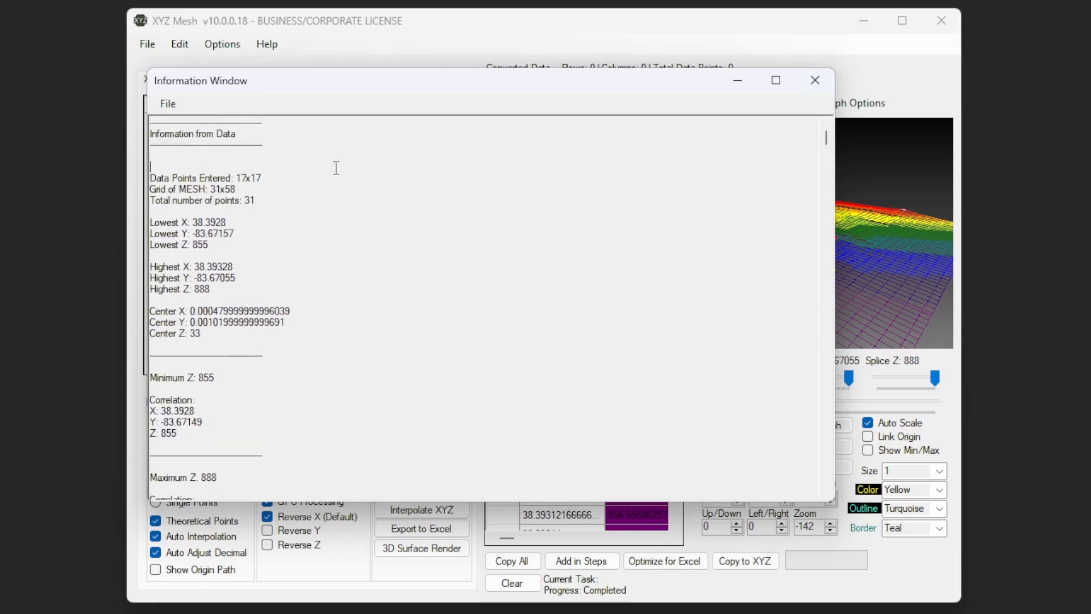
Examine the report's overall data summary and the minimum and maximum Z values with their correlated coordinates
drag(336, 168, 359, 338)
click(310, 185)
drag(302, 218, 353, 340)
scroll(375, 315, down, 1)
scroll(373, 312, down, 3)
drag(339, 240, 349, 297)
scroll(345, 290, down, 2)
click(344, 284)
scroll(344, 284, down, 5)
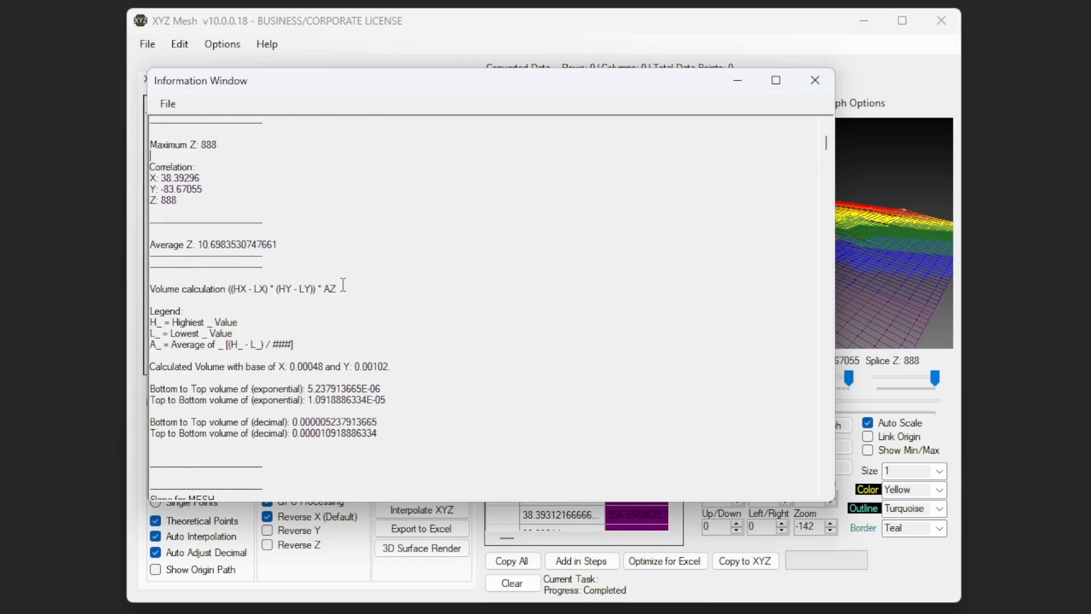
Examine the volume calculation, its legend, and the exponential and decimal volume results in the report
scroll(346, 282, down, 3)
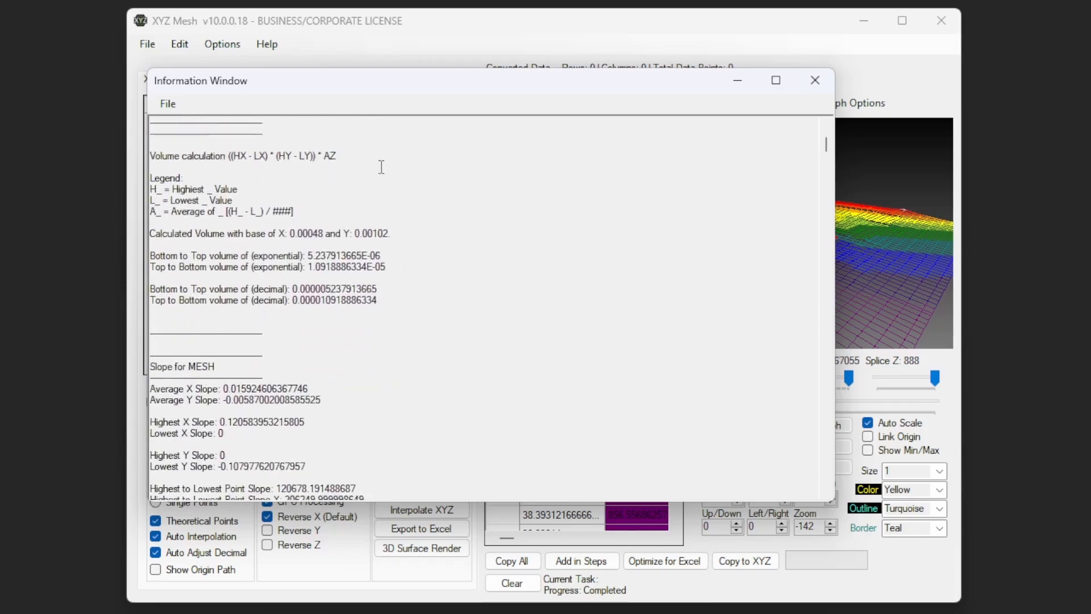
drag(384, 143, 392, 315)
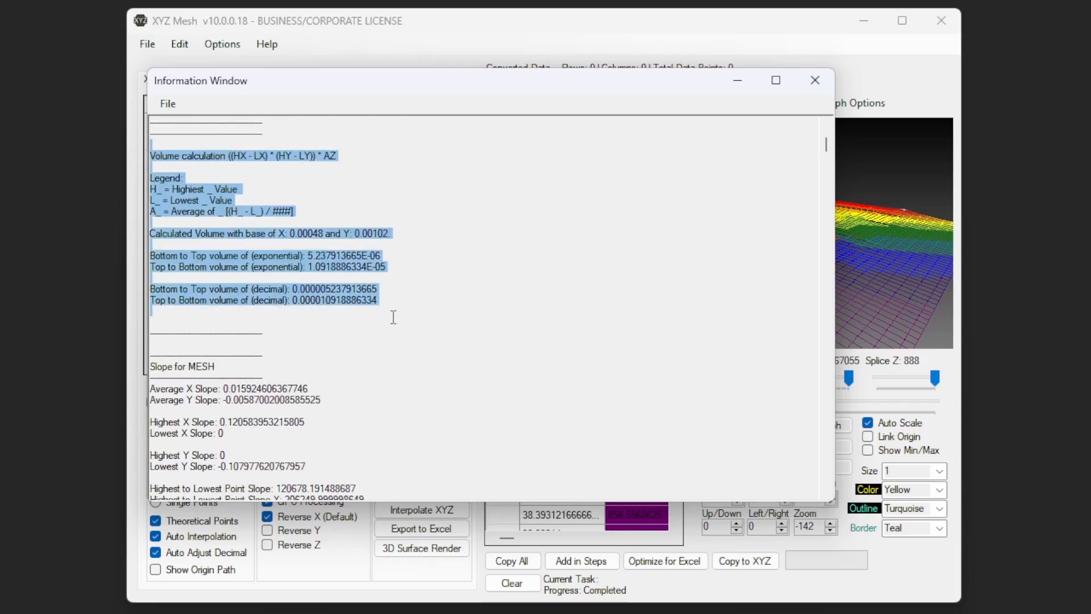
click(401, 318)
drag(427, 233, 431, 311)
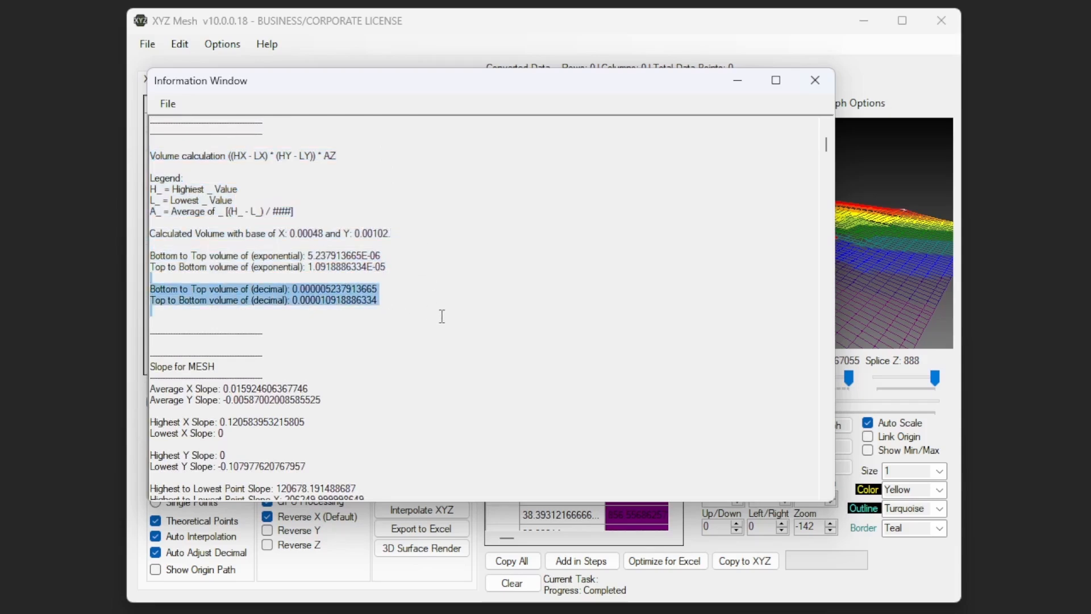
click(443, 315)
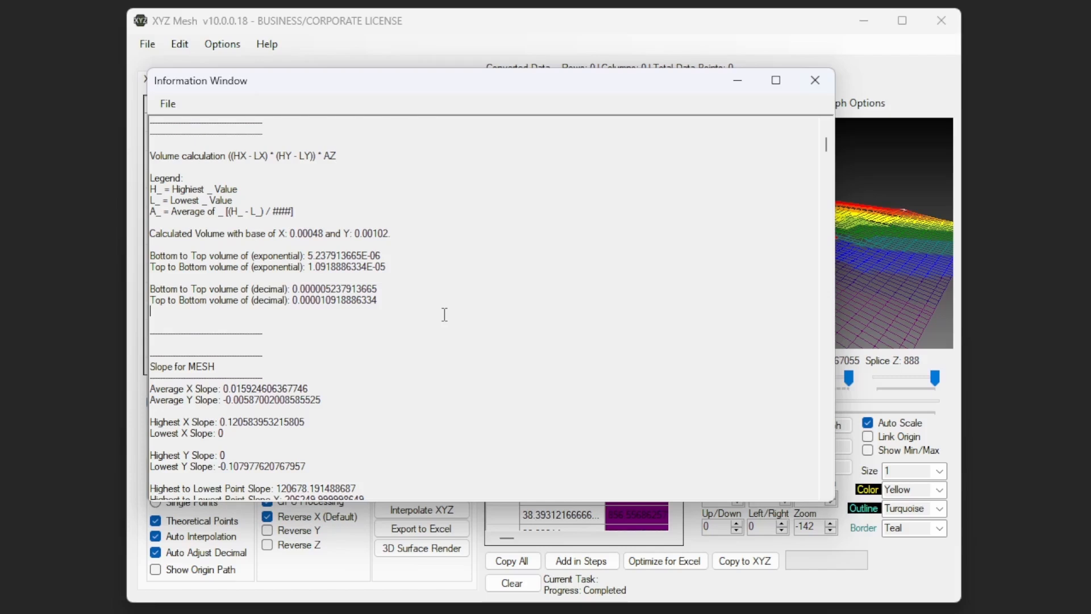
Examine the mesh slopes, the Z and mesh sums, and the flat surface area with its separate cells in the report
scroll(426, 255, down, 5)
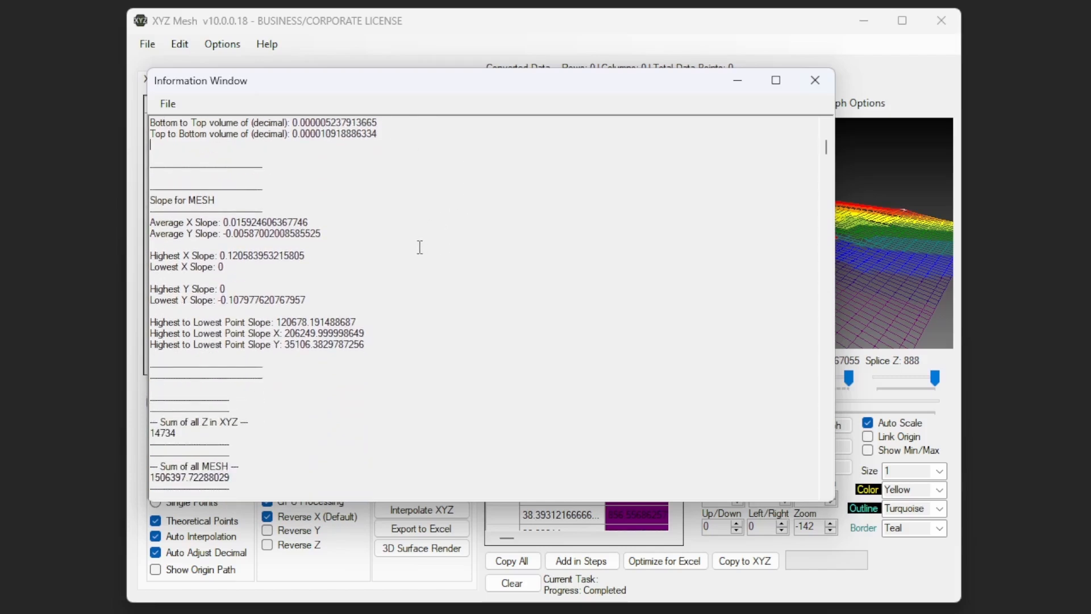
drag(405, 177, 425, 382)
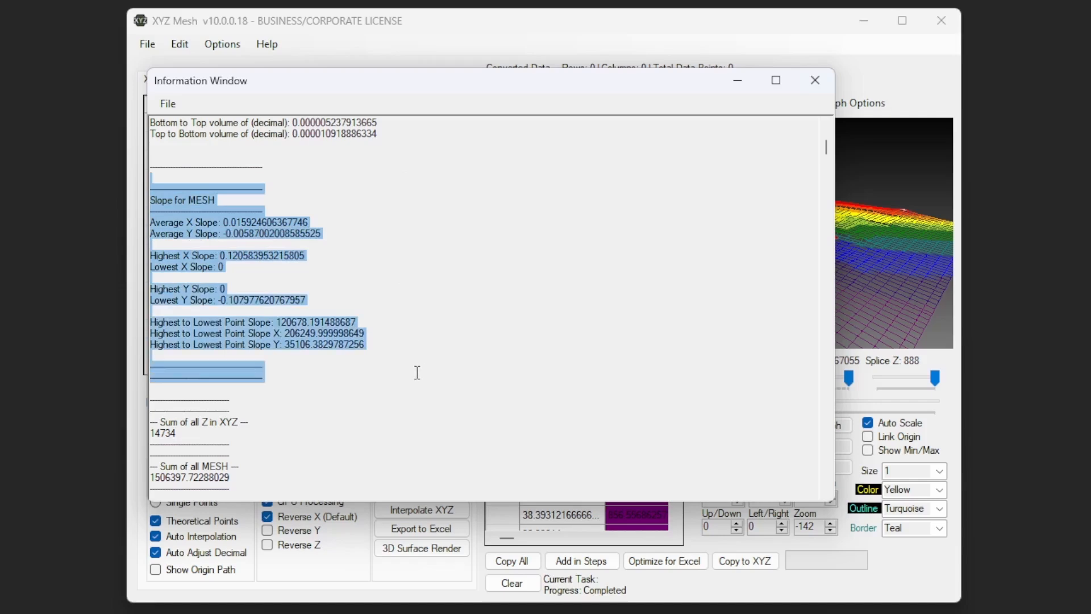
click(417, 352)
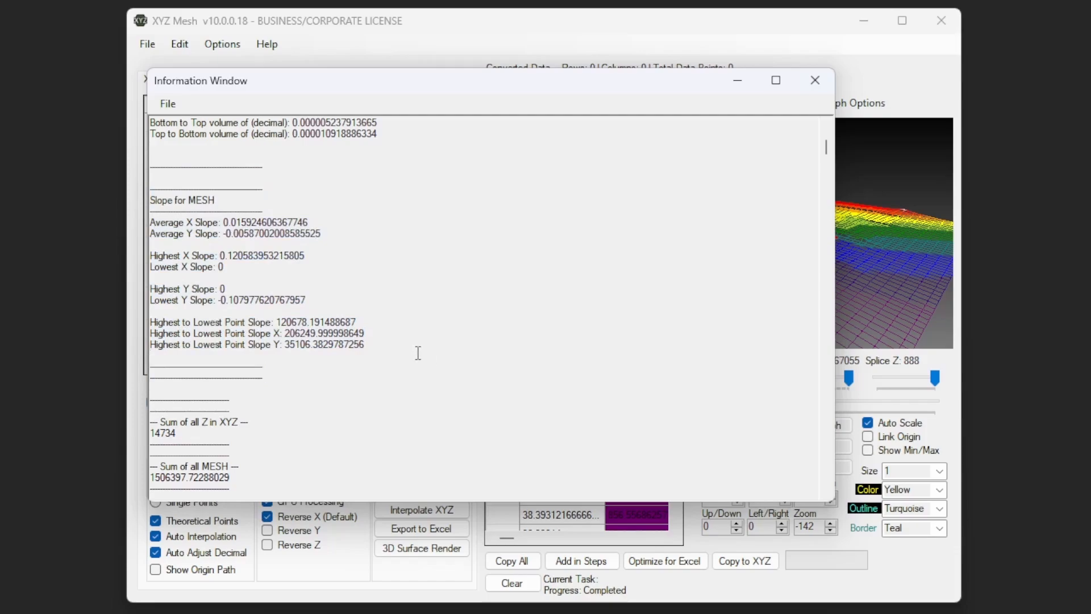
scroll(462, 241, down, 4)
drag(462, 242, 535, 453)
scroll(536, 449, down, 7)
scroll(536, 438, up, 3)
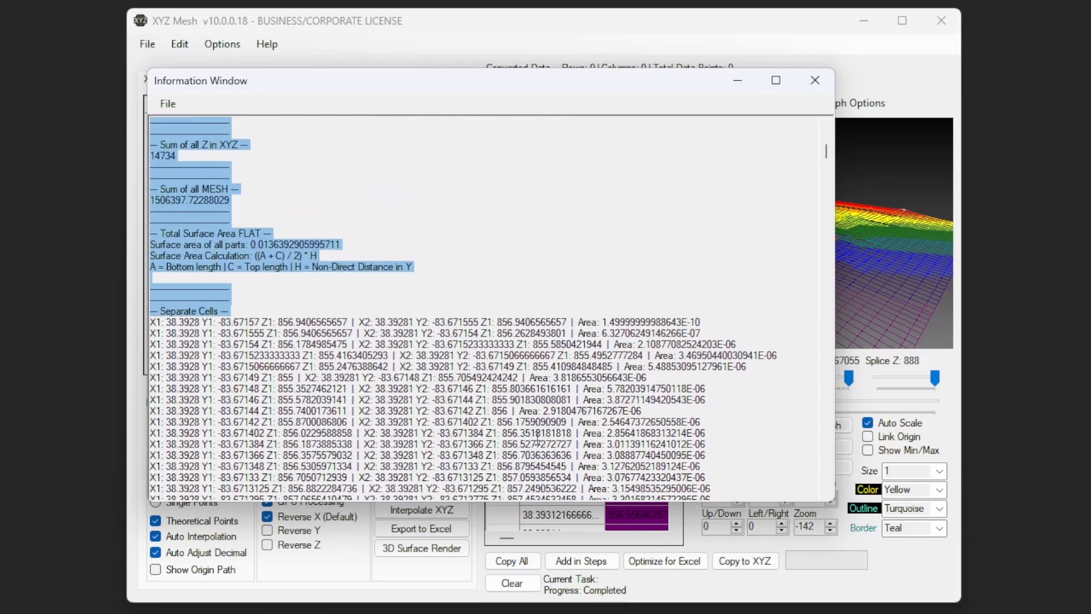
scroll(537, 439, down, 12)
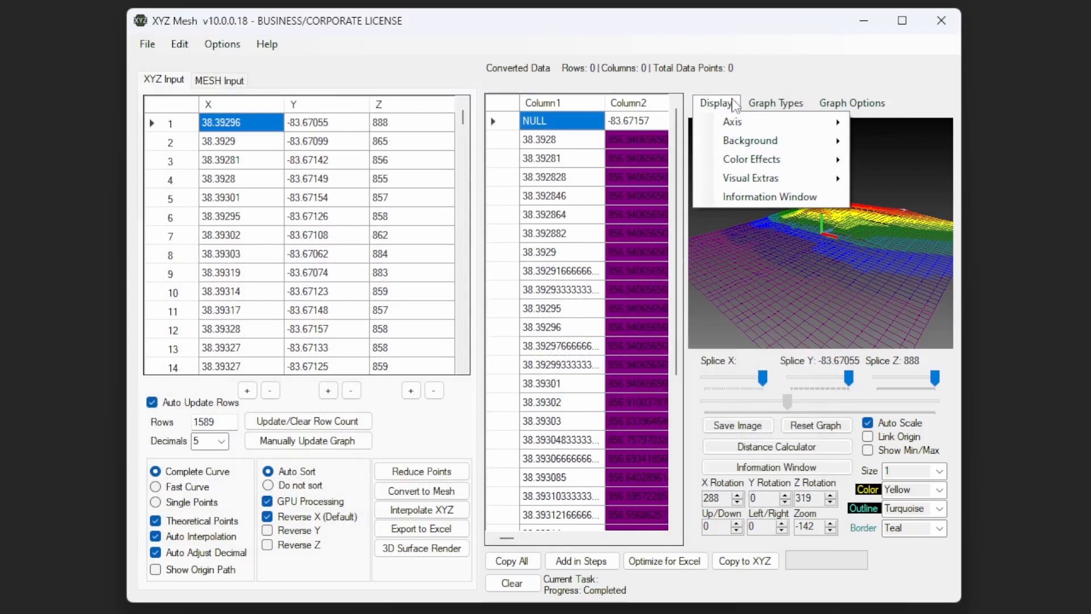
Change the graph type to Points and set the point size to 3
mouse_move(768, 108)
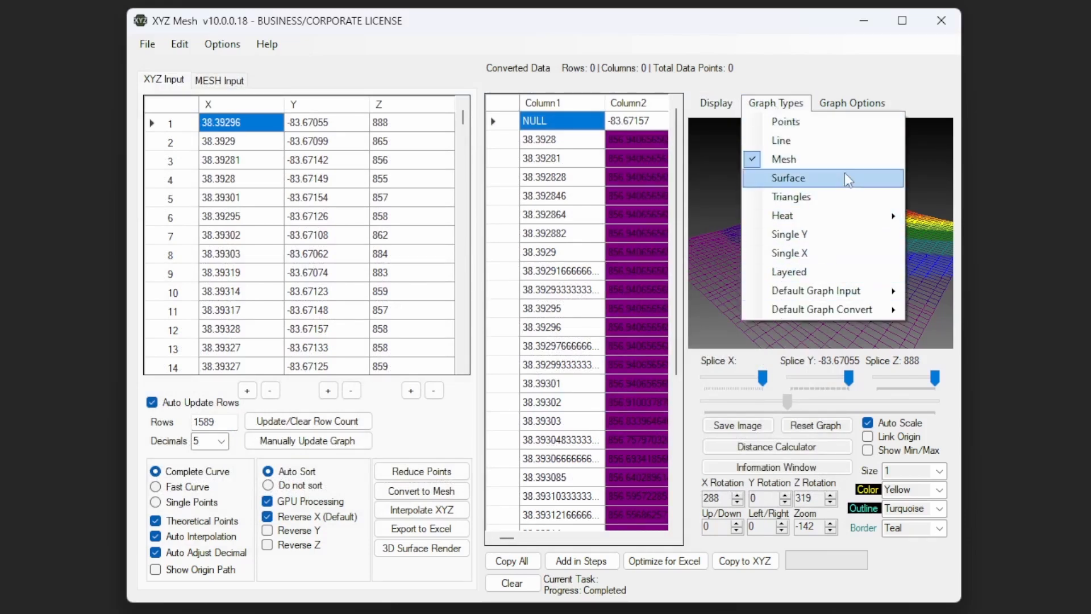
click(833, 124)
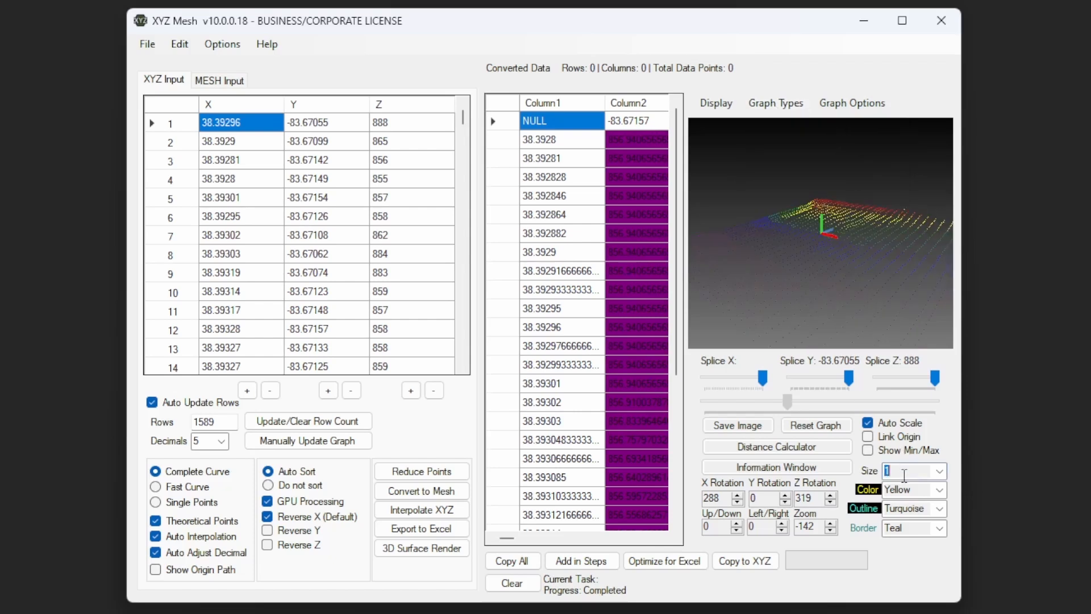
text(3)
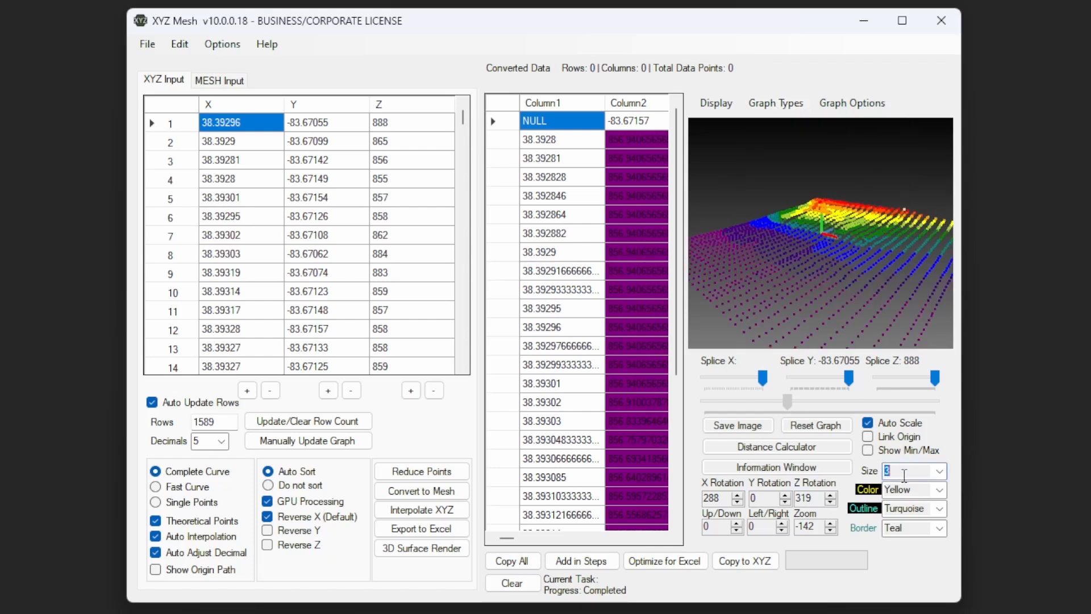
drag(821, 297, 879, 271)
Show the graph as Line and as Mesh to compare the two graph types
click(776, 103)
click(786, 143)
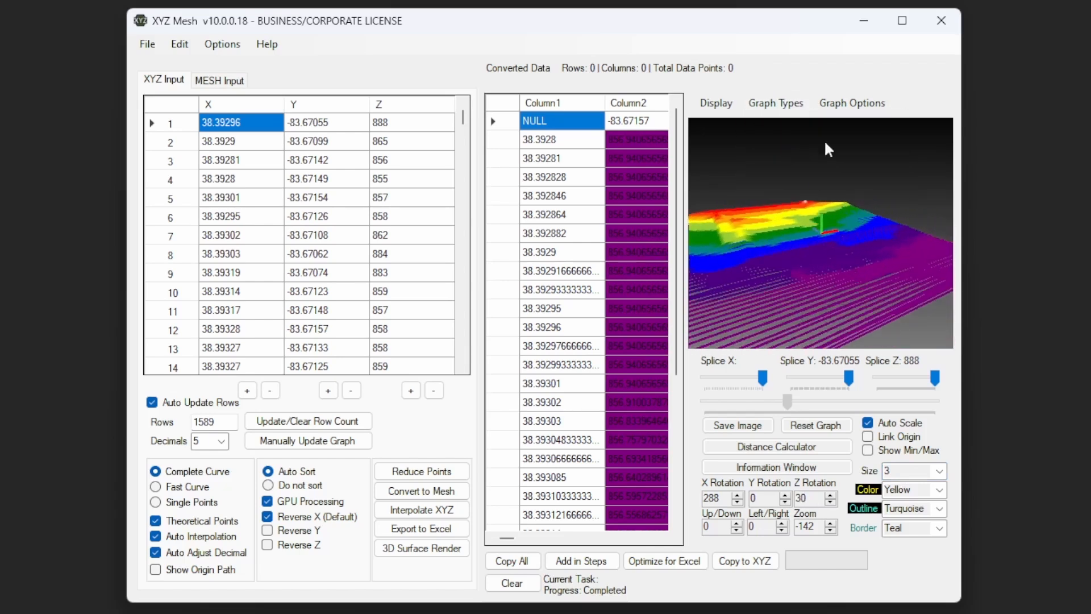
click(775, 103)
click(780, 156)
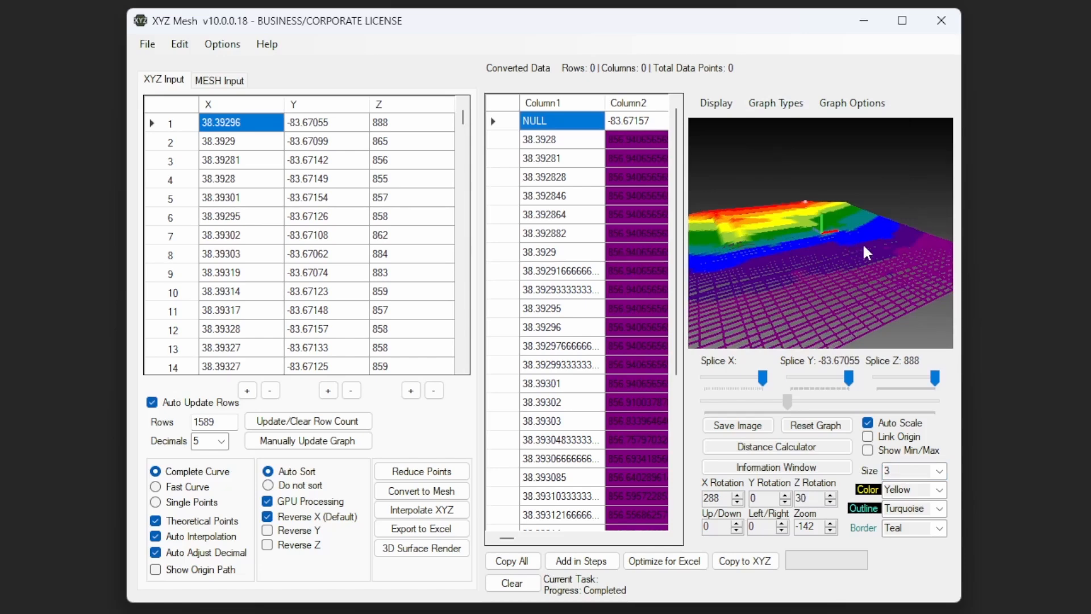
drag(866, 252, 768, 239)
Show the graph as Surface and as Triangles to compare the two graph types
click(777, 103)
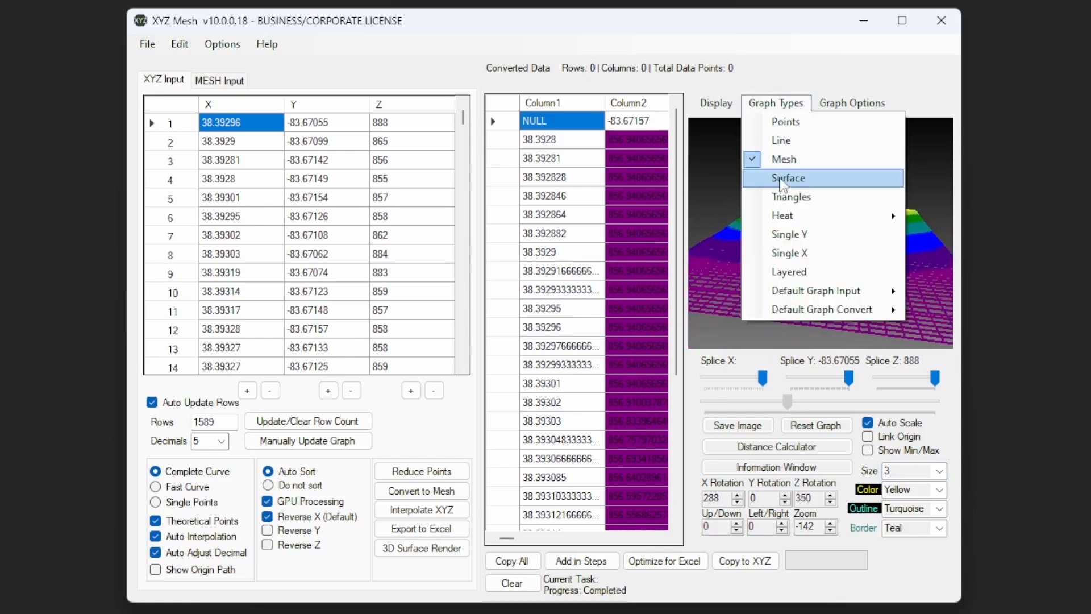
click(781, 178)
drag(890, 222, 866, 287)
scroll(866, 286, down, 3)
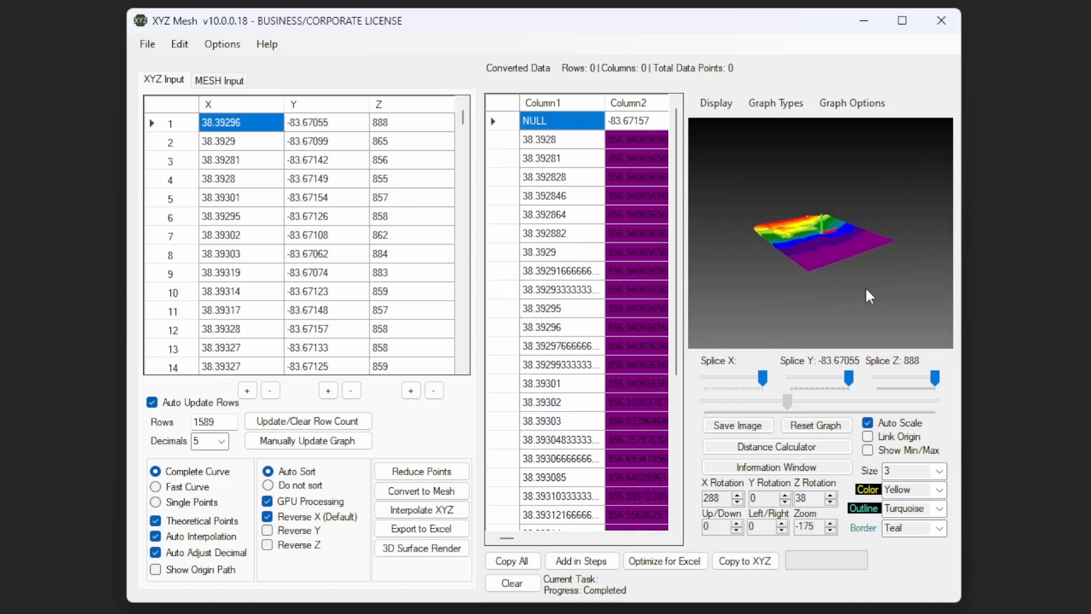
scroll(848, 278, up, 3)
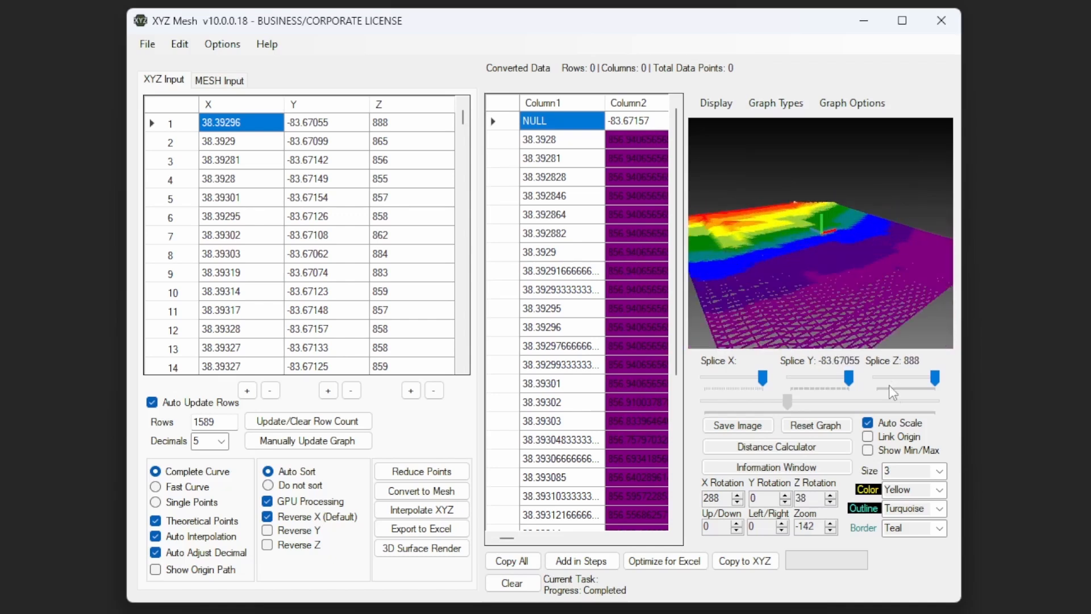
Show the graph as a Solid heat map and as a Grid heat map
click(775, 103)
mouse_move(803, 215)
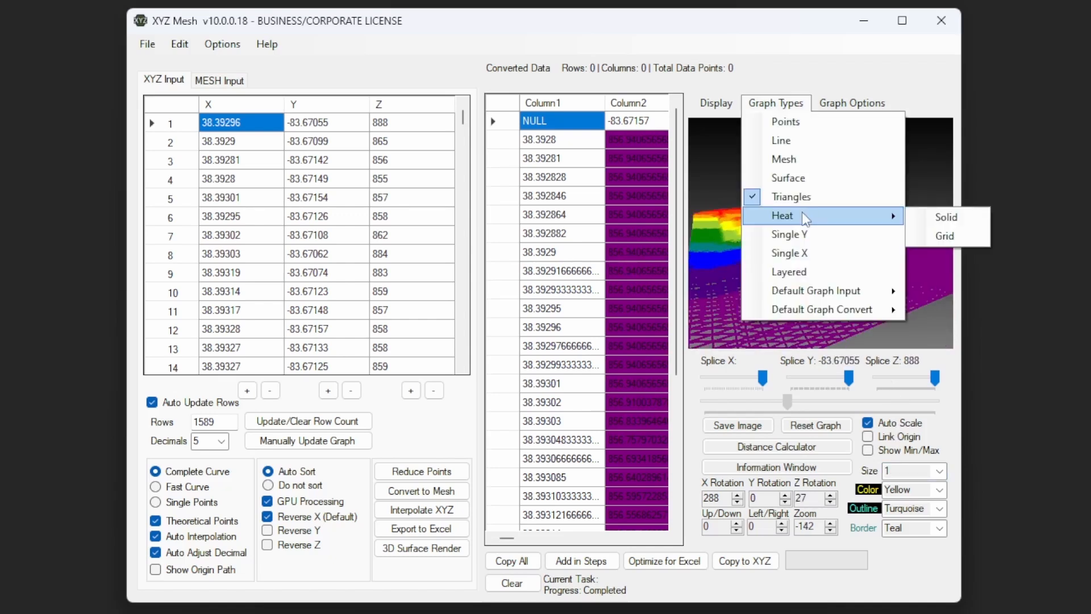
click(946, 217)
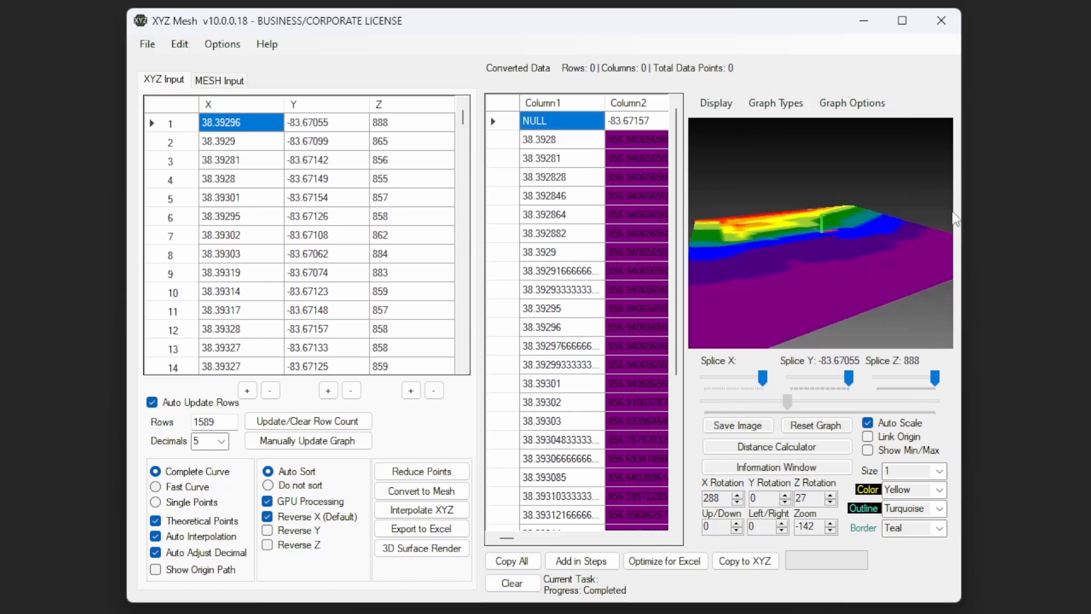
click(776, 103)
mouse_move(801, 215)
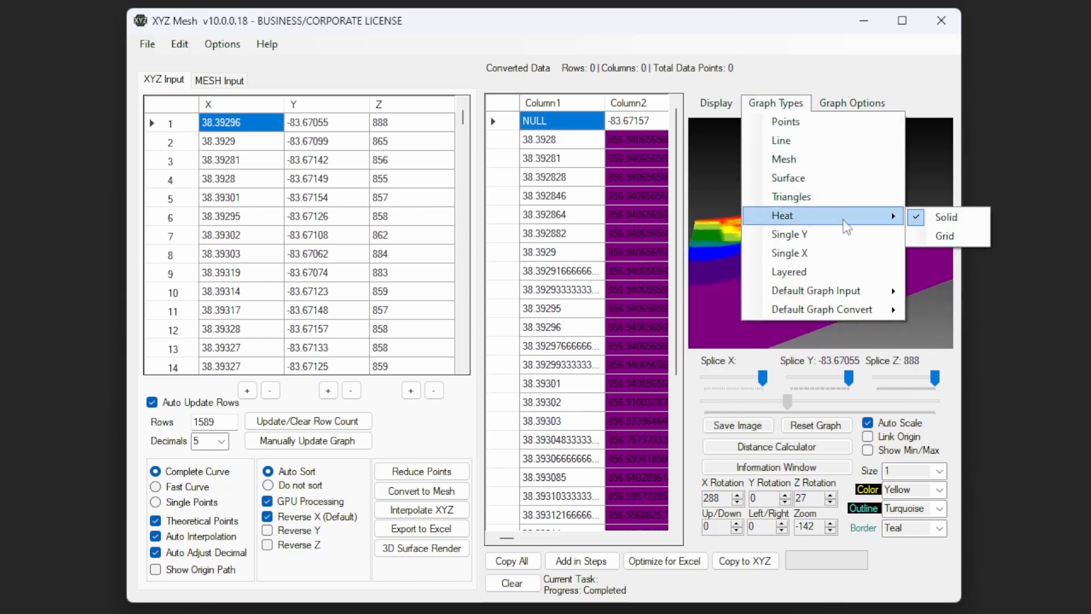
click(943, 235)
drag(795, 229, 894, 247)
Display only a single line of the graph and shift its X and Y splice positions
click(776, 103)
click(797, 131)
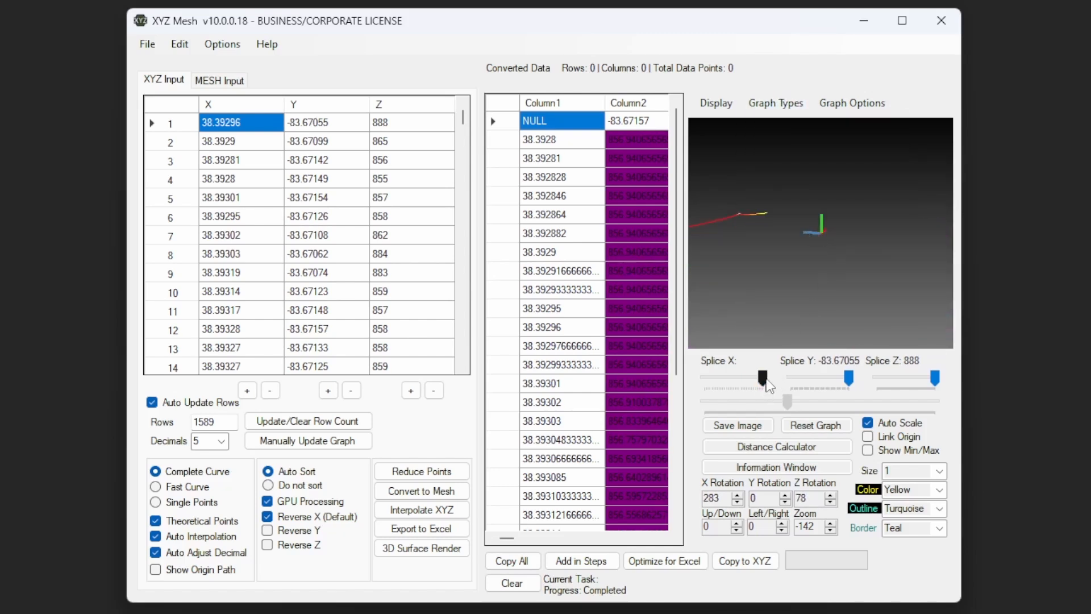
drag(765, 380, 833, 389)
mouse_move(821, 383)
mouse_down()
mouse_move(812, 383)
mouse_move(827, 383)
mouse_up()
mouse_move(760, 377)
mouse_down()
mouse_move(703, 378)
mouse_move(763, 377)
mouse_up()
Review the Default Graph Input choices, Line and Points, and the Default Graph Convert option without changing them
click(775, 103)
mouse_move(857, 295)
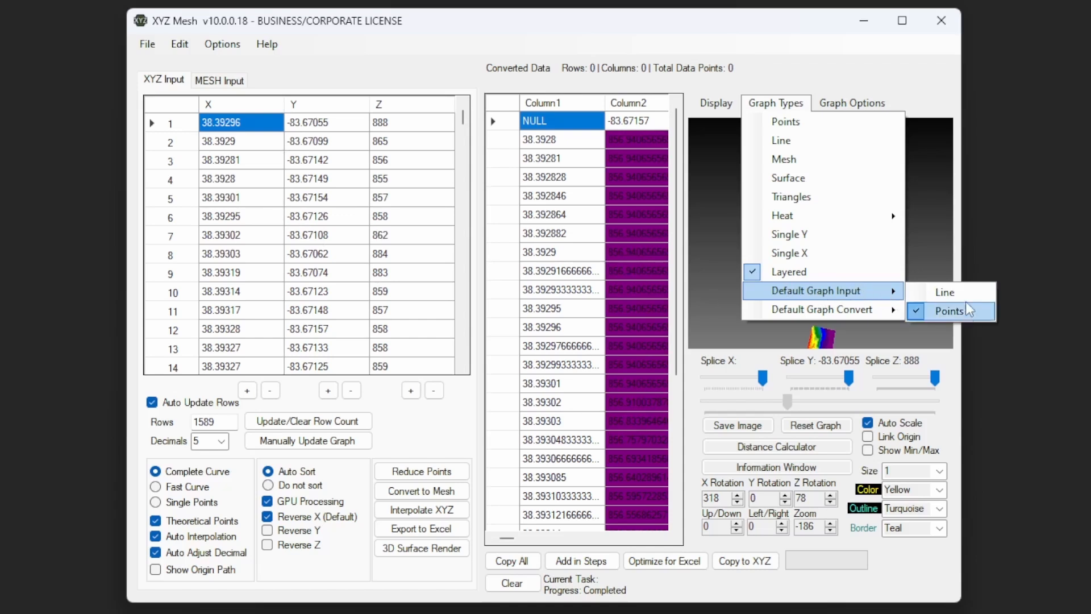
key(Up)
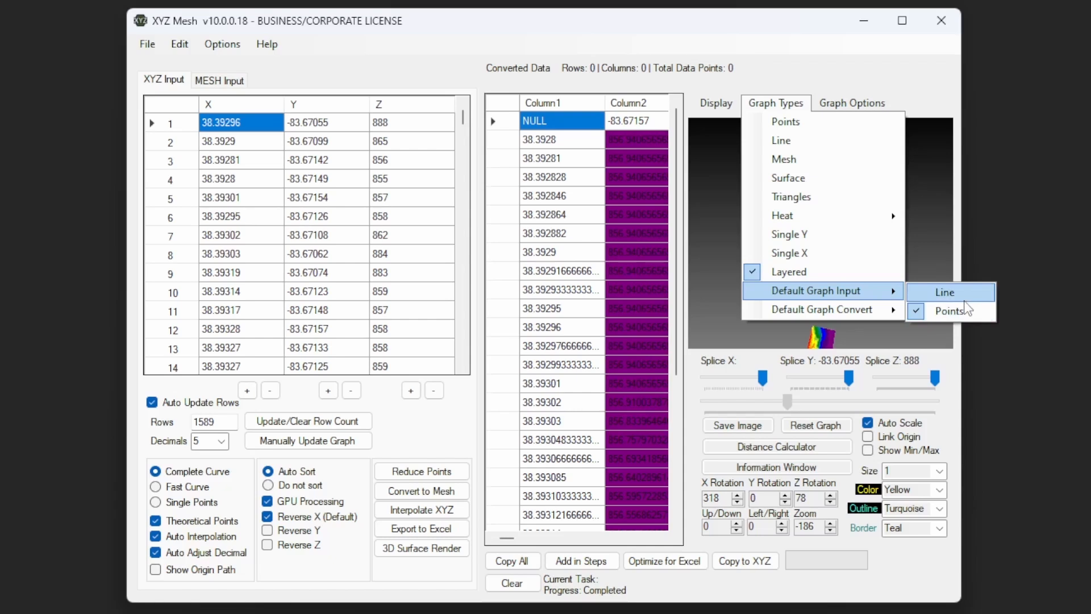
click(734, 296)
click(764, 101)
click(759, 99)
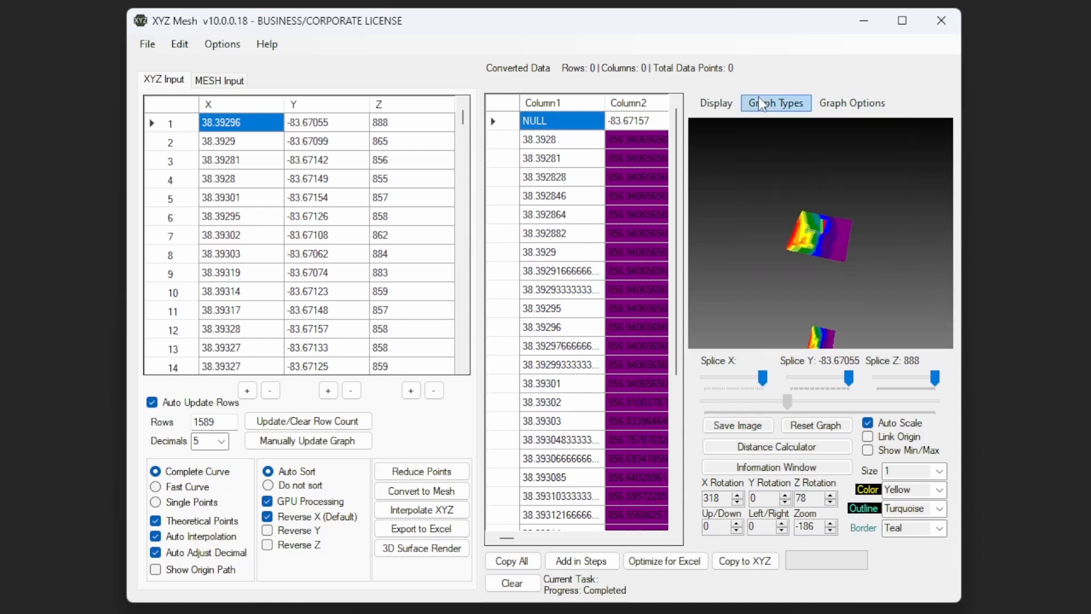
click(757, 97)
mouse_move(752, 309)
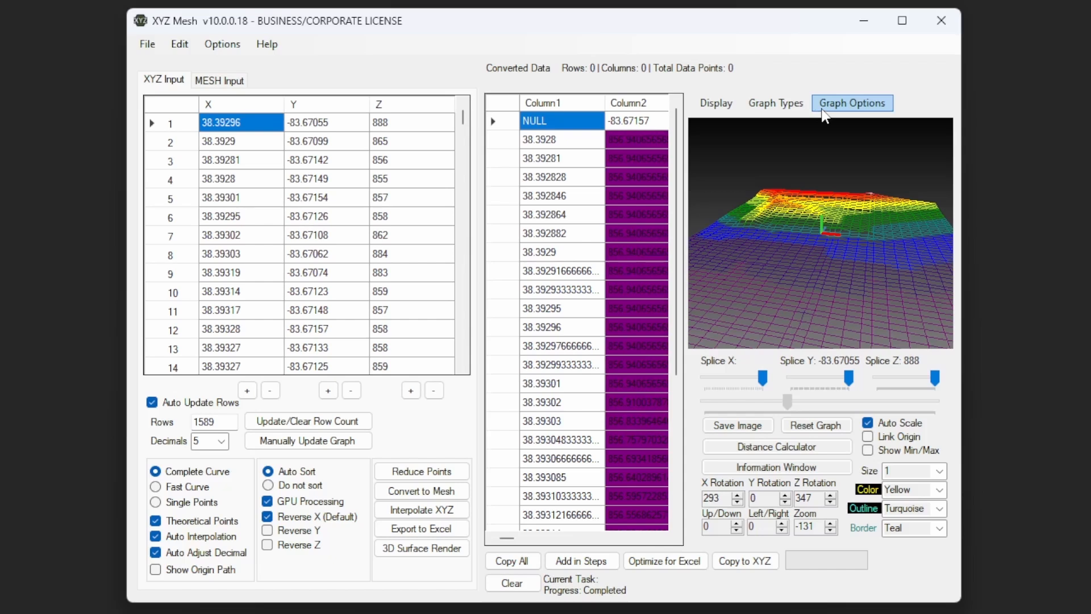
Change the graph's Window State to Floating Window
click(822, 111)
mouse_move(851, 125)
mouse_move(851, 103)
mouse_move(909, 121)
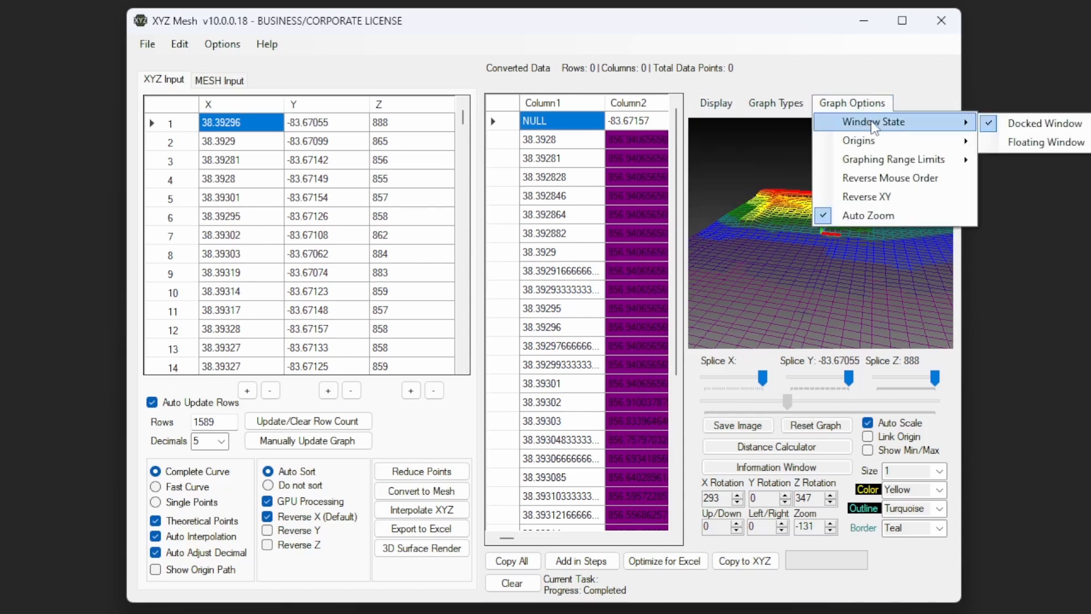
click(1025, 141)
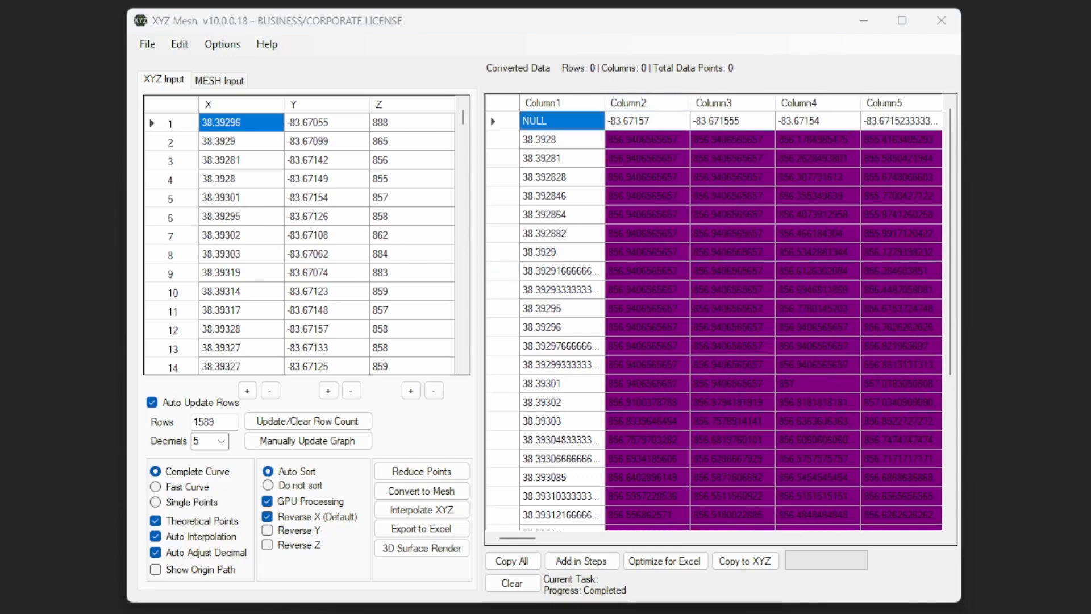
Move the floating GPU Graphing window over the main window, enlarge it and rotate the graph inside it
drag(1, 57, 246, 36)
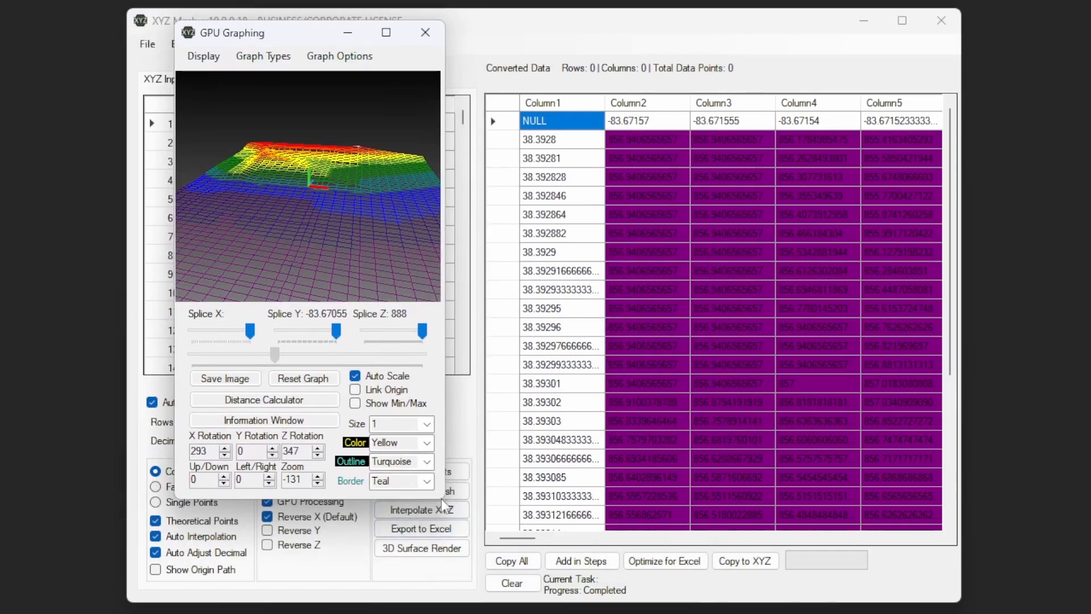
drag(443, 500, 993, 602)
drag(533, 300, 666, 296)
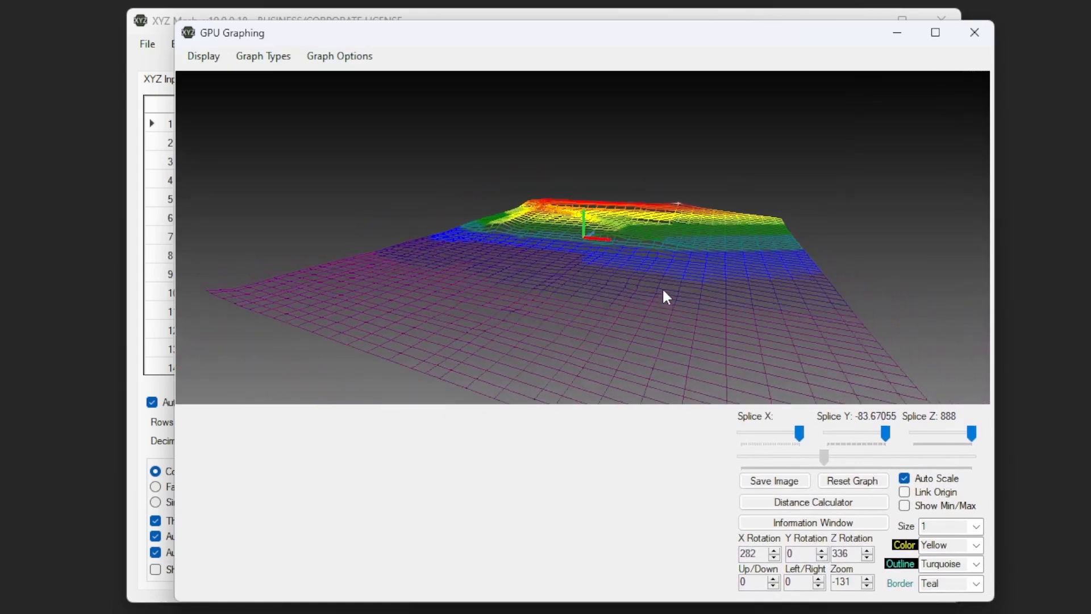
Review the graph's Window State choices and close the floating GPU Graphing window to dock the graph again
click(337, 55)
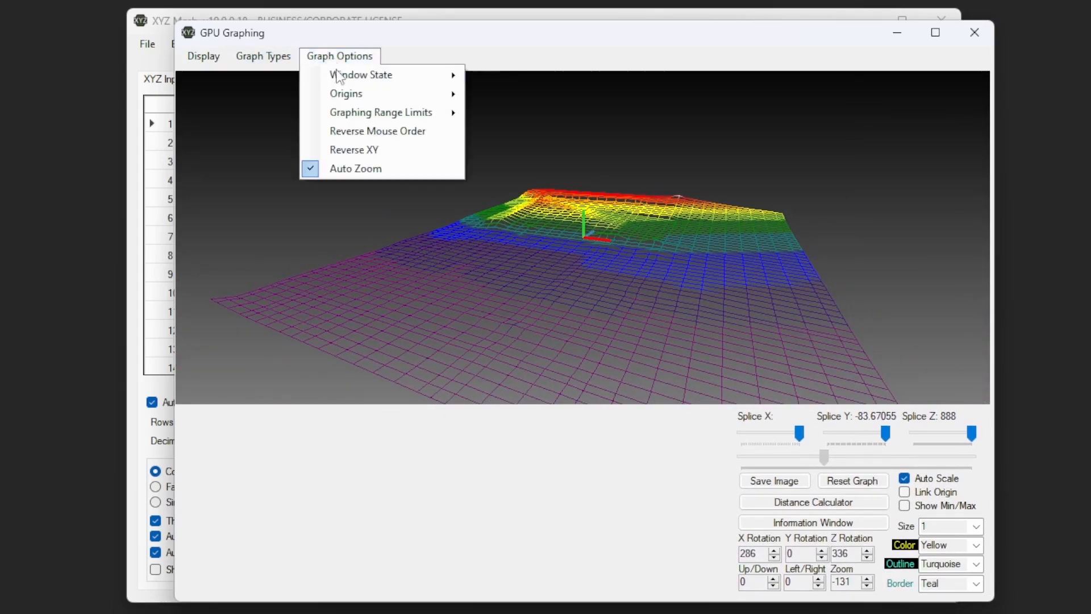
mouse_move(341, 75)
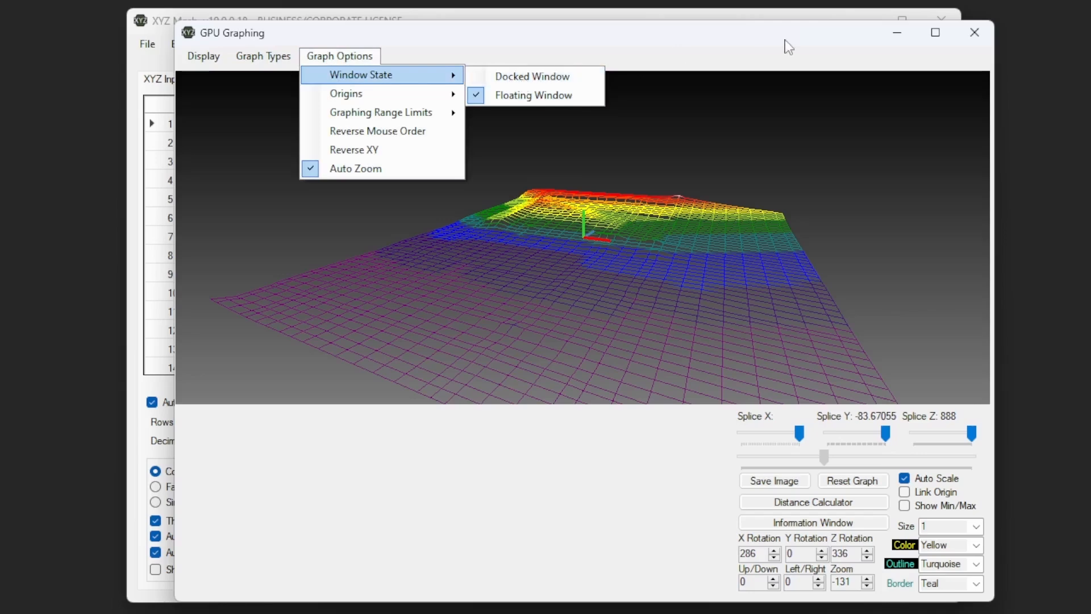
click(841, 49)
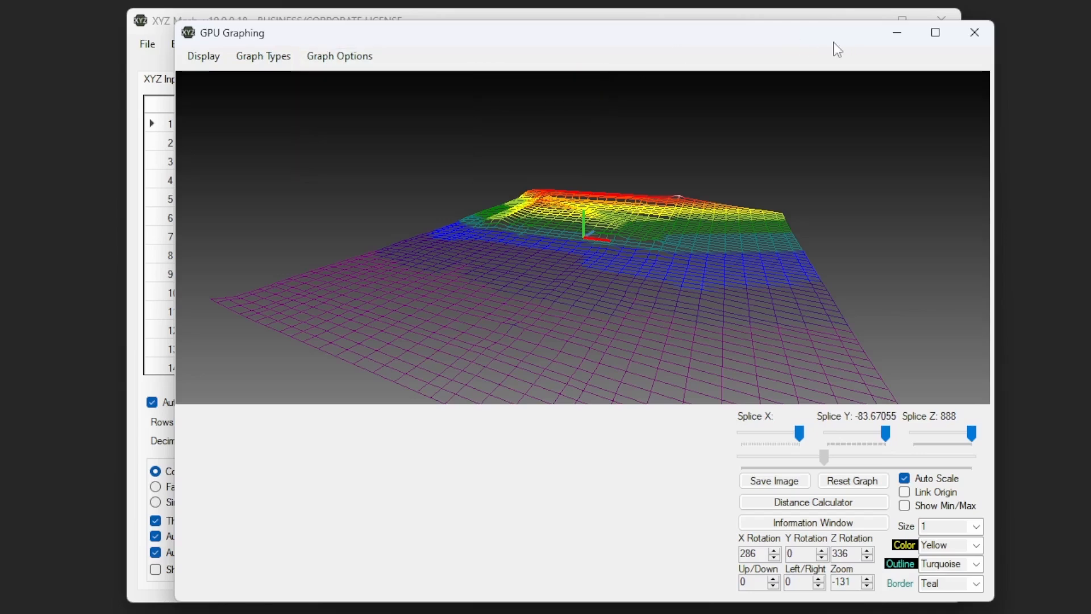
click(975, 38)
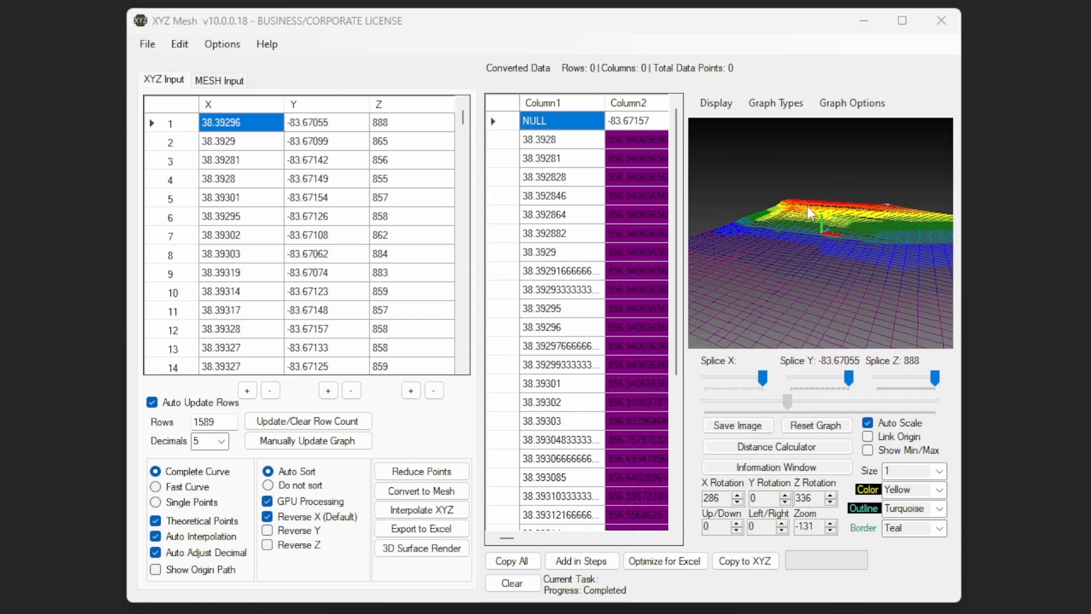
Review the graph's Origins choices, Auto, 0x0x0 and Custom, without changing them
click(852, 102)
mouse_move(911, 138)
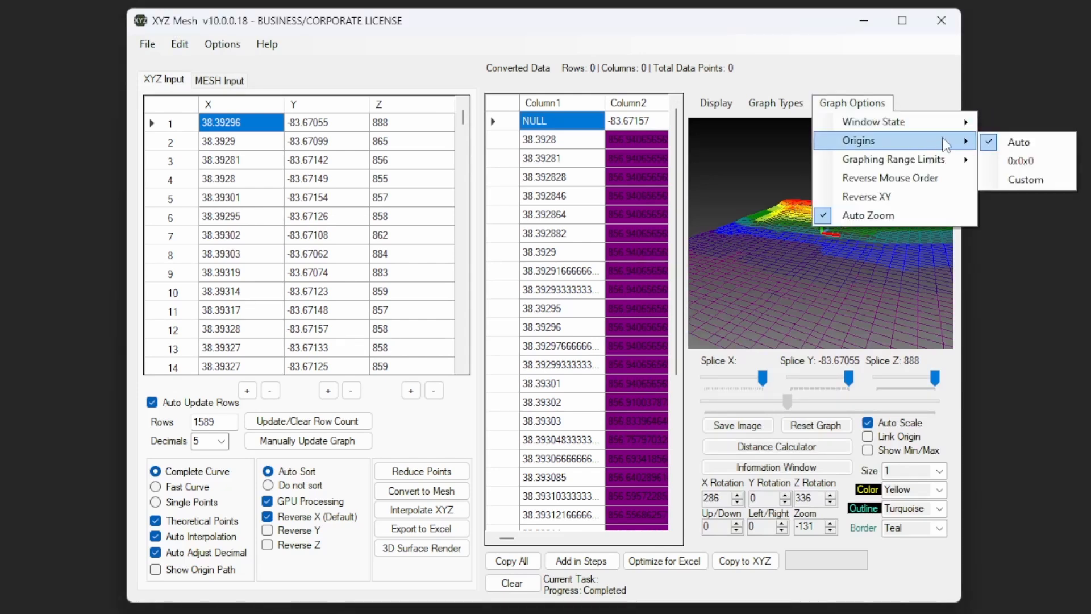
click(875, 261)
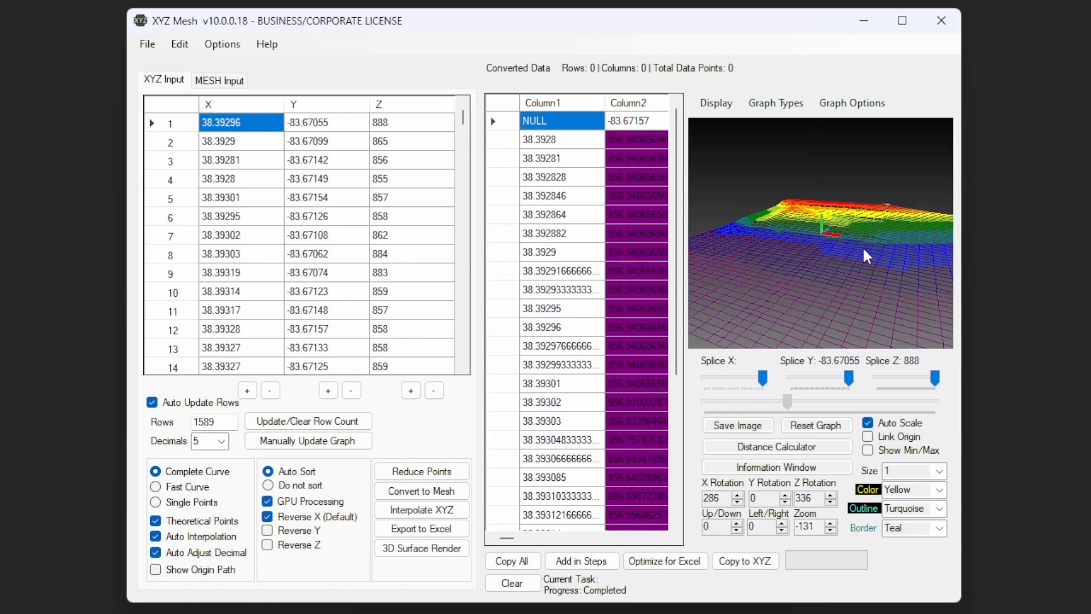
Try rotating and zooming the docked graph and review the Reverse Mouse Order option without enabling it
mouse_move(863, 246)
mouse_down()
mouse_move(795, 248)
mouse_move(818, 226)
mouse_move(855, 249)
mouse_up()
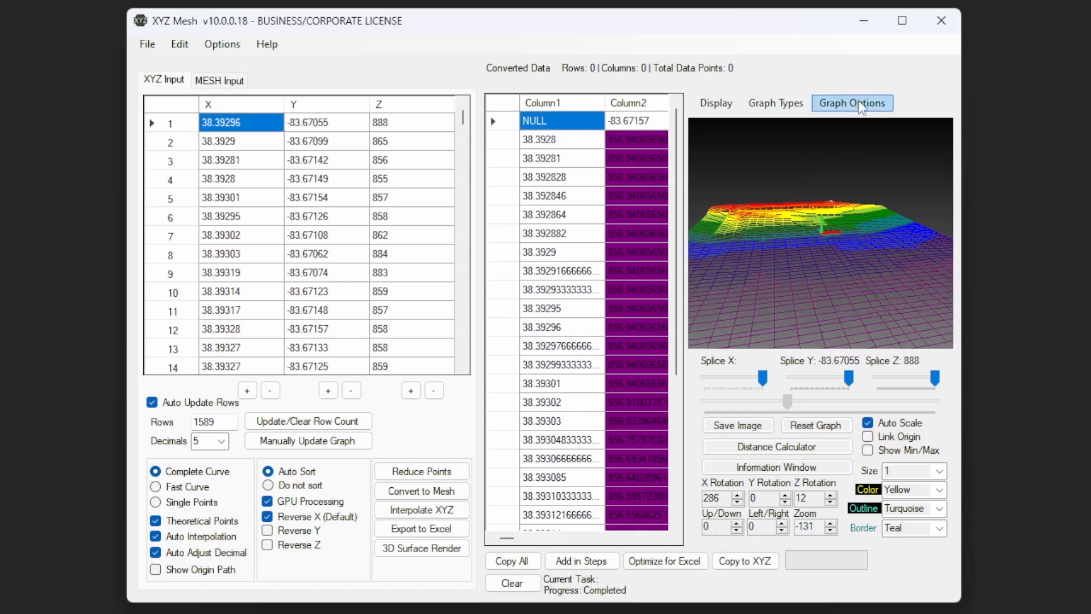
drag(888, 271, 831, 278)
scroll(831, 278, up, 5)
scroll(832, 280, down, 8)
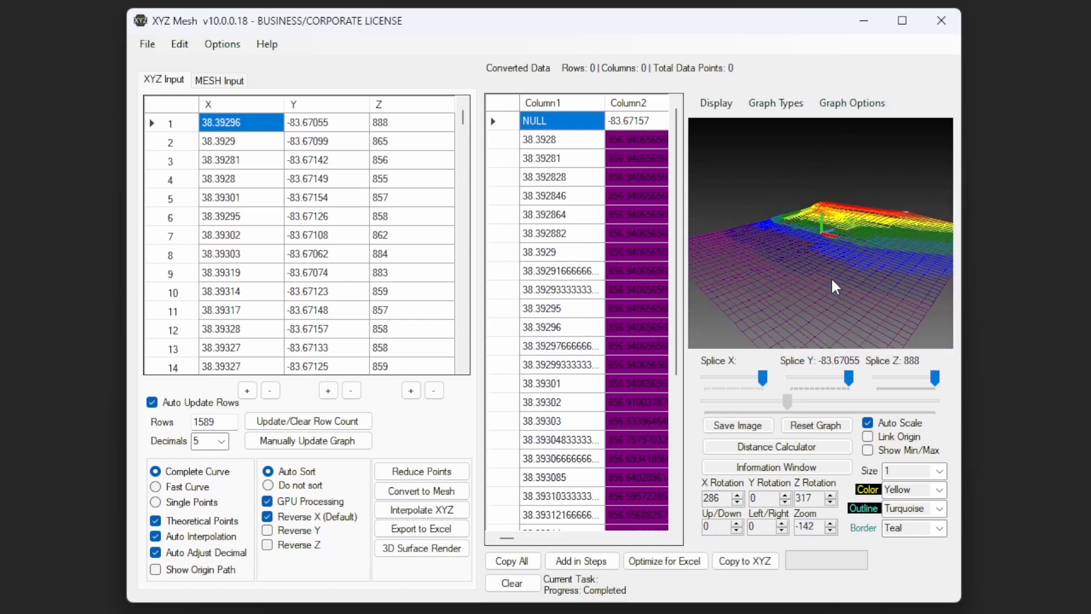
click(836, 107)
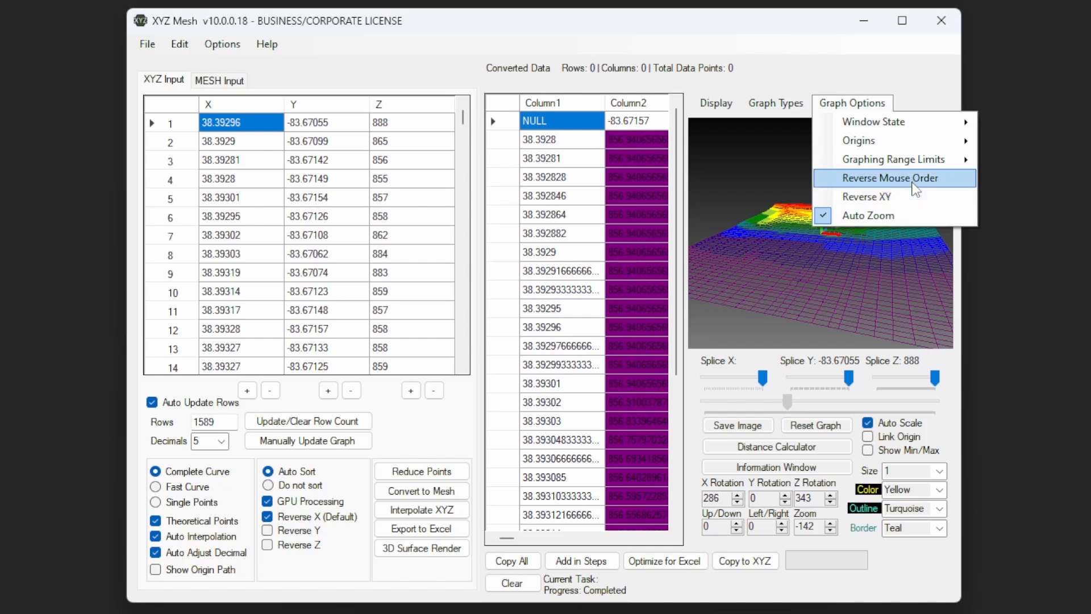
click(807, 284)
drag(808, 284, 807, 147)
click(852, 102)
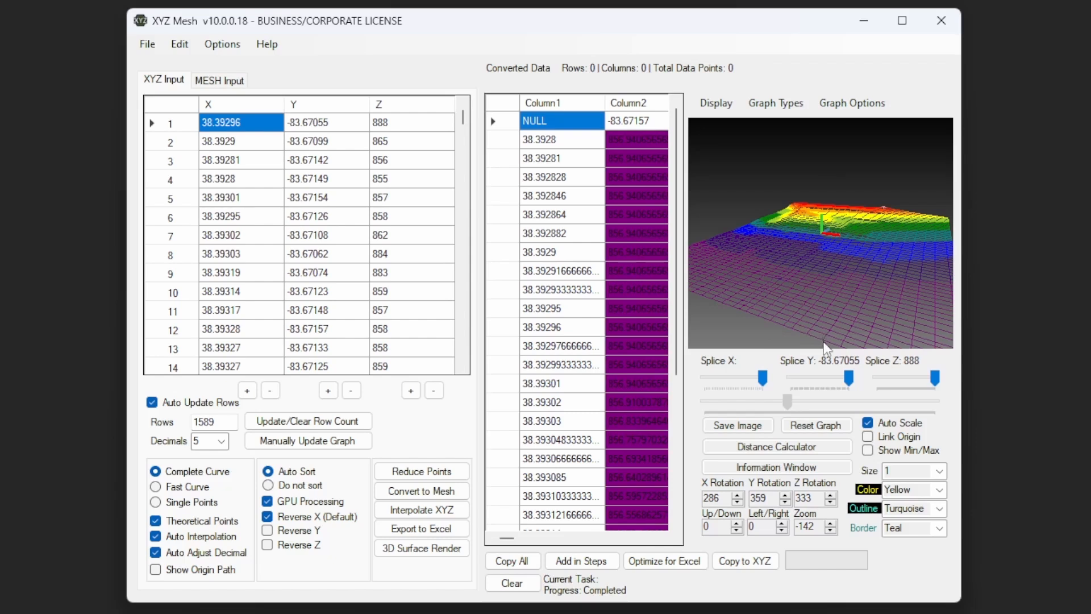
Start the Distance Calculator and pick the highlighted peak on the graph's far red edge as the first point
click(728, 449)
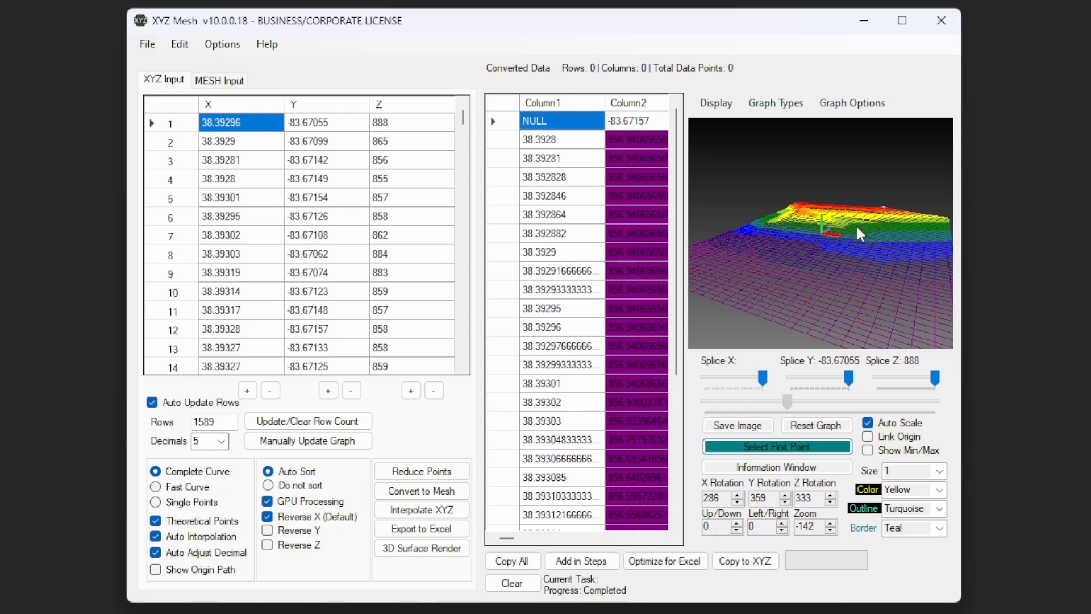
click(885, 208)
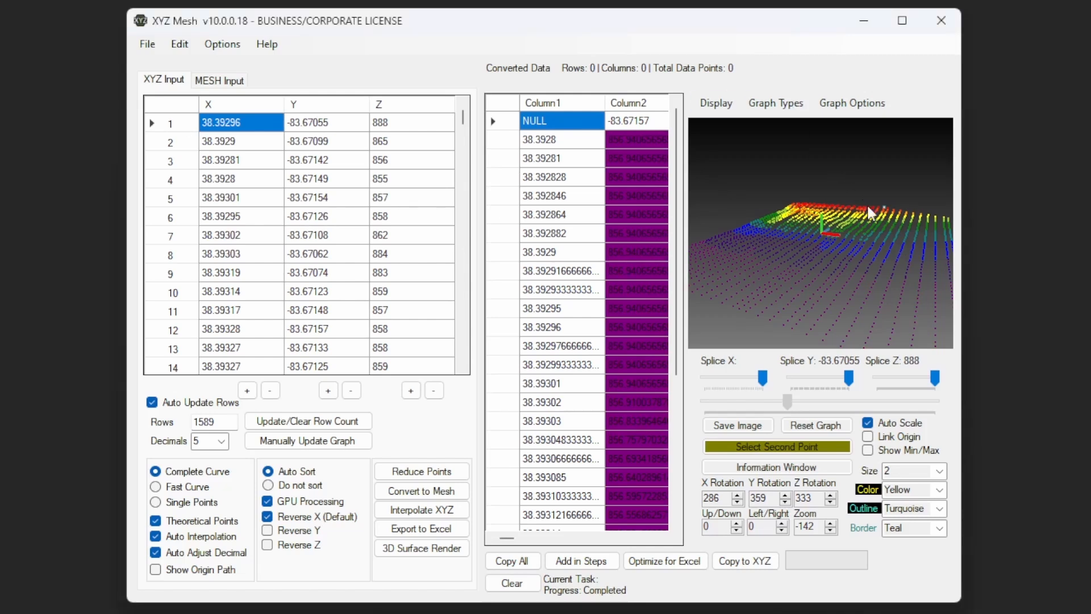
Try larger graph point sizes up to 10, and set Size back to 2
click(913, 471)
scroll(913, 472, down, 4)
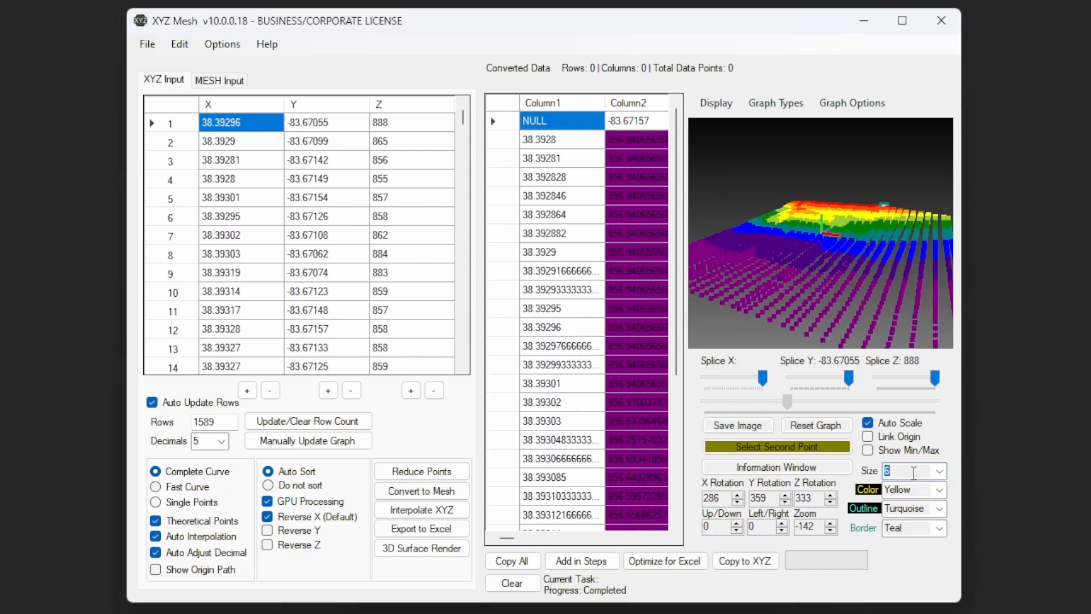
scroll(913, 473, down, 4)
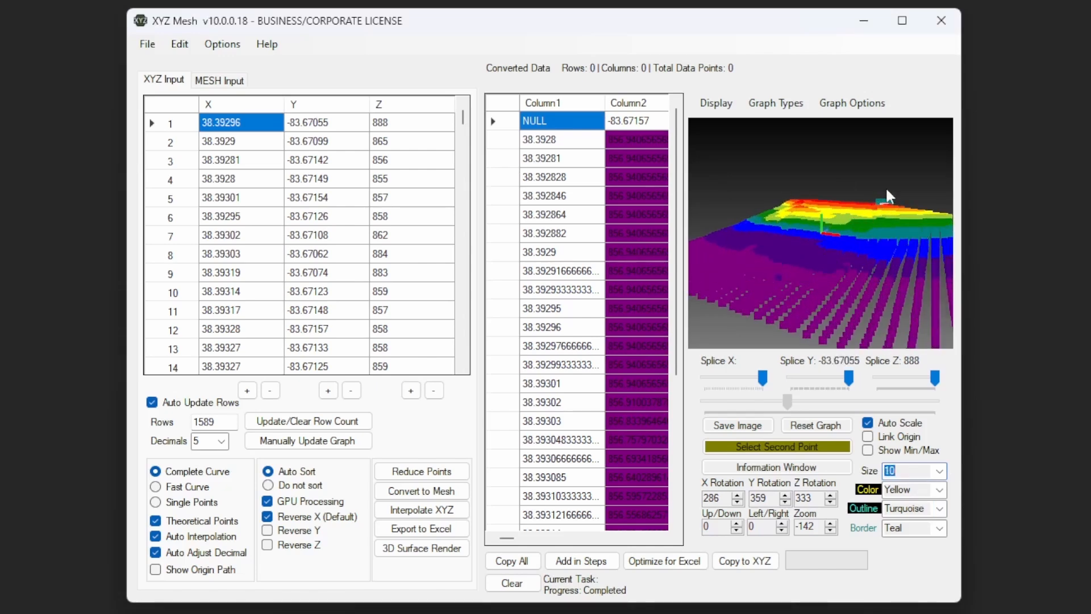
scroll(914, 474, up, 4)
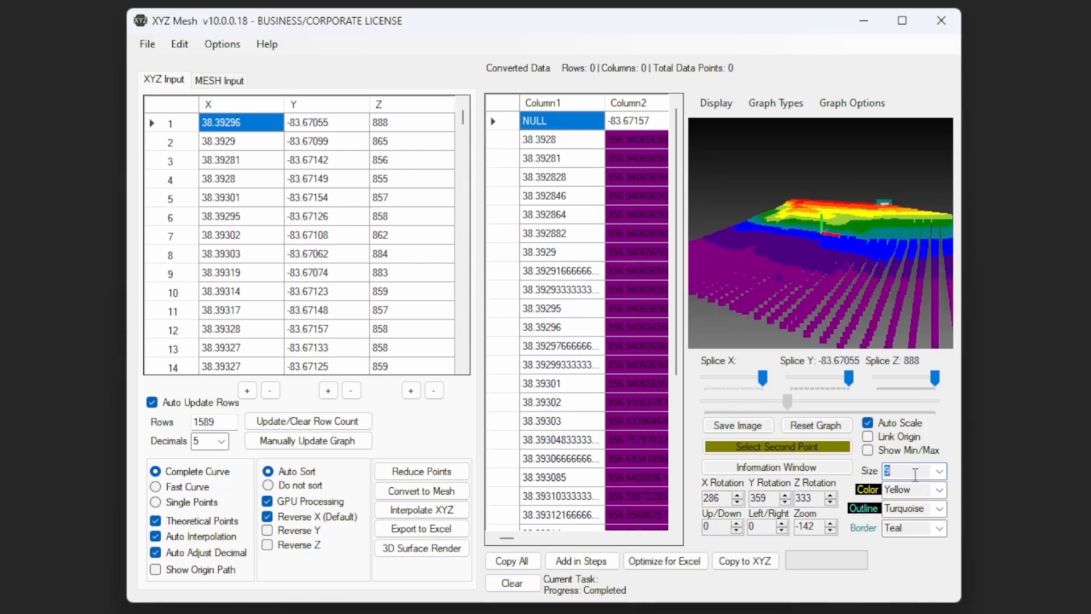
scroll(915, 474, up, 4)
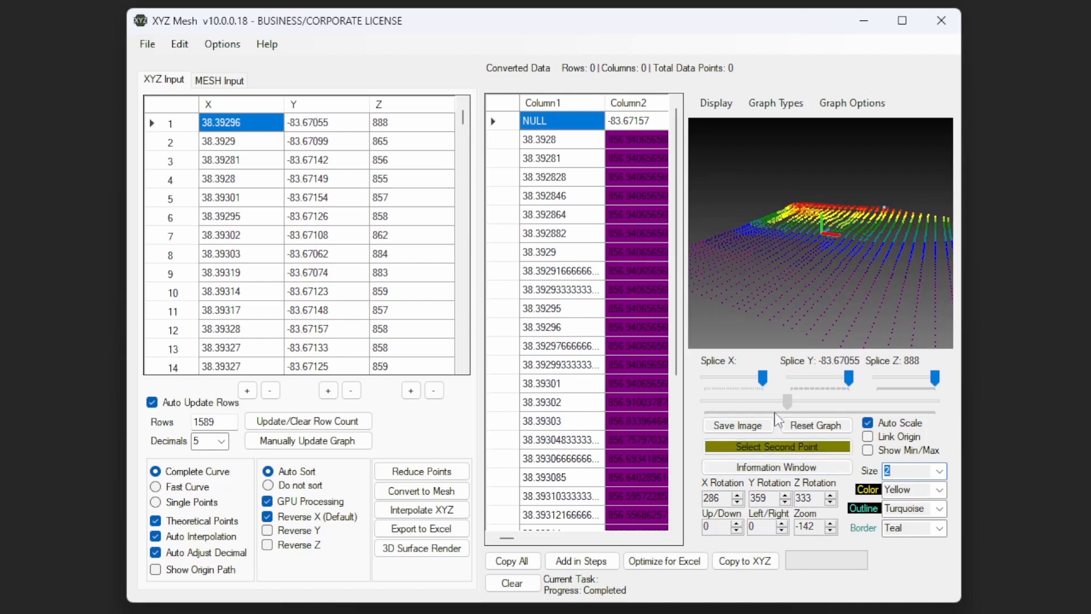
Pick a second point on the graph's near purple edge and examine the Point to Point Data in the Information Window
click(769, 321)
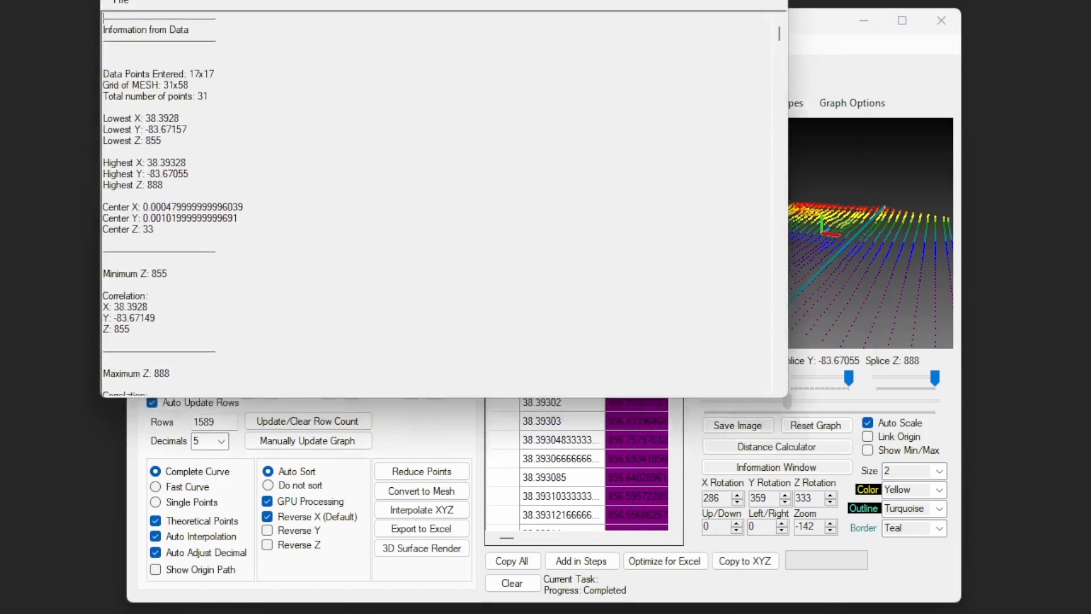
drag(350, 0, 427, 80)
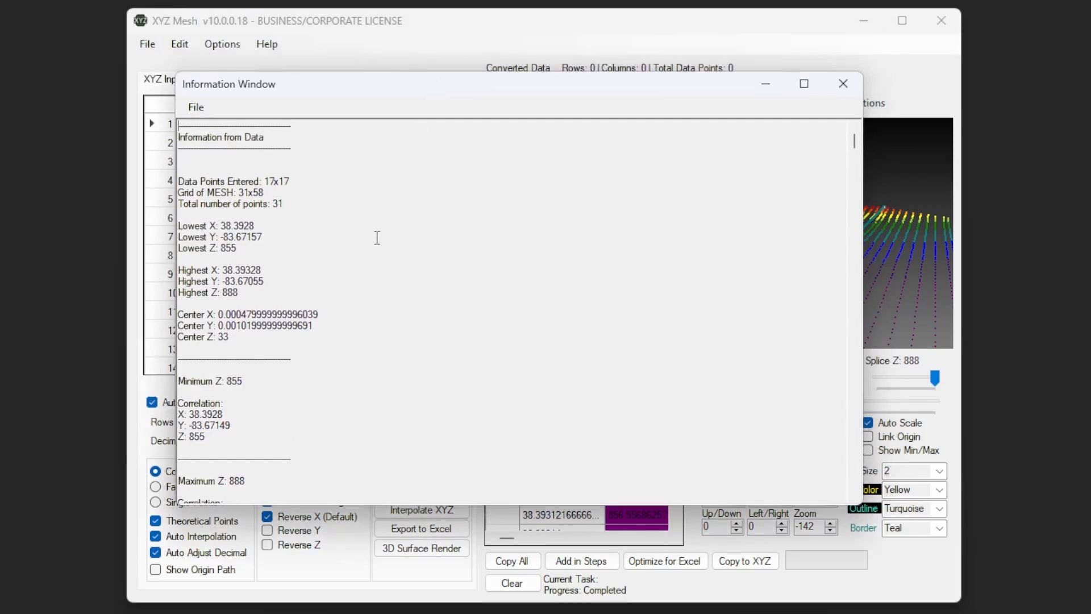
scroll(376, 238, down, 18)
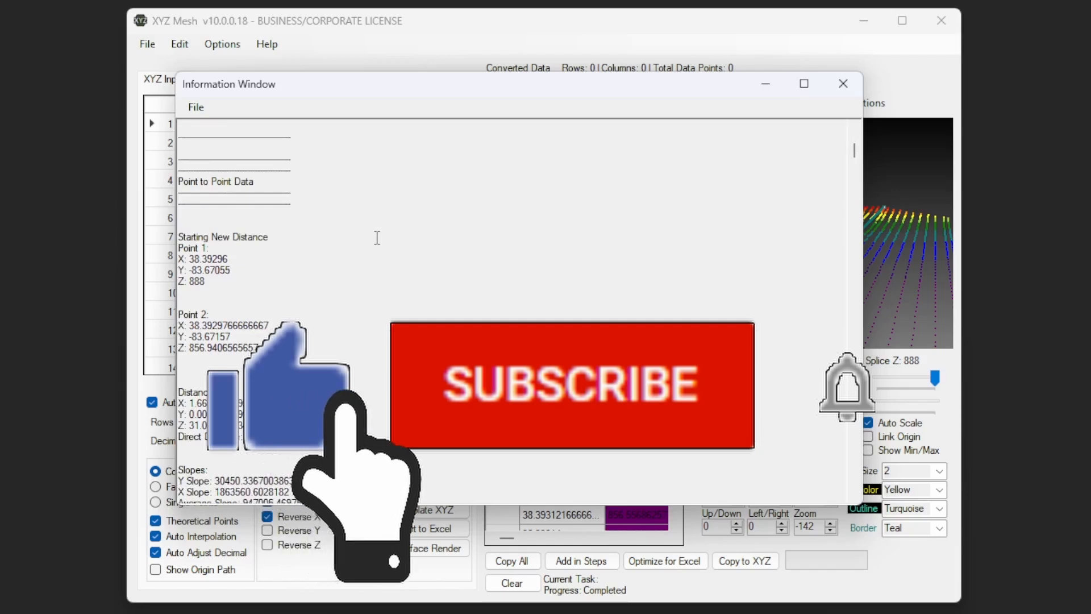
drag(360, 224, 350, 363)
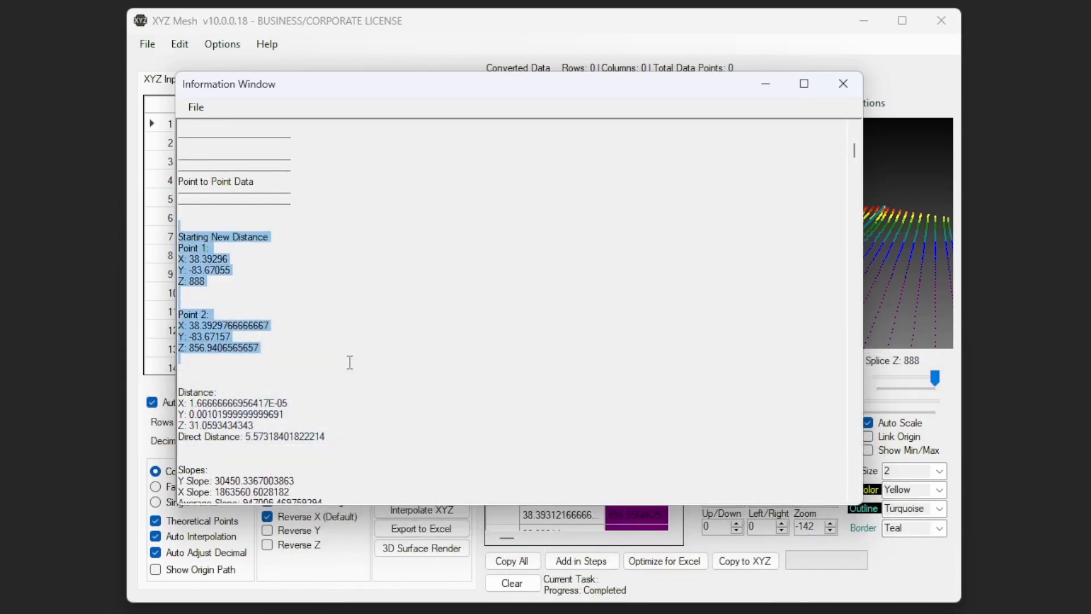
scroll(398, 327, down, 5)
drag(390, 210, 398, 351)
click(395, 300)
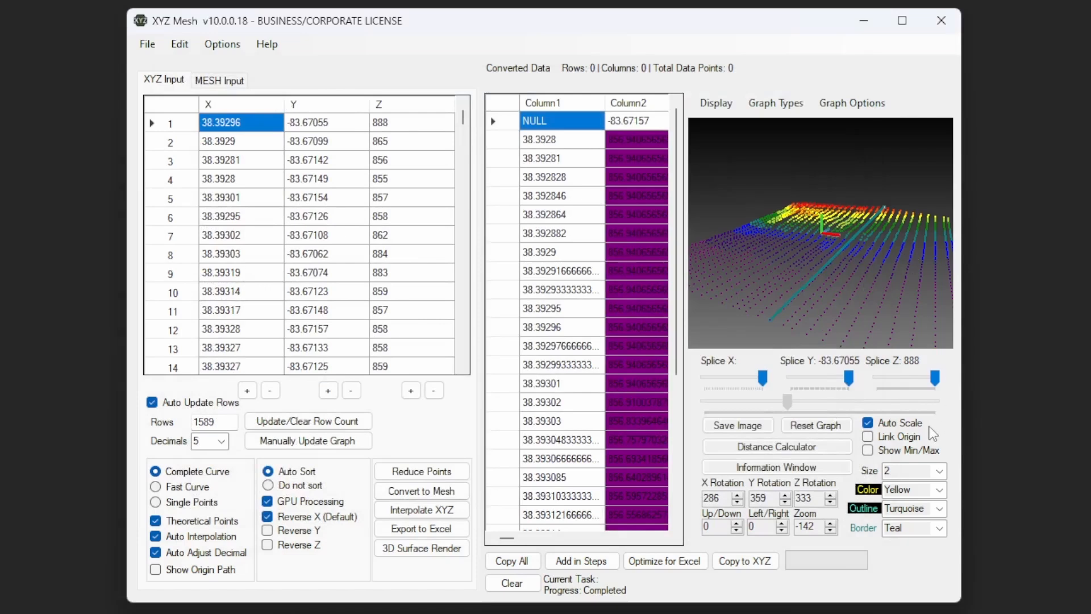
Restart the Distance Calculator and cancel it to remove the measured line from the graph
click(826, 447)
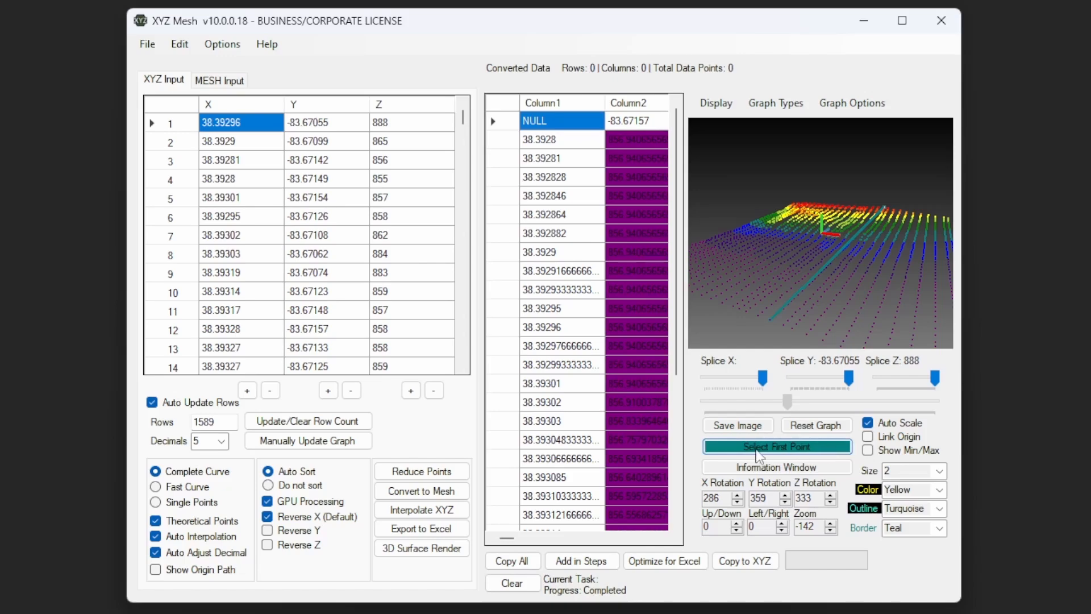
click(823, 452)
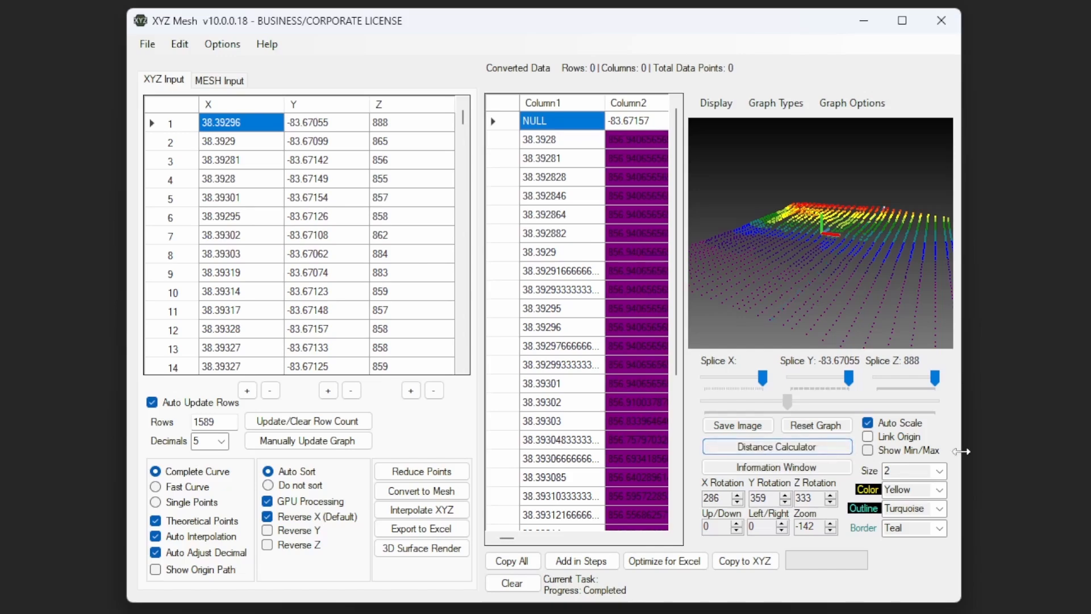